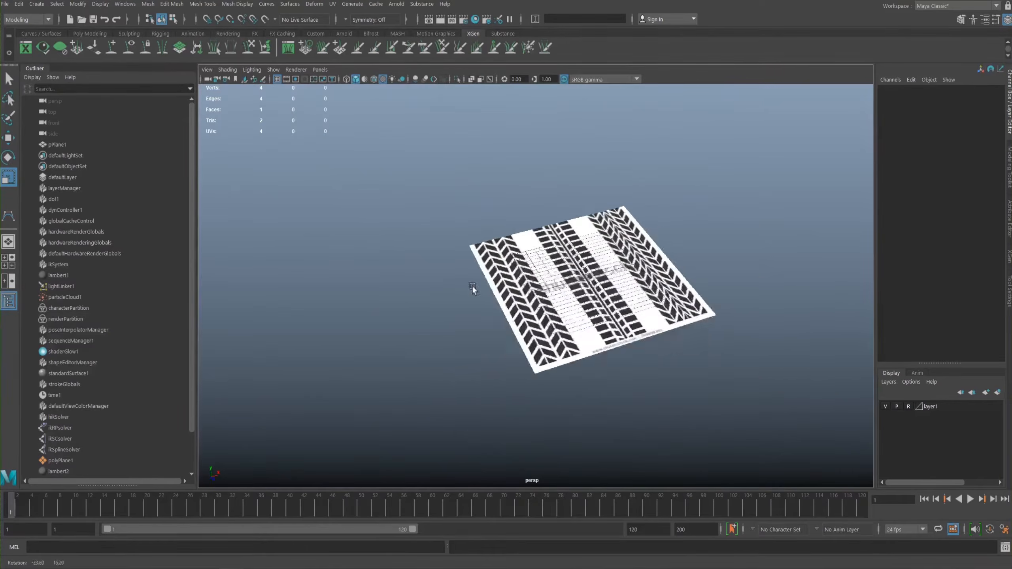
- Examine the tire tread reference plane from several angles, close up and from farther away
left_click_drag(597, 258, 595, 282, "alt")
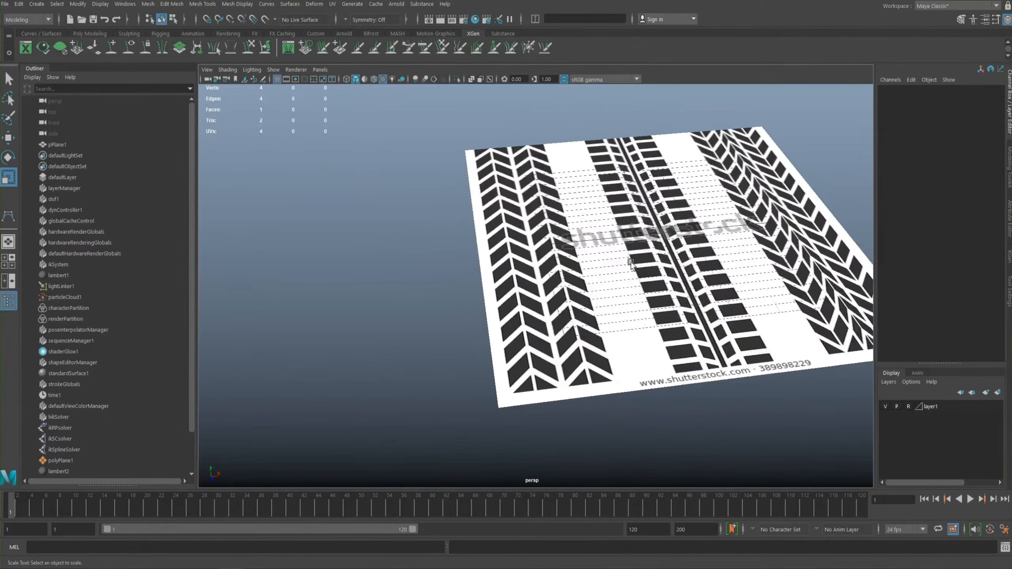
middle_click_drag(550, 284, 551, 304, "alt")
left_click_drag(551, 303, 487, 303, "alt")
right_click_drag(486, 303, 337, 225, "alt")
left_click_drag(337, 225, 439, 245, "alt")
right_click_drag(439, 245, 691, 329, "alt")
left_click_drag(737, 306, 730, 241, "alt")
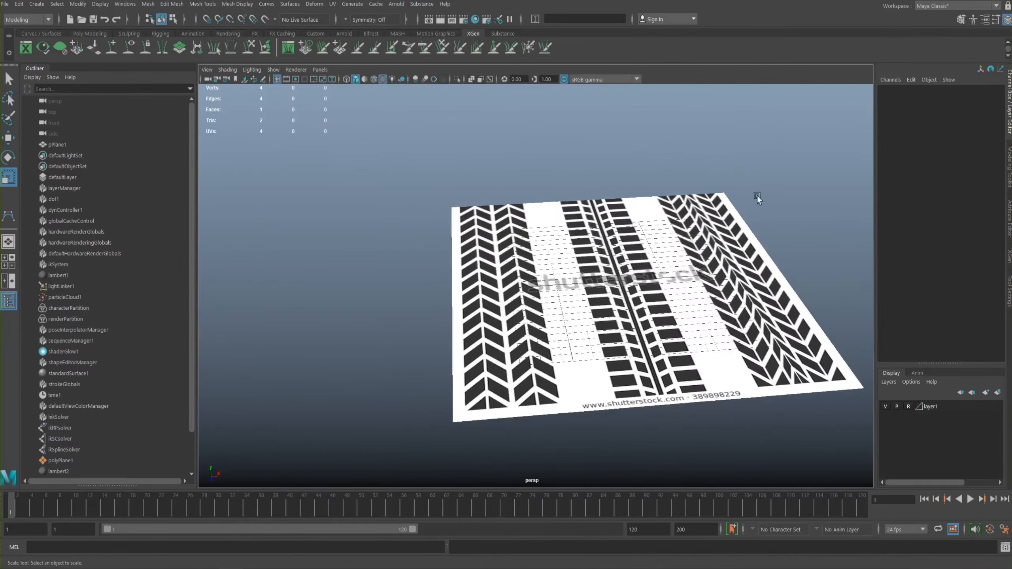
right_click_drag(580, 267, 570, 270, "alt")
middle_click_drag(570, 270, 569, 250, "alt")
left_click_drag(569, 250, 557, 261, "alt")
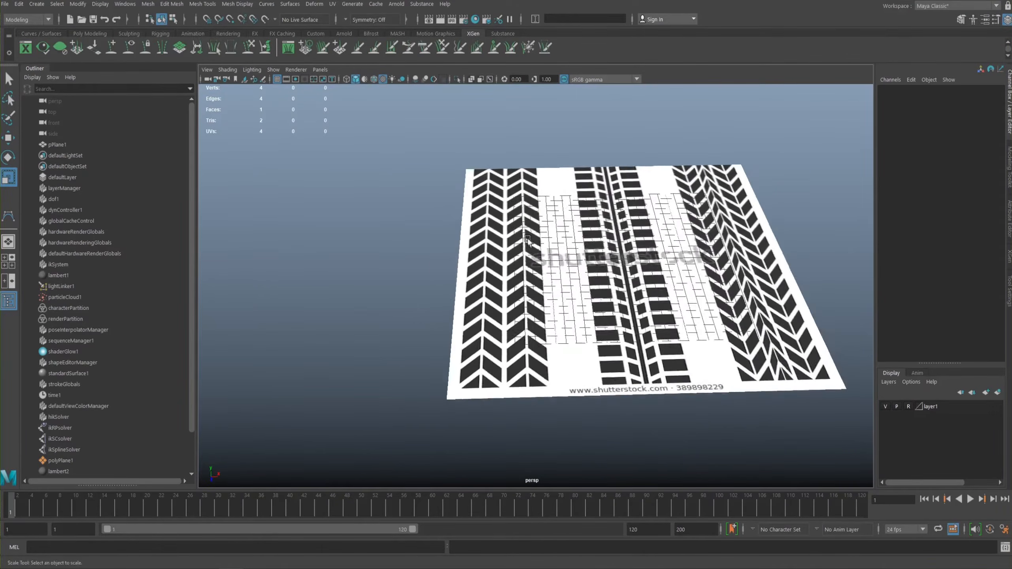
right_click_drag(556, 262, 583, 266, "alt")
left_click_drag(582, 266, 592, 216, "alt")
middle_click_drag(506, 232, 553, 210, "alt")
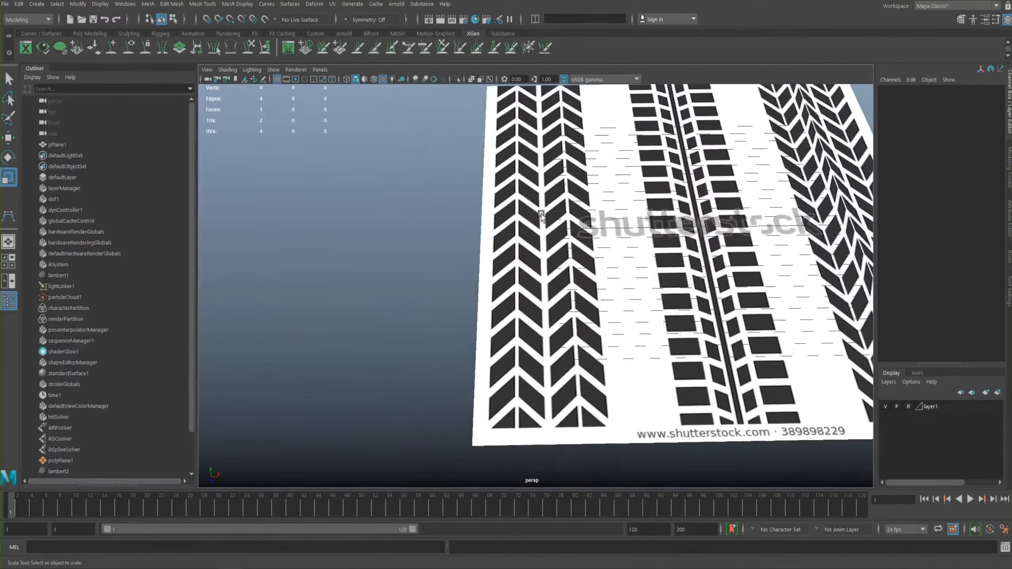
left_click_drag(554, 210, 567, 157, "alt")
left_click_drag(577, 216, 554, 245, "alt")
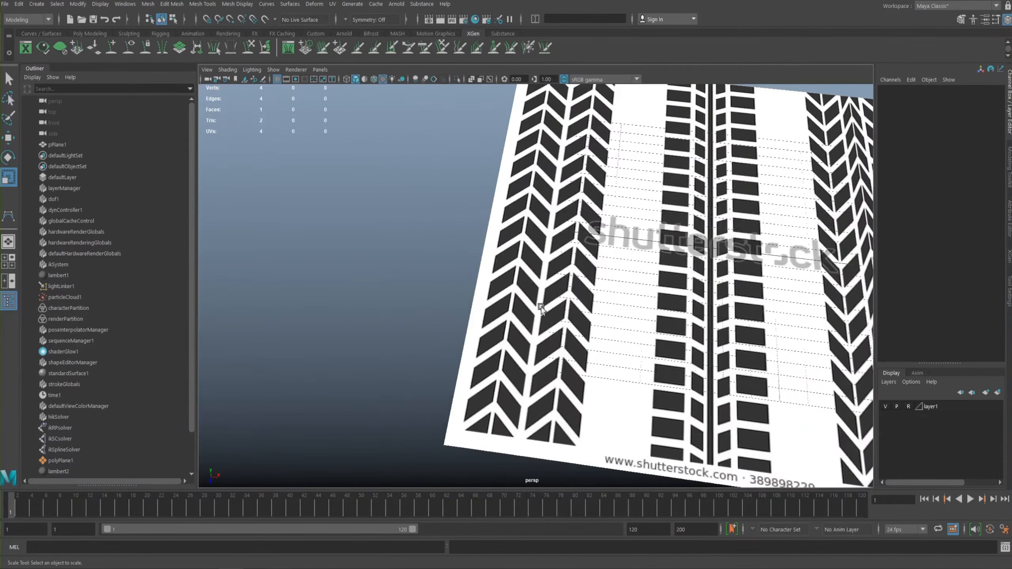
key("space")
left_click(438, 235)
left_click_drag(570, 251, 784, 363, "alt")
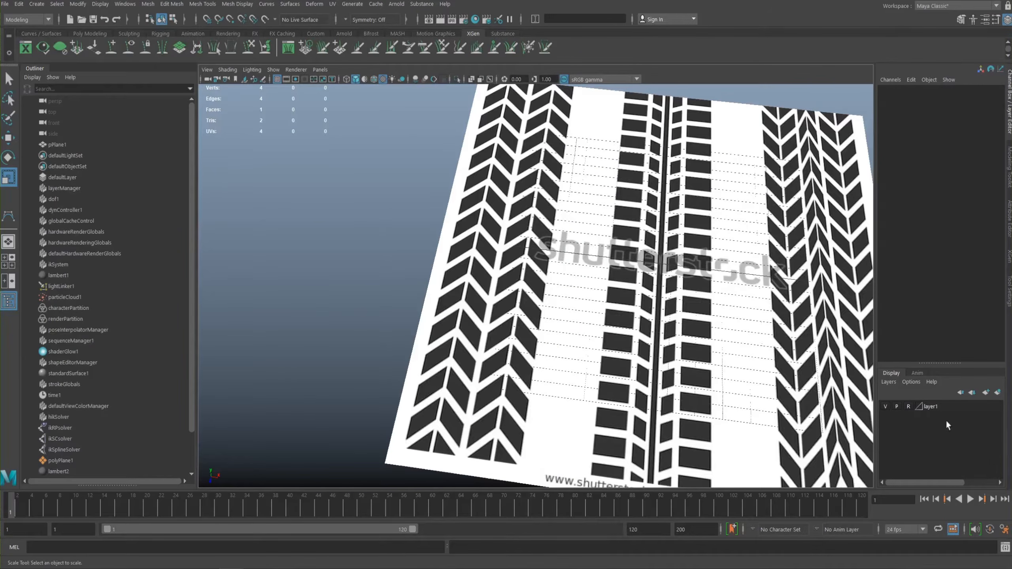
- Rename the display layer holding the reference plane to tire_ref
double_click(934, 406)
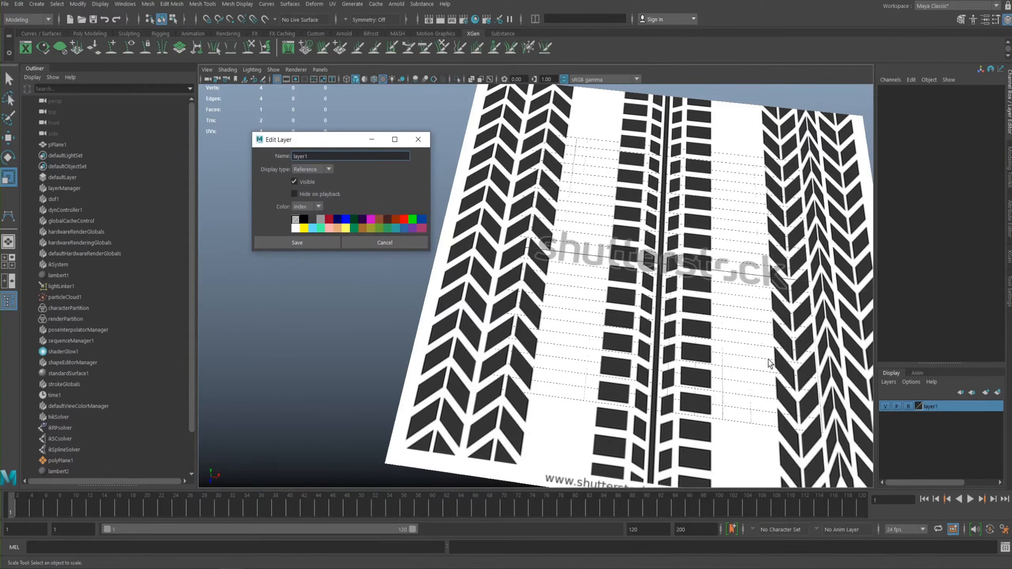
type("tire_ref")
left_click(296, 244)
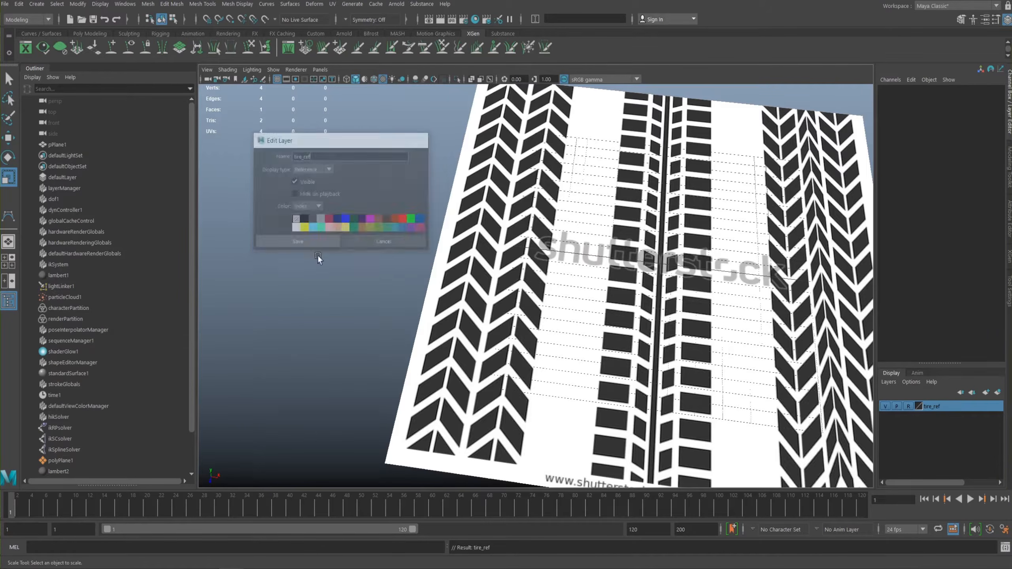
- Switch the tire_ref layer from reference to normal display and select the reference plane
left_click(907, 406)
left_click(908, 407)
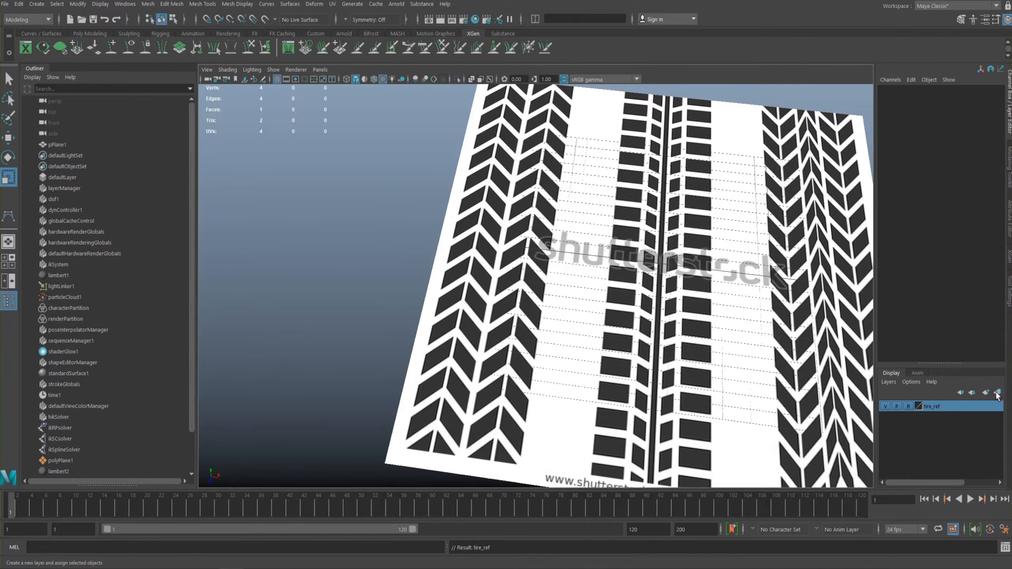
left_click(536, 272)
left_click(910, 407)
left_click(543, 324)
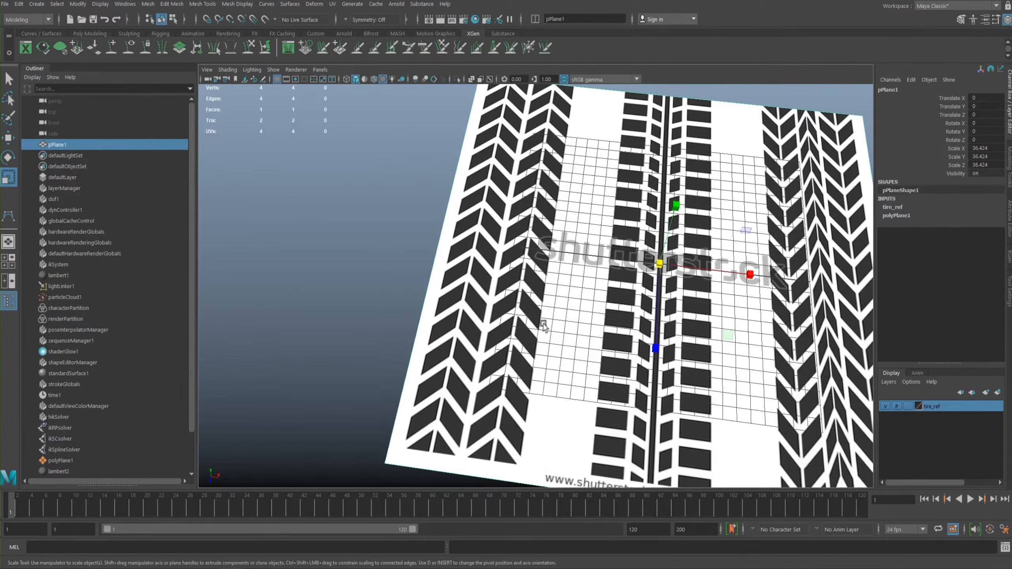
- Inspect the reference plane's surface shader attributes and its material assignment options
left_click(1009, 225)
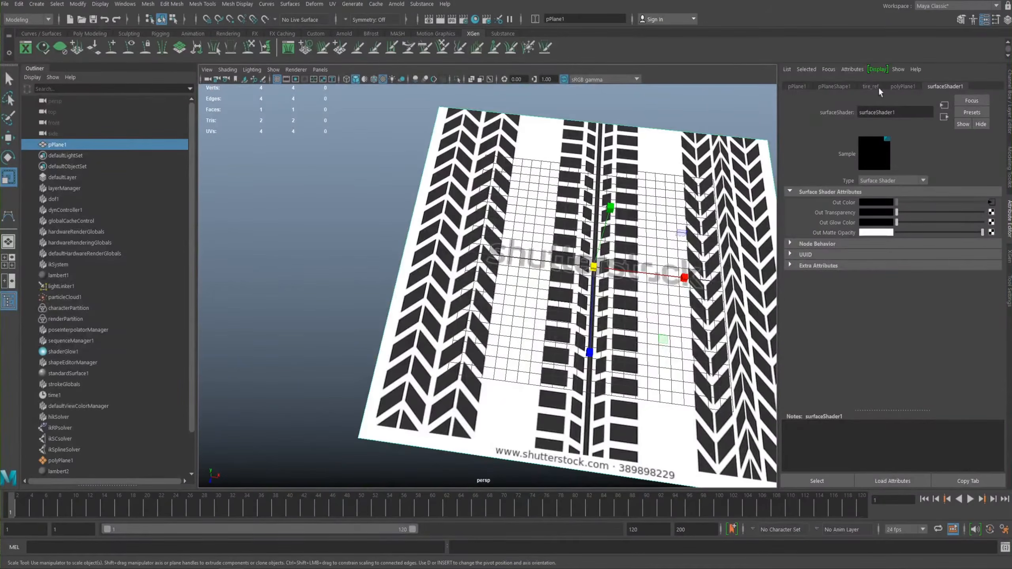
right_click(481, 236)
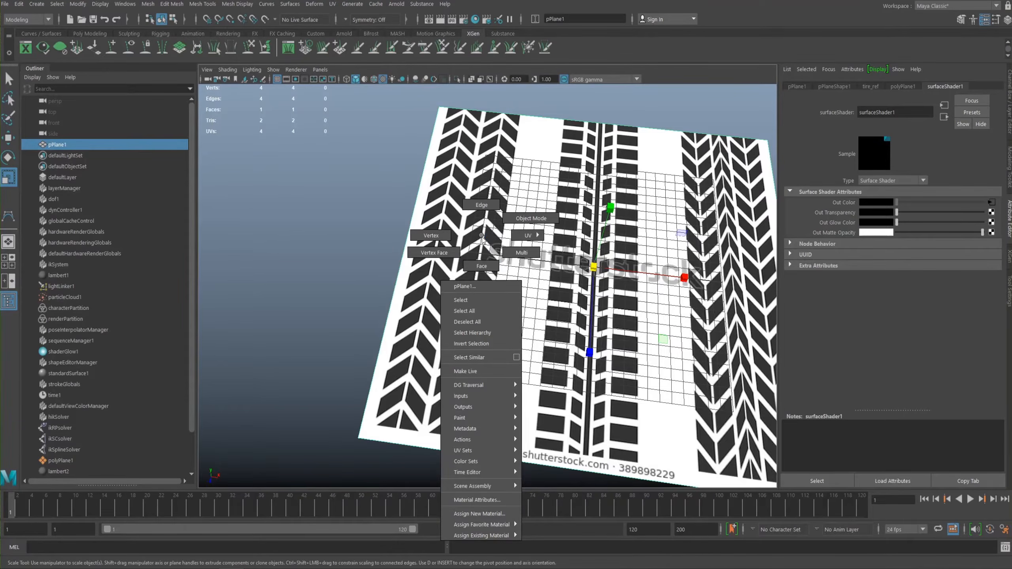
mouse_move(478, 536)
right_click_drag(480, 236, 480, 235)
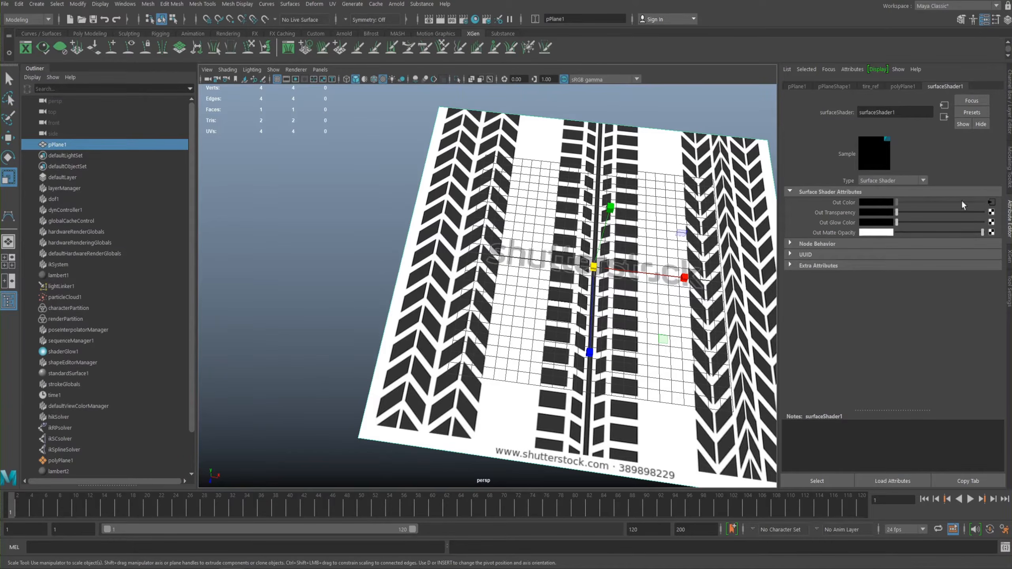
left_click(1010, 125)
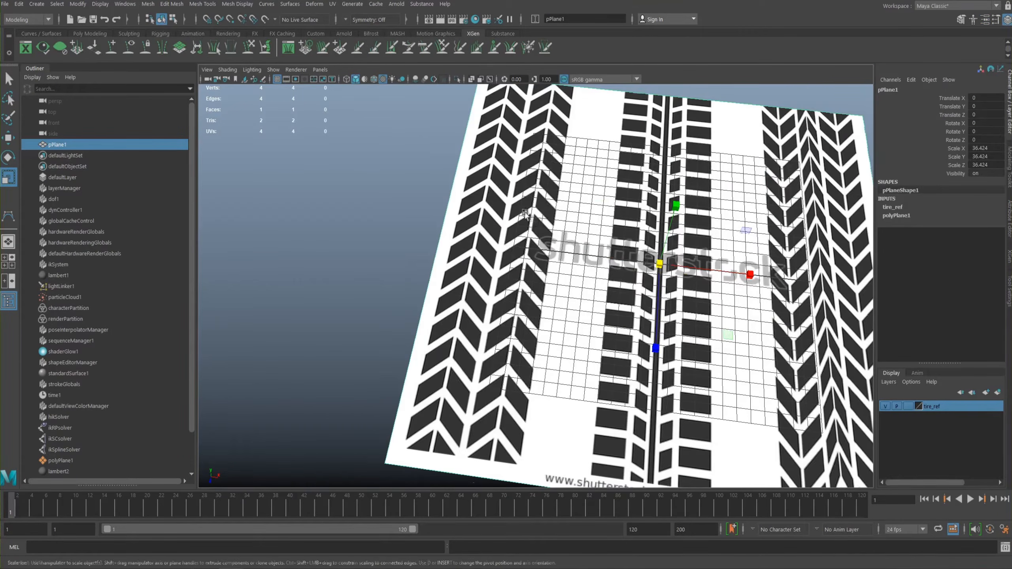
- Examine the chevron tread pattern on the selected reference plane up close
middle_click_drag(598, 281, 524, 290, "alt")
scroll(518, 276, "up", 3)
left_click_drag(505, 249, 518, 300, "alt")
right_click_drag(518, 300, 679, 324, "alt")
middle_click_drag(610, 305, 487, 300, "alt")
right_click_drag(486, 300, 390, 252, "alt")
middle_click_drag(289, 368, 497, 334, "alt")
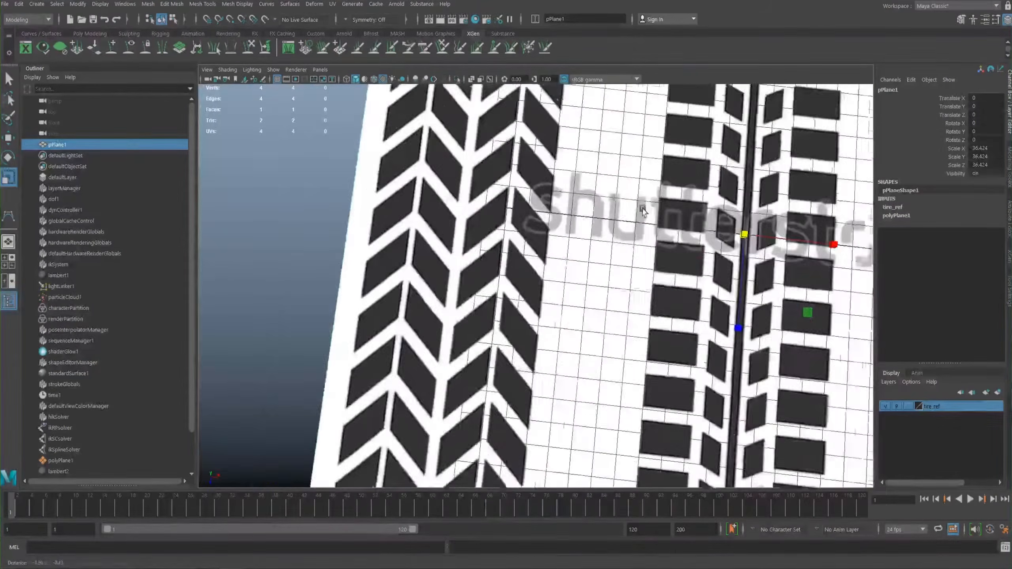
right_click_drag(497, 334, 429, 203, "alt")
middle_click_drag(474, 345, 492, 342, "alt")
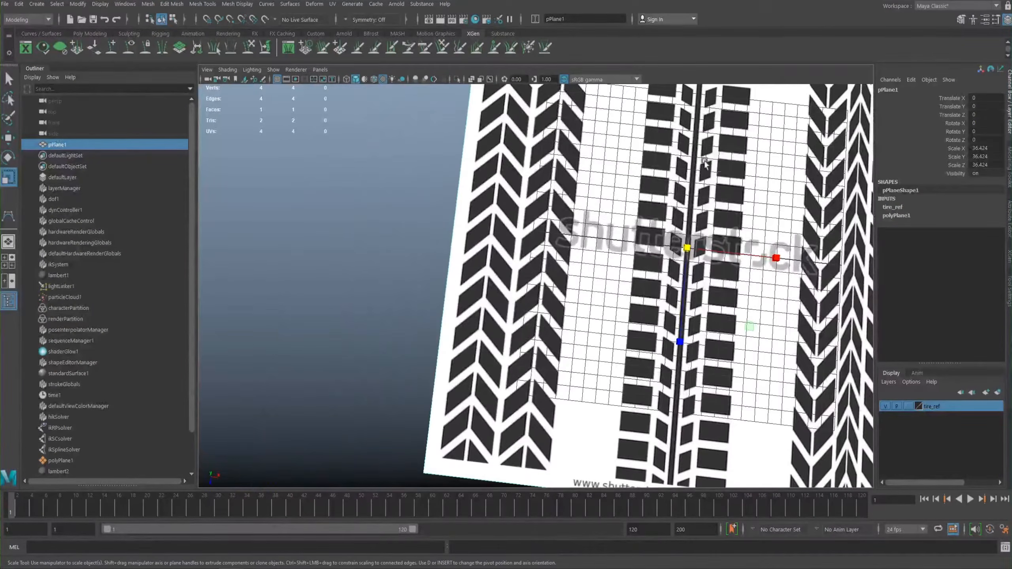
- Set the tire_ref layer back to reference display and test selecting the plane
left_click(909, 407)
left_click(908, 406)
right_click_drag(561, 293, 470, 275, "alt")
left_click_drag(455, 279, 465, 247, "alt")
left_click(531, 263)
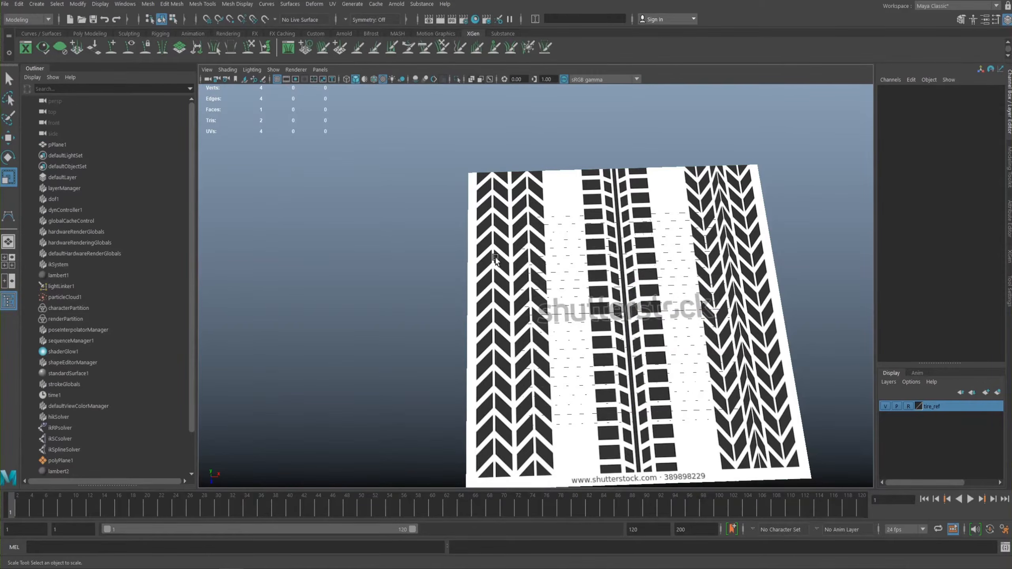
- Create a new polygon plane primitive in the scene for modelling a tread block
middle_click_drag(495, 259, 487, 207, "alt")
right_click_drag(525, 287, 558, 279, "alt")
middle_click_drag(558, 279, 617, 287, "alt")
right_click_drag(597, 280, 630, 279, "alt")
middle_click_drag(620, 270, 562, 247, "alt")
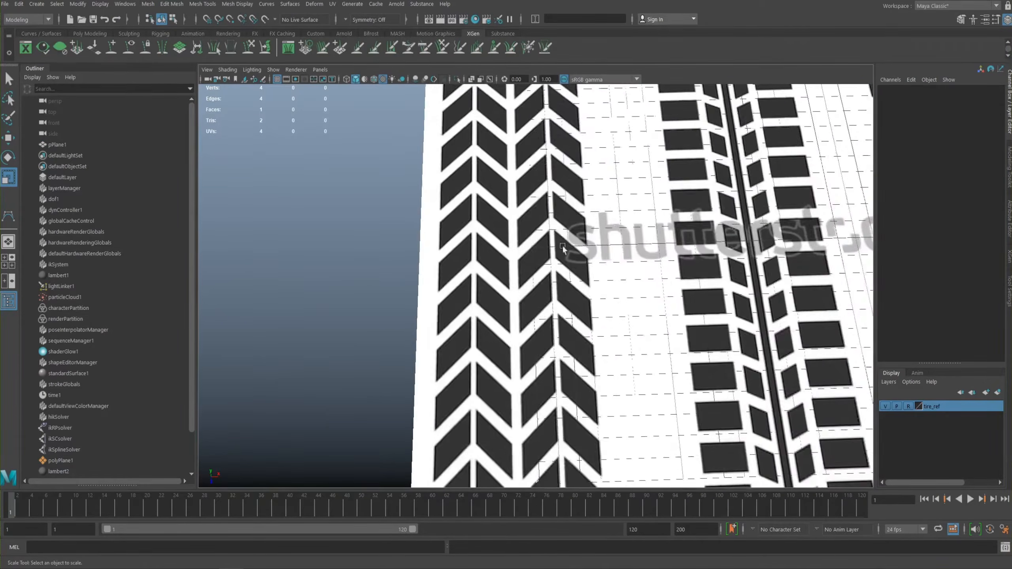
right_click_drag(563, 245, 494, 245, "alt")
left_click_drag(494, 245, 472, 252, "alt")
key("space")
left_click(427, 241)
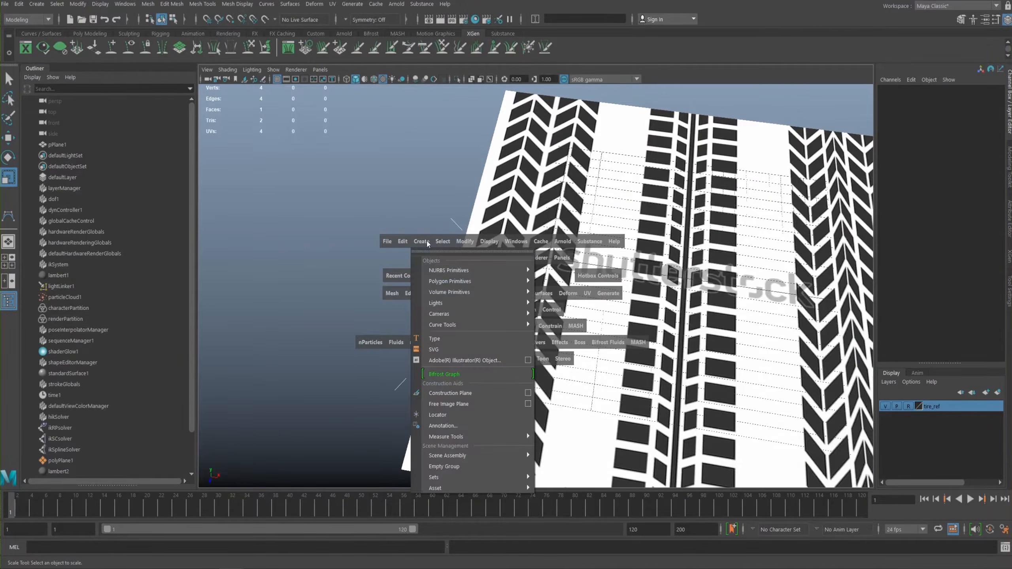
mouse_move(478, 281)
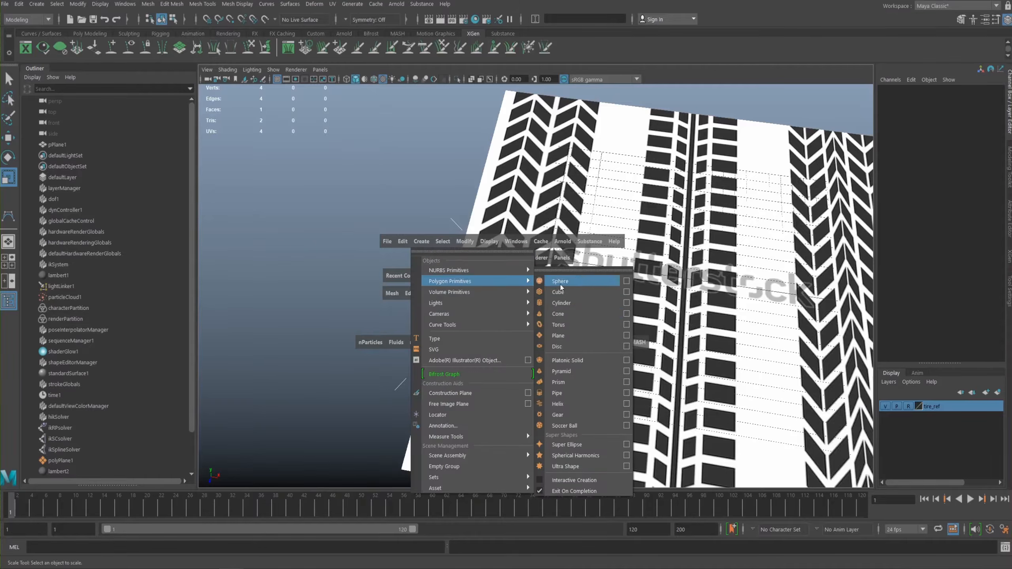
left_click(559, 336)
- Move the new plane to about X -9.5, Z 4.7, over a block at the inner side of the left chevron tread
key("r")
middle_click_drag(493, 218, 534, 224, "alt")
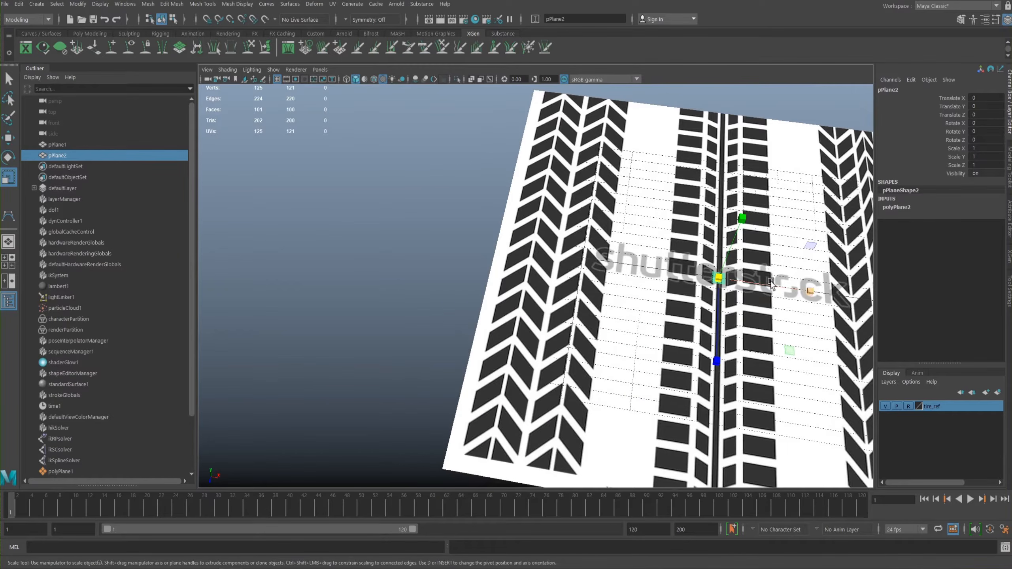
key("w")
left_click_drag(771, 284, 617, 267)
left_click_drag(564, 341, 557, 394)
left_click_drag(620, 317, 646, 320)
right_click_drag(653, 319, 733, 355, "alt")
middle_click_drag(733, 355, 637, 303, "alt")
- Set the new plane's width and height subdivisions to 1
left_click_drag(566, 240, 587, 270, "alt")
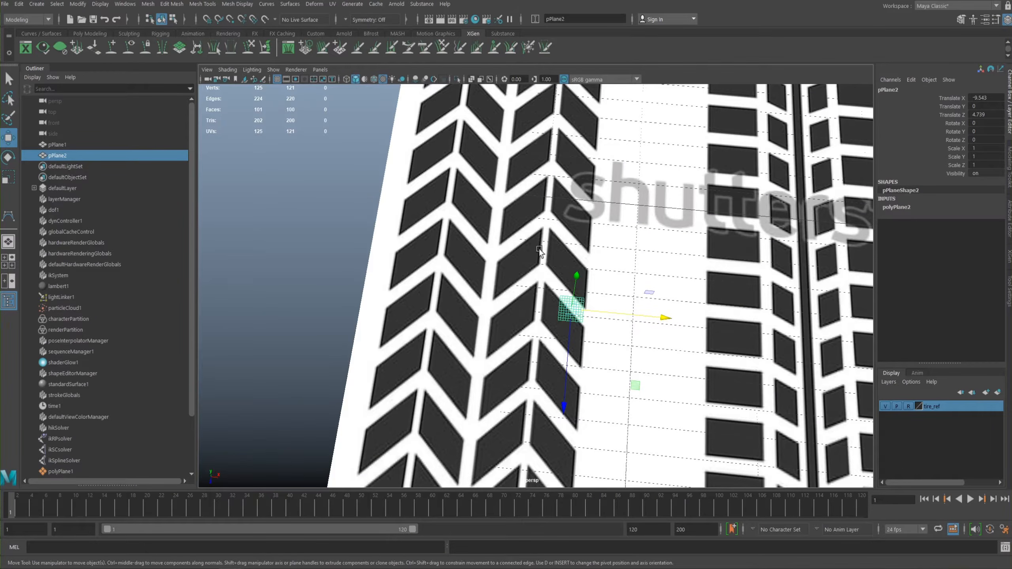
left_click_drag(541, 247, 545, 257, "alt")
middle_click_drag(571, 261, 592, 266, "alt")
right_click_drag(594, 266, 655, 295, "alt")
middle_click_drag(587, 230, 568, 201, "alt")
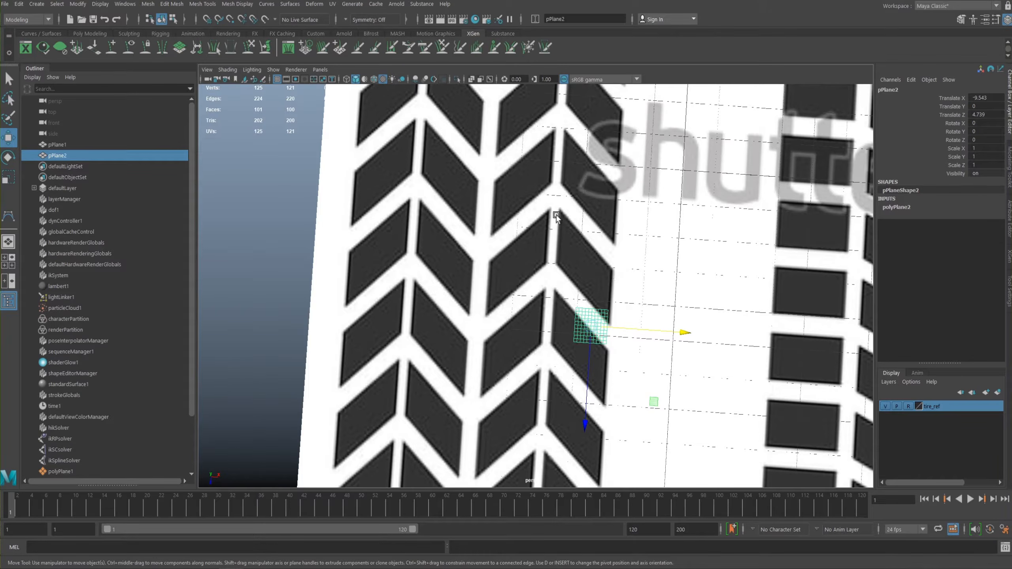
middle_click_drag(552, 172, 604, 203, "alt")
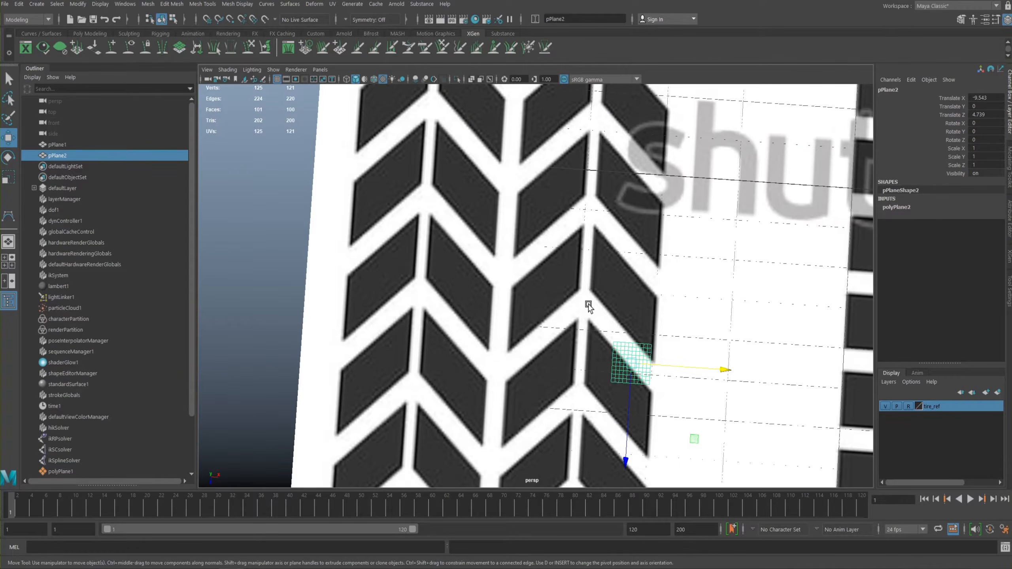
left_click(887, 204)
left_click_drag(982, 232, 951, 241)
type("1")
key("Return")
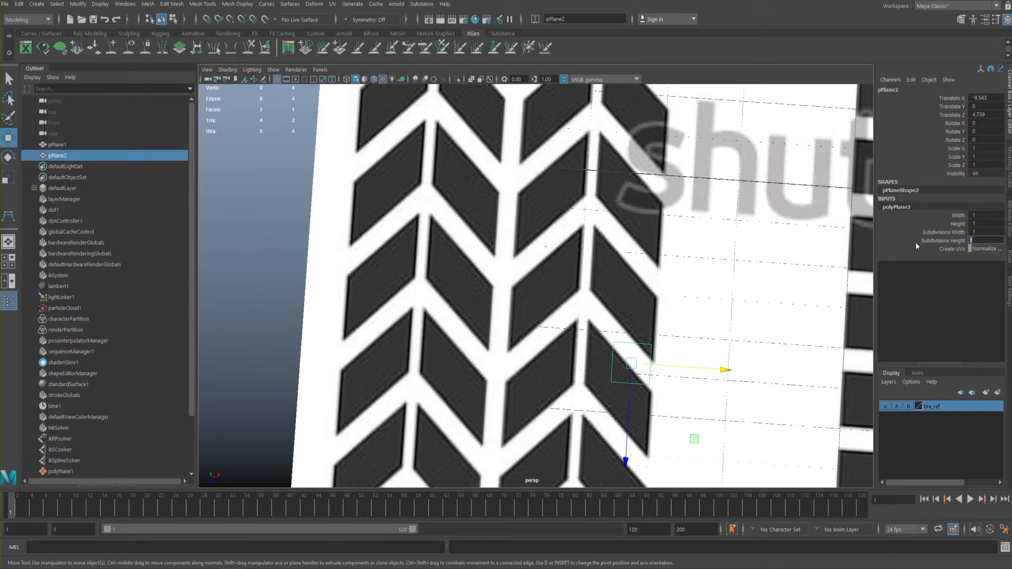
- Show the top view full size with textured shading and the grid hidden
scroll(593, 275, "down", 3)
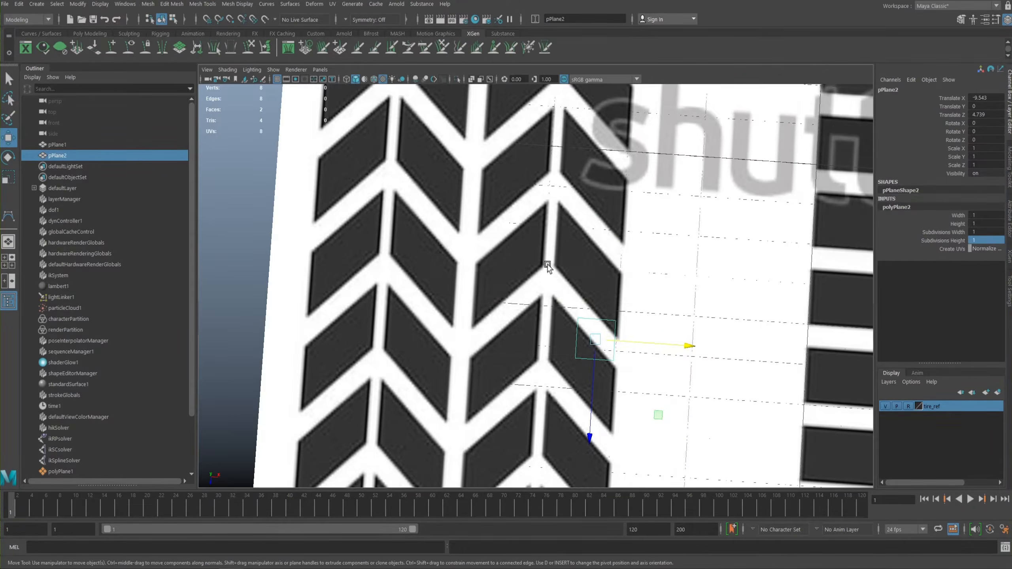
key("space")
key("f")
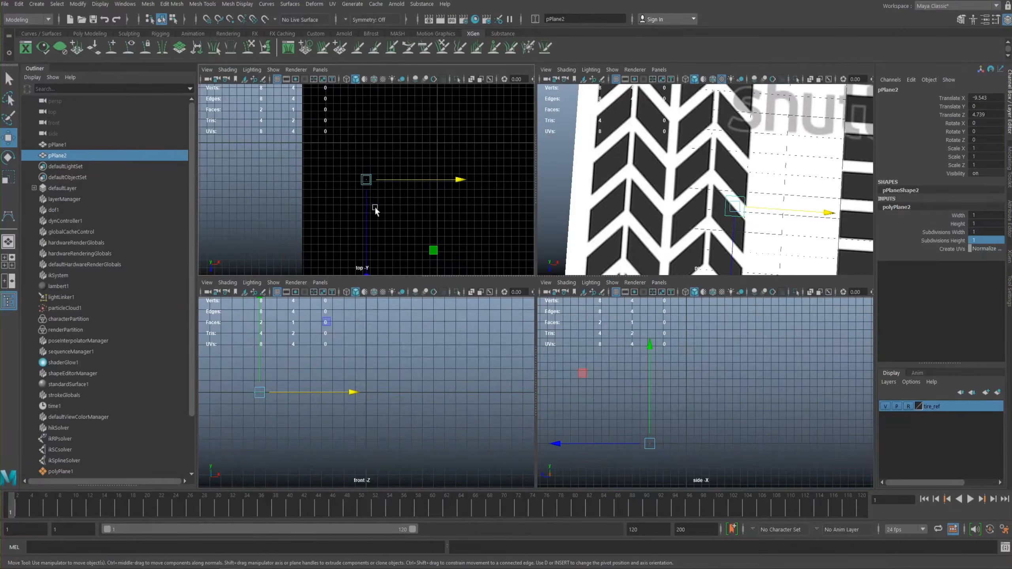
key("6")
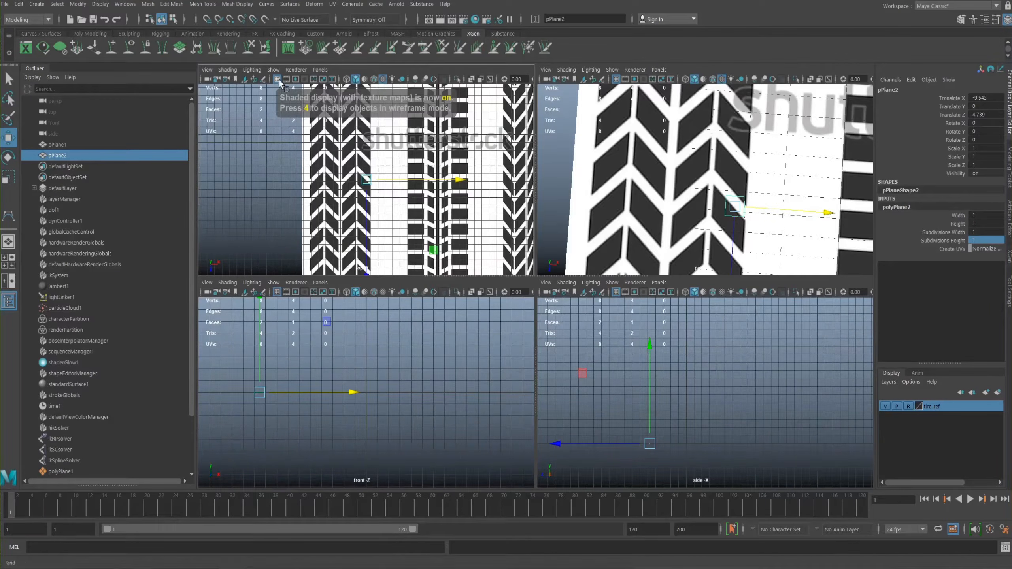
left_click(279, 80)
key("space")
- Move the plane to about Z 3.14 and scale it uniformly to about 2.84 over a chevron block
scroll(762, 411, "up", 5)
middle_click_drag(529, 204, 632, 407, "alt")
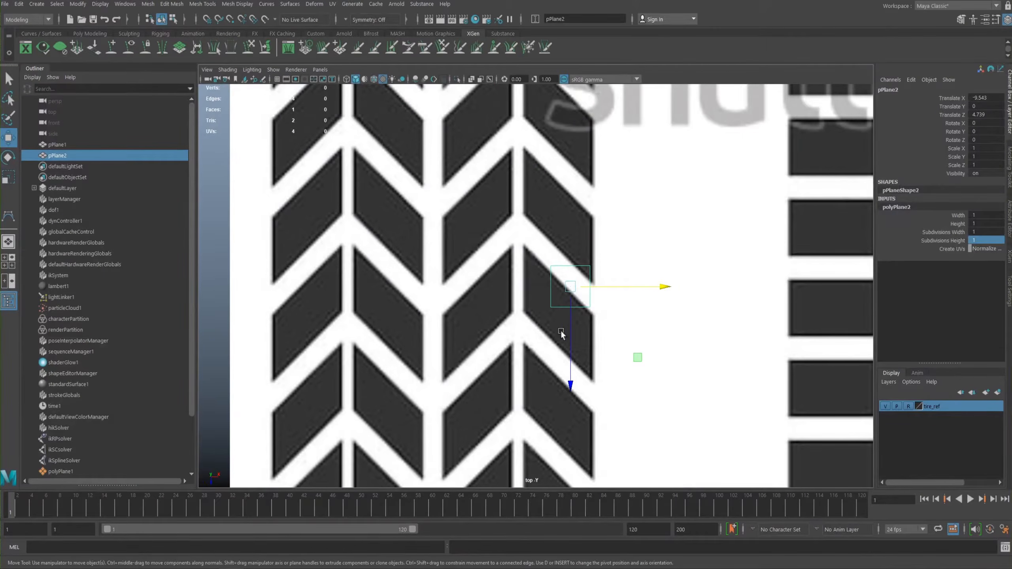
left_click(567, 269)
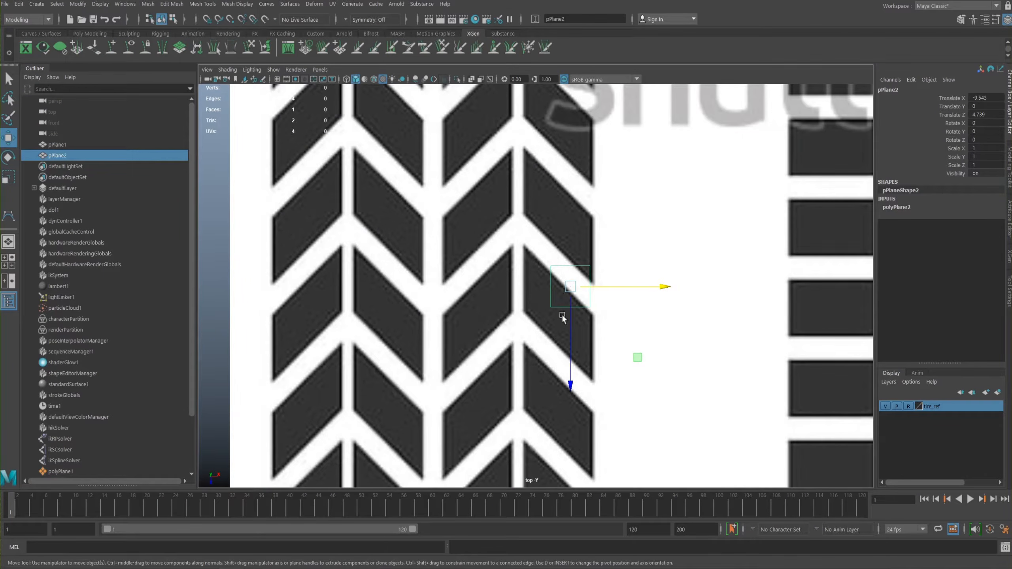
left_click_drag(570, 379, 570, 313)
key("r")
left_click_drag(570, 222, 594, 189)
middle_click_drag(575, 197, 552, 248, "alt")
right_click_drag(570, 255, 630, 271, "alt")
middle_click_drag(610, 233, 682, 253, "alt")
right_click_drag(682, 253, 653, 237, "alt")
middle_click_drag(587, 243, 583, 229, "alt")
right_click_drag(583, 228, 596, 220, "alt")
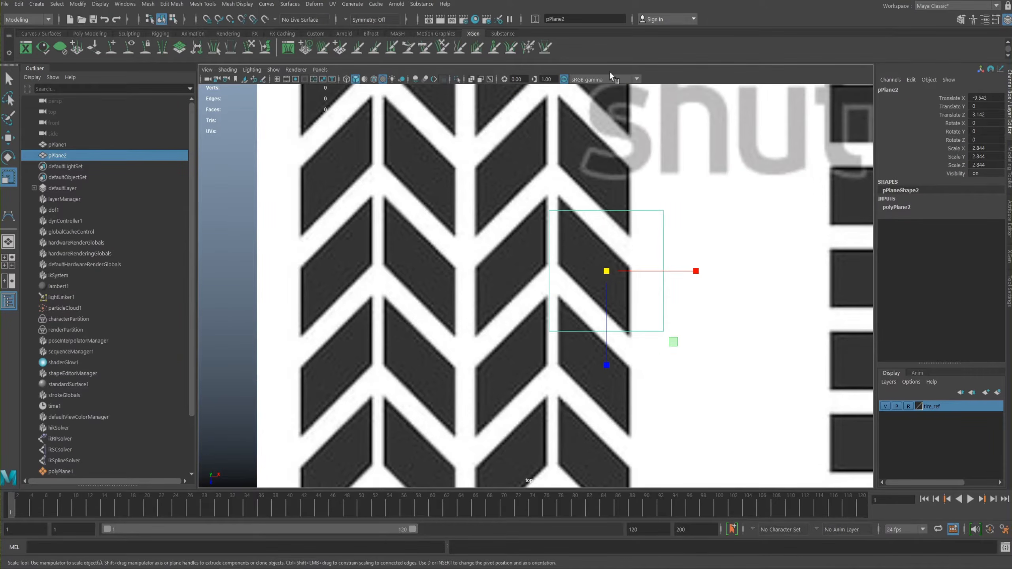
- Move the plane's left edge slightly inward toward the chevron block, and shift all four edges upward
right_click_drag(561, 245, 550, 245)
left_click(548, 260)
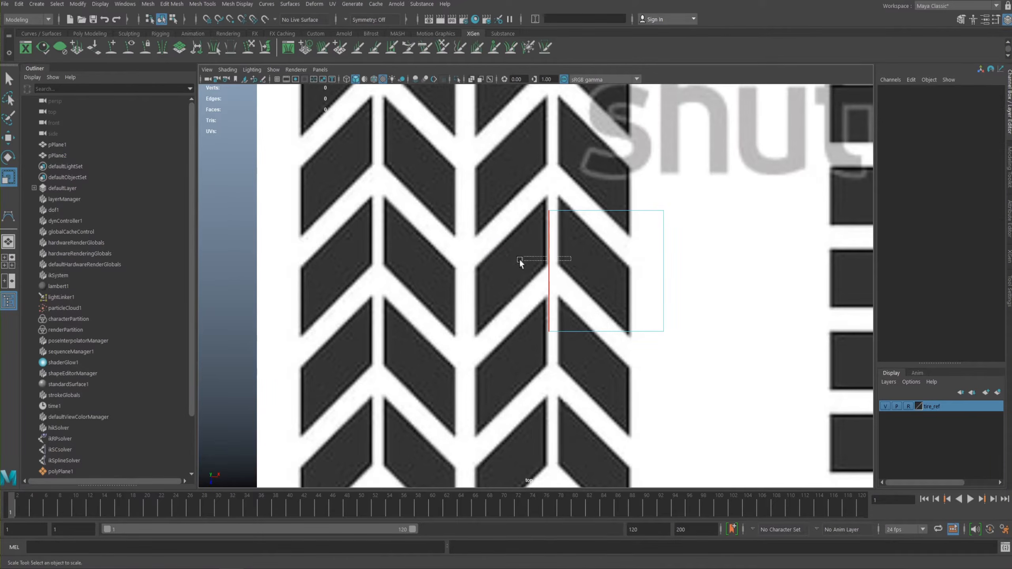
key("w")
left_click_drag(574, 272, 579, 271)
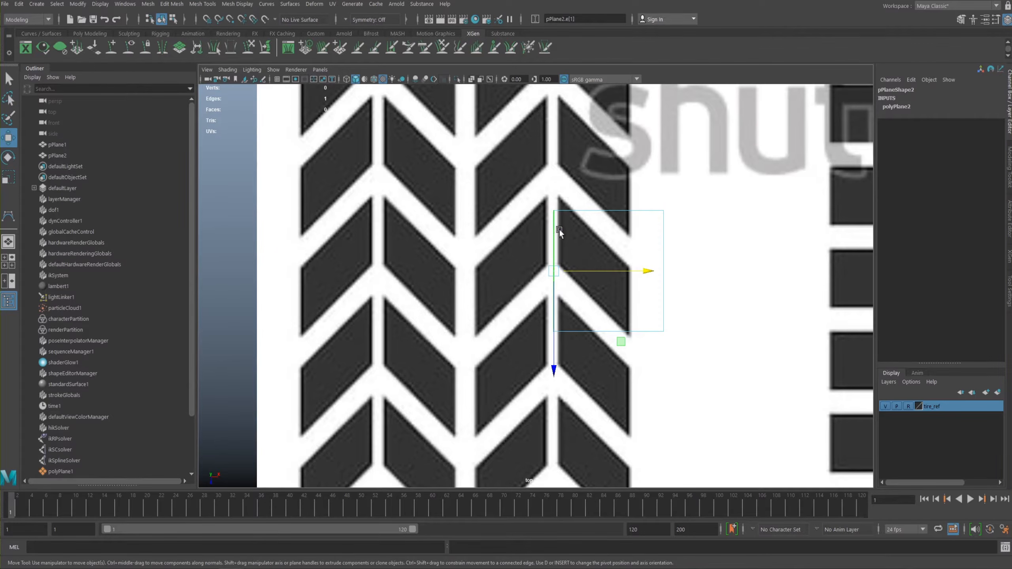
left_click_drag(510, 194, 780, 387)
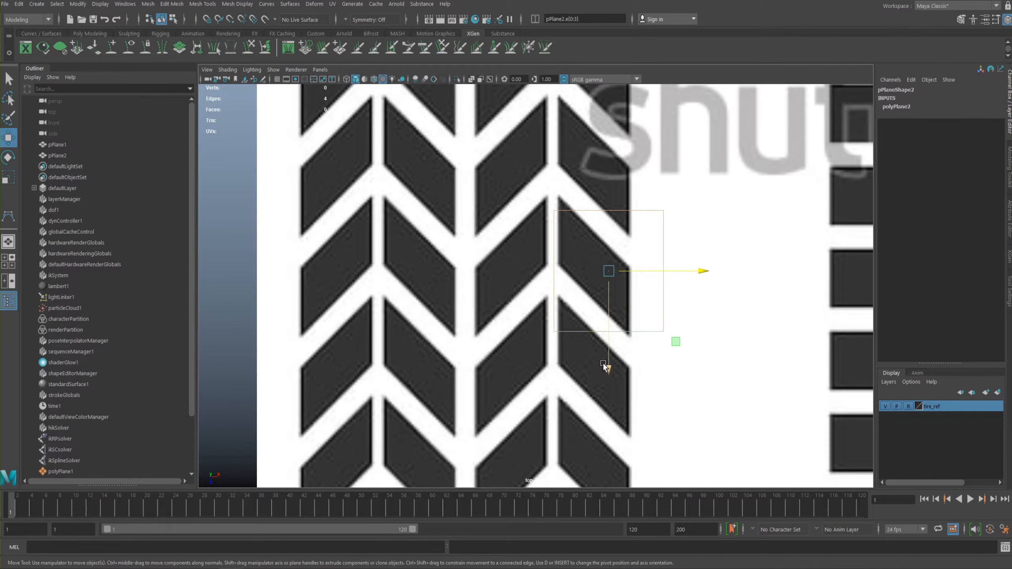
left_click_drag(608, 368, 609, 339)
- Move the plane's upper-right vertex down so the top edge slopes like the chevron block
right_click(641, 185)
right_click_drag(635, 184, 591, 178)
left_click_drag(704, 141, 641, 233)
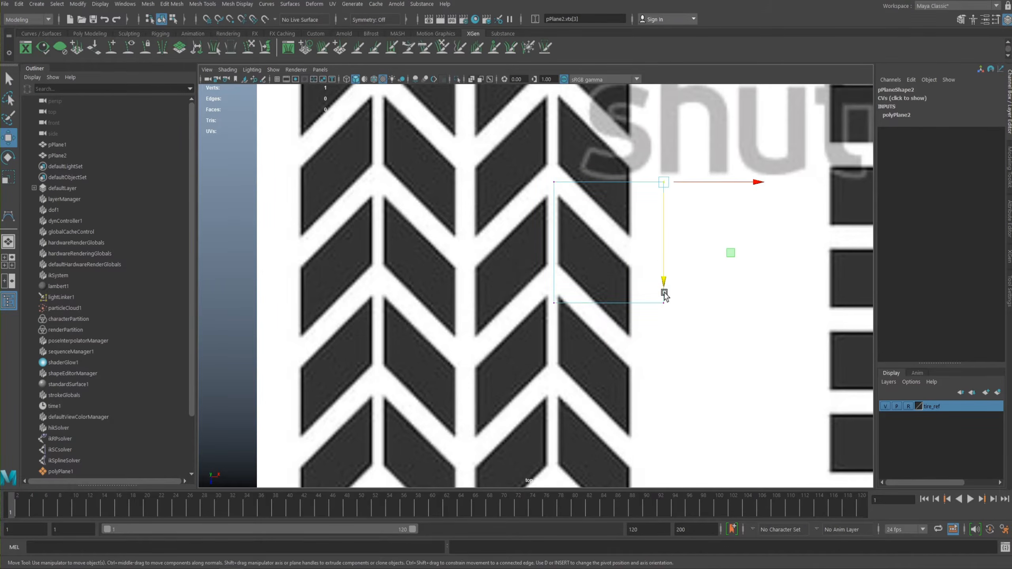
left_click_drag(663, 281, 649, 376)
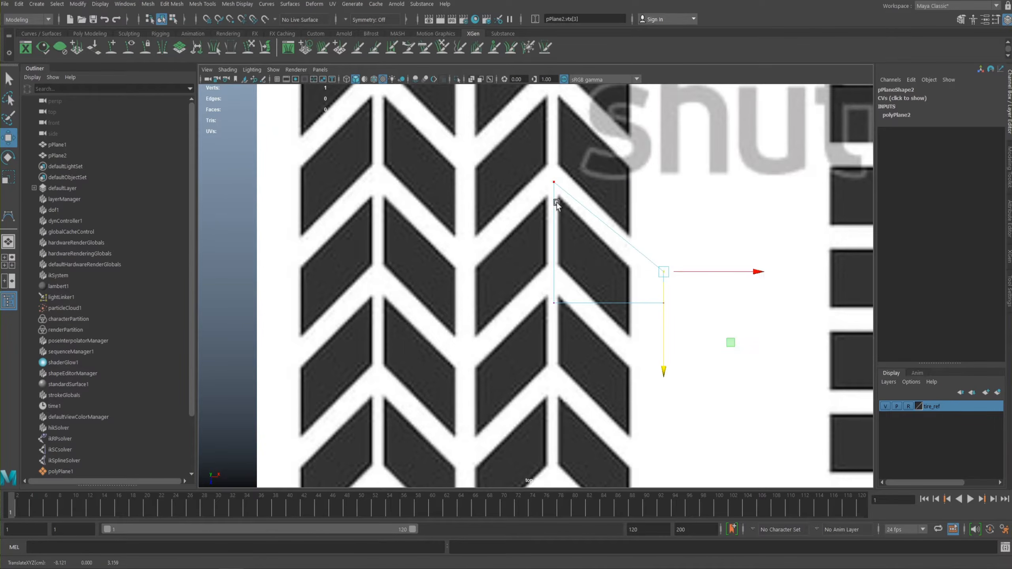
- Nudge the plane's upper-left vertex up and lower its lower-right vertex so the bottom edge slopes like the chevron block
left_click_drag(565, 164, 528, 193)
left_click_drag(554, 280, 553, 278)
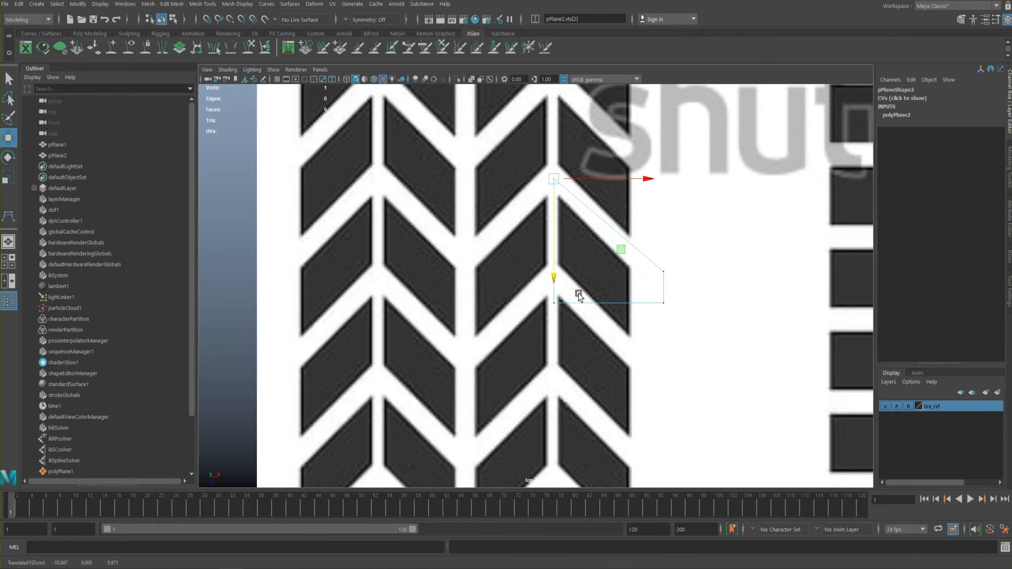
left_click(660, 279)
left_click_drag(662, 317, 642, 299)
left_click_drag(662, 394, 634, 475)
- Move the plane's two right vertices inward to just outside the chevron block's right side
left_click_drag(684, 262, 646, 399)
left_click_drag(708, 337, 682, 339)
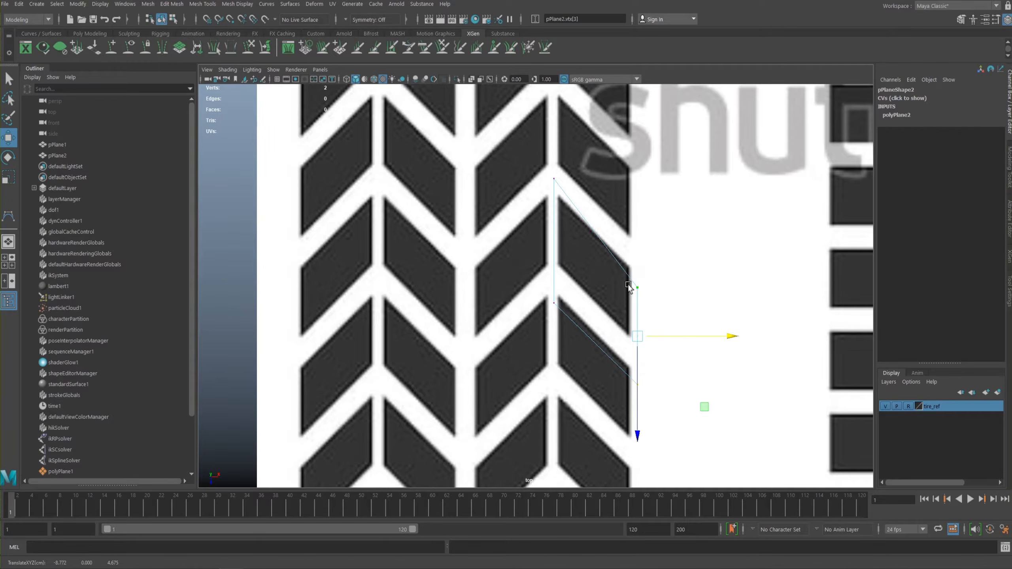
left_click_drag(665, 335, 669, 336)
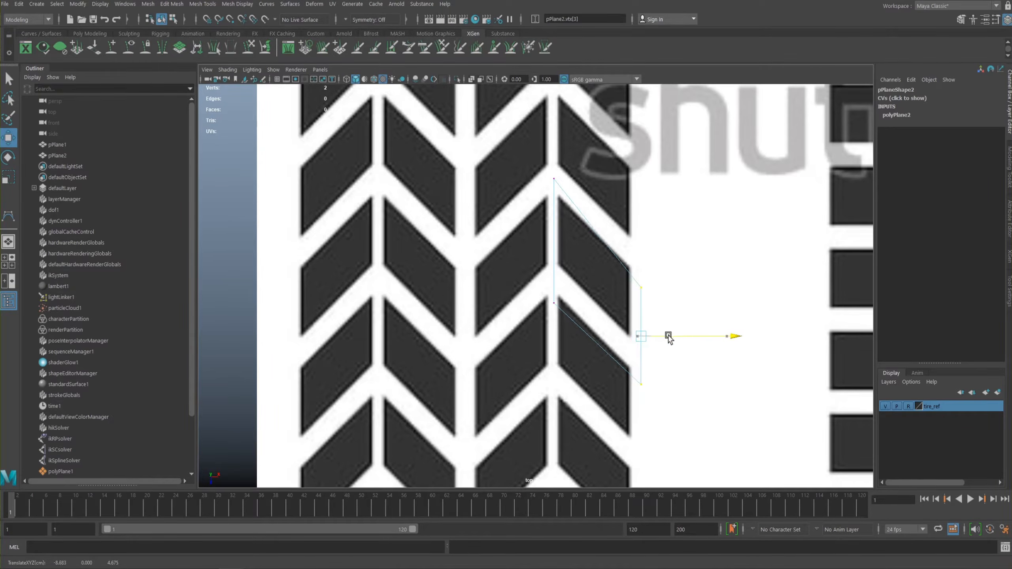
- Raise the plane's upper-right, lower-right and lower-left vertices to leave an even border around the chevron block
left_click_drag(651, 262, 640, 301)
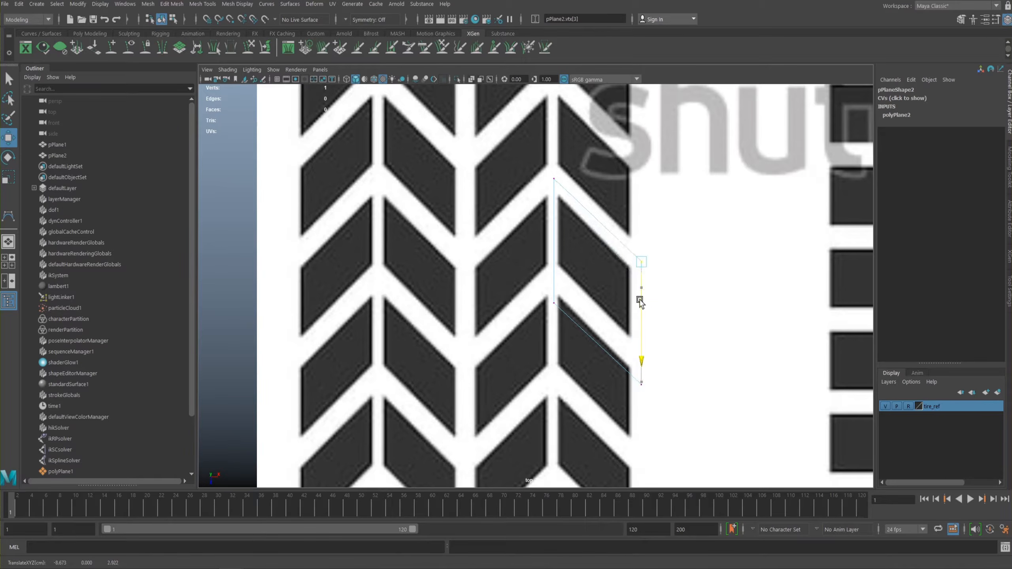
left_click(641, 384)
left_click_drag(642, 436, 640, 406)
left_click(547, 297)
left_click_drag(554, 355, 554, 330)
left_click_drag(658, 348, 638, 403)
left_click_drag(578, 259, 542, 297)
left_click_drag(554, 333, 550, 331)
- Move the plane's right edge slightly closer to the chevron block, to match the narrow gap on its left side
left_click_drag(670, 345, 641, 387)
left_click_drag(665, 224, 638, 394)
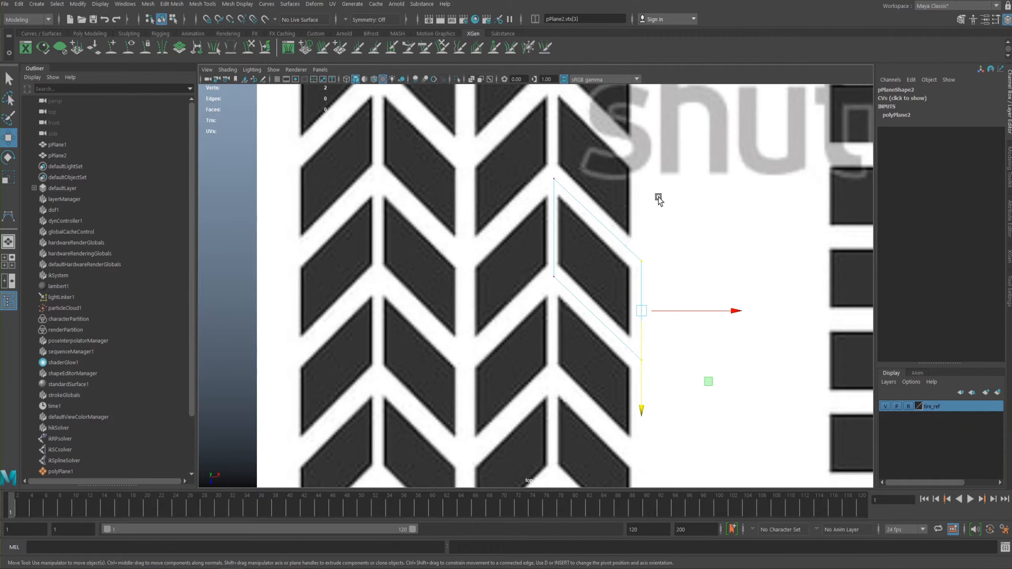
left_click_drag(672, 318, 667, 309)
- Scale the plane's left and right vertex pairs along X to align both side edges vertically
left_click_drag(558, 164, 535, 293)
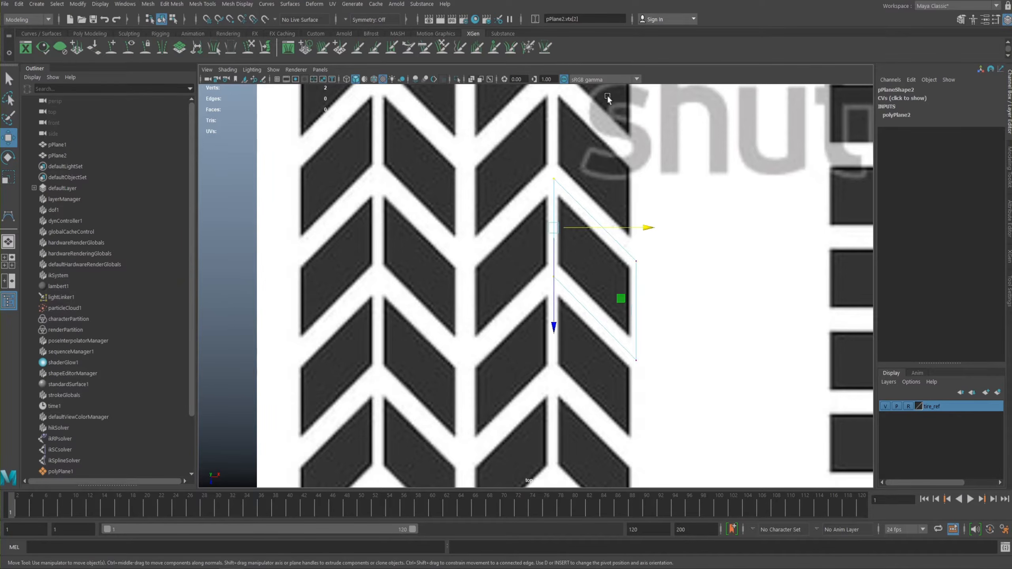
key("r")
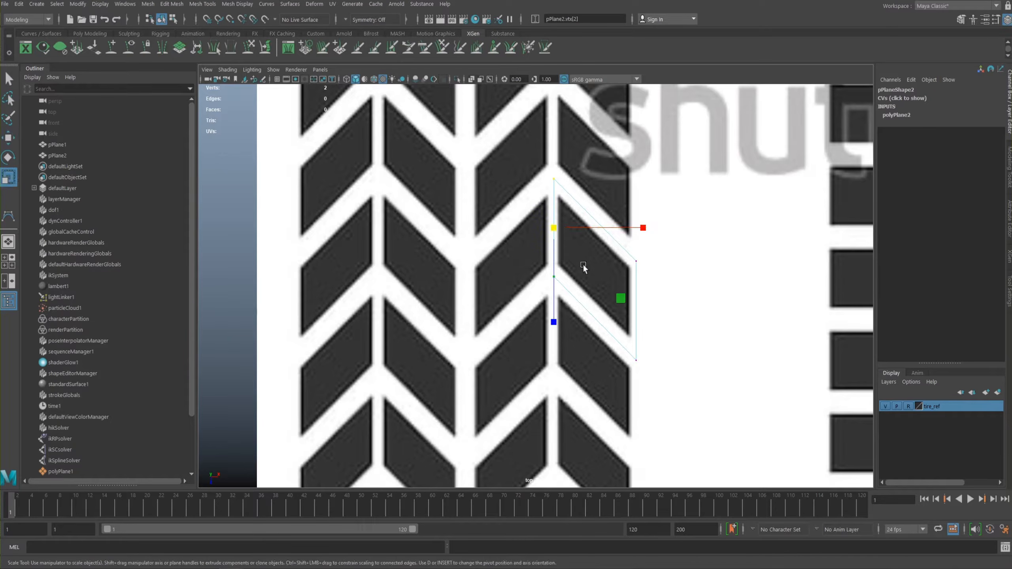
left_click_drag(643, 228, 653, 371)
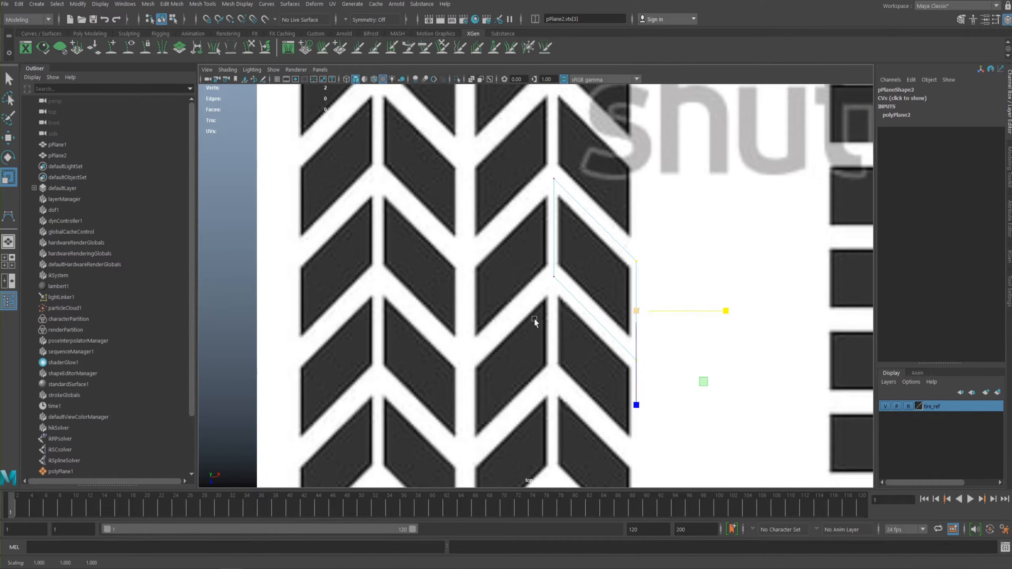
middle_click_drag(518, 208, 505, 223, "alt")
right_click_drag(505, 221, 655, 252, "alt")
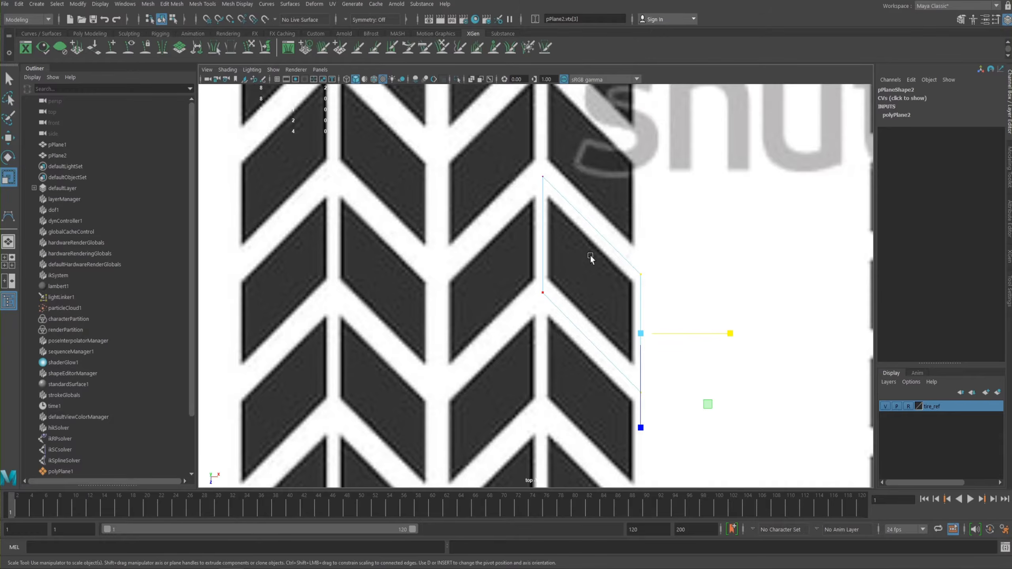
scroll(398, 234, "down", 5)
scroll(544, 291, "up", 4)
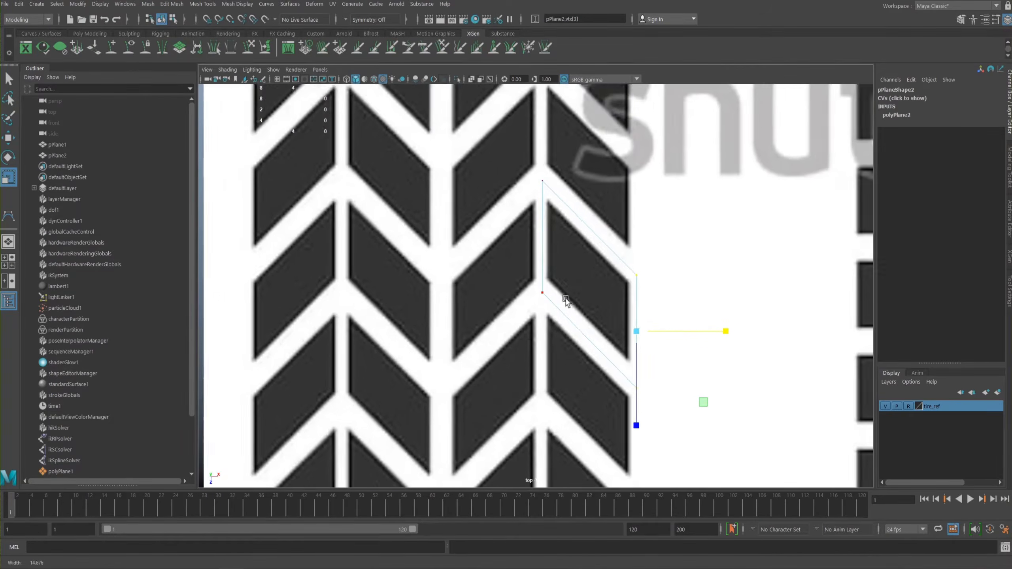
scroll(547, 283, "down", 1)
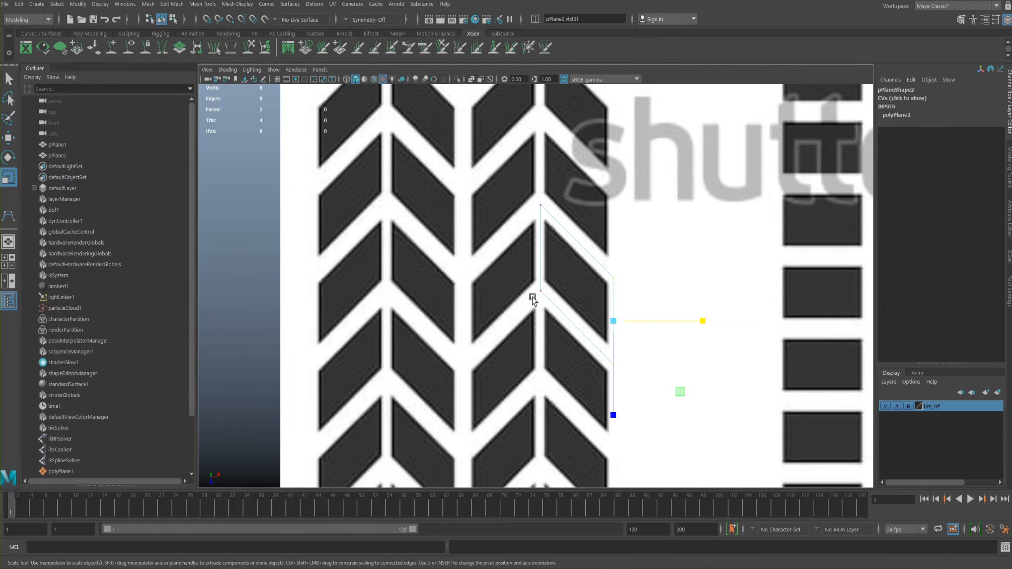
mouse_move(569, 292)
right_mouse_down("alt")
mouse_move(541, 284)
mouse_move(585, 303)
right_mouse_up("alt")
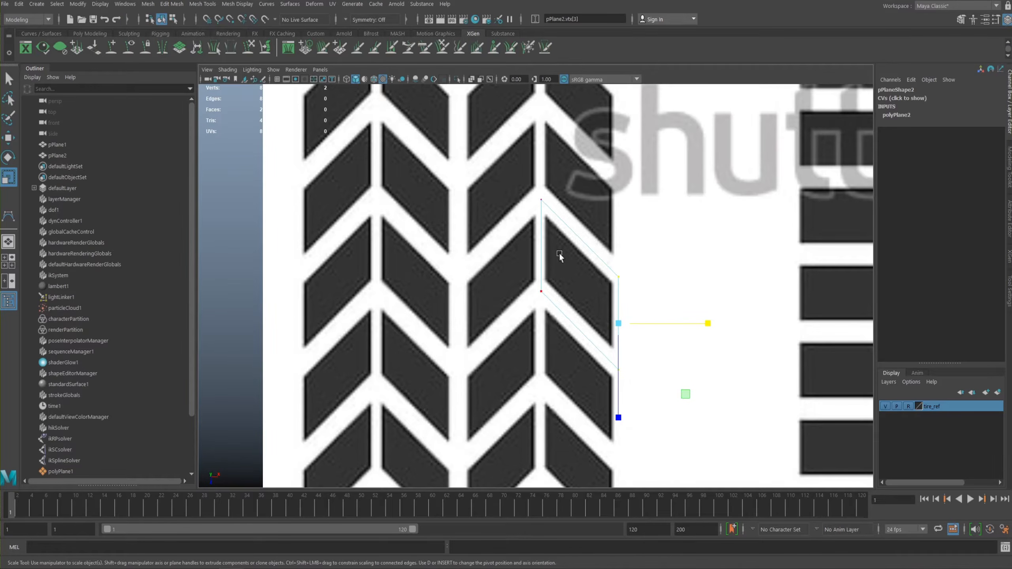
right_click_drag(573, 277, 678, 334, "alt")
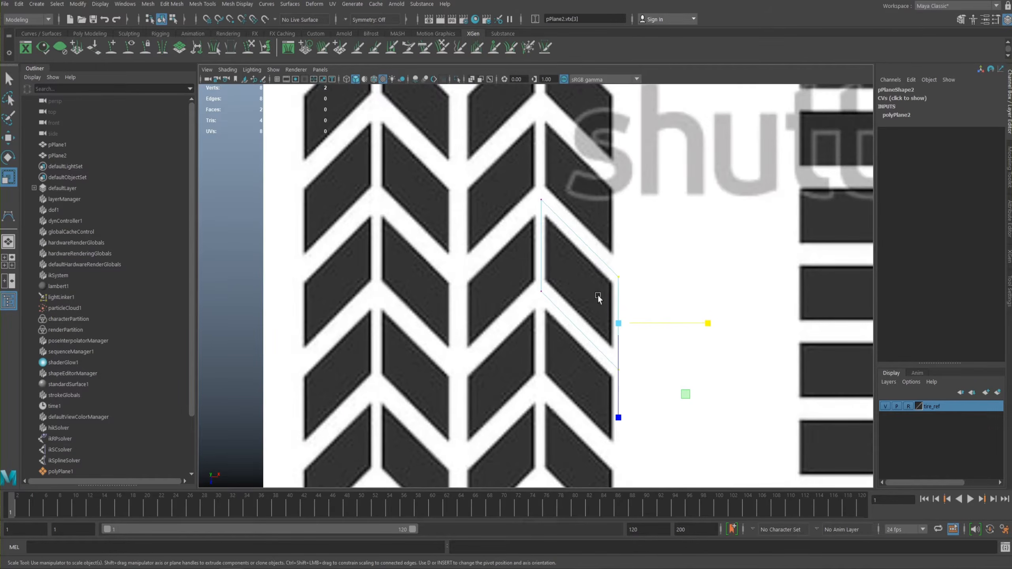
- Return the plane to object mode in the perspective view and raise it above the reference image to Translate Y 0.068
key("space")
key("space")
mouse_move(576, 258)
left_mouse_down("alt")
mouse_move(599, 249)
mouse_move(604, 328)
mouse_move(563, 276)
mouse_move(576, 264)
left_mouse_up("alt")
right_click_drag(576, 266, 561, 249)
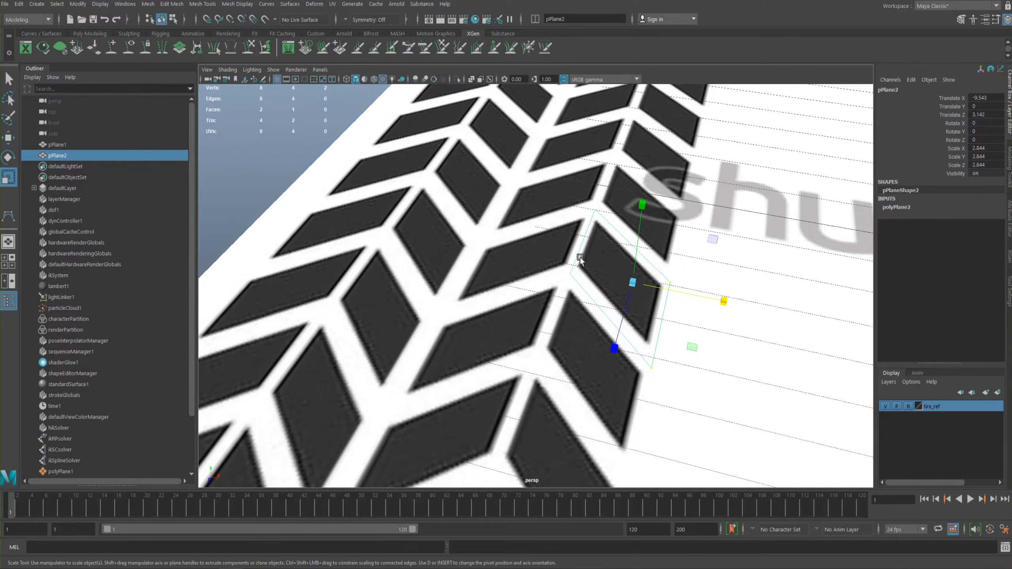
right_click(588, 274, "shift")
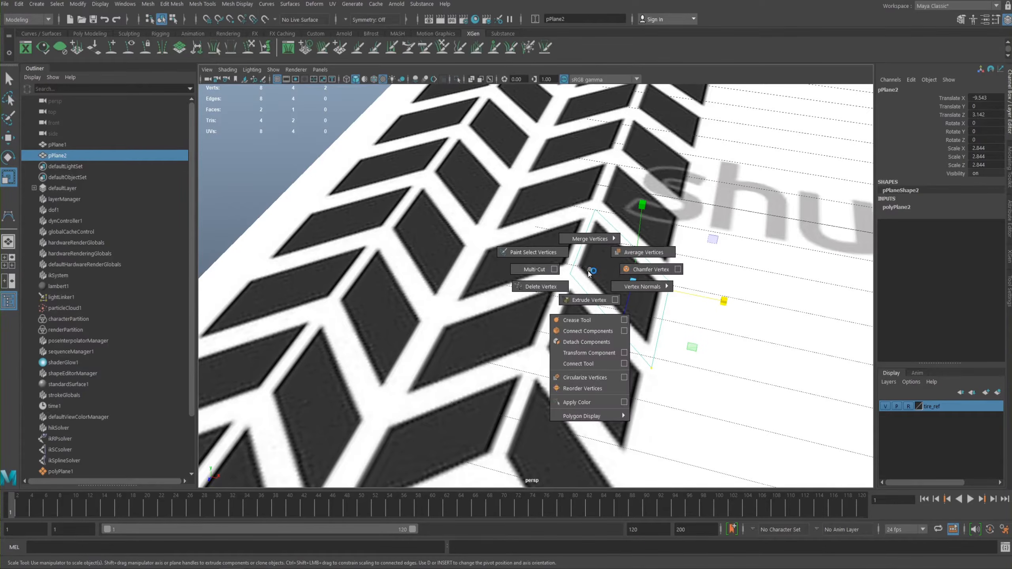
left_click(284, 175)
left_click(646, 289)
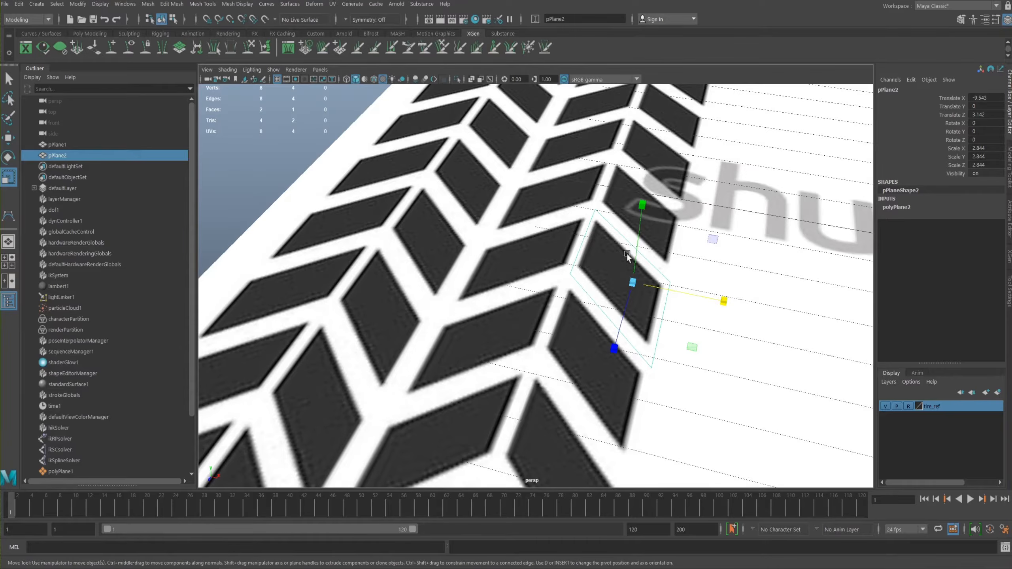
key("w")
left_click_drag(642, 210, 644, 199)
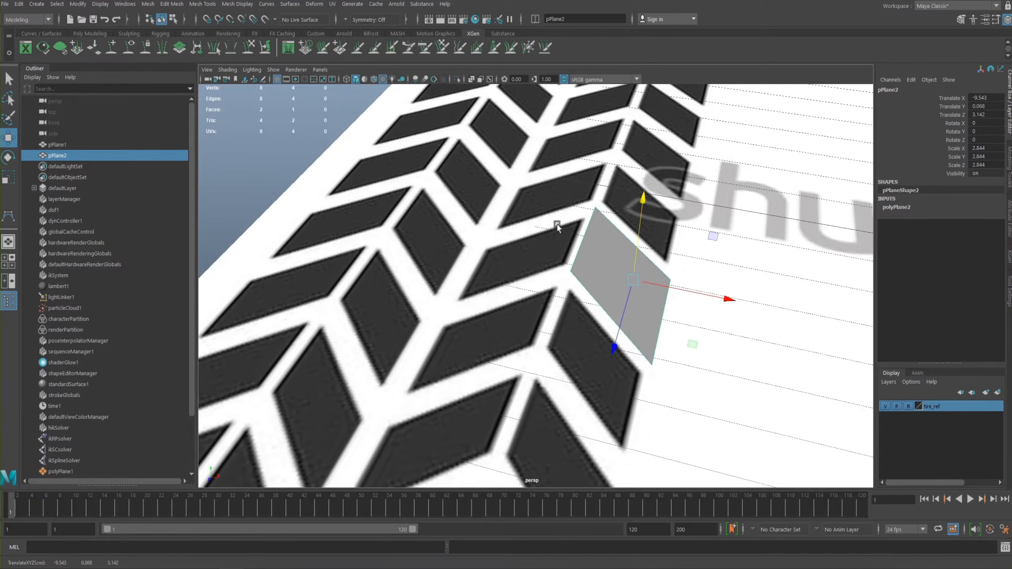
- Activate the Insert Edge Loop tool for the plane and turn on X-Ray shading in the top view
right_click(605, 271, "shift")
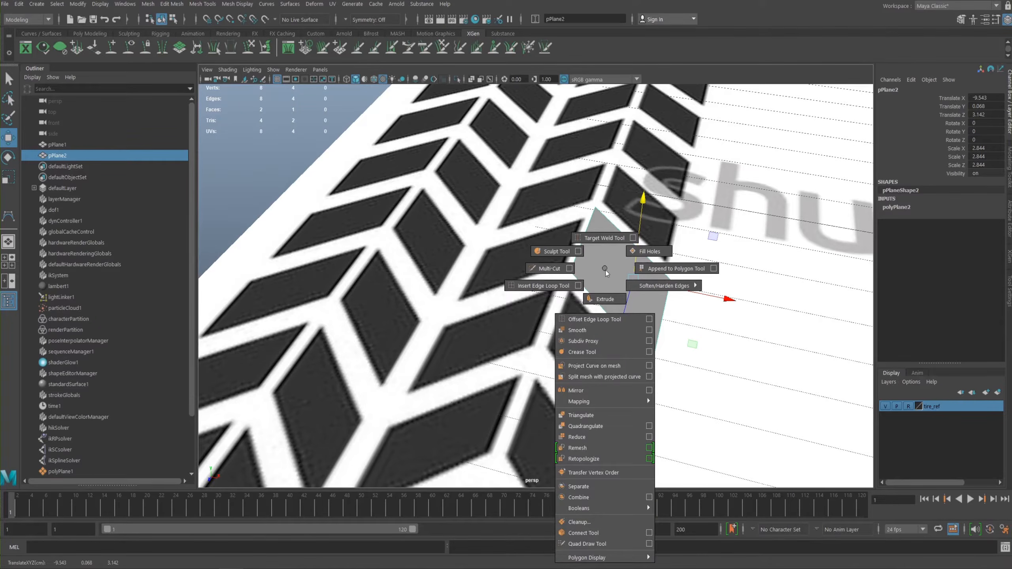
right_click_drag(604, 271, 582, 286, "shift")
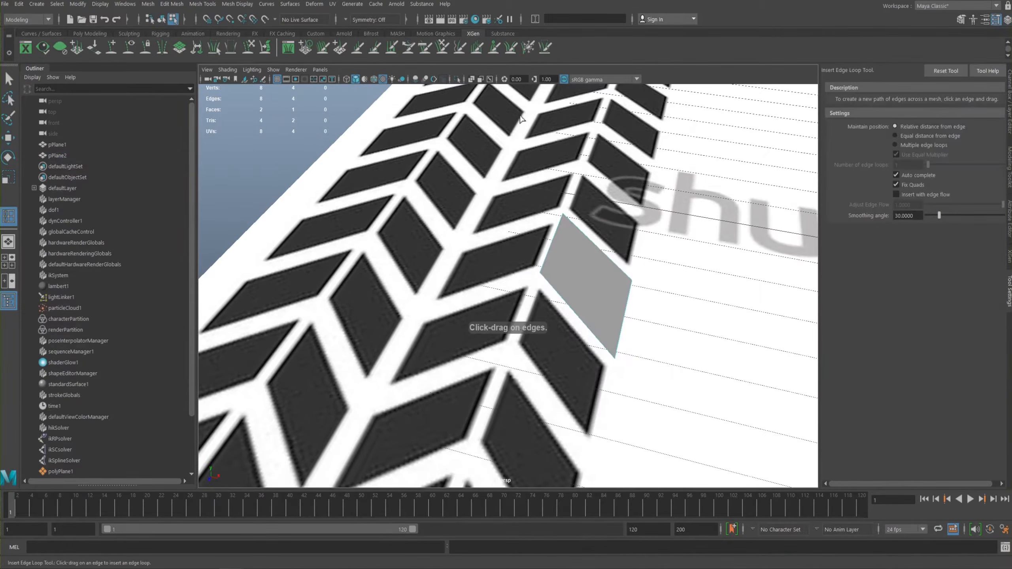
left_click_drag(539, 257, 507, 278, "alt")
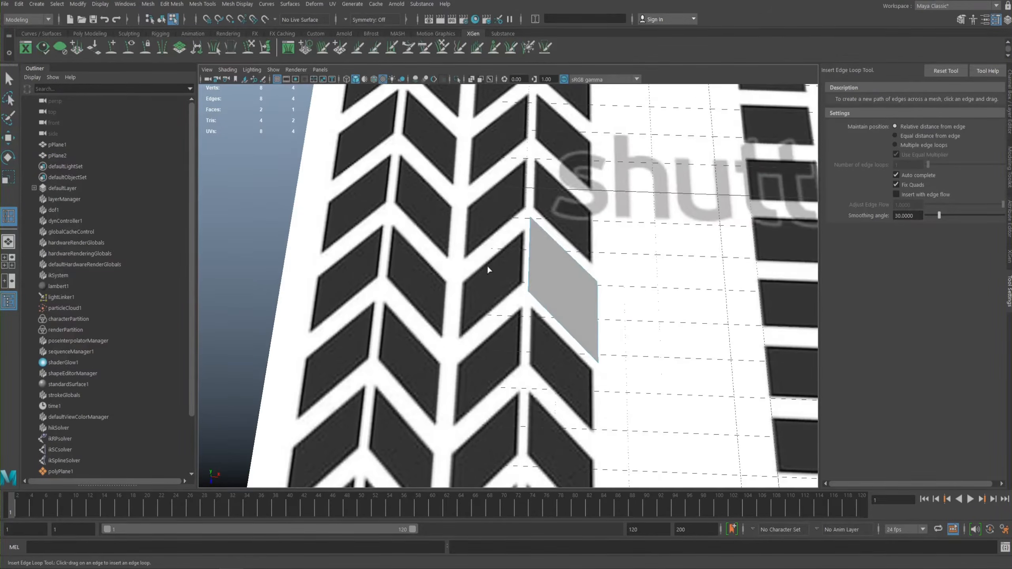
key("space")
key("space")
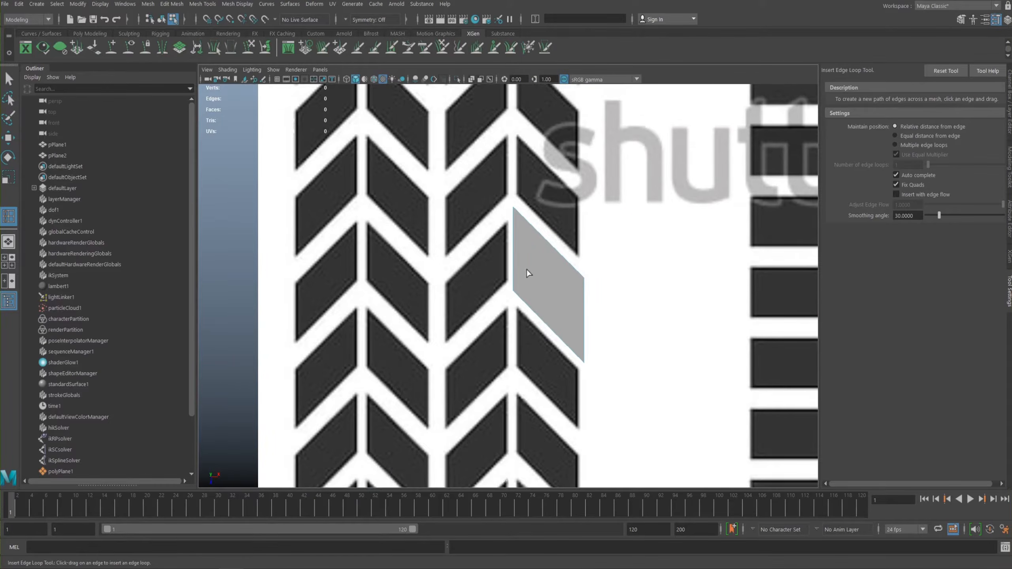
key("4")
key("6")
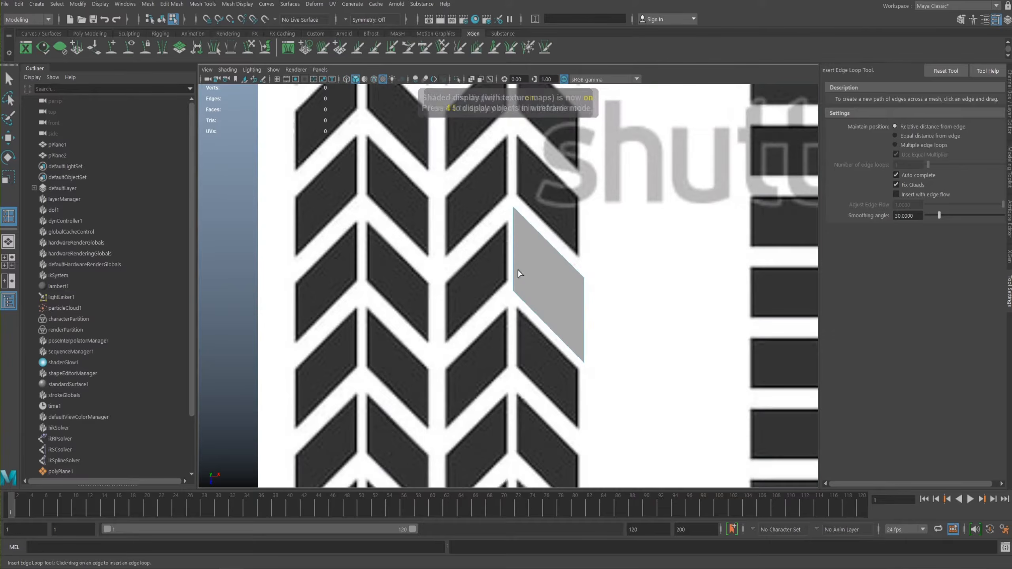
left_click(228, 69)
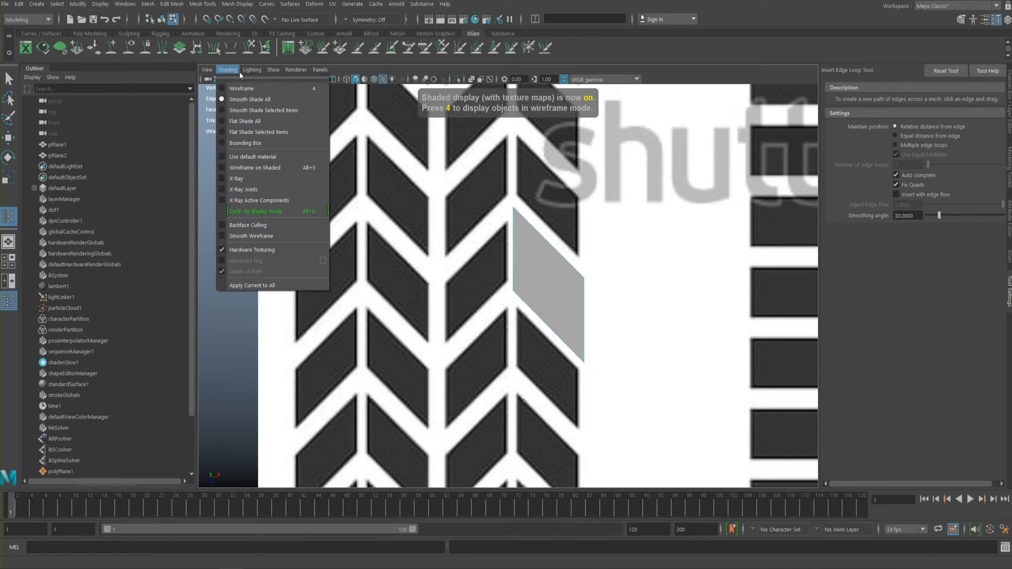
left_click(257, 180)
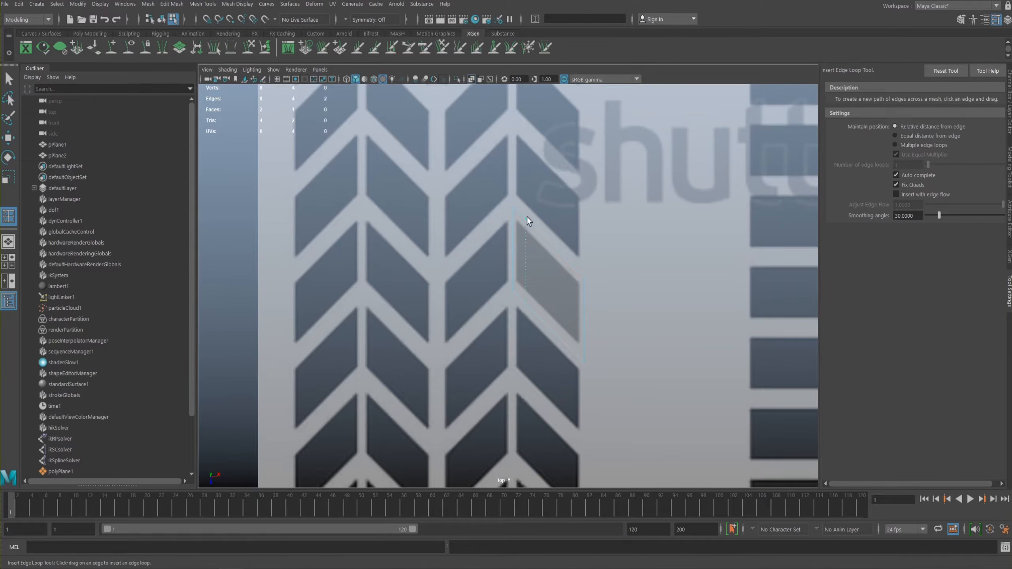
- Insert four edge loops in the plane, one along each side of the chevron block underneath
left_click(517, 210)
left_click_drag(517, 224, 518, 222)
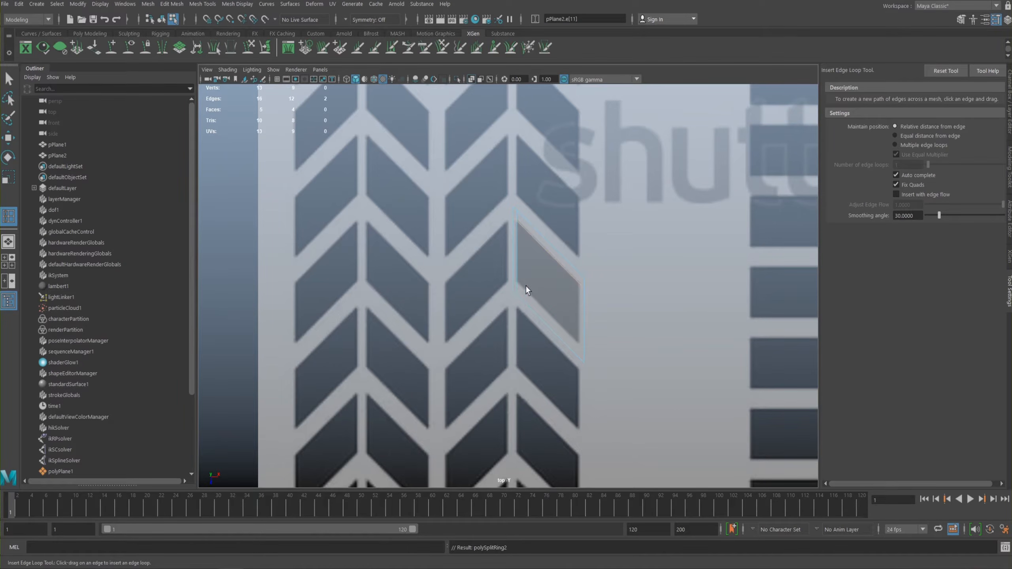
left_click_drag(517, 283, 518, 286)
left_click_drag(578, 282, 581, 280)
- Show the perspective view full size with the plane close up, and switch the plane to face selection
key("space")
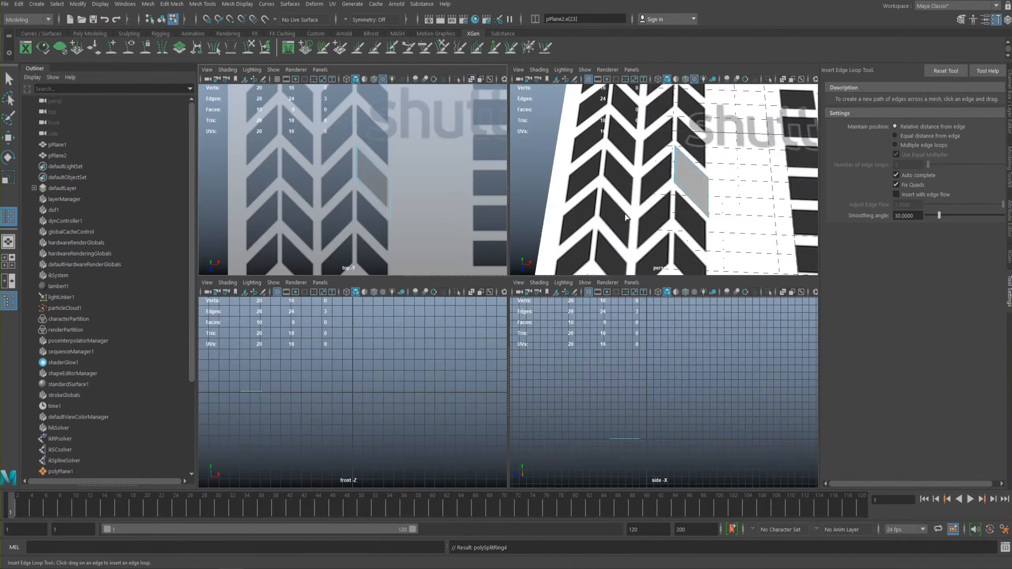
left_click_drag(605, 203, 520, 247, "alt")
key("space")
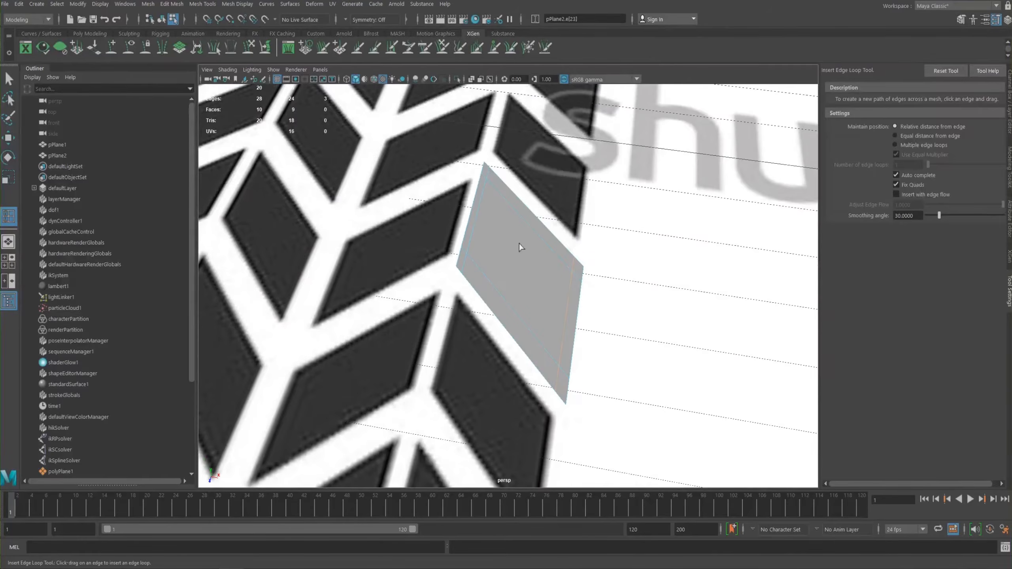
right_click_drag(525, 255, 525, 285)
key("e")
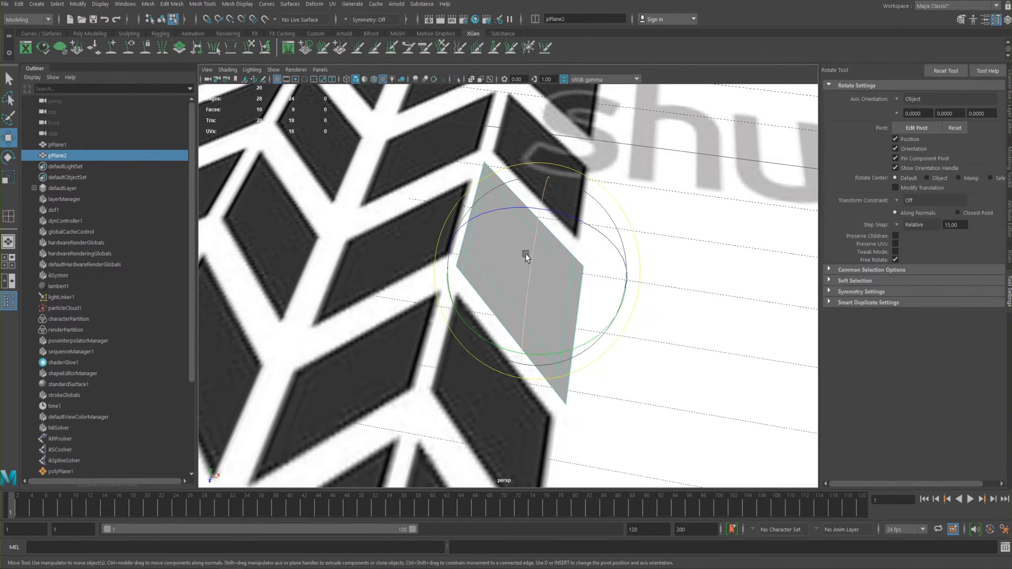
key("w")
right_click_drag(511, 253, 512, 295)
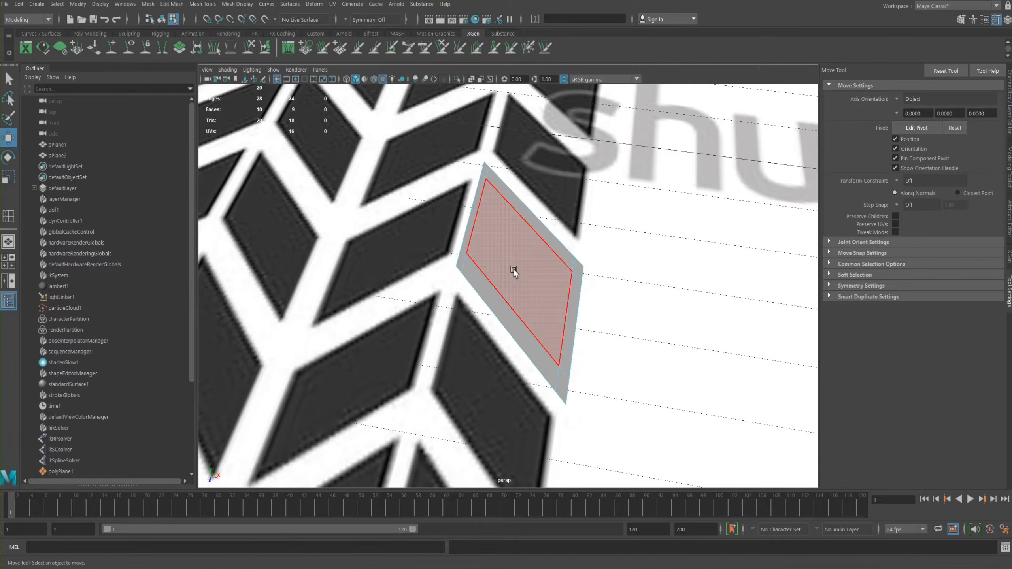
- Extrude the plane's inner face straight up to form a raised tread block
right_click_drag(520, 275, 518, 299, "shift")
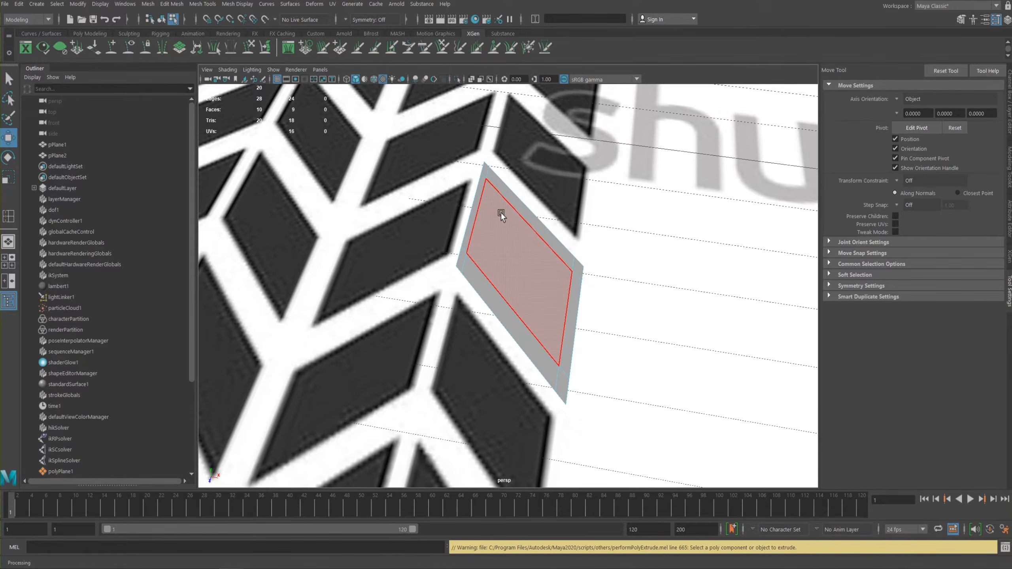
middle_click_drag(501, 215, 515, 289, "alt")
left_click_drag(515, 290, 495, 242, "alt")
left_click(520, 297)
right_click_drag(514, 295, 517, 300, "shift")
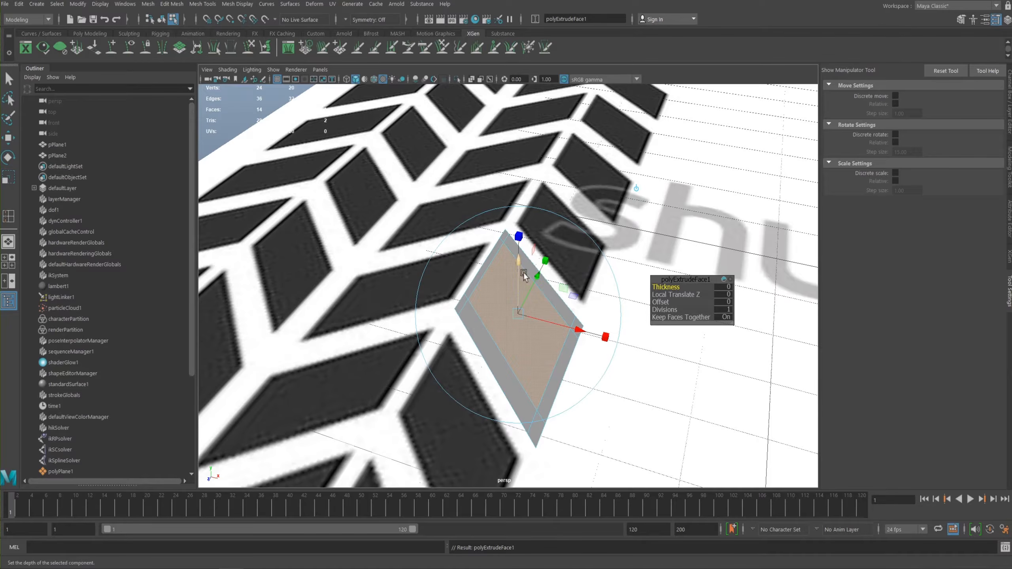
left_click_drag(517, 259, 514, 239)
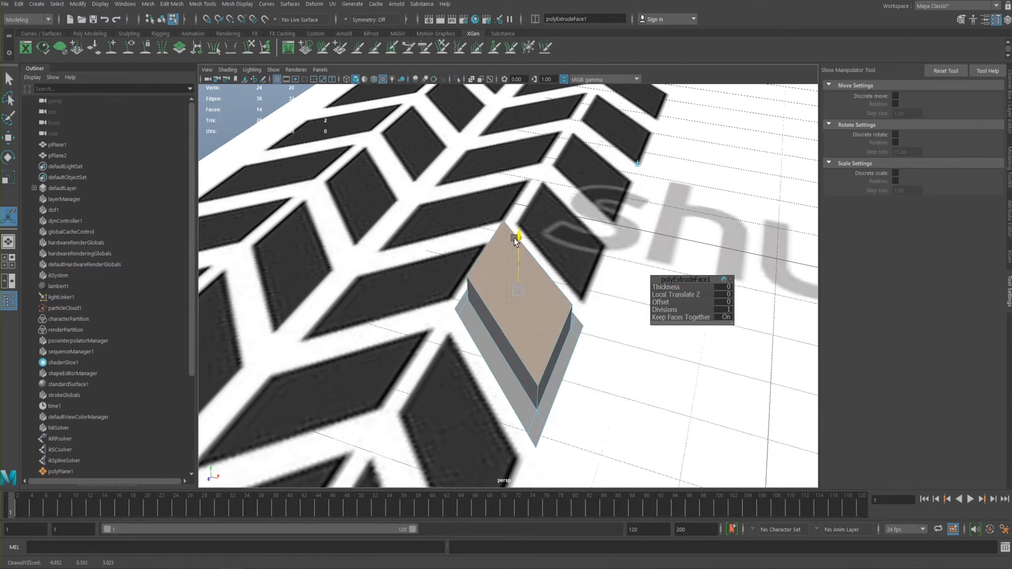
- Return the extruded tread block to object mode and select the whole object
left_click_drag(408, 230, 515, 277, "alt")
right_click_drag(514, 281, 543, 308)
left_click(616, 259)
left_click(525, 287)
left_click_drag(545, 313, 525, 305, "alt")
- Compare the raised tread block with the reference pattern in the top and perspective views
key("space")
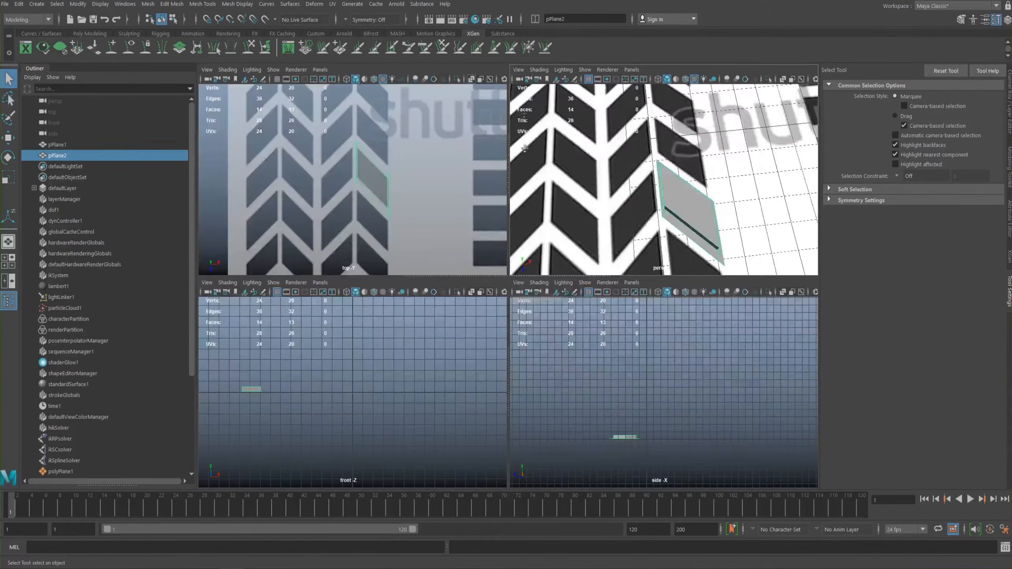
key("space")
mouse_move(436, 204)
middle_mouse_down("alt")
mouse_move(420, 205)
mouse_move(443, 207)
middle_mouse_up("alt")
right_click_drag(591, 288, 610, 307, "alt")
key("space")
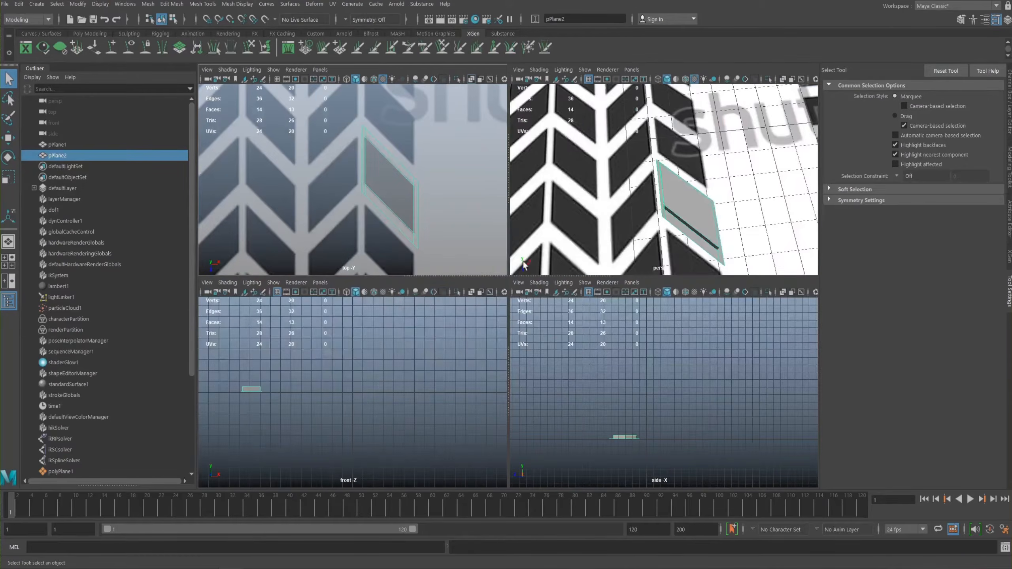
left_click_drag(570, 208, 575, 184, "alt")
key("space")
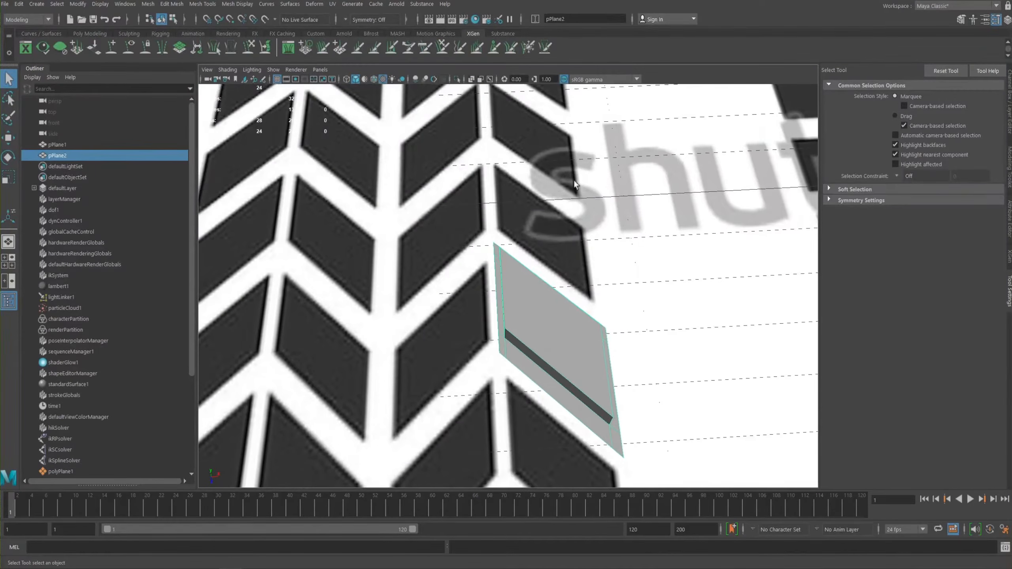
- Move the tread block's pivot and snap it to the vertex at the base plane's upper left corner
key("w")
left_click_drag(518, 255, 540, 230, "alt")
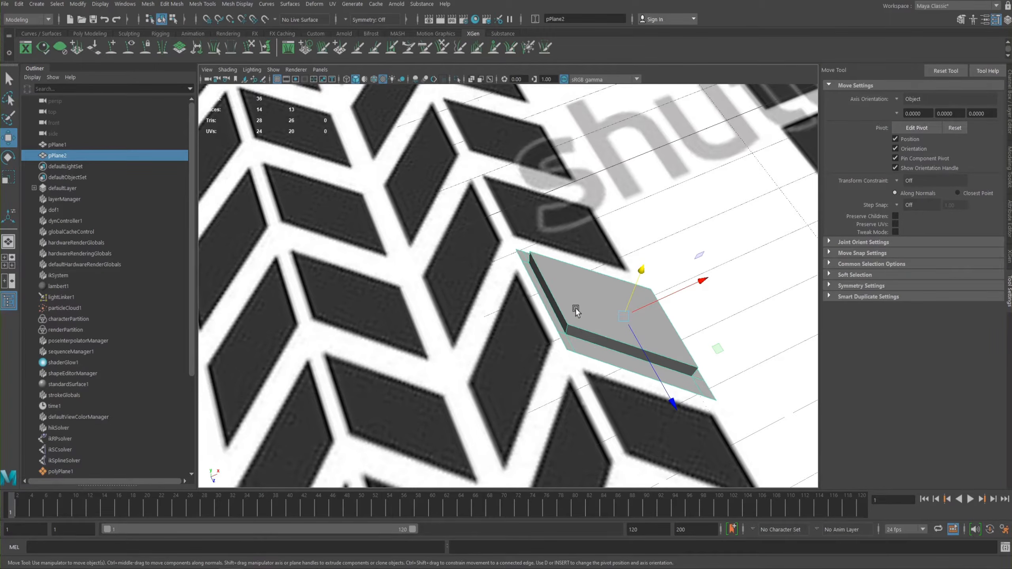
key("d")
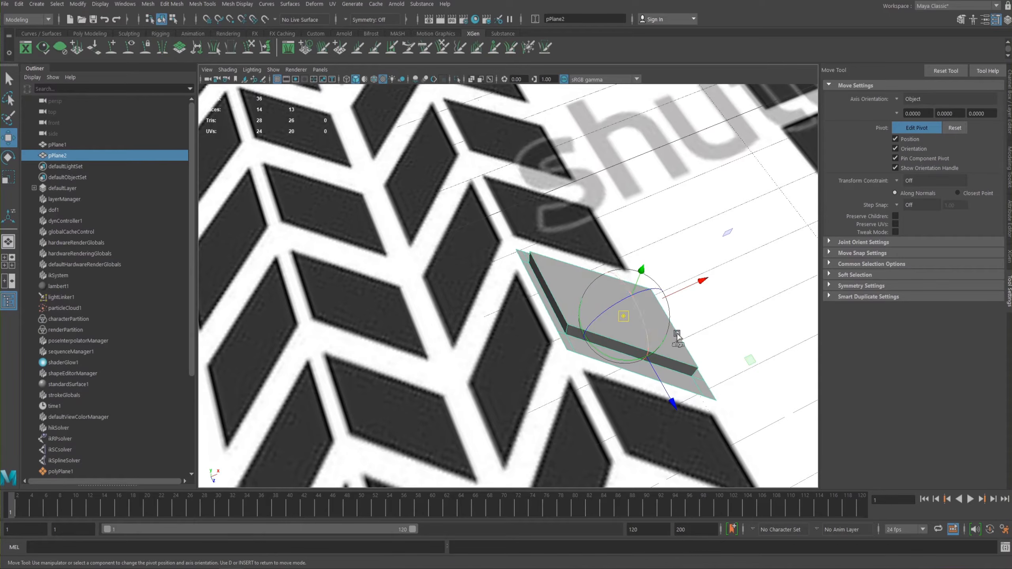
key("v")
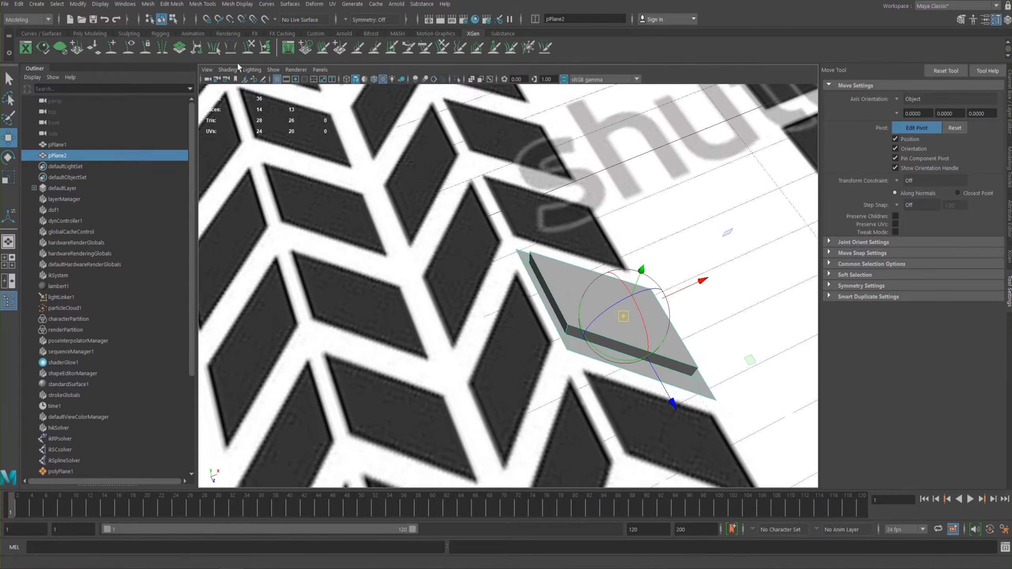
left_click(228, 22)
key("v")
left_click_drag(623, 317, 515, 250)
left_click_drag(410, 208, 458, 254, "alt")
key("d")
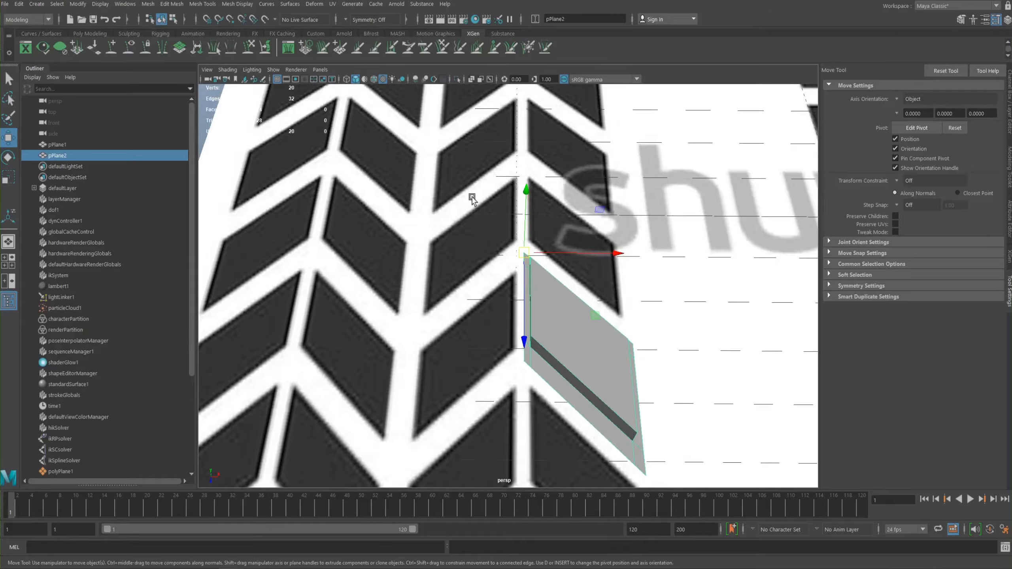
- Duplicate the tread block and mirror the copy across the pivot by setting its Scale X to -2.844
key("ctrl+d")
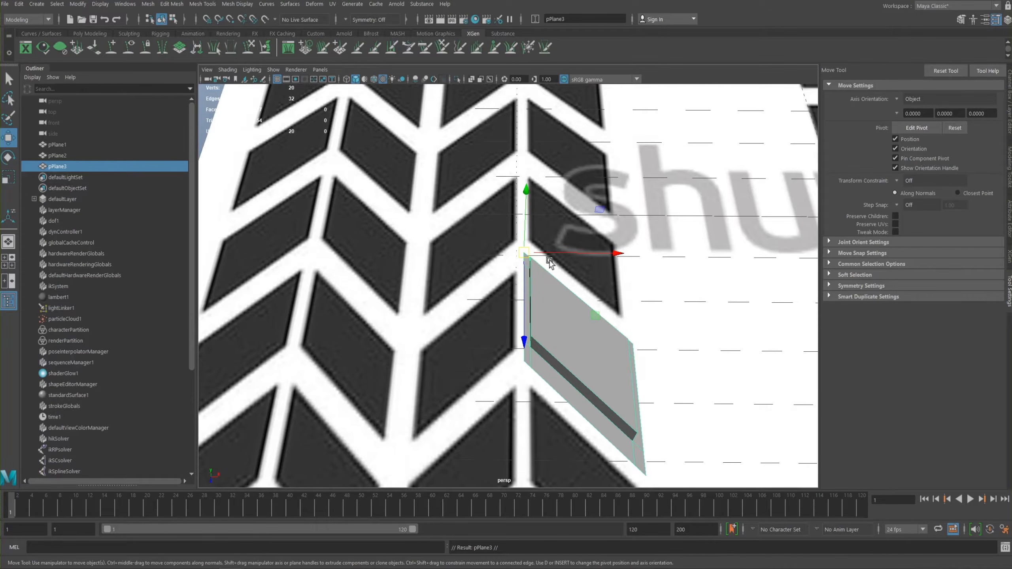
key("r")
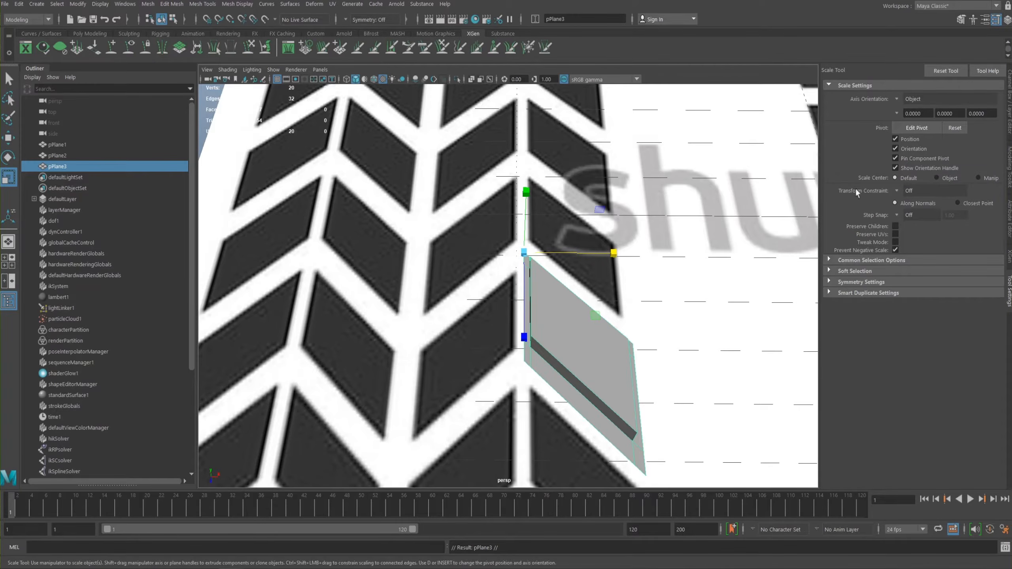
left_click(1009, 120)
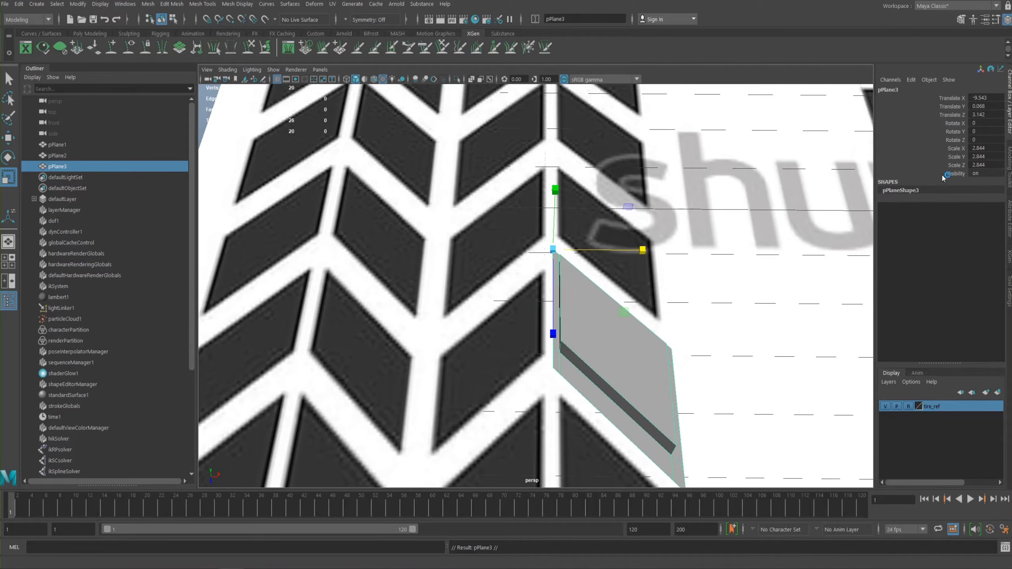
left_click_drag(642, 250, 634, 251)
key("ctrl+z")
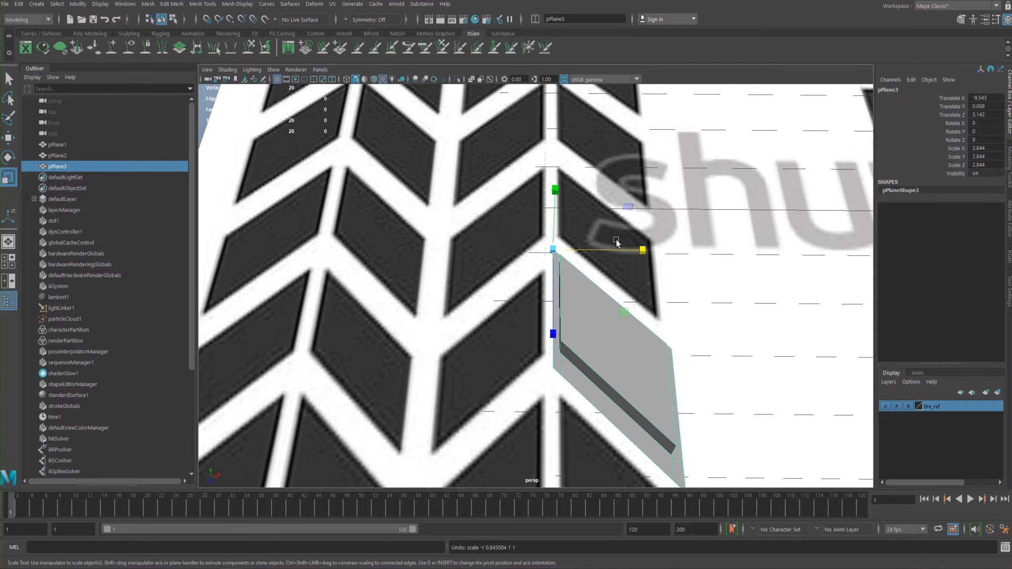
left_click(980, 149)
key("Return")
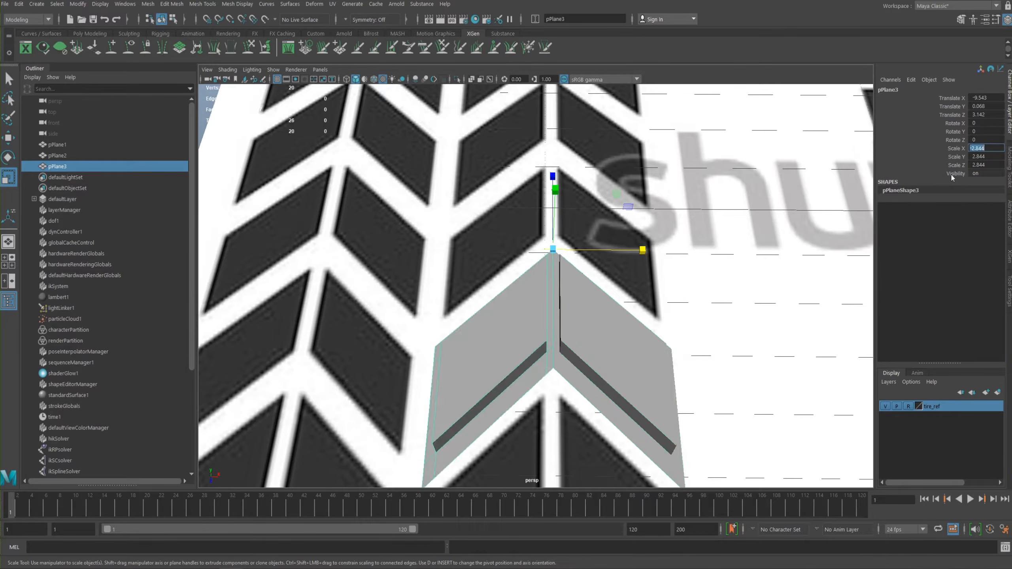
- Select both the original and the mirrored tread block and combine them into a single mesh
left_click_drag(508, 251, 469, 242, "alt")
scroll(450, 242, "down", 4)
scroll(585, 275, "up", 4)
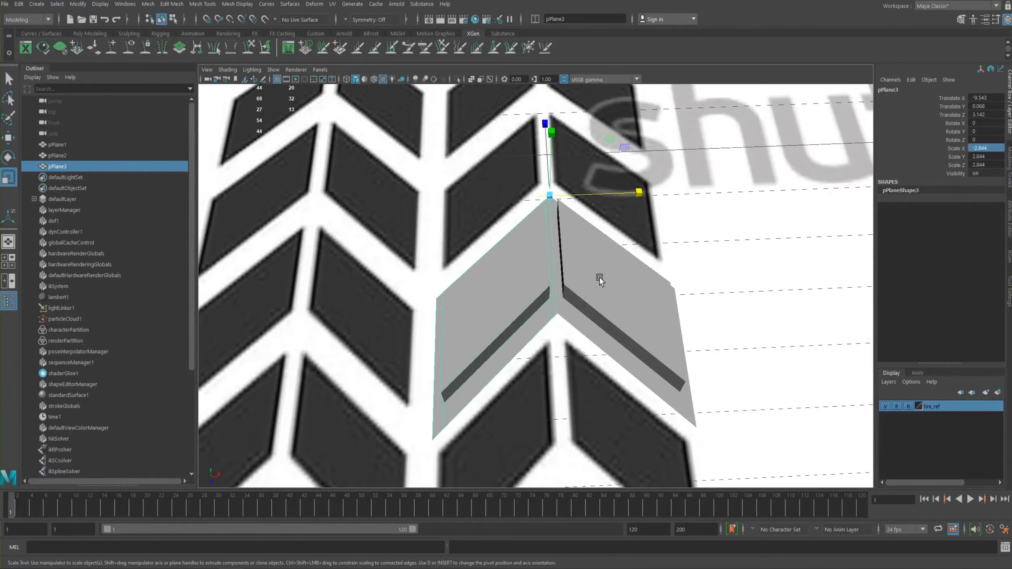
left_click(600, 280, "shift")
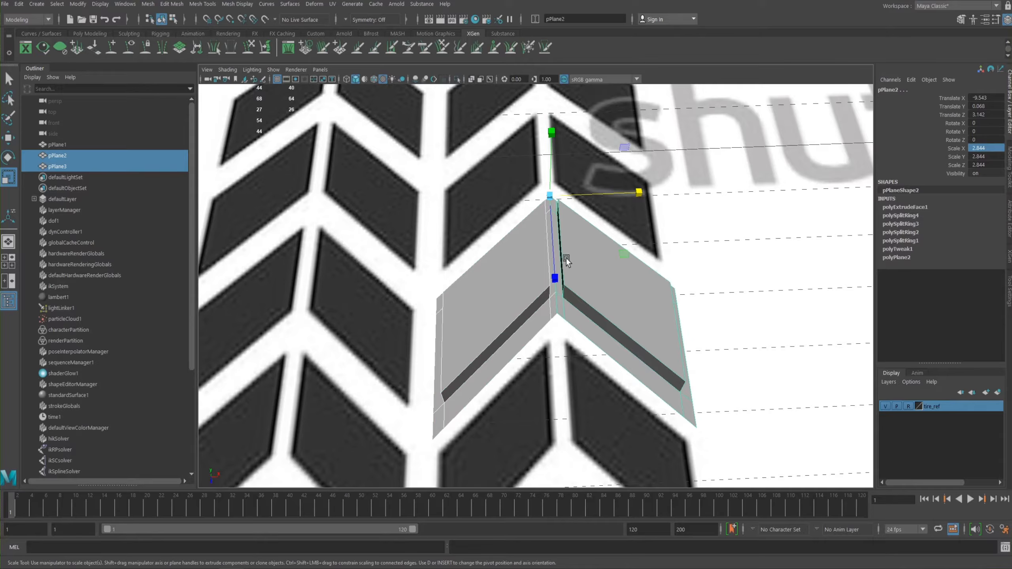
left_click(508, 271)
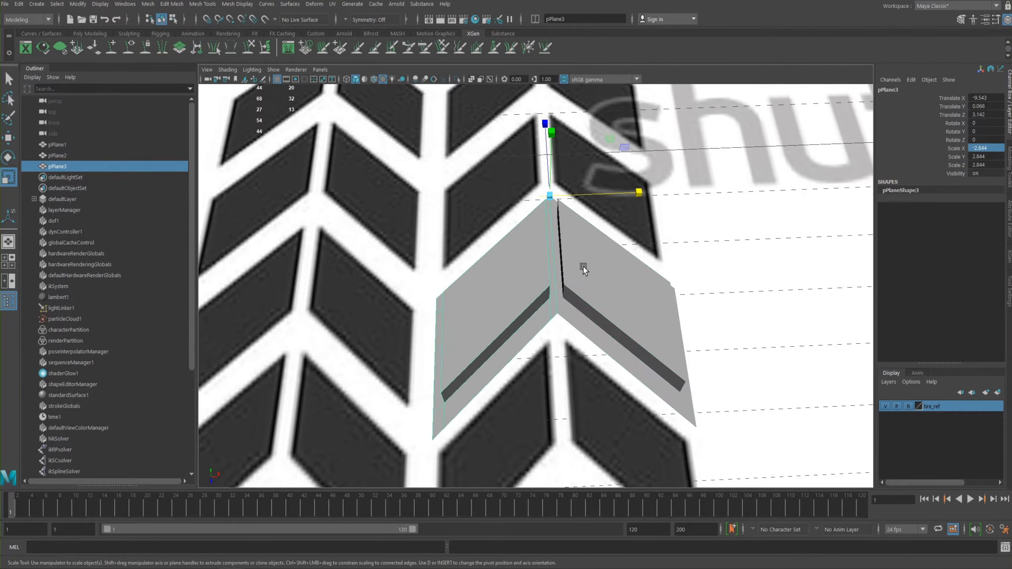
left_click(585, 270, "shift")
key("space")
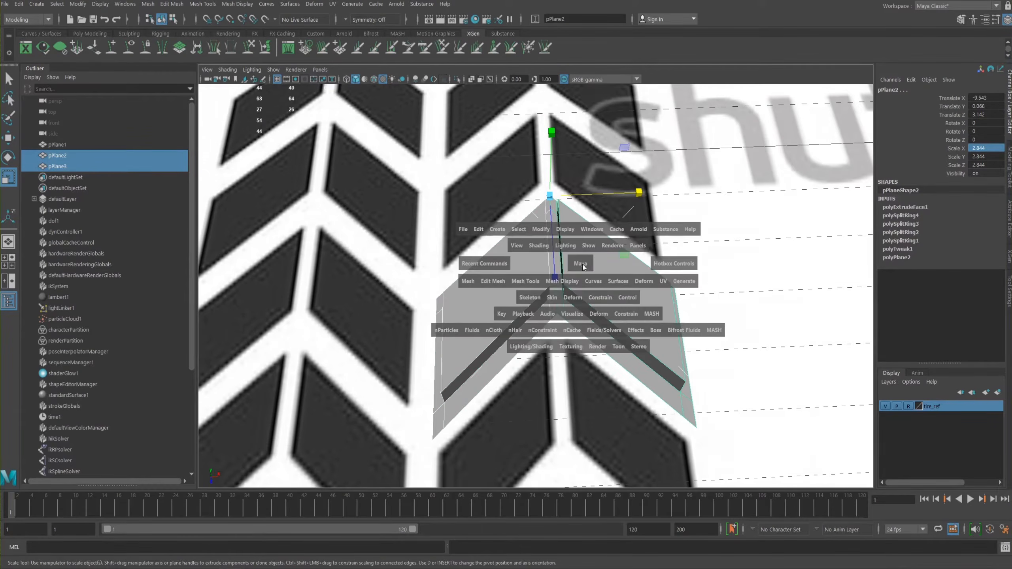
right_click(591, 268, "shift")
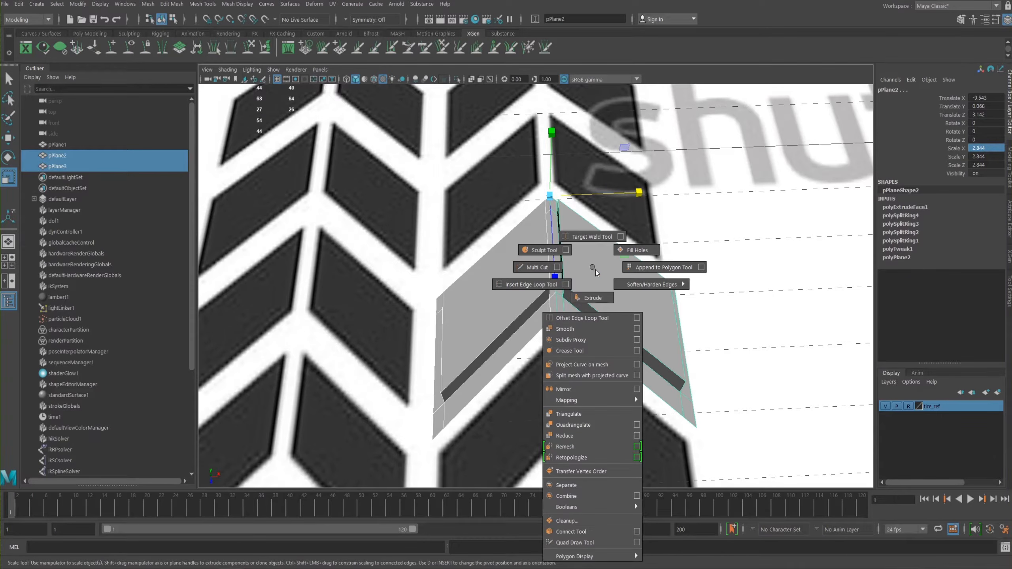
right_click_drag(596, 271, 590, 265, "shift")
key("space")
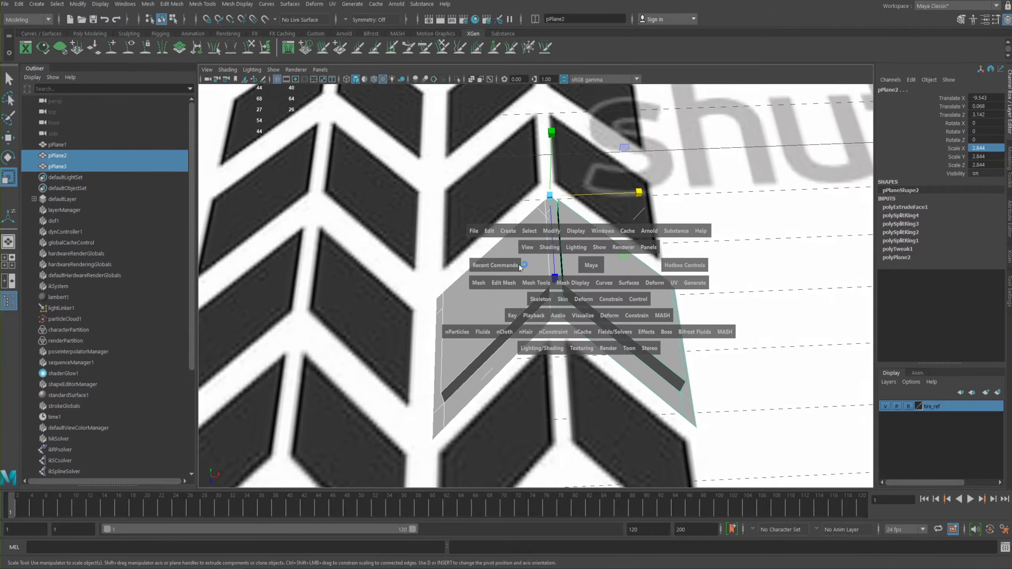
left_click(478, 283)
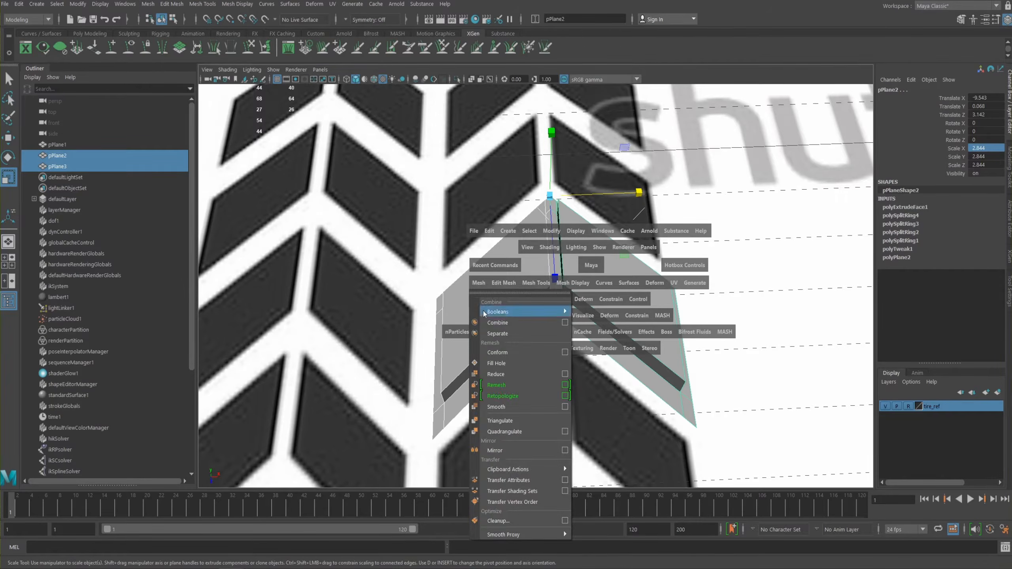
left_click(489, 321)
key("space")
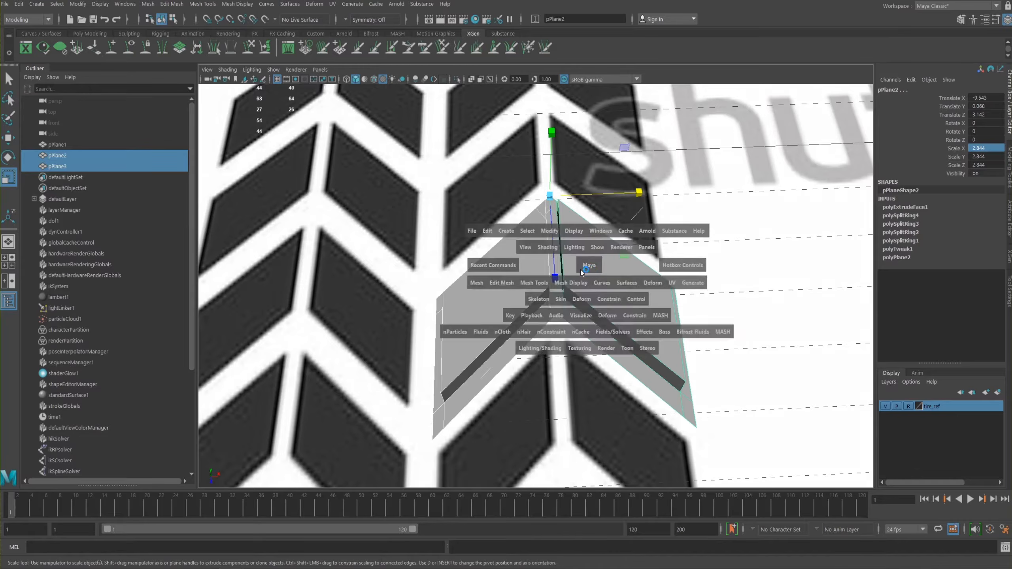
left_click(478, 283)
left_click(490, 331)
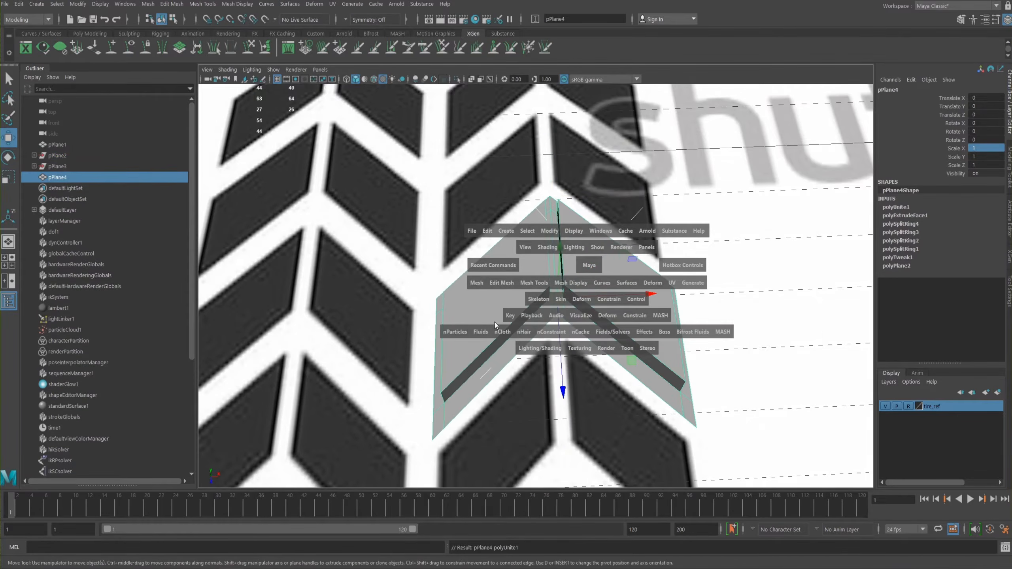
- Activate the Move tool on the combined chevron block and show the top view full size
key("w")
left_click_drag(475, 224, 509, 223, "alt")
right_click_drag(509, 223, 478, 227, "alt")
left_click_drag(478, 227, 437, 231, "alt")
middle_click_drag(544, 262, 566, 229, "alt")
key("space")
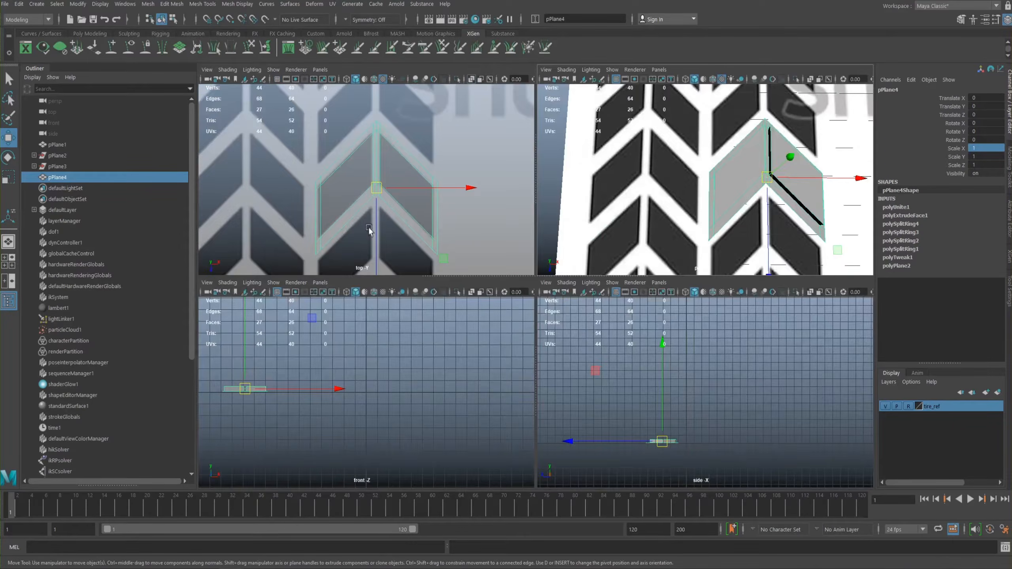
key("space")
- Try moving the vertices along the chevron's left outer edge farther outward, and undo the move
right_click_drag(460, 237, 420, 284, "alt")
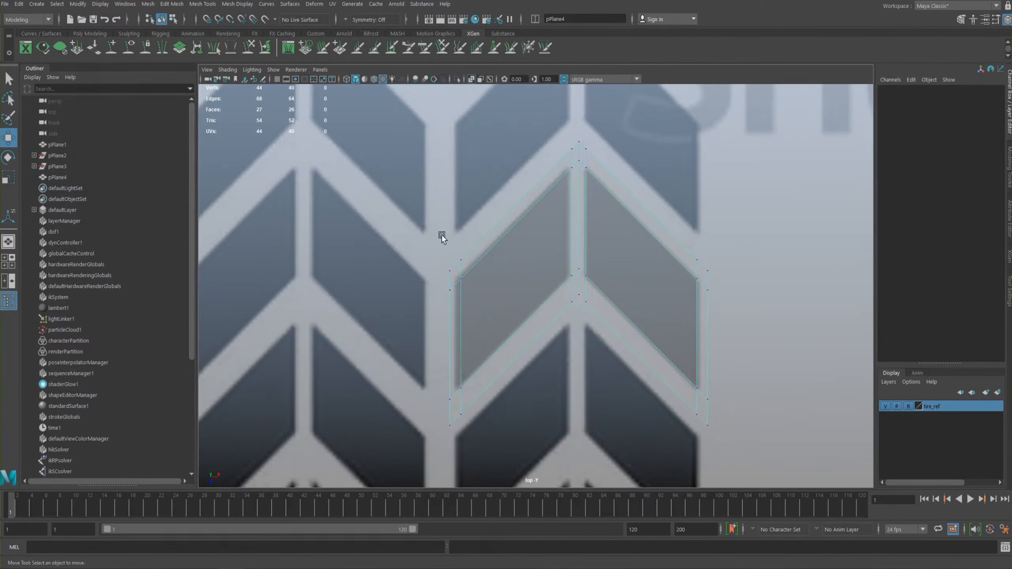
middle_click_drag(443, 230, 480, 238, "alt")
left_click_drag(481, 238, 498, 432)
right_click_drag(502, 407, 484, 215, "alt")
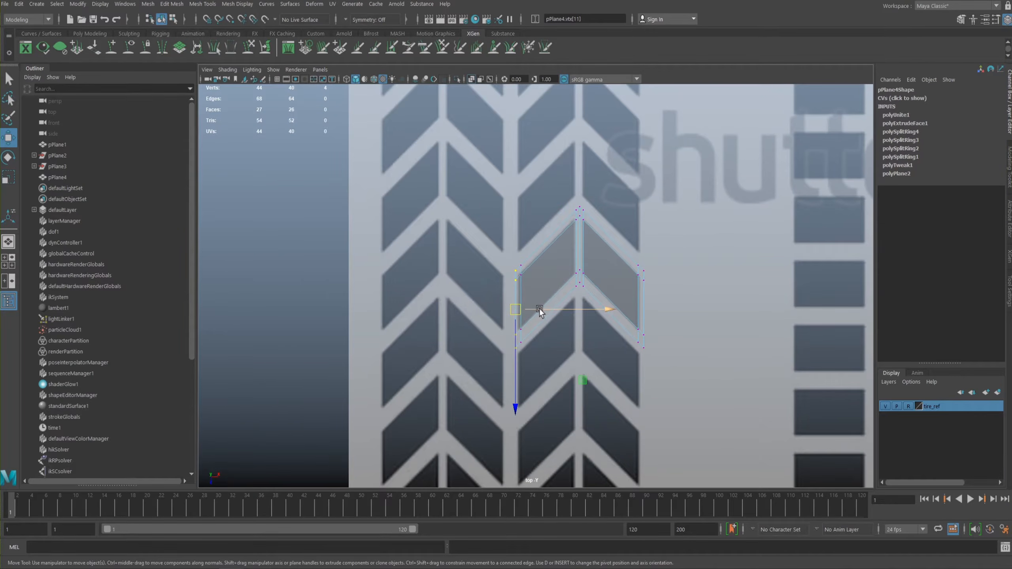
left_click_drag(538, 310, 510, 342)
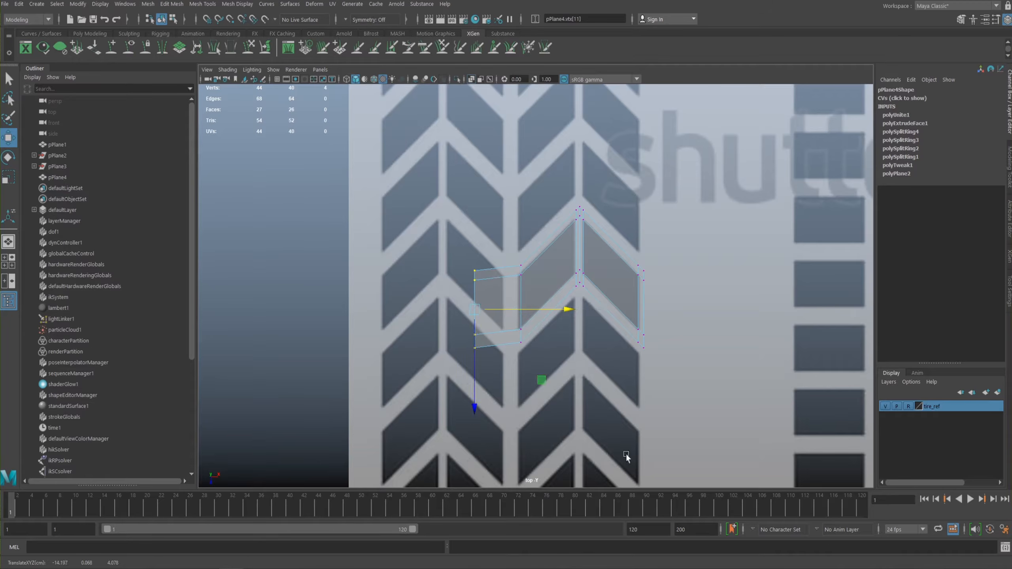
key("ctrl+z")
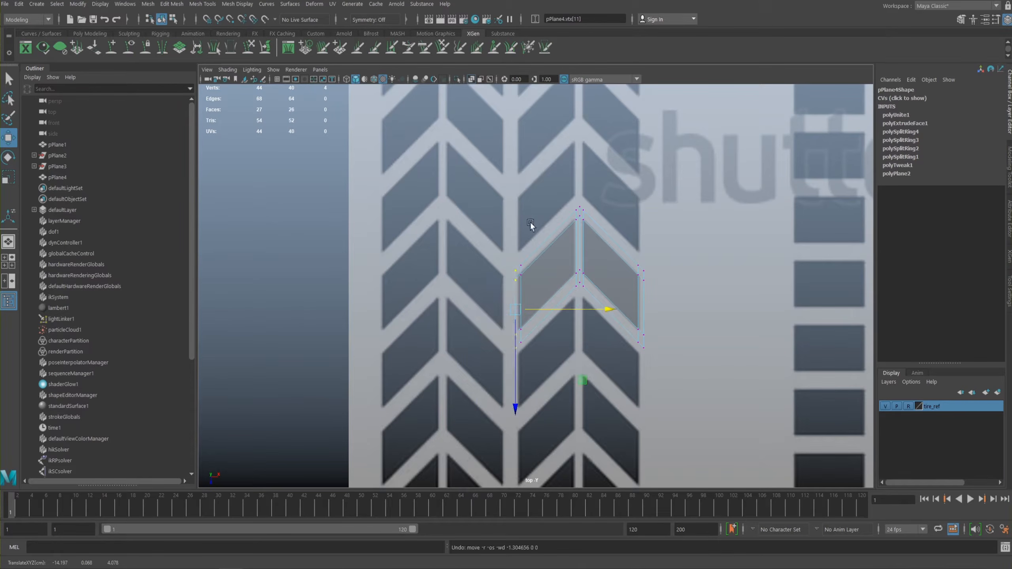
- Try scaling the whole chevron along X in object mode, and undo back to the vertex selection
right_click_drag(567, 238, 576, 235)
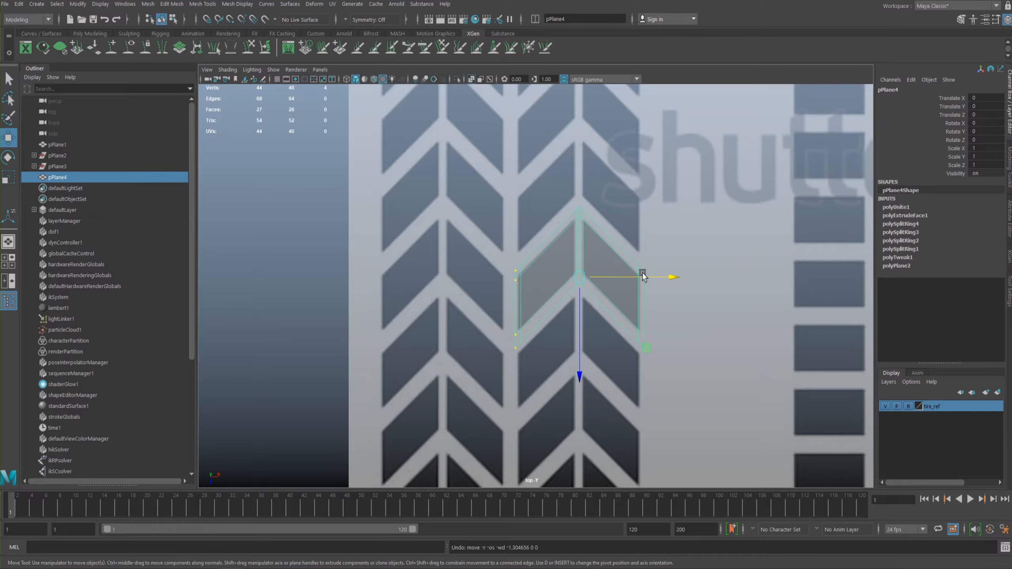
key("r")
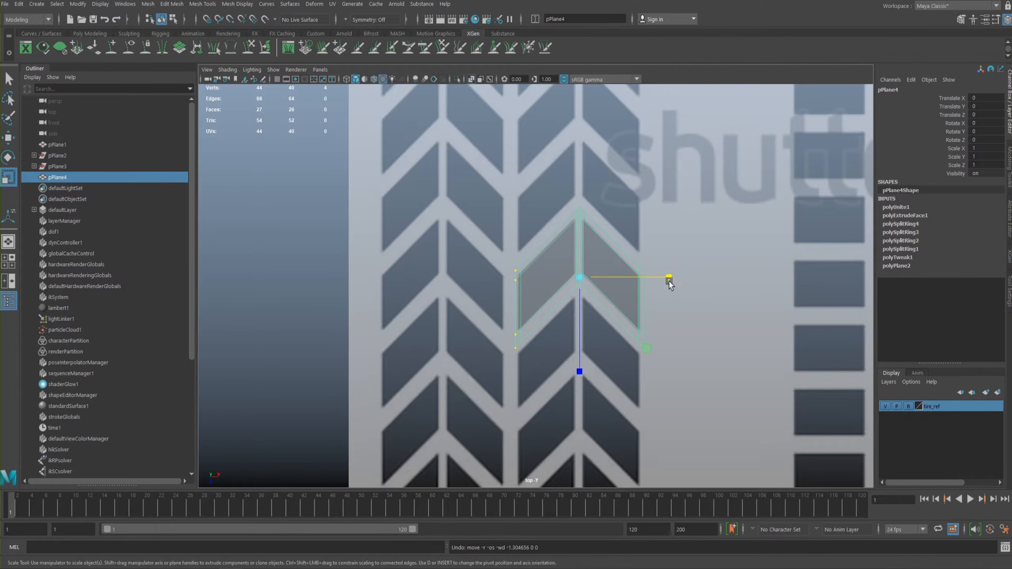
left_click_drag(668, 281, 669, 280)
key("ctrl+z")
key("ctrl+z")
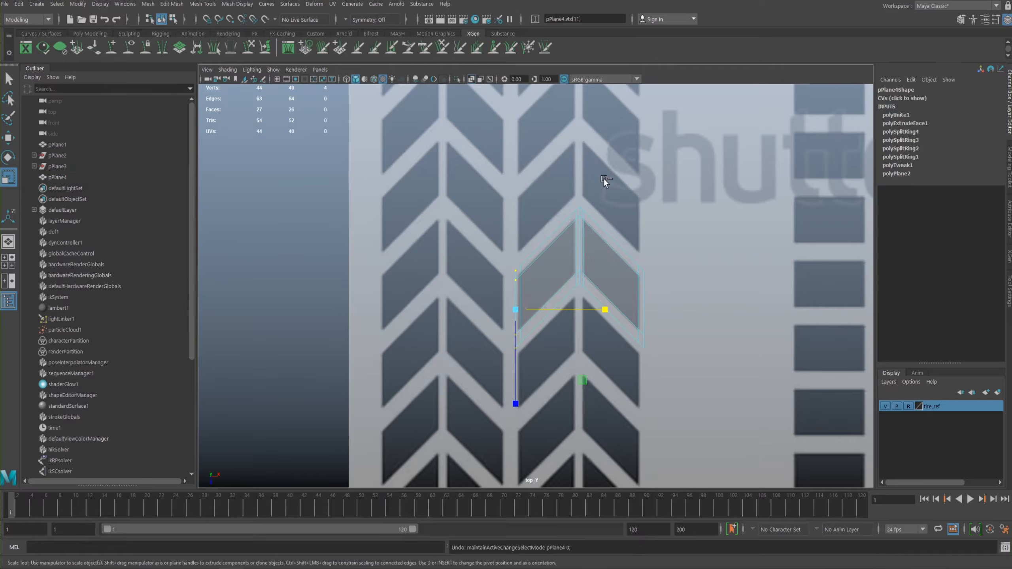
- Return the chevron to object mode and widen it along X to a scale of about 1.067
left_click(464, 137)
right_click_drag(574, 253, 583, 238)
left_click_drag(666, 278, 668, 278)
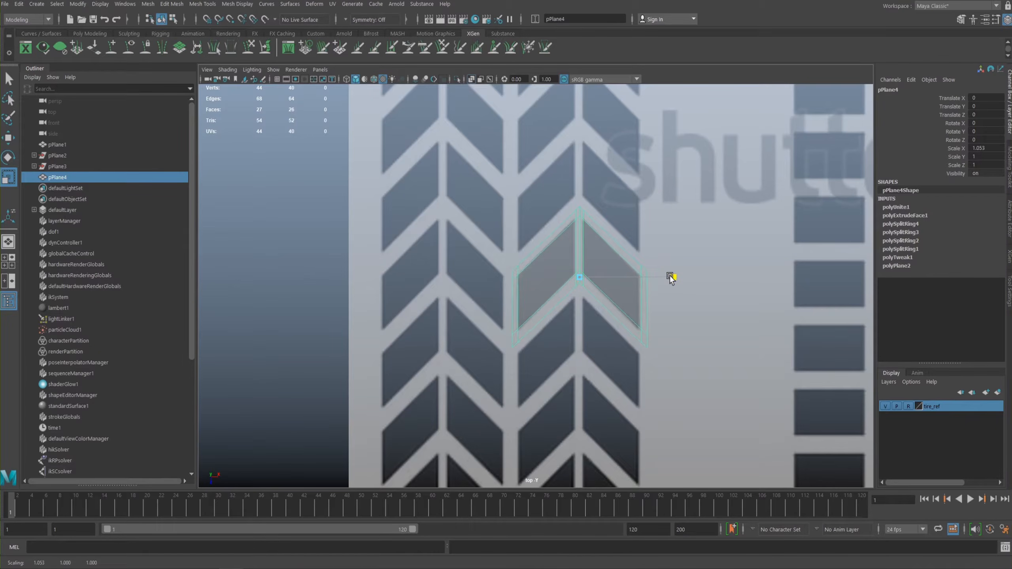
left_click_drag(671, 275, 671, 275)
- Compare the widened chevron with the neighbouring reference tread blocks in the top and perspective views
right_click_drag(560, 246, 600, 221, "alt")
middle_click_drag(600, 221, 643, 230, "alt")
right_click_drag(643, 230, 633, 257, "alt")
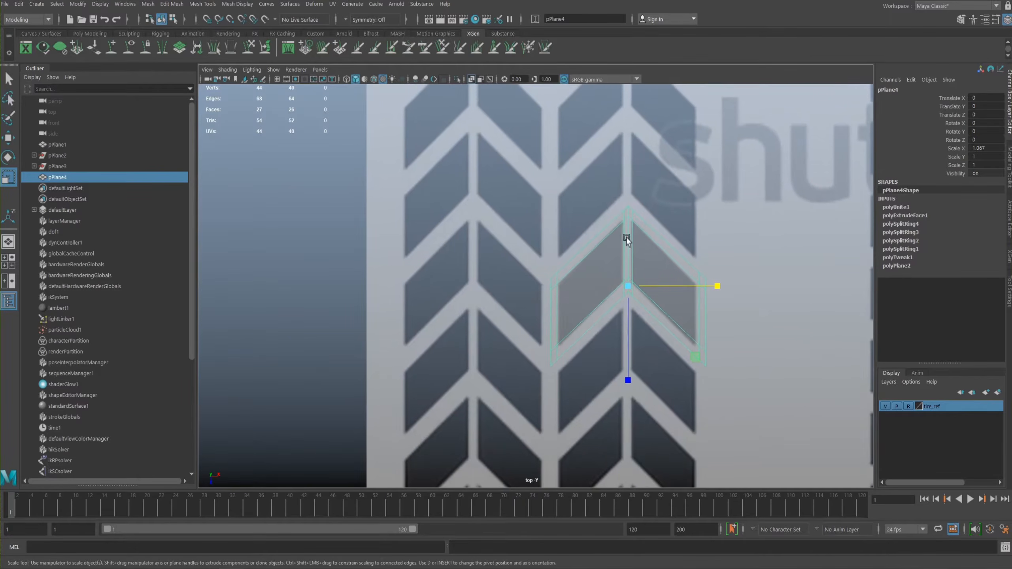
middle_click_drag(617, 220, 601, 214, "alt")
right_click_drag(601, 214, 596, 222, "alt")
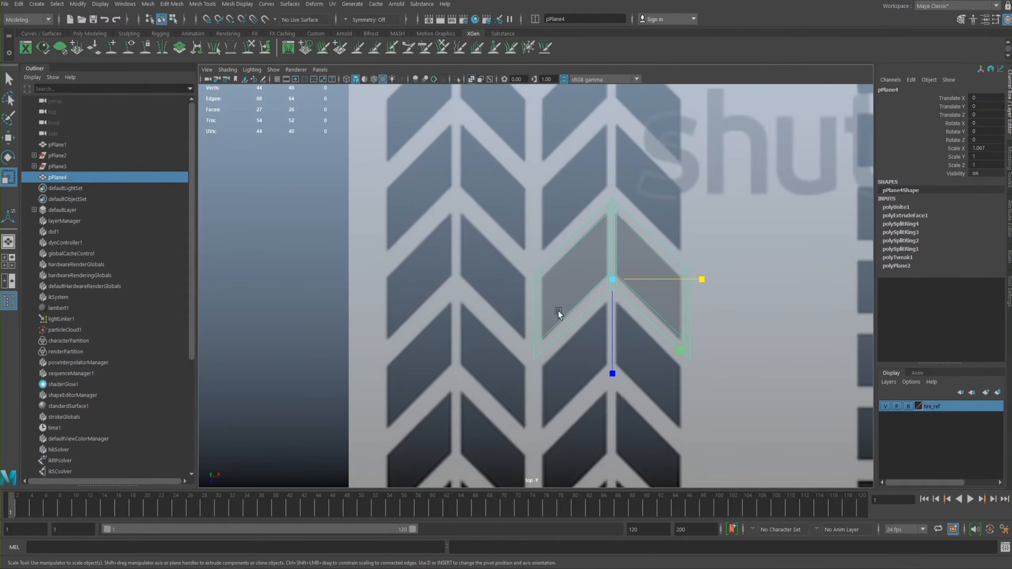
mouse_move(578, 288)
right_mouse_down("alt")
mouse_move(598, 296)
mouse_move(580, 274)
right_mouse_up("alt")
middle_click_drag(554, 240, 581, 237, "alt")
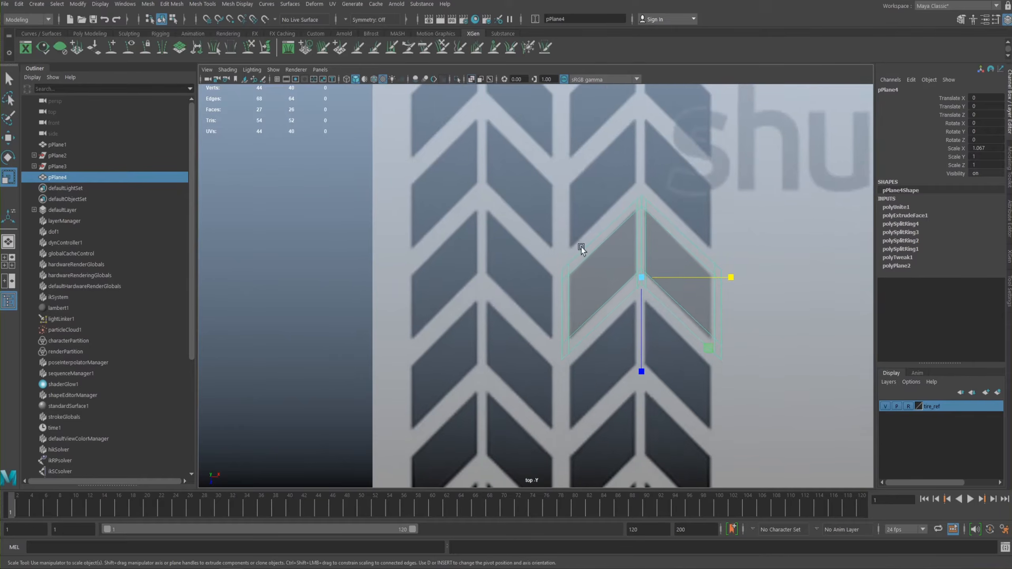
right_click_drag(580, 236, 556, 241, "alt")
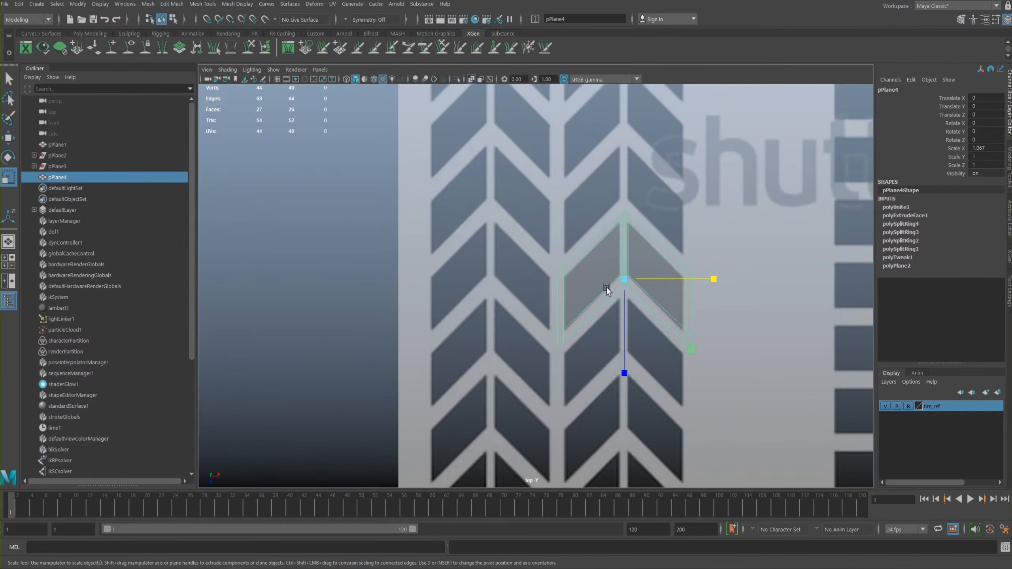
key("space")
left_click_drag(630, 205, 627, 186, "alt")
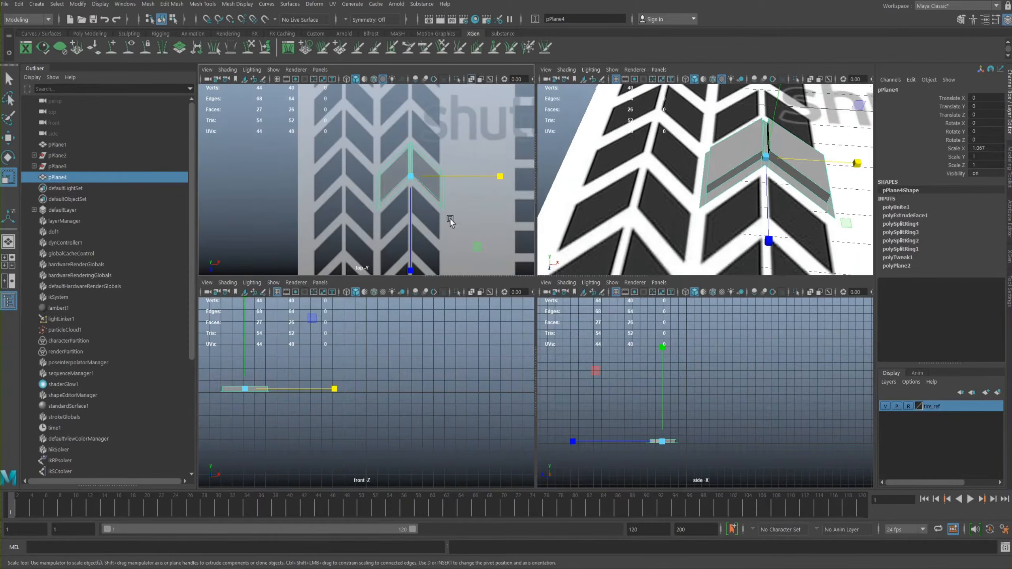
- In the full-size top view, snap the chevron's pivot to the vertex at its upper left outer corner and activate the Move tool
key("space")
key("d")
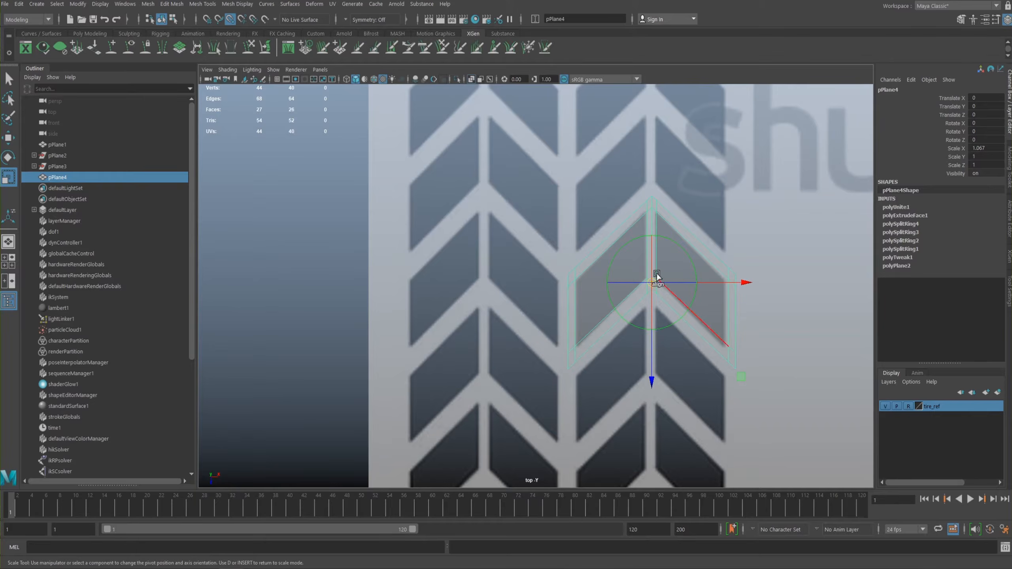
left_click_drag(656, 283, 656, 281)
key("v")
key("v")
left_click_drag(658, 273, 572, 275)
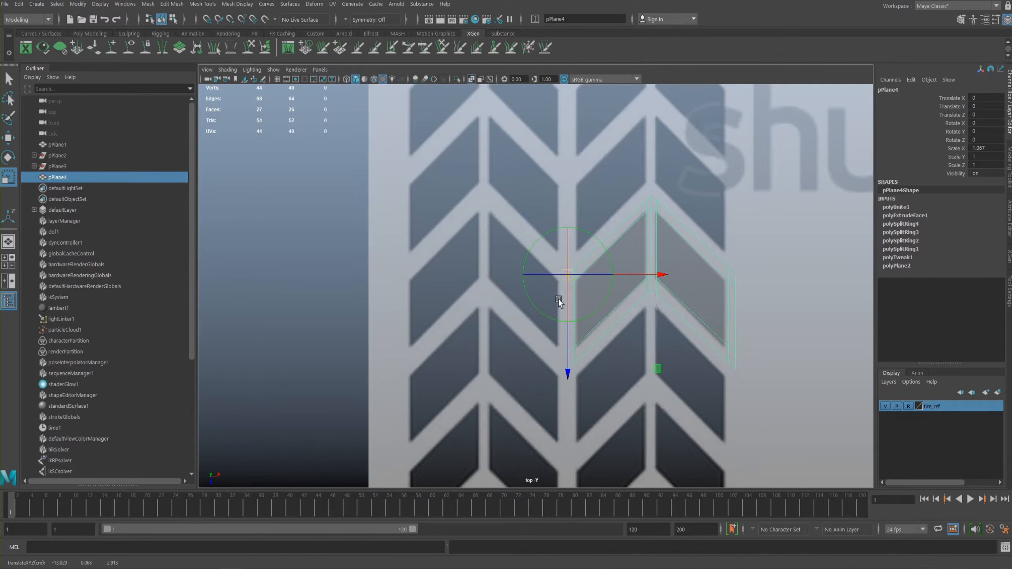
key("w")
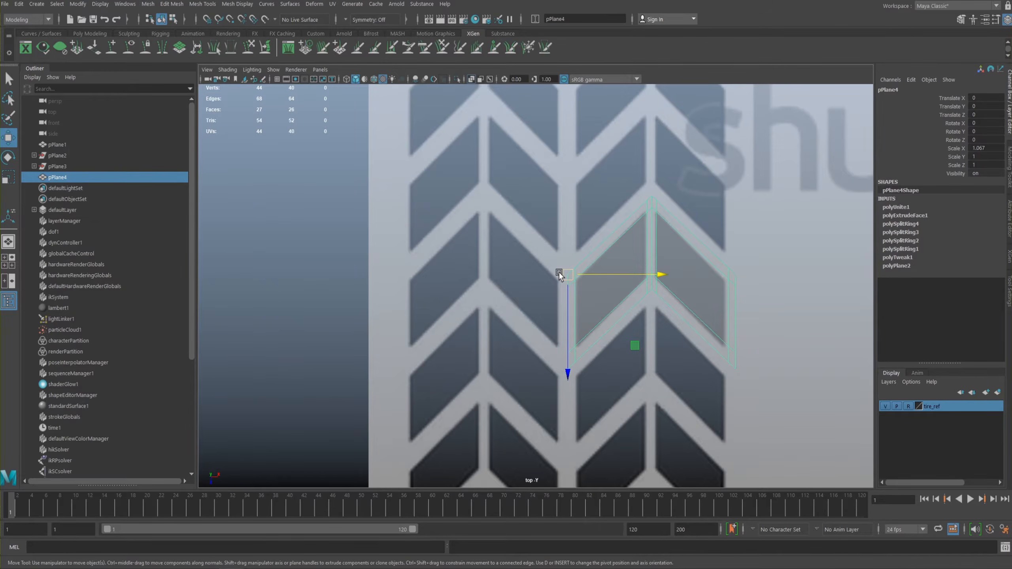
- Duplicate the chevron and mirror the copy across its pivot by setting its Scale X to -1.067
key("ctrl+d")
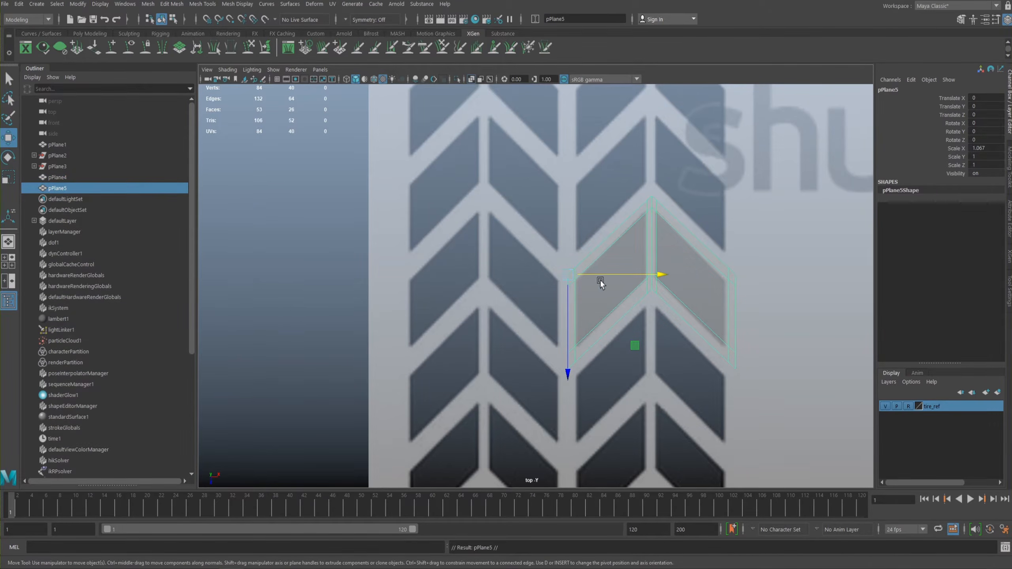
key("r")
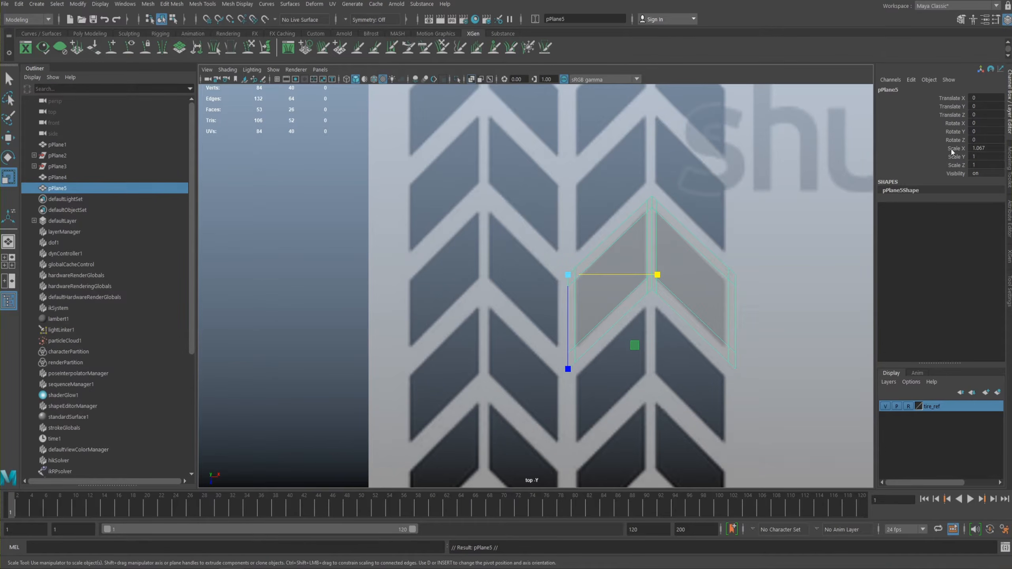
left_click(972, 148)
type("-")
key("Return")
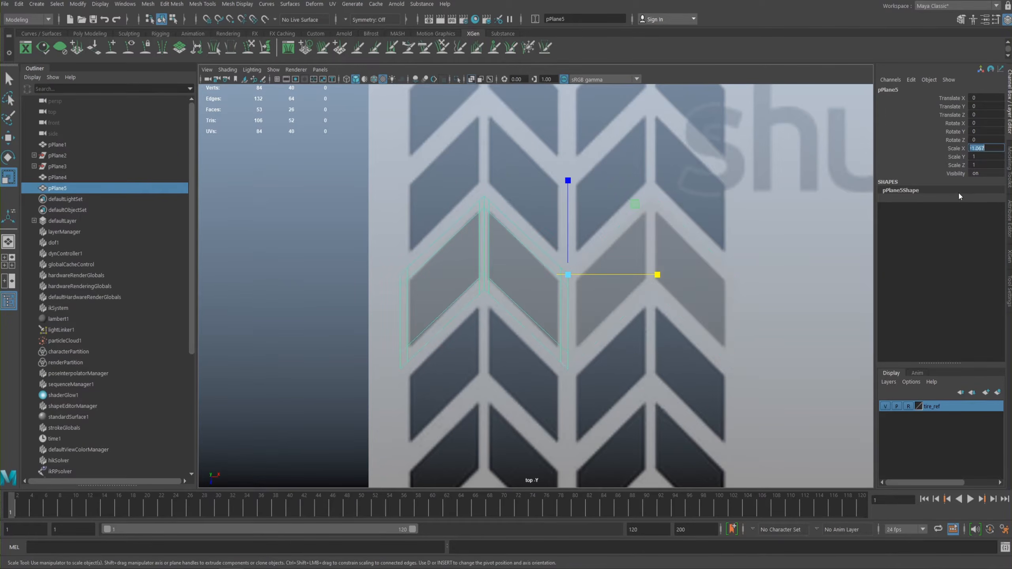
- Select the original and mirrored chevrons and combine them into a single mesh
left_click(637, 248)
key("space")
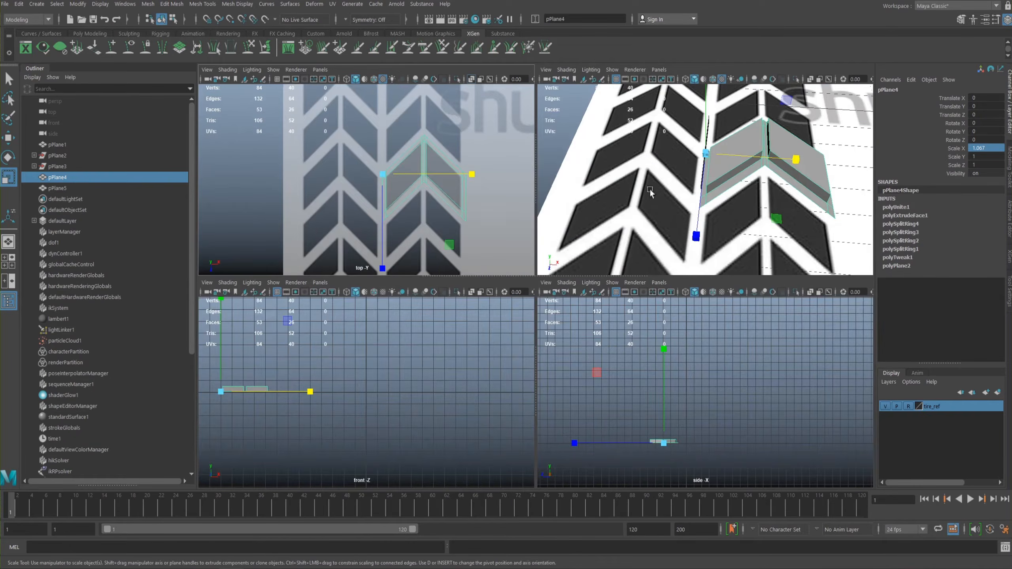
key("ctrl+z")
key("ctrl+z")
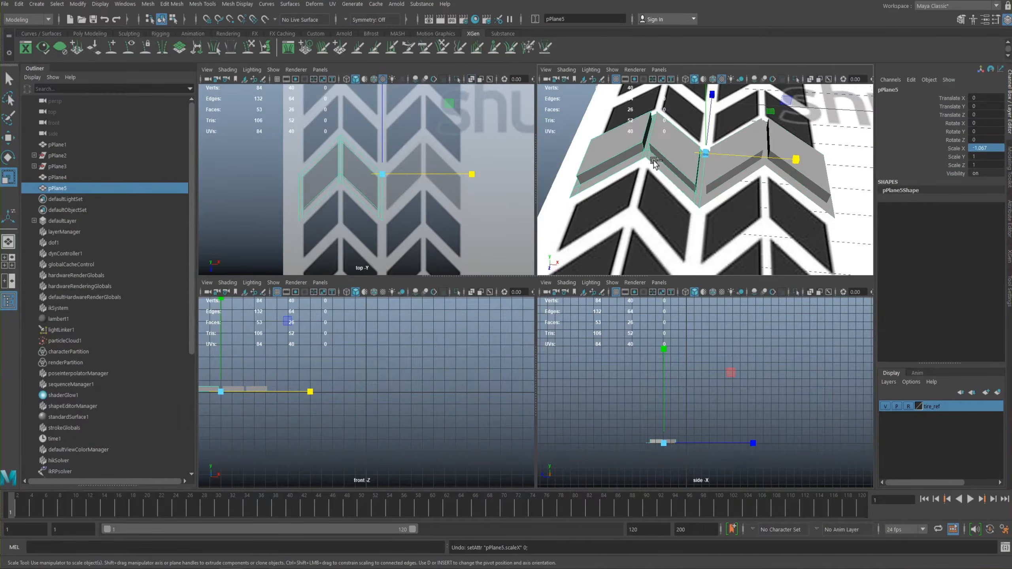
left_click(716, 167)
left_click(672, 154, "shift")
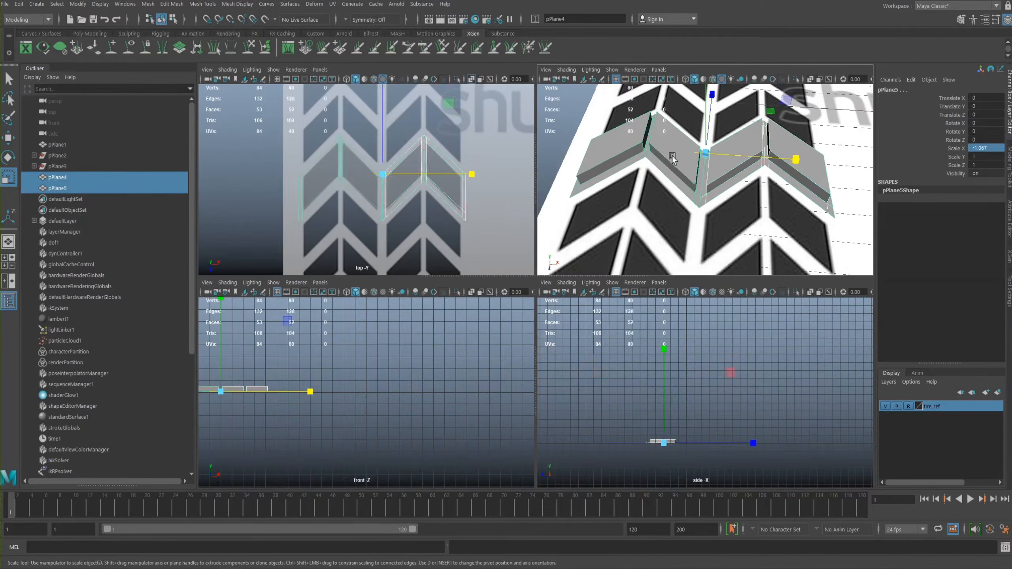
key("space")
left_click_drag(590, 178, 570, 198, "alt")
left_click(562, 278)
left_click(484, 236, "shift")
key("space")
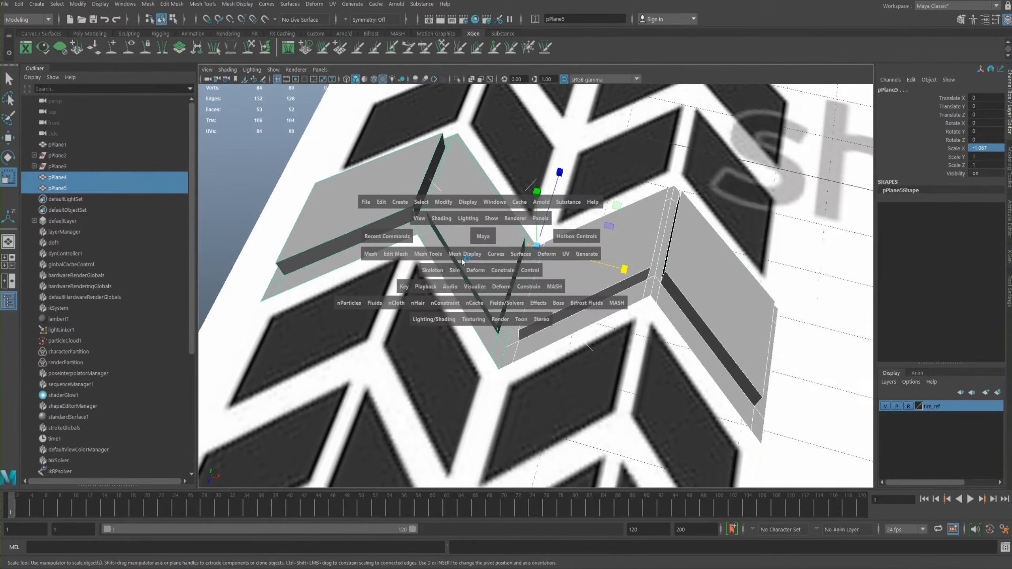
left_click_drag(369, 258, 387, 301)
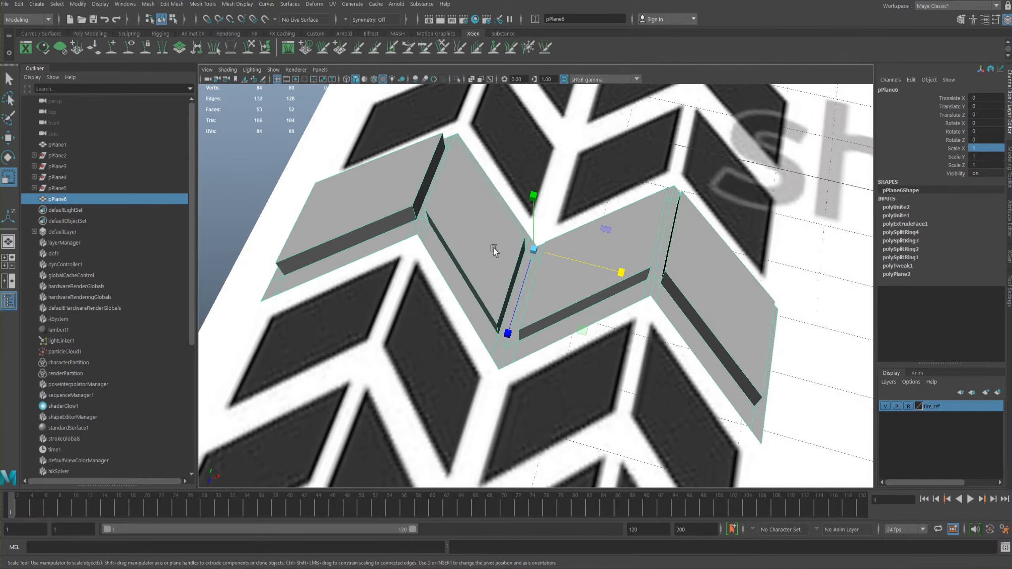
- Try moving the combined tread strip freely in object mode, and undo the move
key("w")
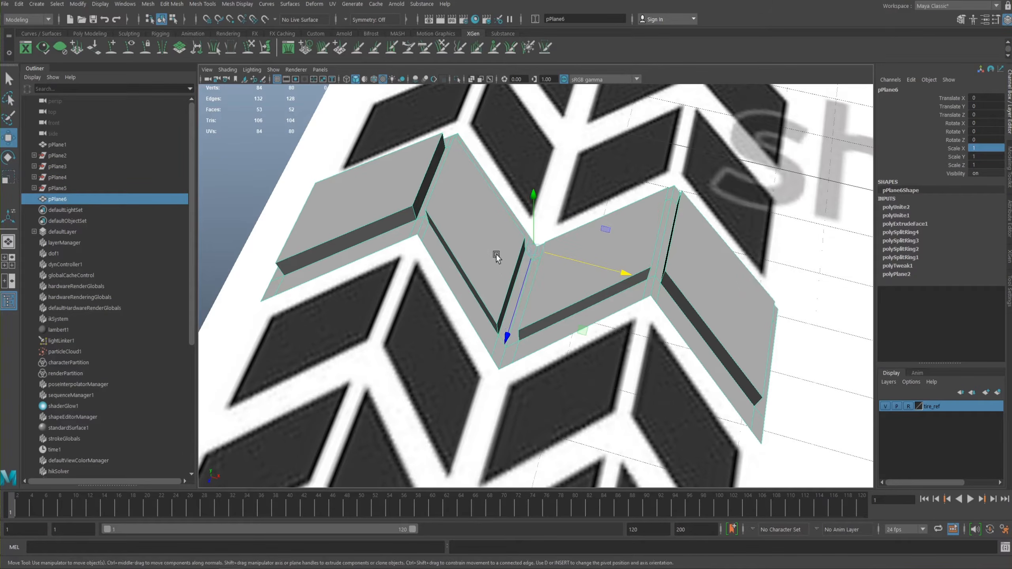
right_click(477, 245)
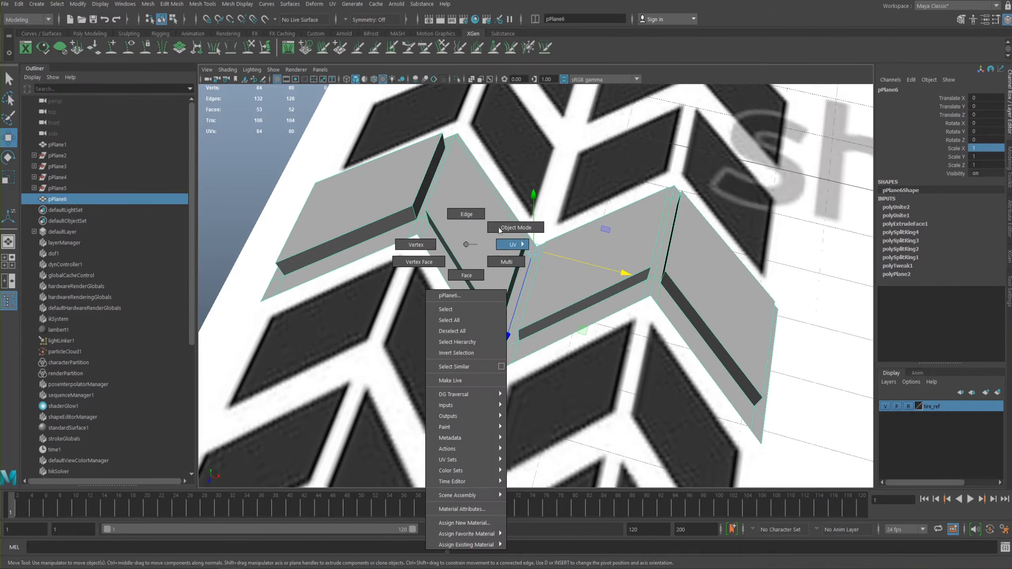
left_click(509, 228)
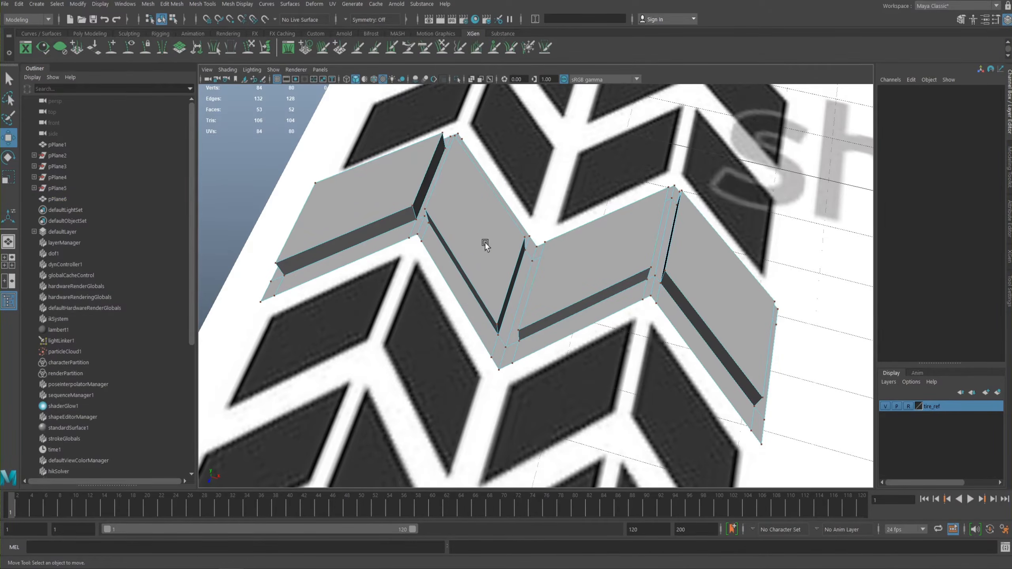
right_click(486, 242)
right_click_drag(525, 229, 521, 229)
left_click(508, 158)
left_click(470, 218)
left_click_drag(465, 195, 499, 234, "alt")
mouse_move(576, 274)
left_mouse_down()
mouse_move(592, 278)
mouse_move(569, 280)
left_mouse_up()
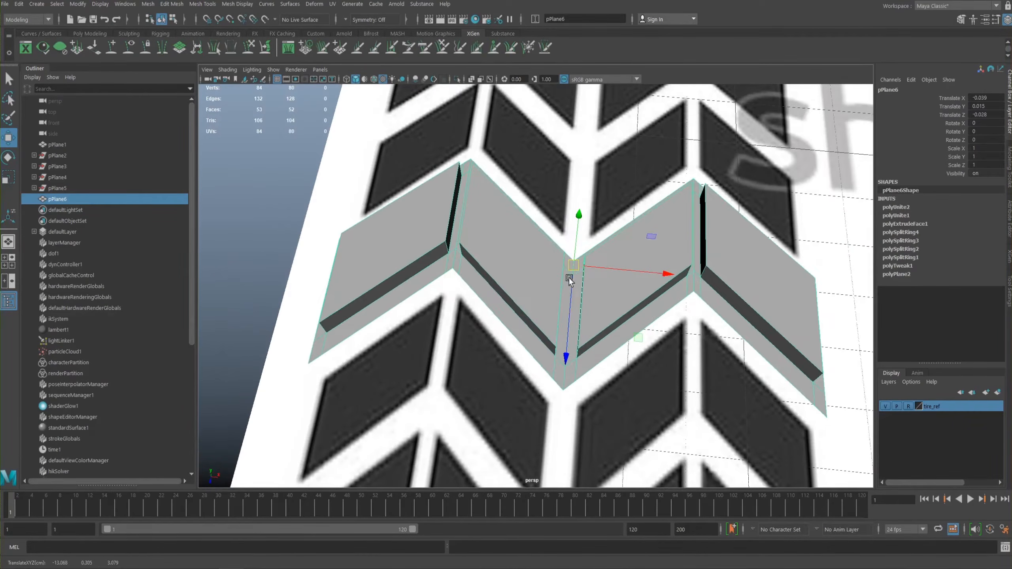
key("ctrl+z")
- Compare the combined tread strip's smooth preview with its unsmoothed display from several angles
left_click_drag(512, 268, 489, 176, "alt")
key("3")
key("1")
left_click_drag(483, 248, 443, 235, "alt")
key("3")
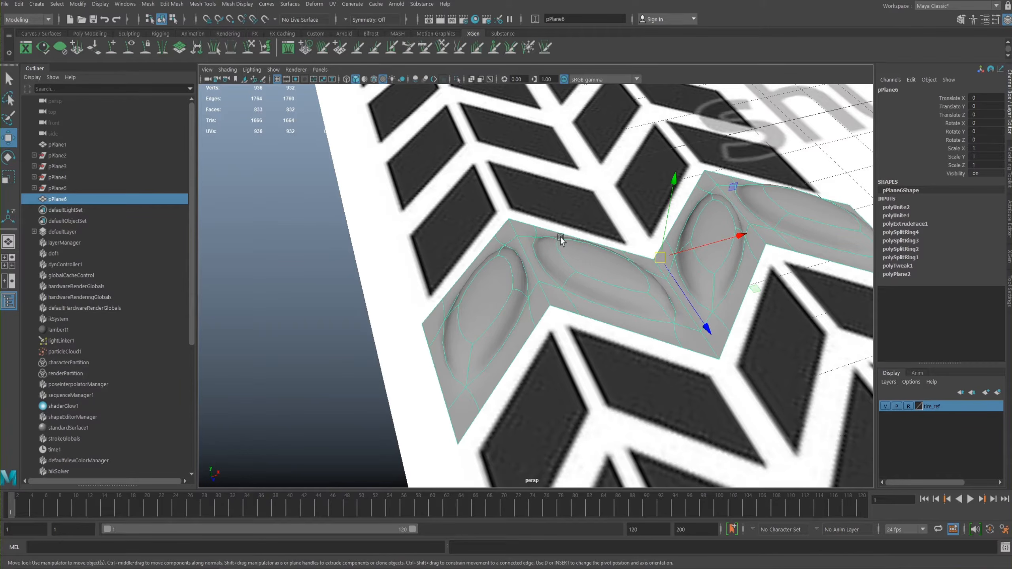
key("1")
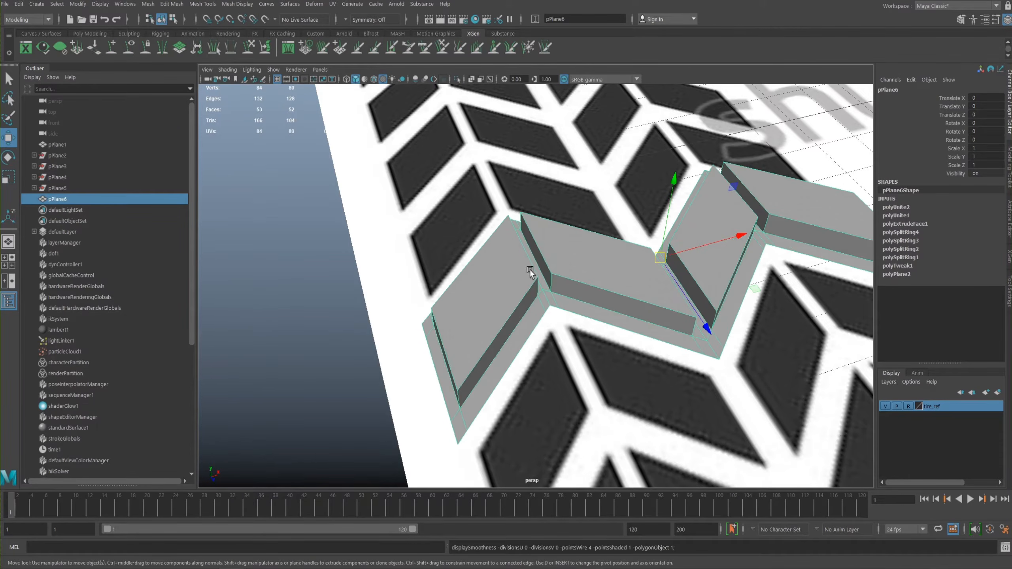
key("3")
left_click_drag(526, 270, 606, 305, "alt")
scroll(569, 312, "up", 3)
left_click_drag(568, 316, 601, 307, "alt")
key("1")
mouse_move(584, 266)
left_mouse_down("alt")
mouse_move(580, 245)
mouse_move(583, 274)
left_mouse_up("alt")
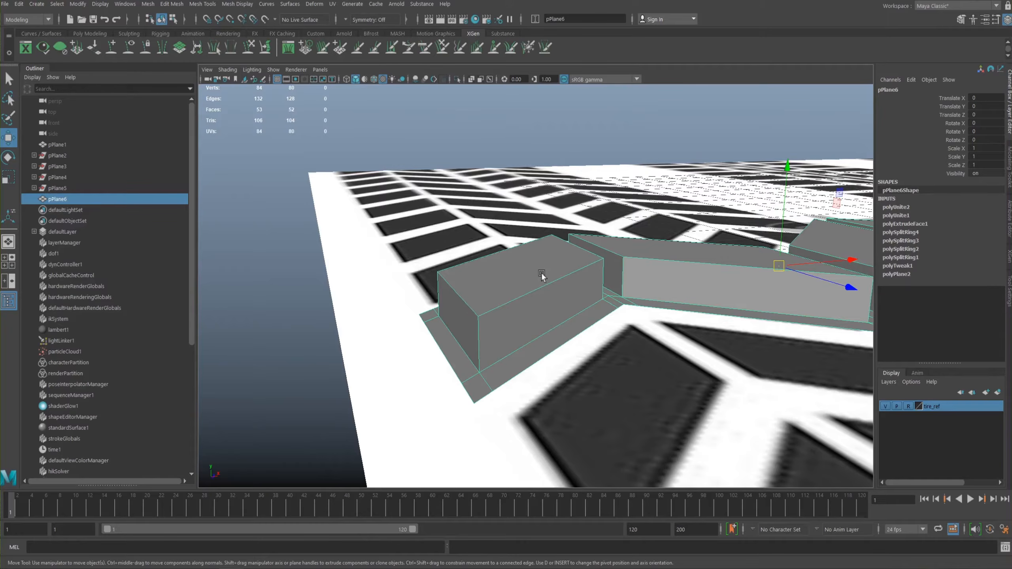
- Configure the Insert Edge Loop Tool for multiple edge loops, with the number of loops set to 3
right_click_drag(612, 266, 585, 285, "shift")
left_click_drag(586, 285, 611, 191, "alt")
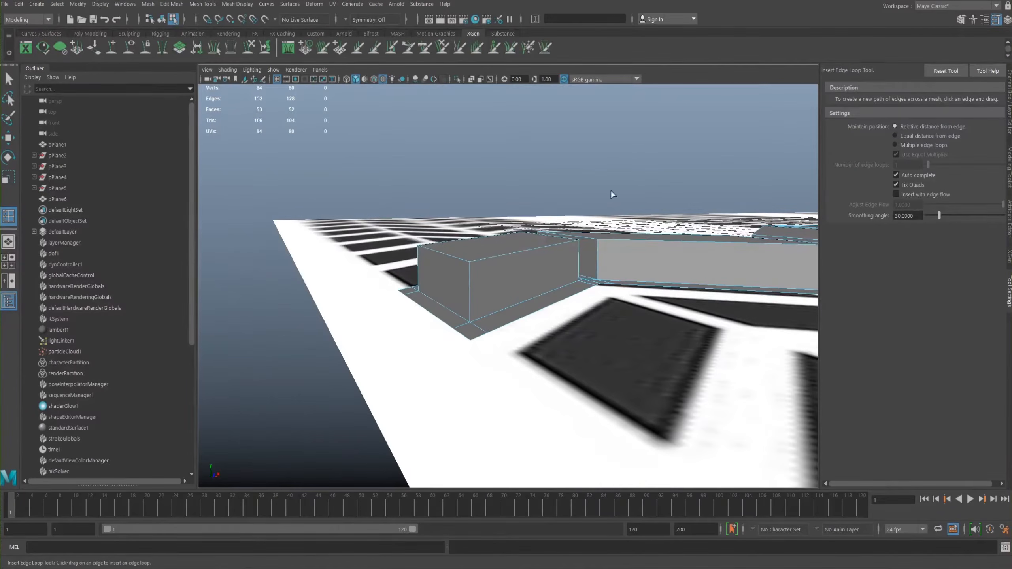
left_click(896, 145)
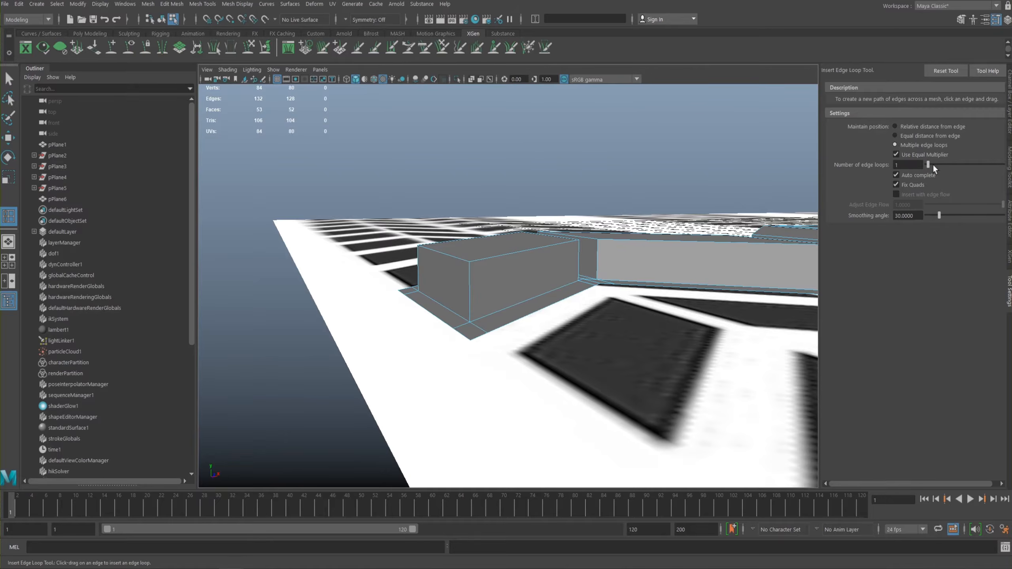
left_click_drag(928, 166, 931, 166)
left_click_drag(566, 186, 547, 208, "alt")
middle_click_drag(547, 208, 541, 246, "alt")
right_click_drag(544, 241, 540, 264)
left_click(529, 249)
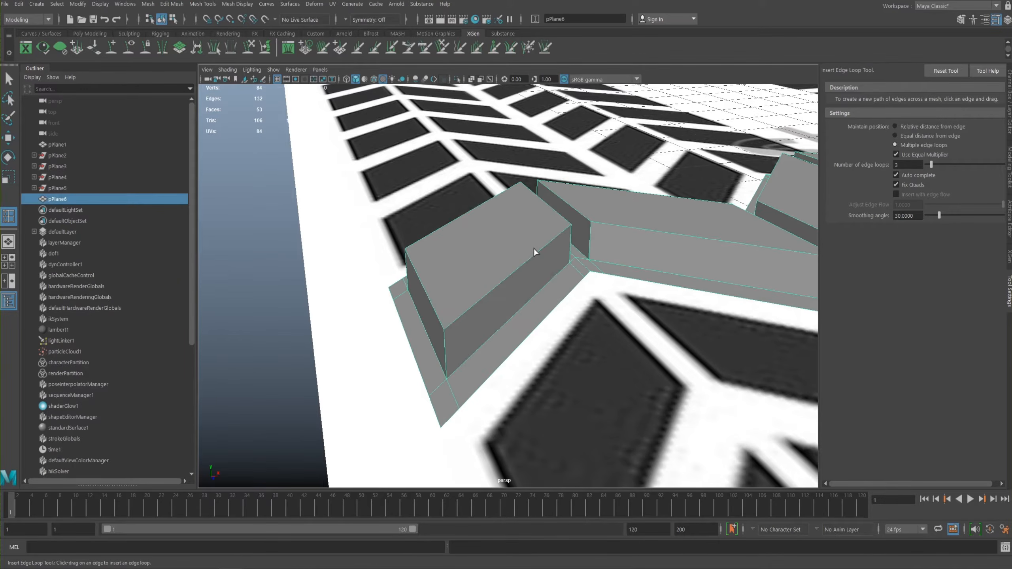
- Set the Insert Edge Loop Tool to 2 loops and insert them horizontally around the sides of the outermost block
key("q")
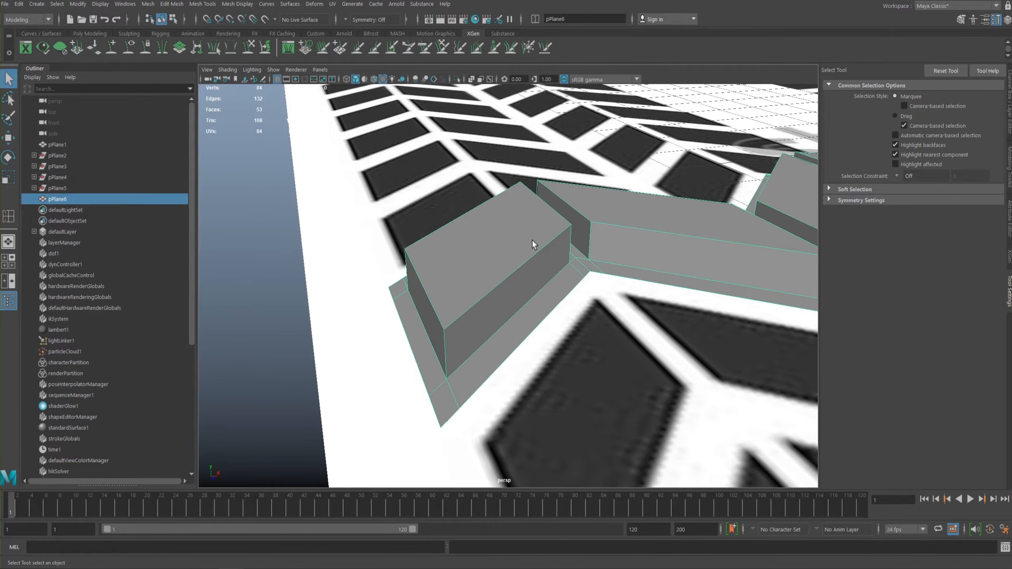
right_click_drag(532, 240, 532, 245, "shift")
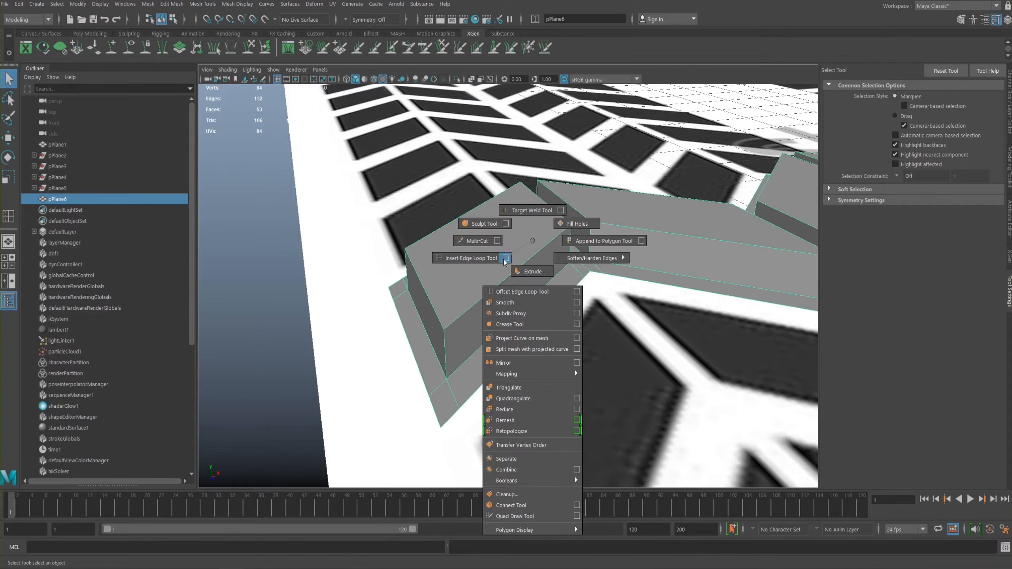
right_click_drag(505, 258, 506, 258, "shift")
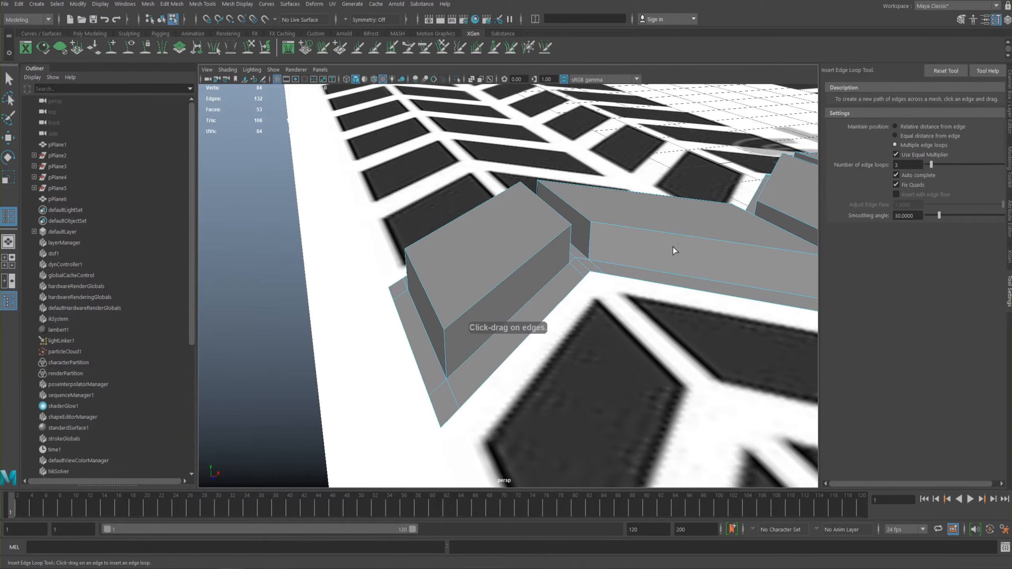
left_click_drag(928, 167, 932, 168)
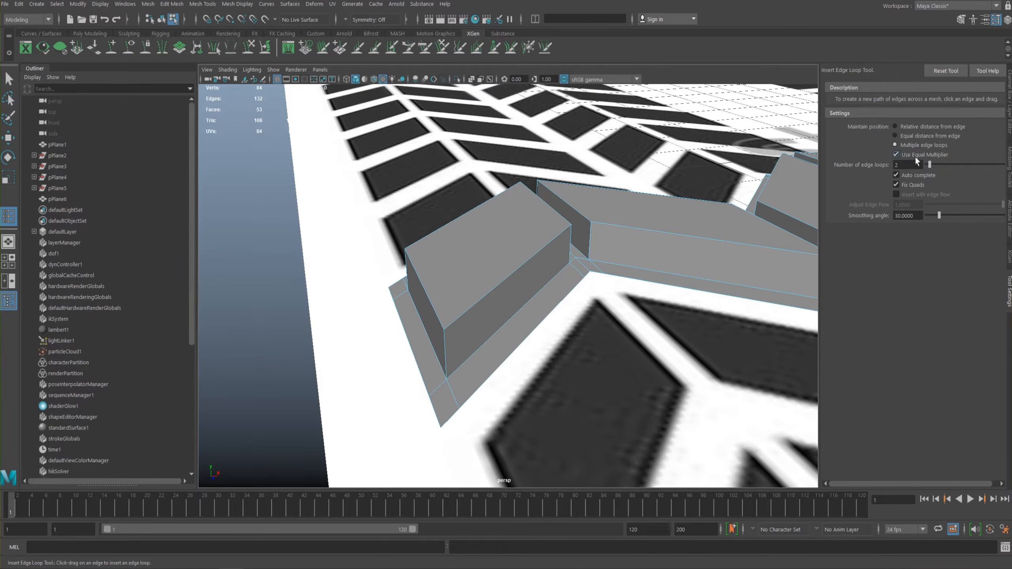
left_click_drag(510, 256, 541, 240, "alt")
left_click(491, 254)
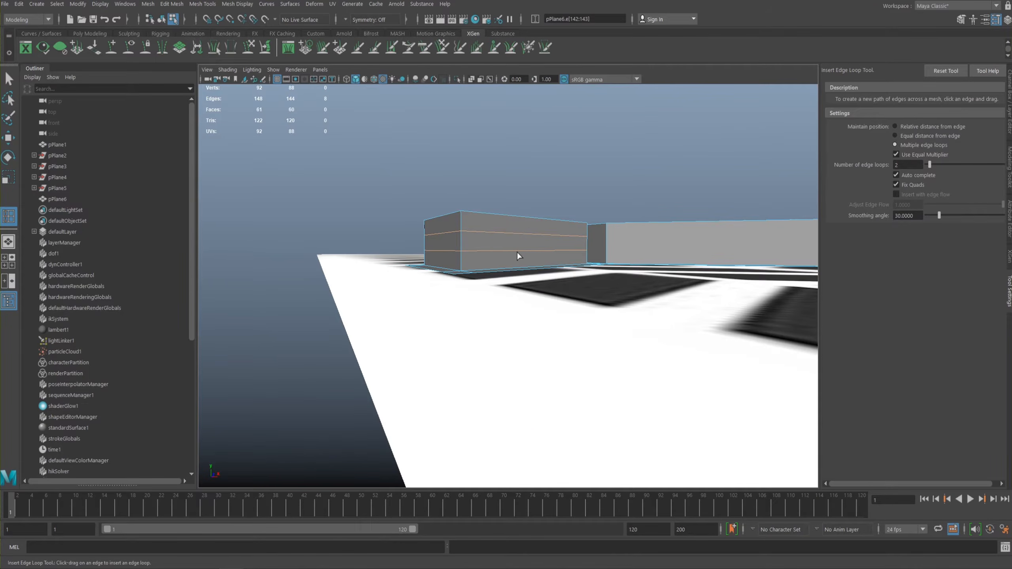
- Scale the two new loops apart along Y by about 2.6 towards the block's top and base, and check the smooth preview
key("r")
left_click_drag(507, 149, 501, 1)
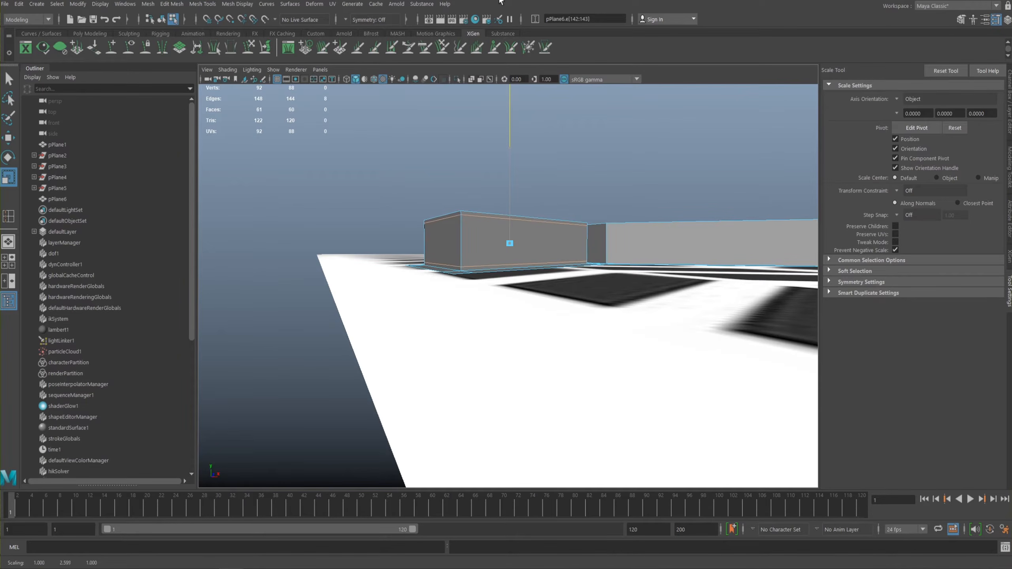
left_click_drag(567, 264, 521, 242, "alt")
key("3")
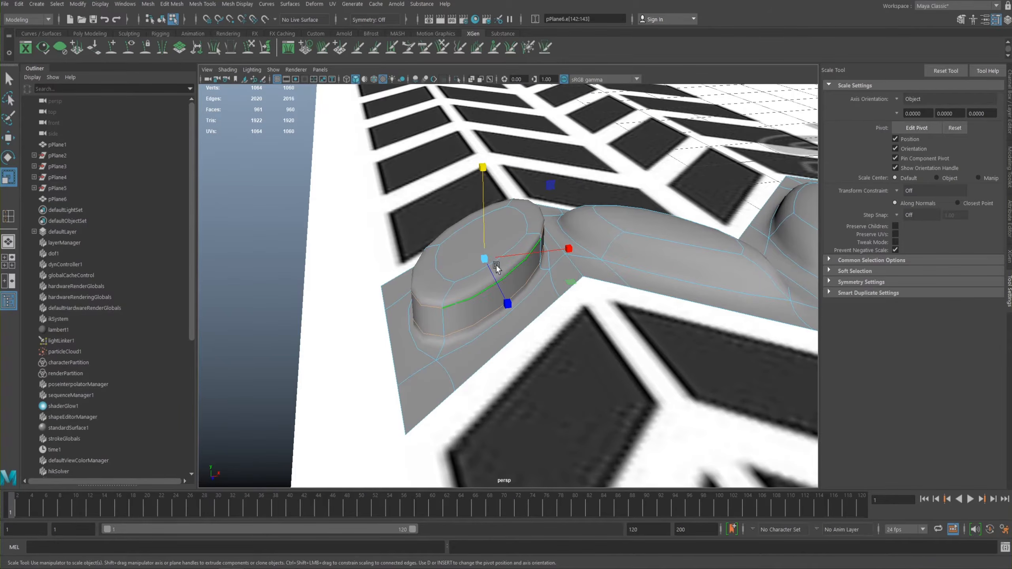
key("1")
left_click_drag(461, 249, 539, 239, "alt")
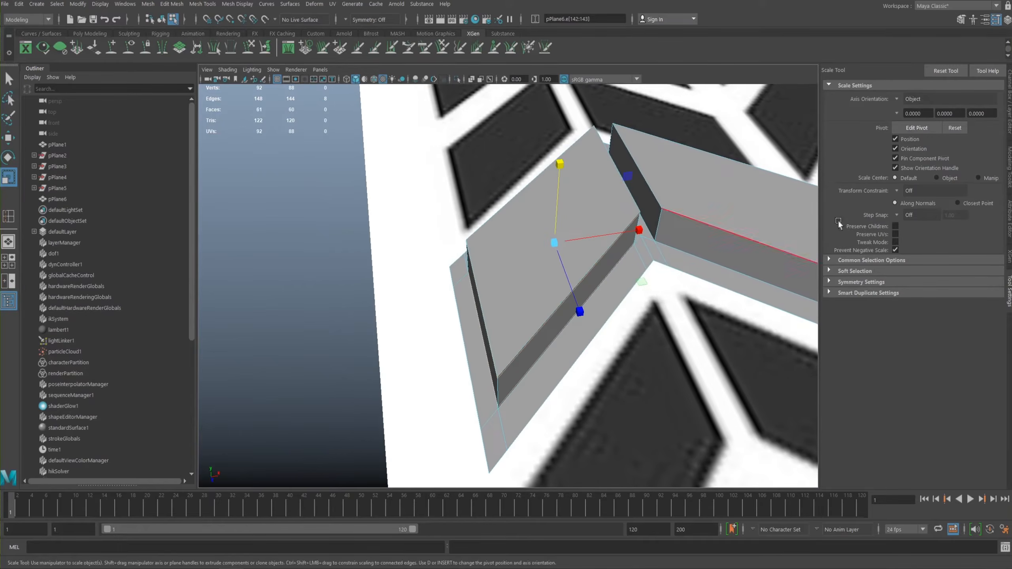
right_click_drag(540, 238, 485, 194)
left_click_drag(486, 194, 478, 228, "alt")
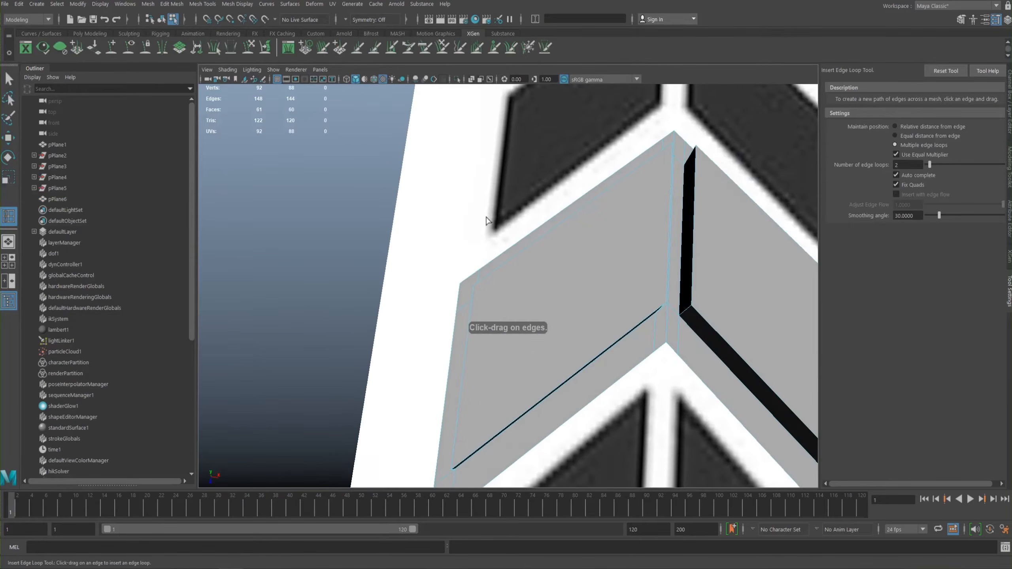
middle_click_drag(597, 185, 577, 148, "alt")
right_click_drag(577, 148, 447, 206, "alt")
left_click_drag(506, 235, 513, 167, "alt")
right_click_drag(512, 164, 544, 228, "alt")
left_click_drag(544, 228, 544, 236, "alt")
right_click_drag(538, 235, 476, 246)
left_click(422, 249)
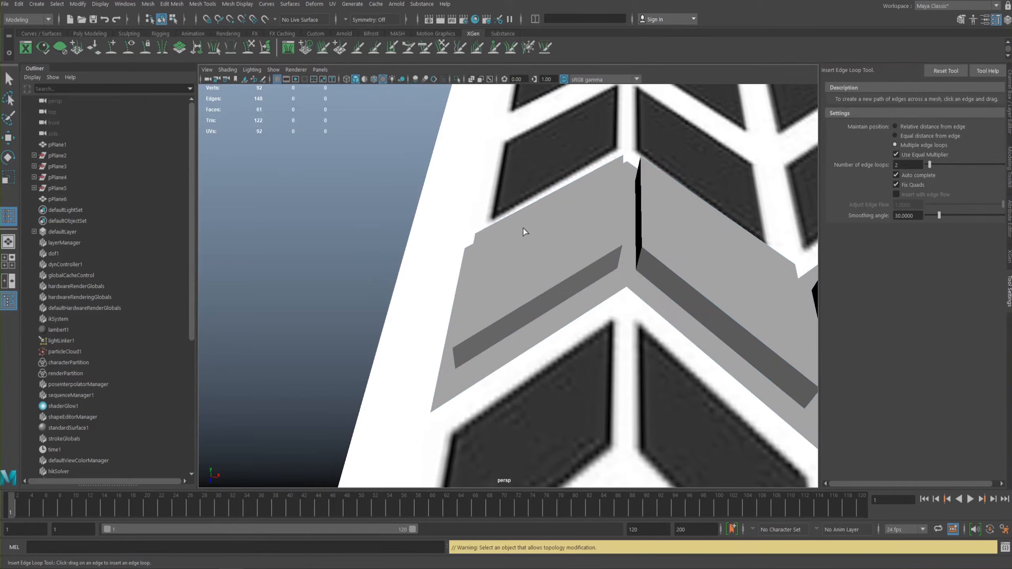
key("w")
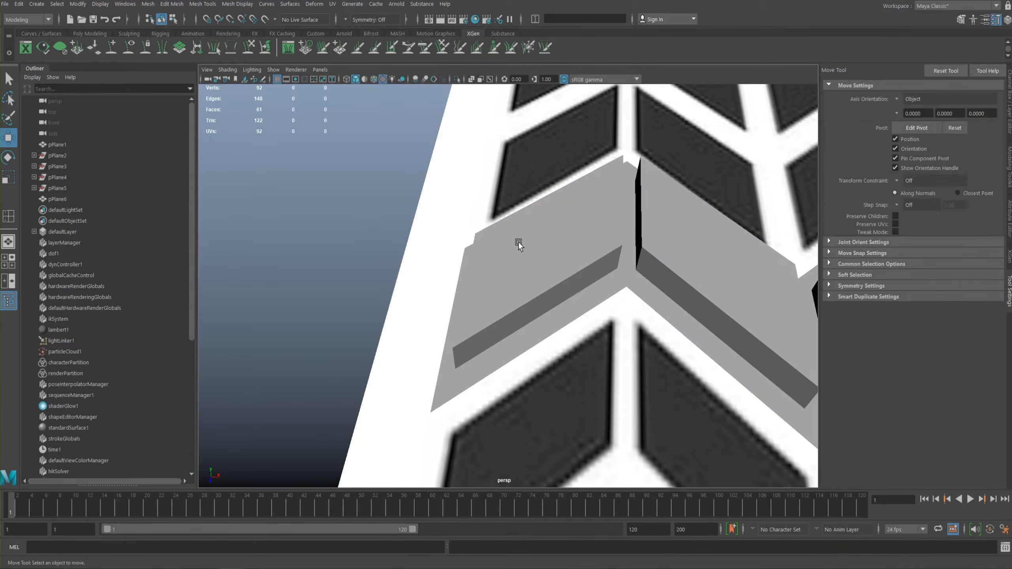
left_click(518, 242)
- Examine the tread strip's raised blocks and the outermost block's edges from low and overhead angles
right_click_drag(568, 302, 508, 268, "alt")
middle_click_drag(510, 267, 398, 255, "alt")
left_click_drag(515, 263, 594, 185, "alt")
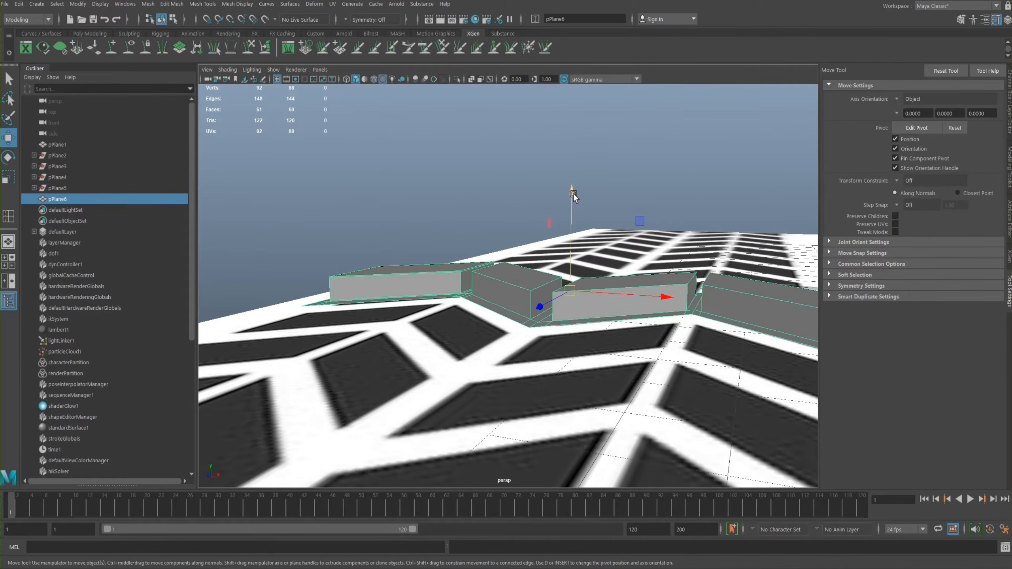
middle_click_drag(400, 288, 516, 257, "alt")
left_click_drag(516, 257, 534, 280, "alt")
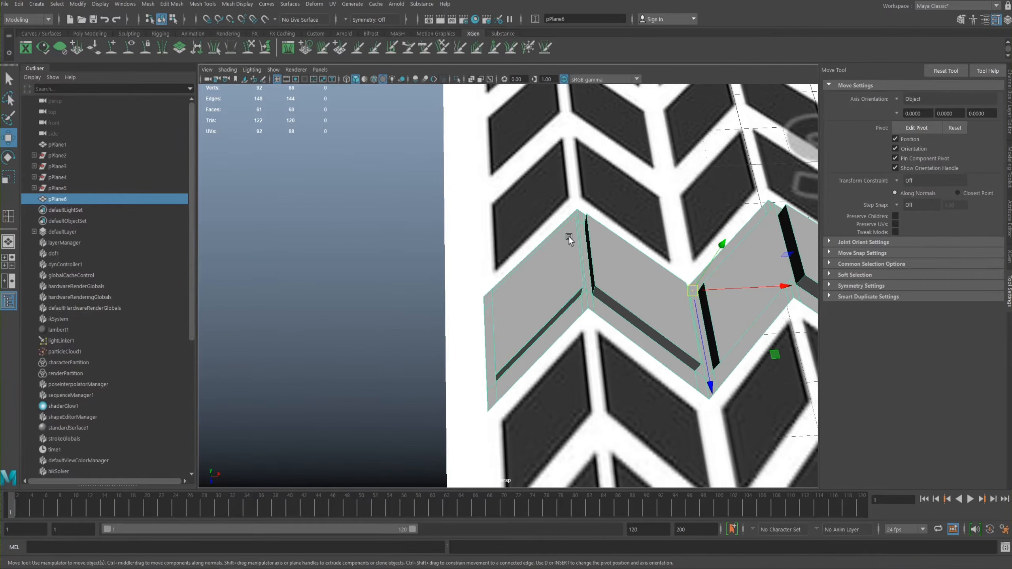
left_click_drag(540, 271, 689, 305, "alt")
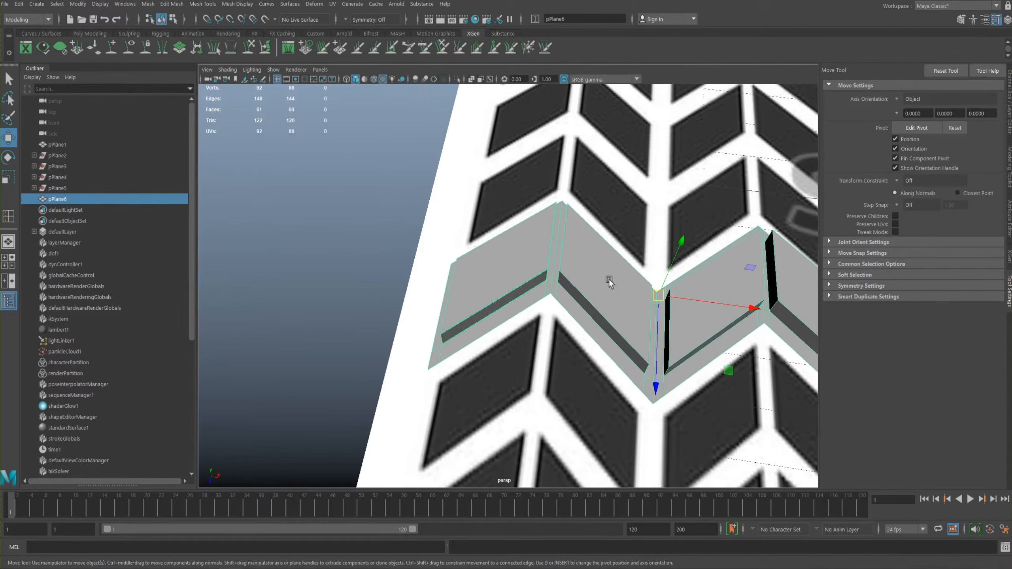
middle_click_drag(505, 237, 524, 192, "alt")
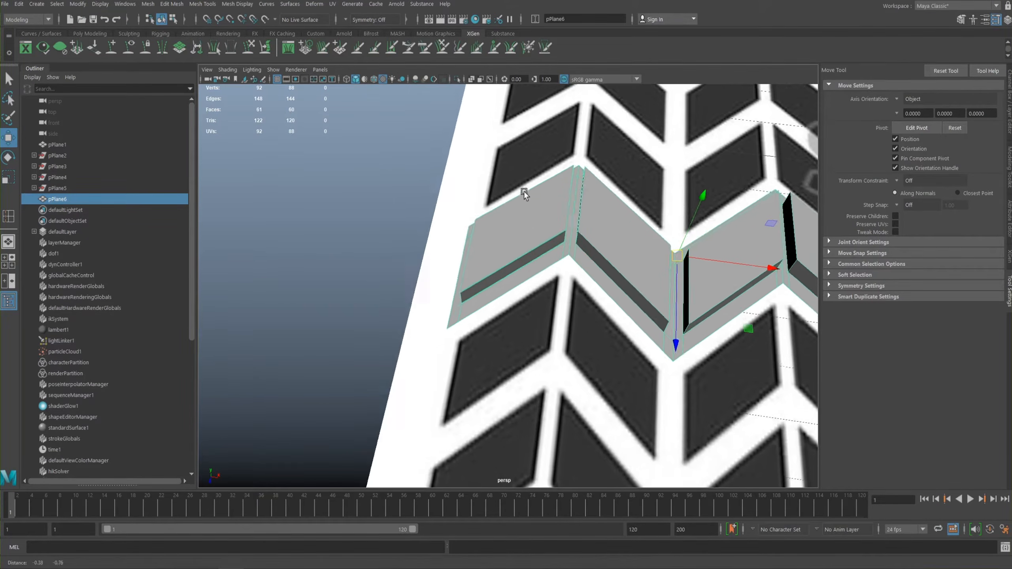
left_click_drag(524, 192, 535, 240, "alt")
right_click_drag(536, 239, 564, 145, "alt")
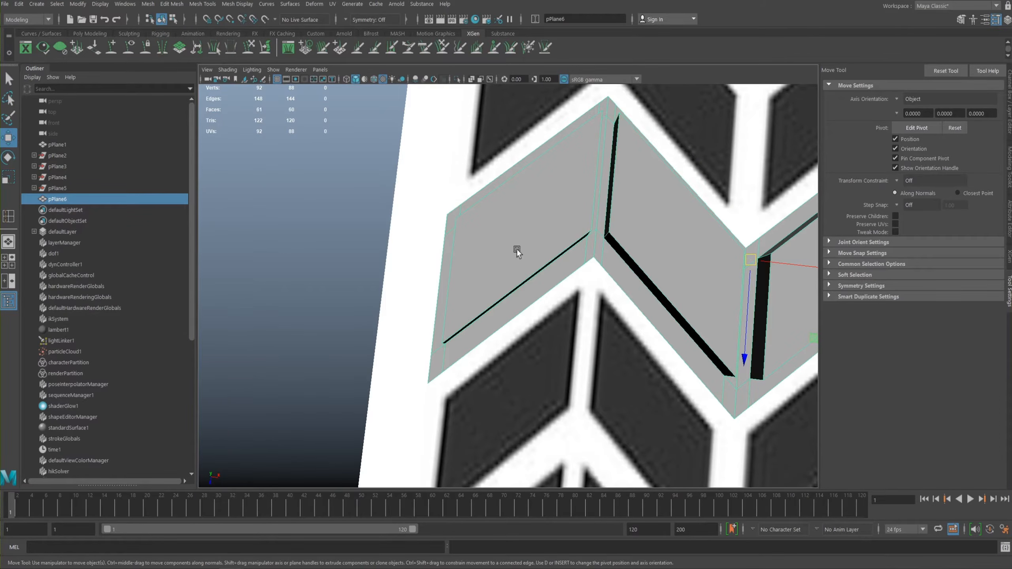
middle_click_drag(514, 206, 526, 221, "alt")
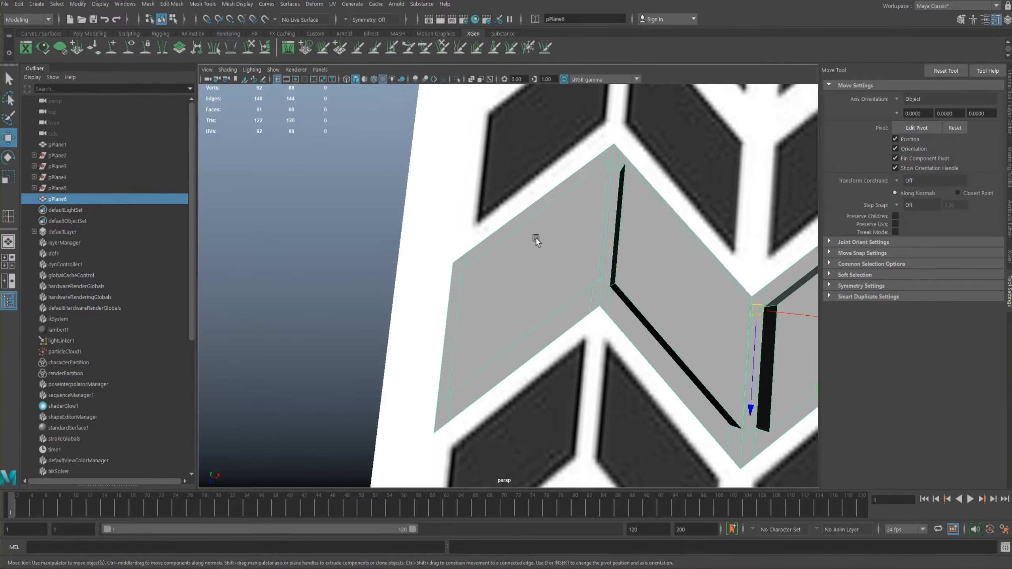
- Set the Insert Edge Loop Tool to relative distance from edge and insert a loop close to each end of the outermost block
right_click_drag(536, 238, 643, 312, "alt")
left_click_drag(644, 311, 541, 261, "alt")
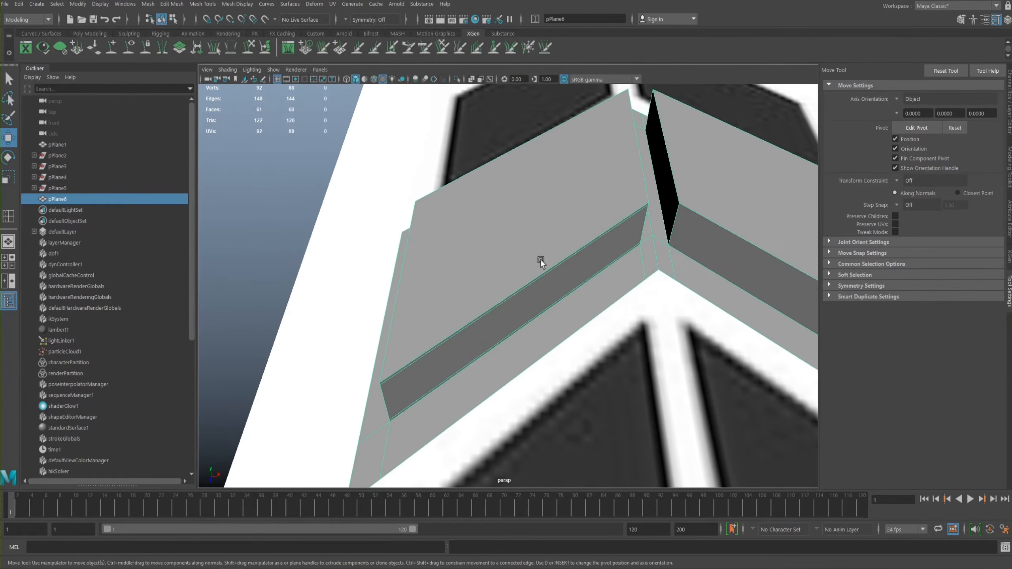
right_click_drag(498, 253, 473, 271, "shift")
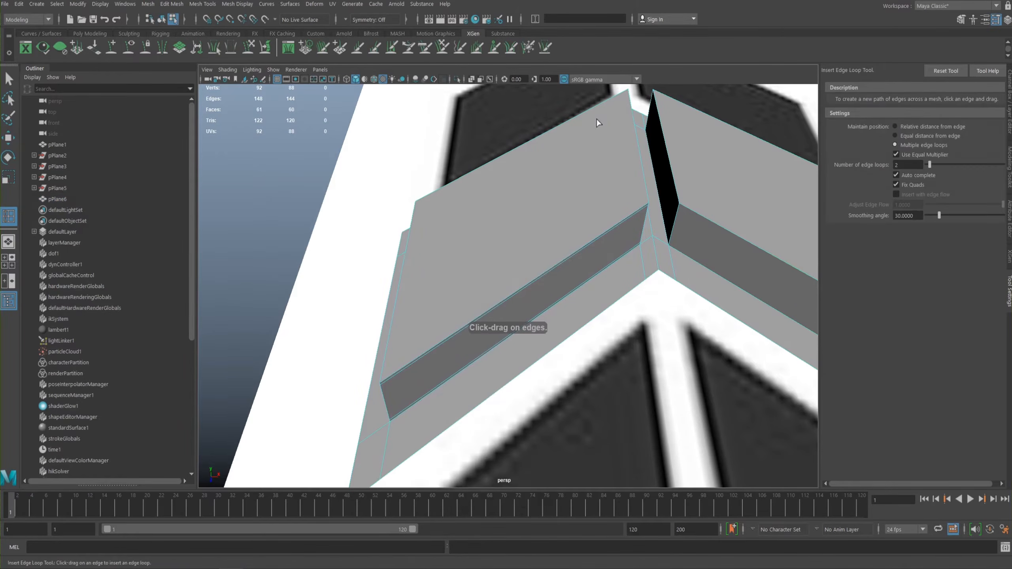
left_click(897, 126)
middle_click_drag(483, 229, 512, 203, "alt")
left_click_drag(513, 204, 519, 229, "alt")
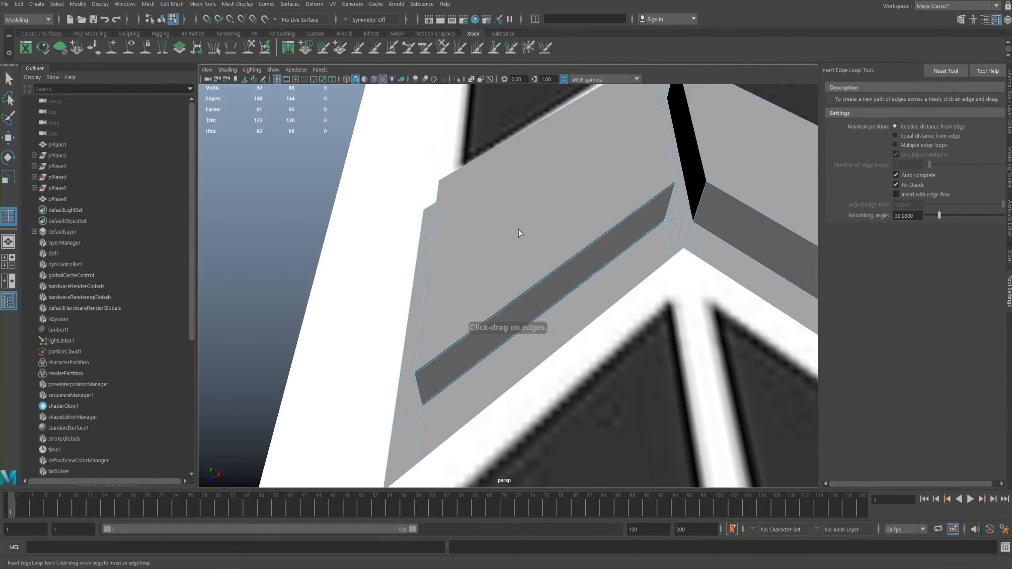
left_click(419, 369)
left_click_drag(420, 370, 449, 343, "alt")
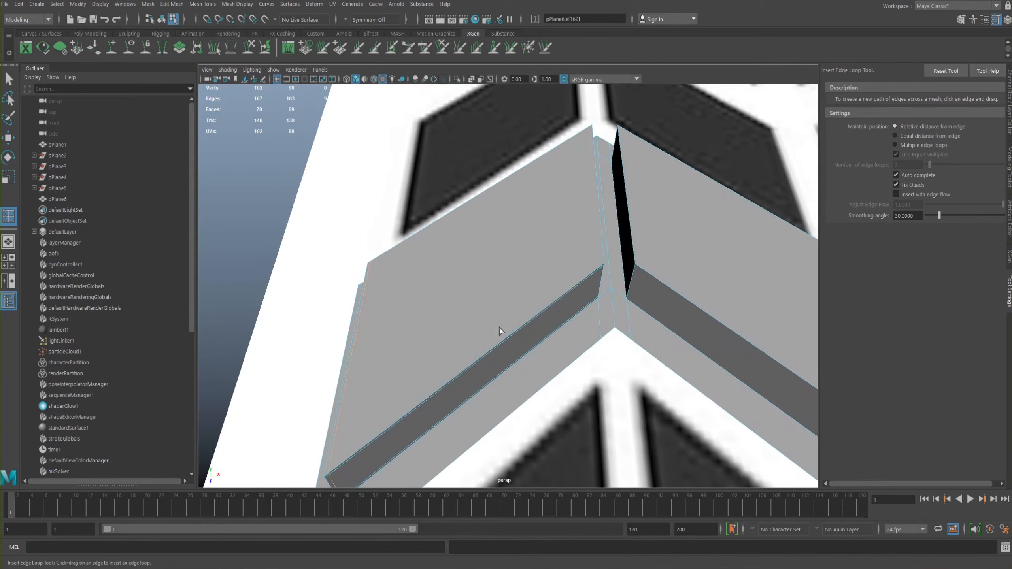
left_click(604, 270)
left_click_drag(500, 283, 497, 278, "alt")
right_click_drag(500, 273, 549, 255)
left_click_drag(549, 255, 414, 249, "alt")
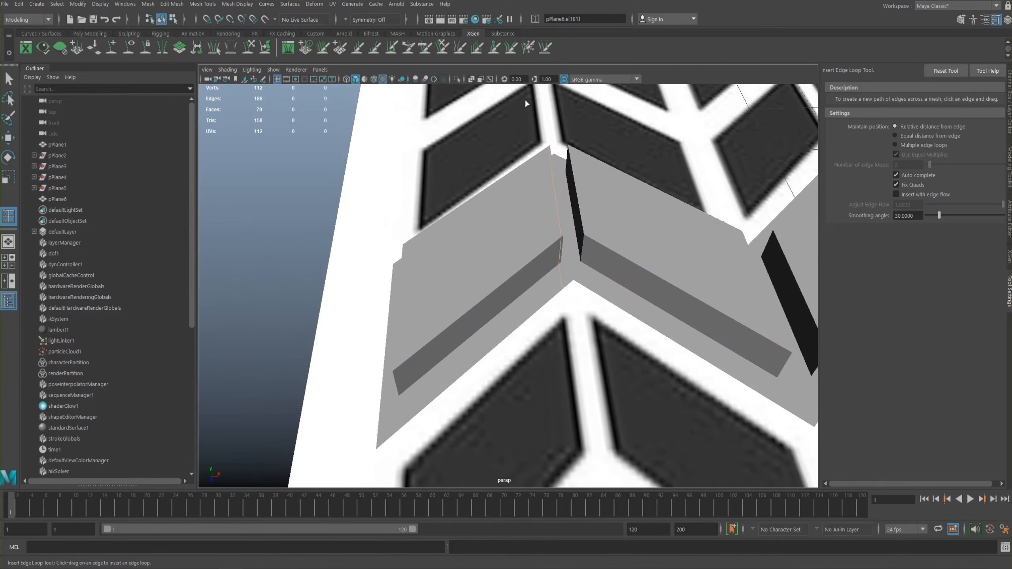
- Check the smooth preview of the tread strip in object mode, examining the outermost block and its neighbour, and return to the unsmoothed display
key("w")
left_click(486, 249)
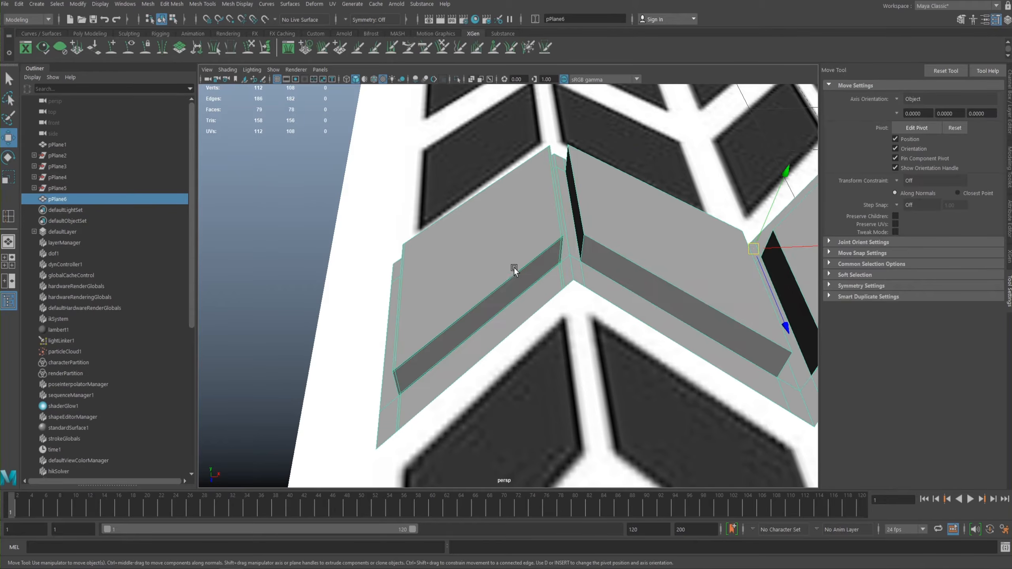
left_click_drag(507, 266, 653, 275, "alt")
key("3")
left_click(407, 169)
left_click_drag(407, 169, 558, 267, "alt")
left_click_drag(439, 293, 420, 289, "alt")
left_click(493, 306)
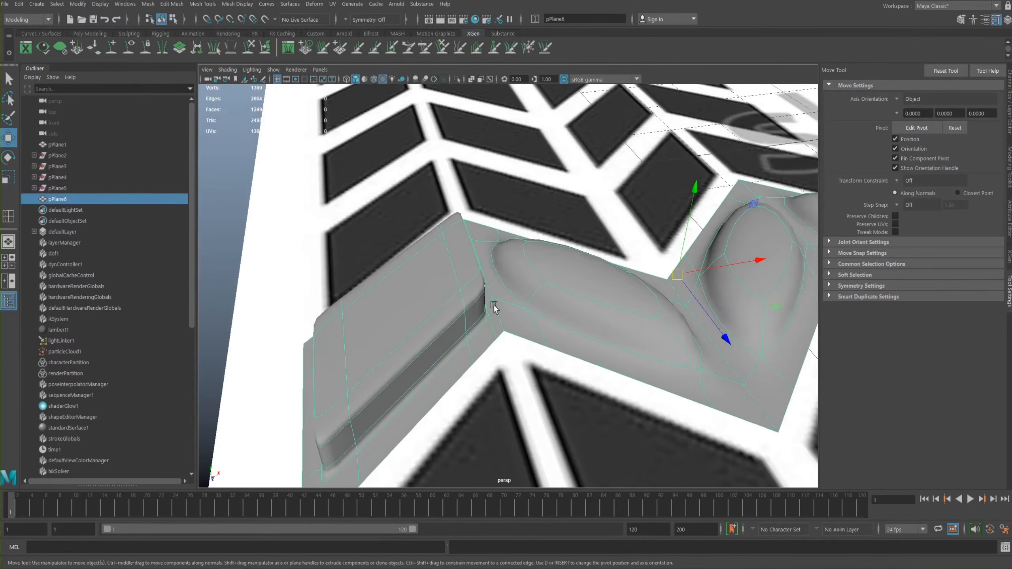
key("1")
- Try moving a middle vertex in the groove beside the outermost block to test whether the joint is merged, and undo the move
left_click_drag(495, 266, 514, 294, "alt")
scroll(468, 253, "up", 5)
right_click_drag(492, 290, 464, 294)
left_click(570, 294)
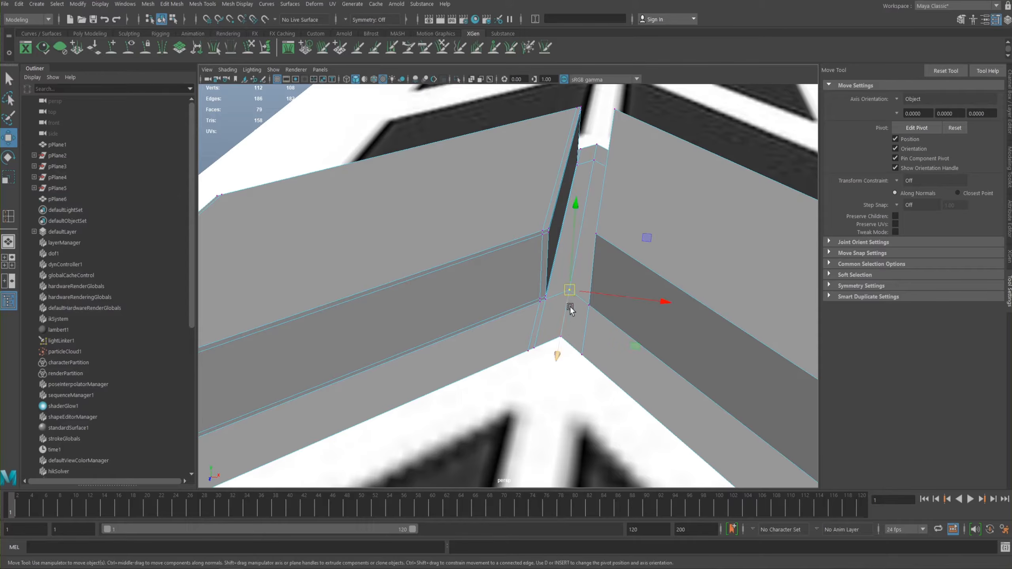
mouse_move(571, 289)
left_mouse_down()
mouse_move(591, 270)
mouse_move(576, 286)
left_mouse_up()
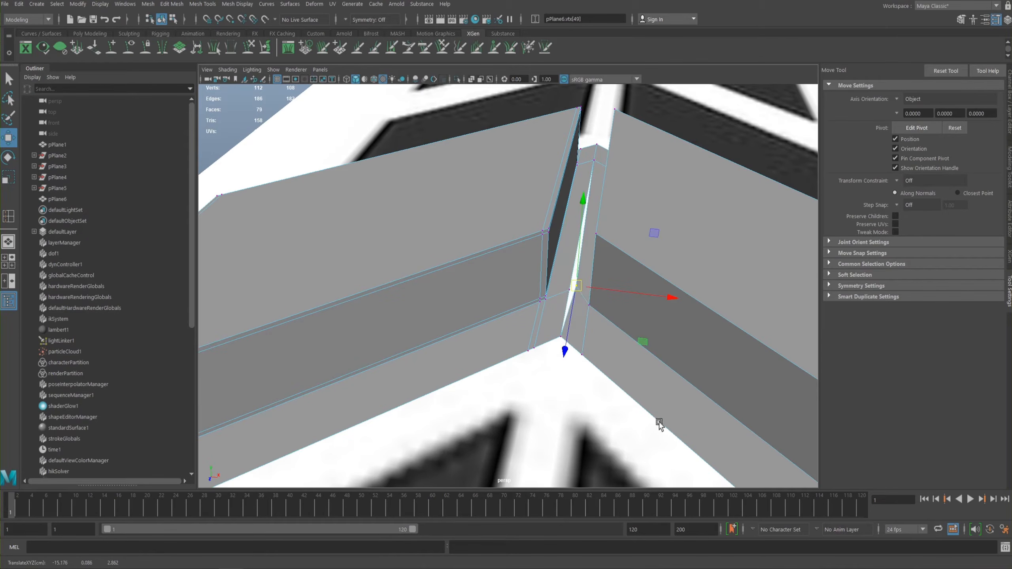
key("ctrl+z")
- Merge the overlapping vertices along the groove between the outermost block and its neighbour with Merge Vertices
middle_click_drag(504, 274, 453, 256, "alt")
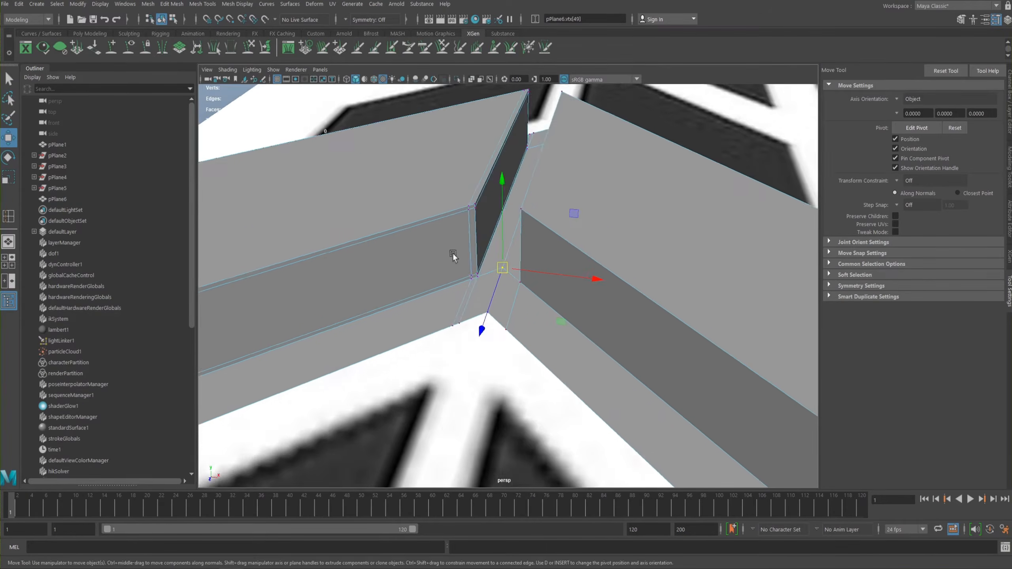
right_click_drag(453, 256, 519, 306, "alt")
left_click_drag(519, 306, 495, 353, "alt")
right_click_drag(481, 311, 519, 255, "shift")
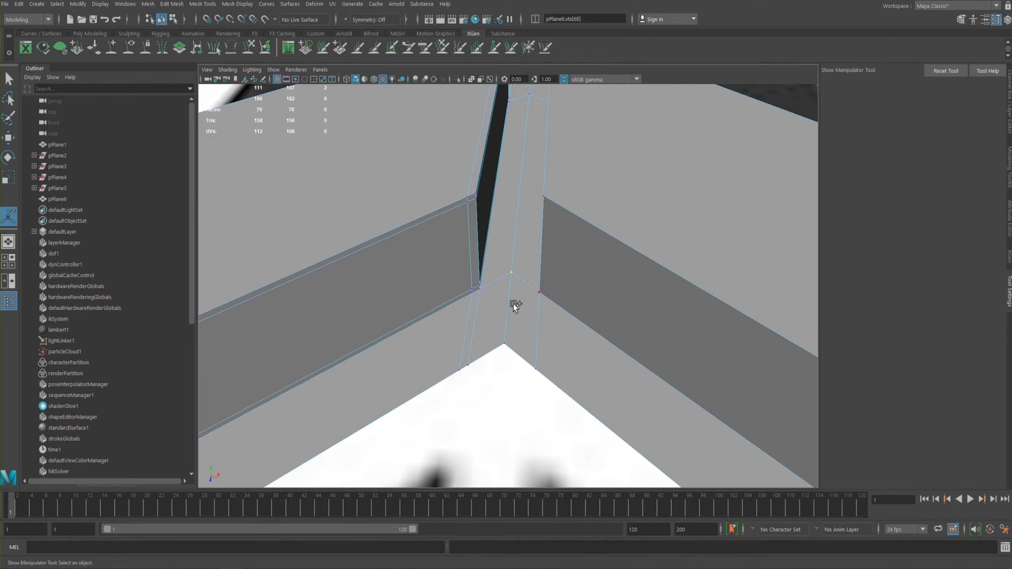
right_click_drag(519, 300, 517, 263, "shift")
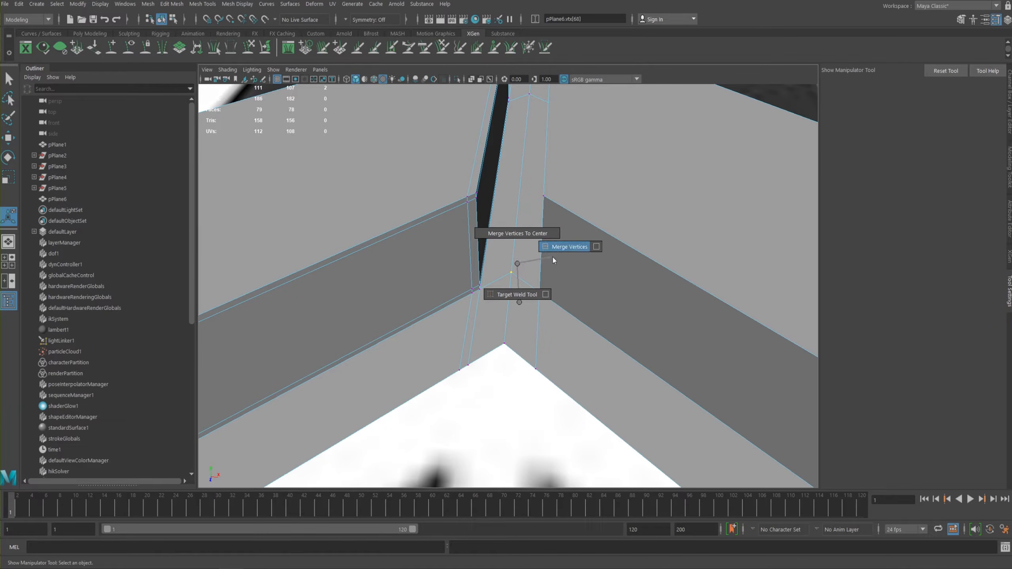
right_click_drag(558, 252, 558, 250, "shift")
left_click_drag(533, 202, 505, 227, "alt")
left_click_drag(501, 169, 515, 220)
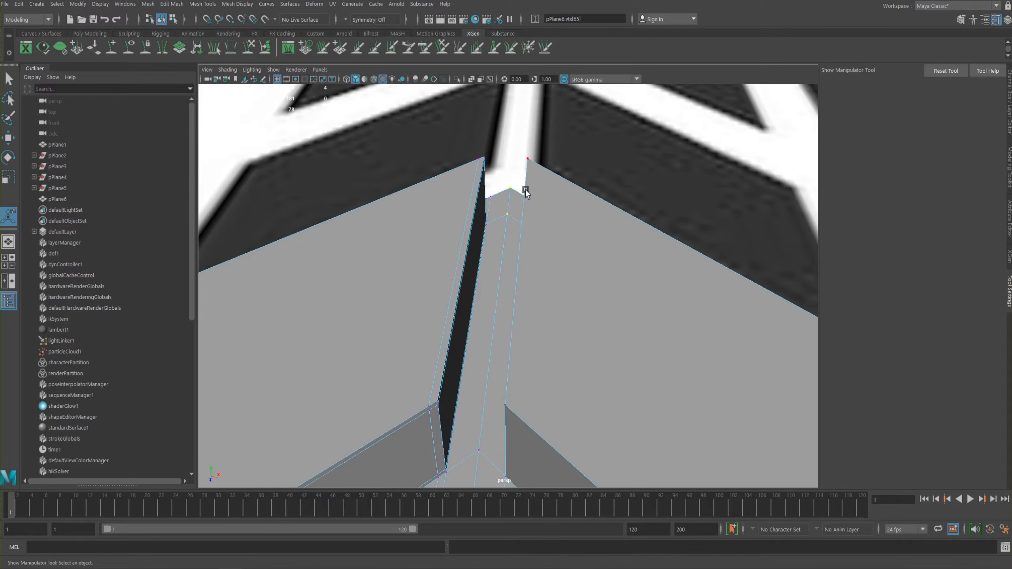
key("g")
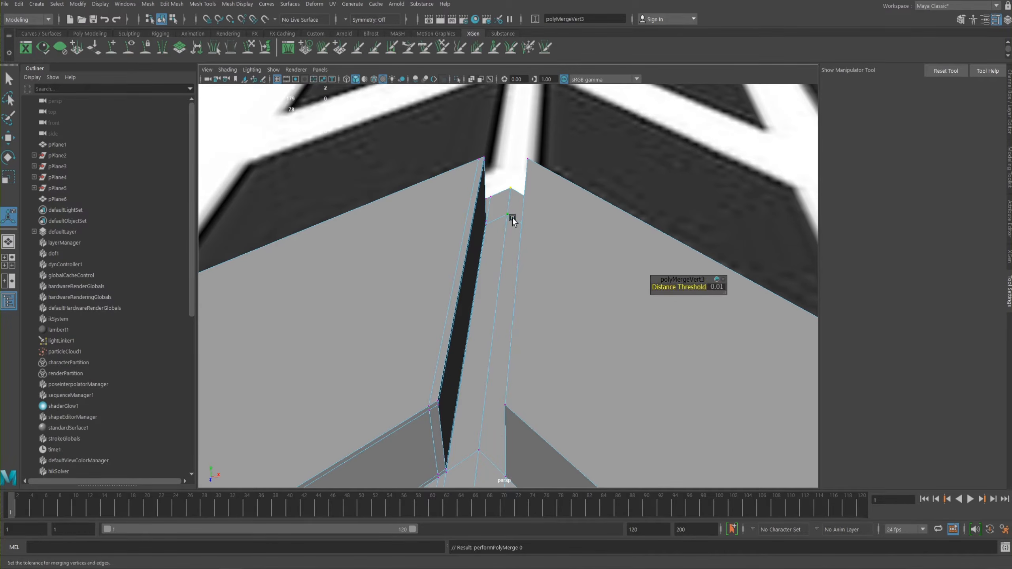
- Try moving the two middle vertices at the far end of the groove to test the merge, and undo the moves
left_click_drag(492, 270, 523, 302, "alt")
left_click(522, 301)
left_click(533, 269)
key("w")
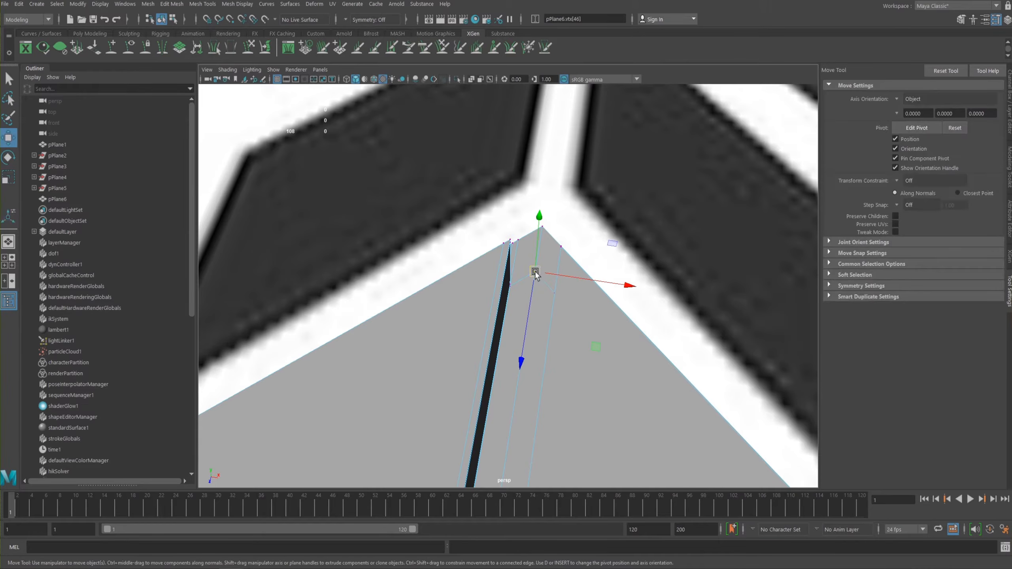
left_click(558, 287)
left_click(533, 272)
left_click_drag(536, 275, 548, 283)
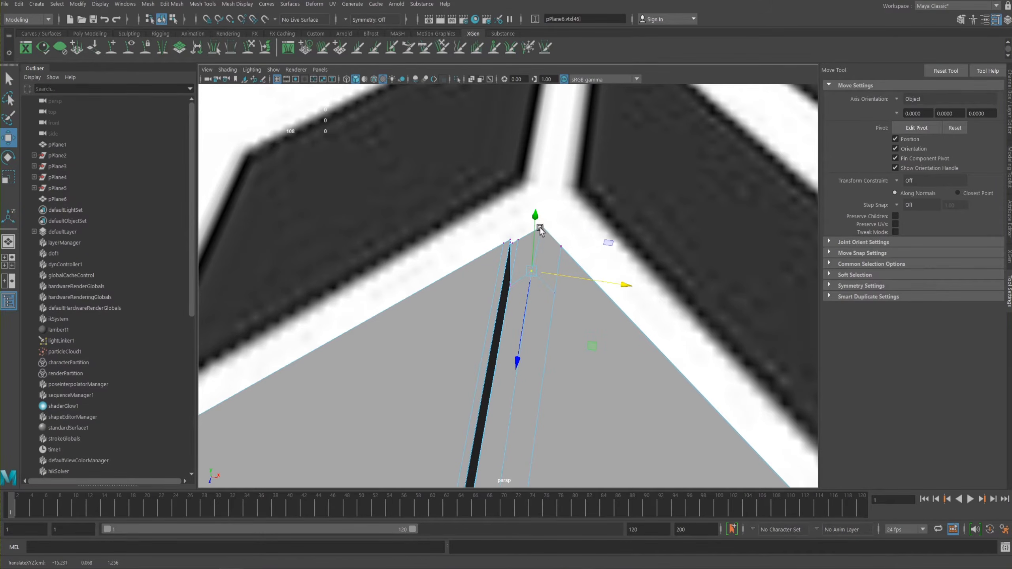
left_click(541, 226)
mouse_move(542, 227)
left_mouse_down()
mouse_move(576, 235)
mouse_move(553, 228)
left_mouse_up()
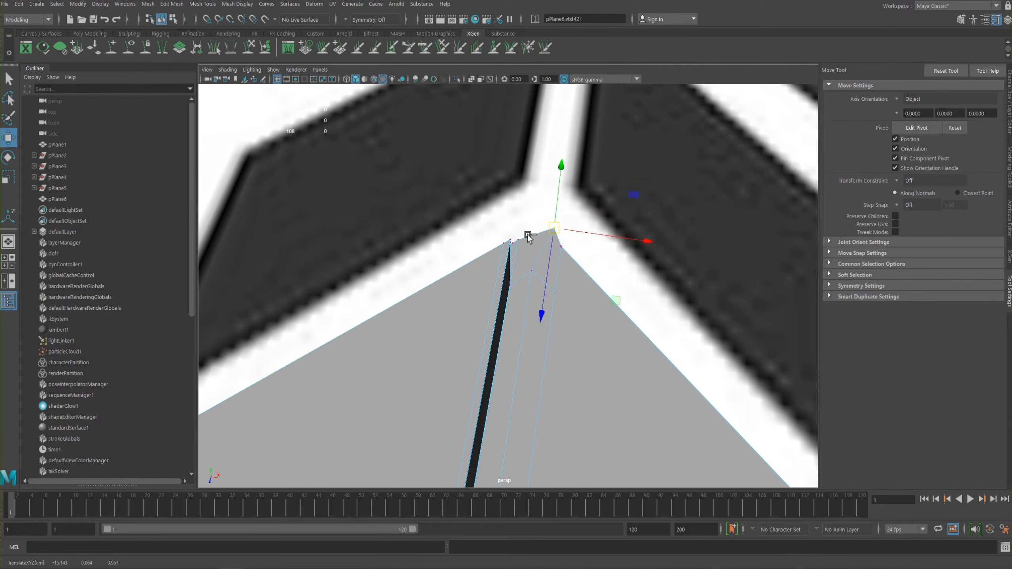
key("ctrl+z")
- Select the overlapping vertices along the centre groove and the groove on the opposite half, and merge them
scroll(533, 278, "down", 5)
middle_click_drag(540, 299, 495, 209, "alt")
left_click_drag(521, 218, 517, 246, "alt")
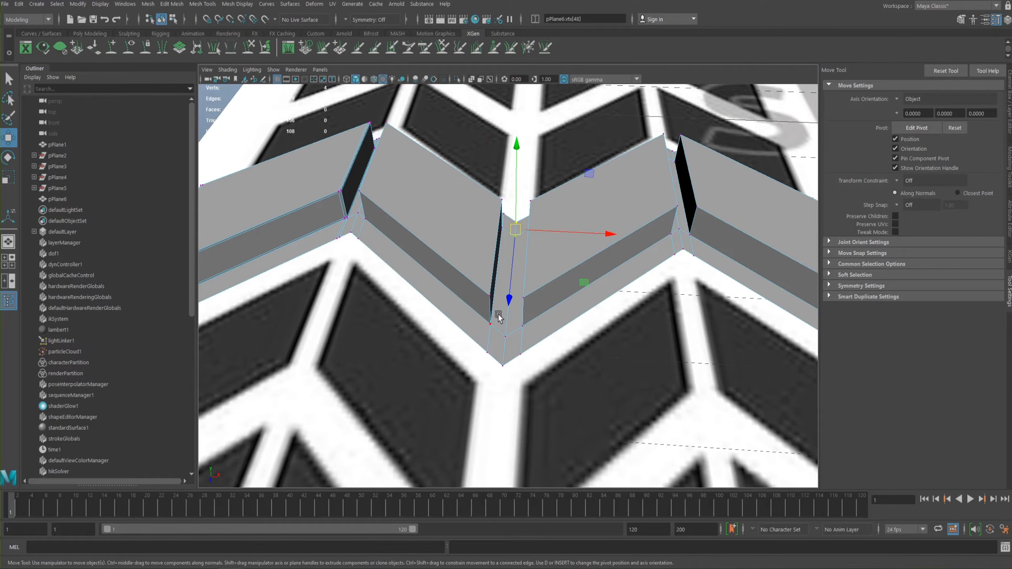
left_click_drag(502, 348, 505, 375, "shift")
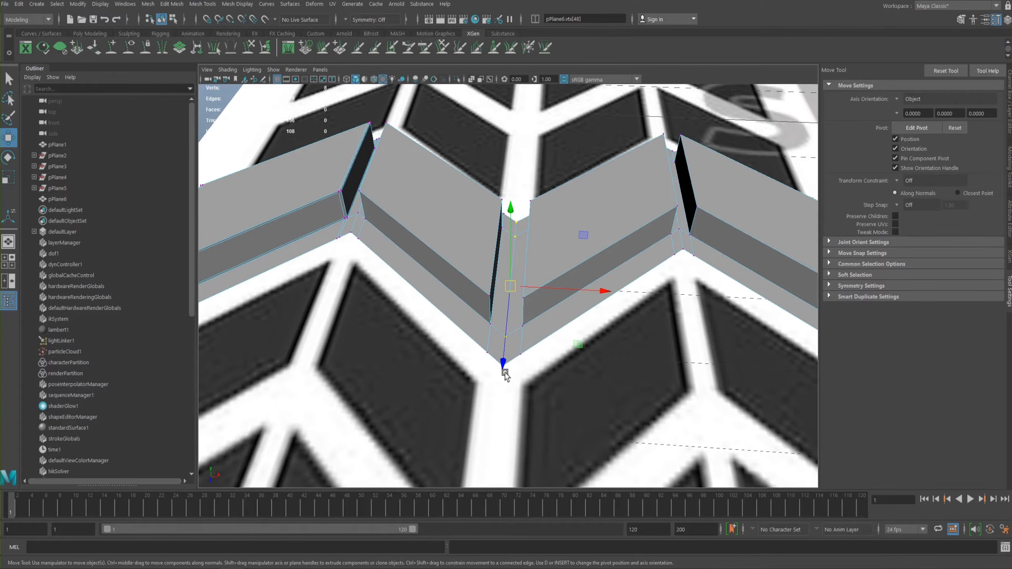
middle_click_drag(584, 239, 455, 275, "alt")
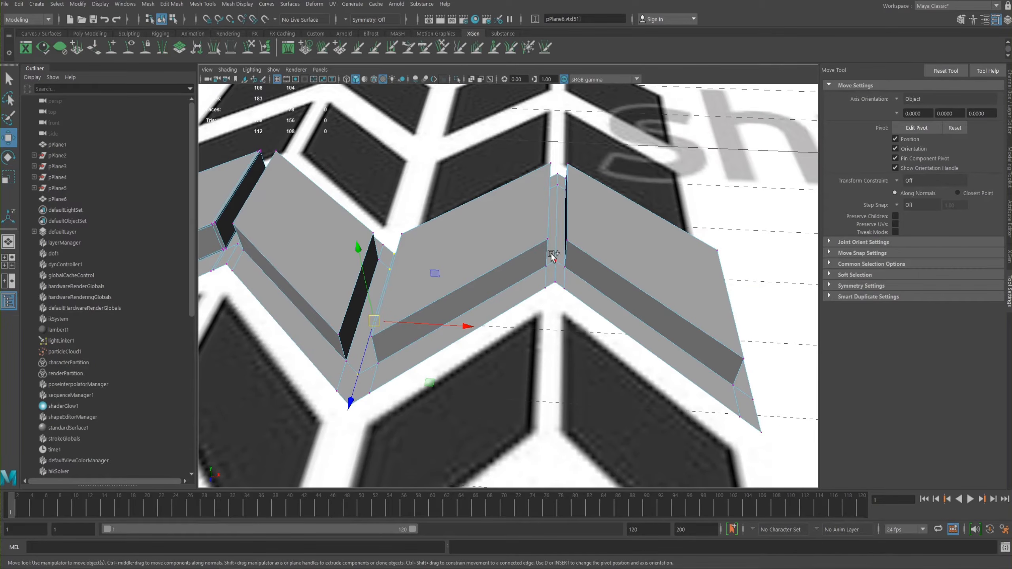
left_click_drag(551, 253, 558, 287, "shift")
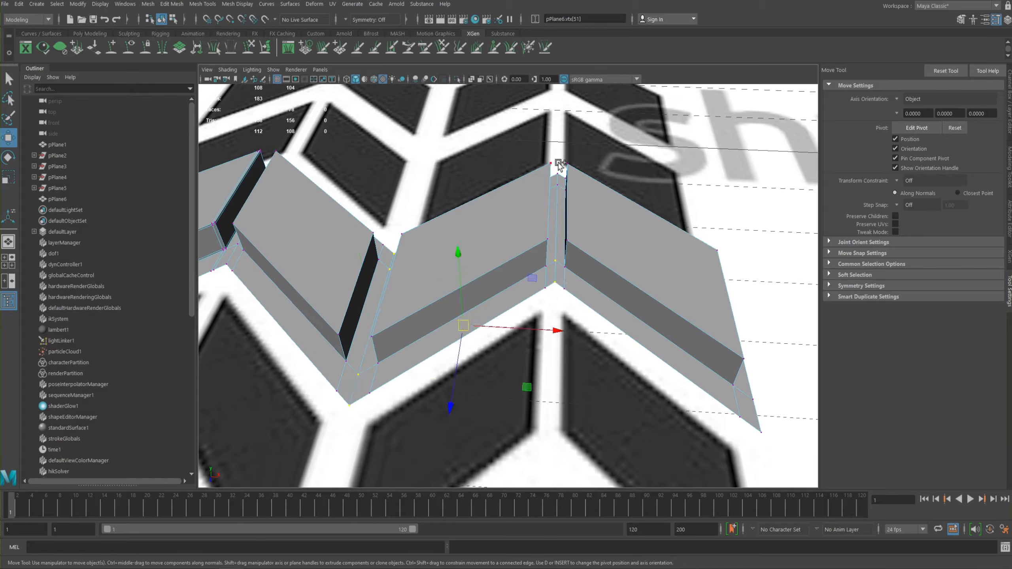
left_click_drag(558, 171, 561, 197, "shift")
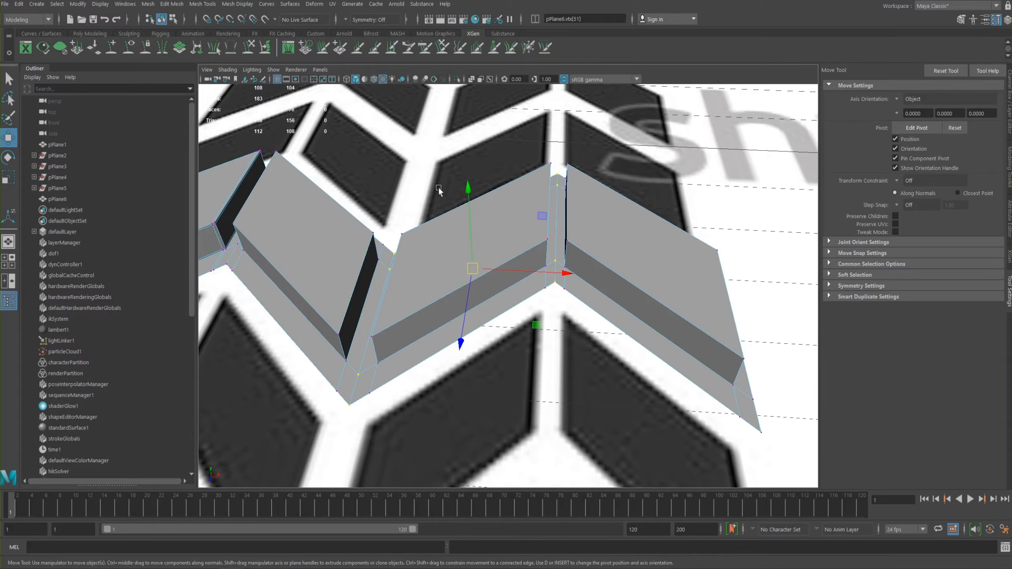
right_click_drag(422, 196, 423, 157, "shift")
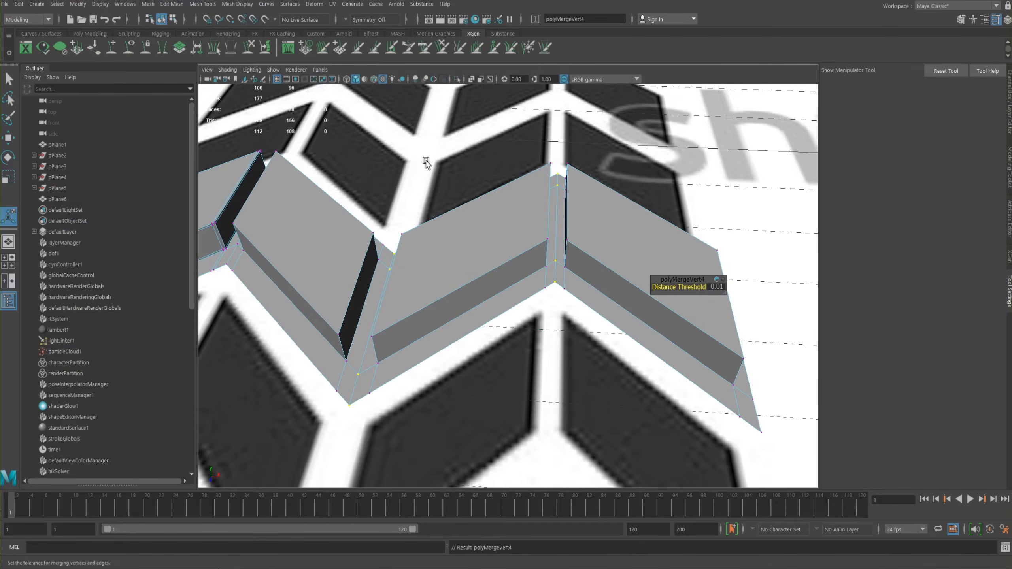
- Inspect the merged grooves, and return the tread strip to object mode with the Select Tool active
left_click_drag(459, 174, 535, 255, "alt")
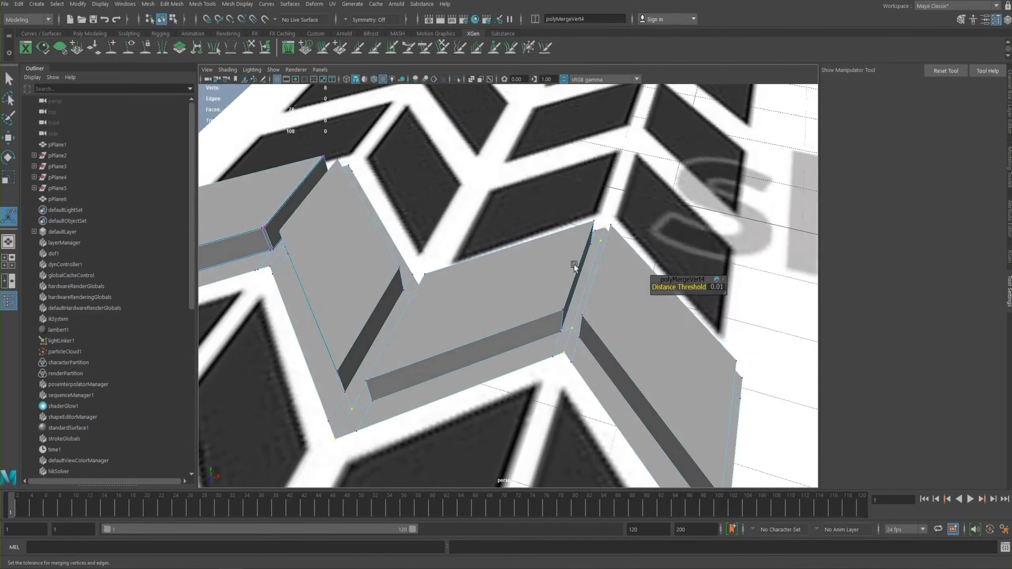
middle_click_drag(695, 264, 551, 165, "alt")
left_click_drag(596, 227, 571, 286, "alt")
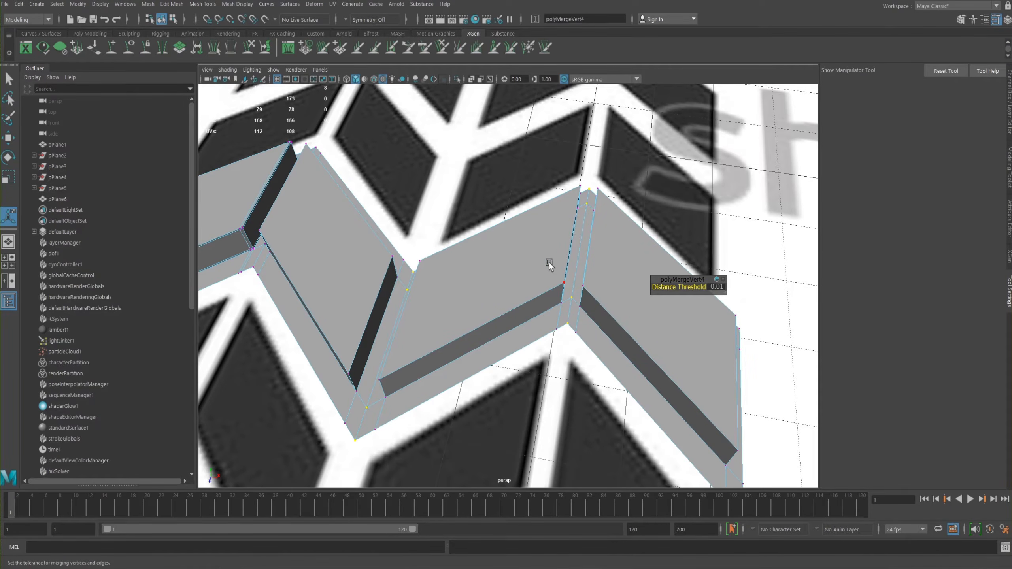
scroll(465, 253, "down", 4)
left_click_drag(465, 253, 529, 263, "alt")
right_click(536, 274)
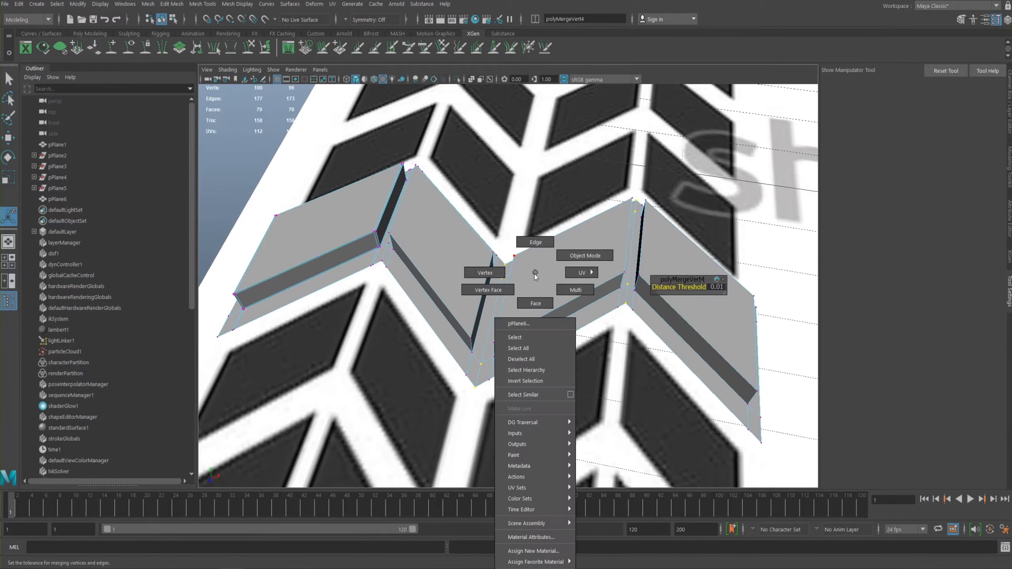
right_click_drag(535, 275, 585, 256)
key("q")
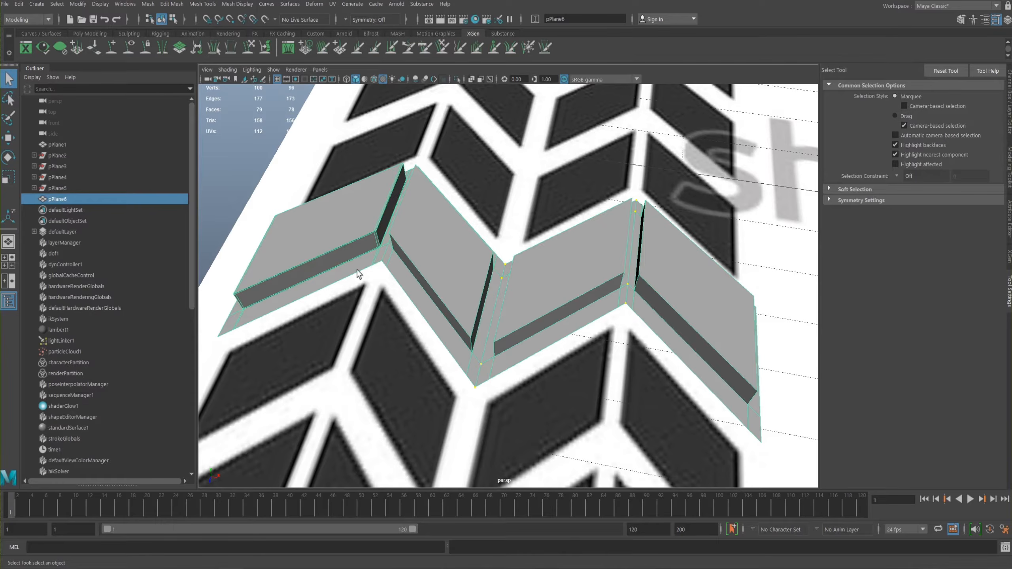
- Check the smooth preview of the whole strip, comparing the outermost block with the three blocks lacking support loops
left_click_drag(528, 289, 486, 255, "alt")
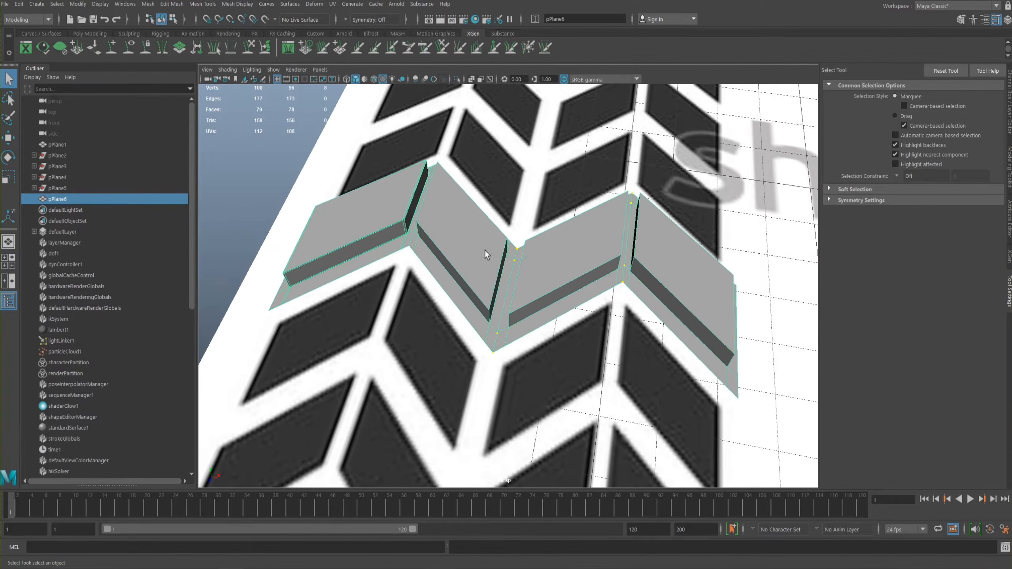
right_click_drag(476, 240, 511, 199)
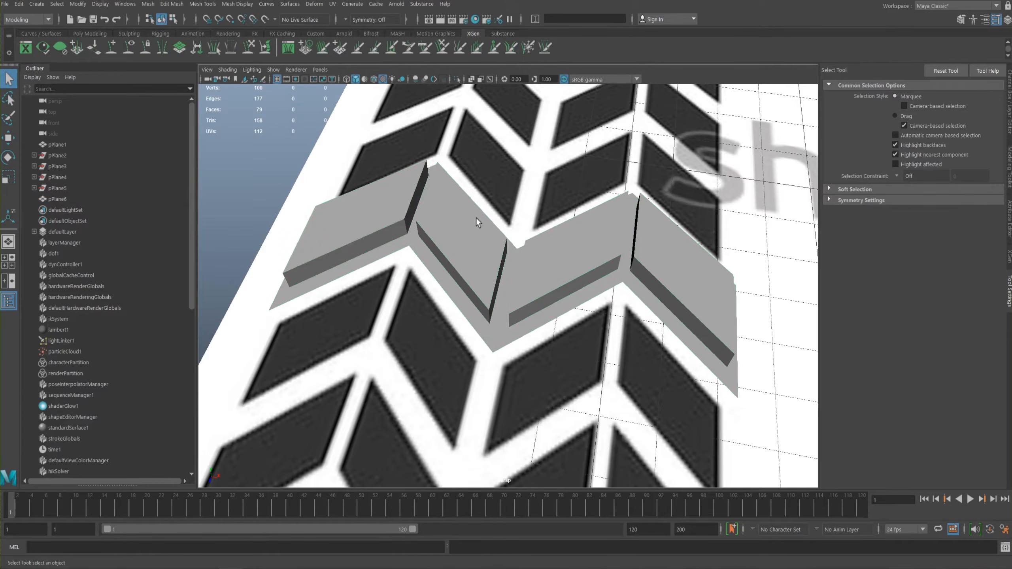
key("3")
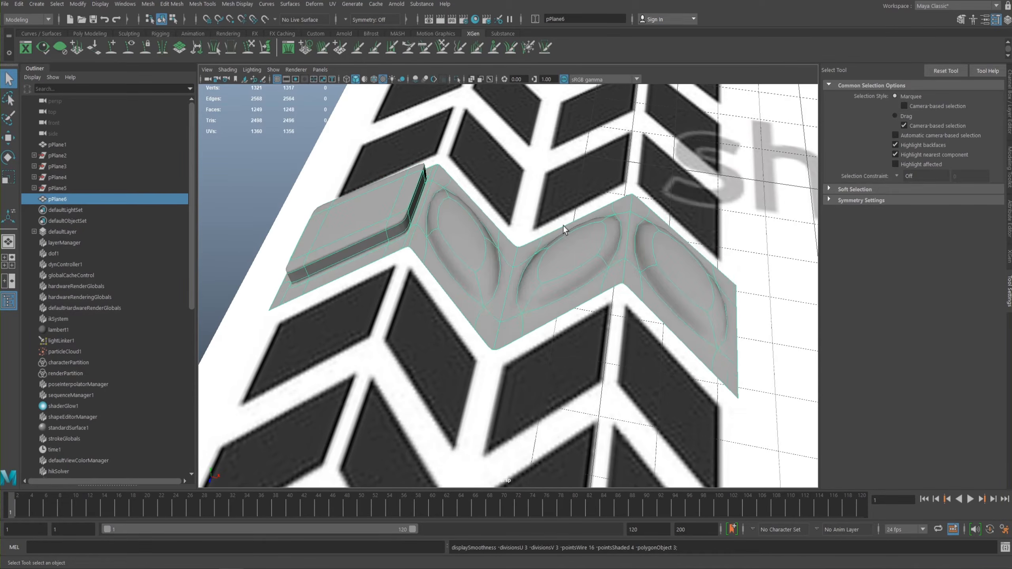
key("1")
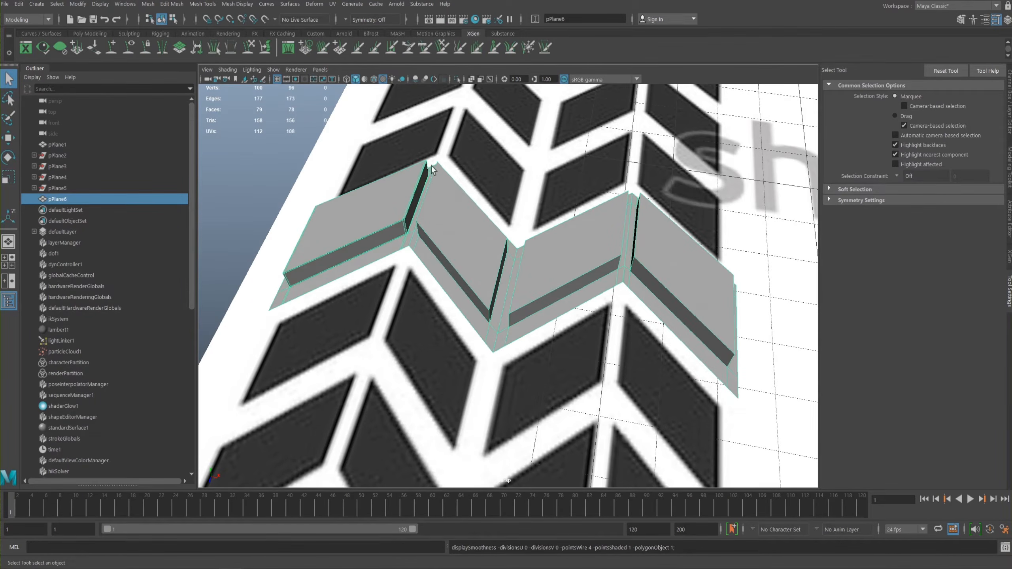
left_click_drag(492, 275, 512, 259, "alt")
right_click_drag(512, 260, 512, 289, "alt")
left_click_drag(512, 289, 544, 254, "alt")
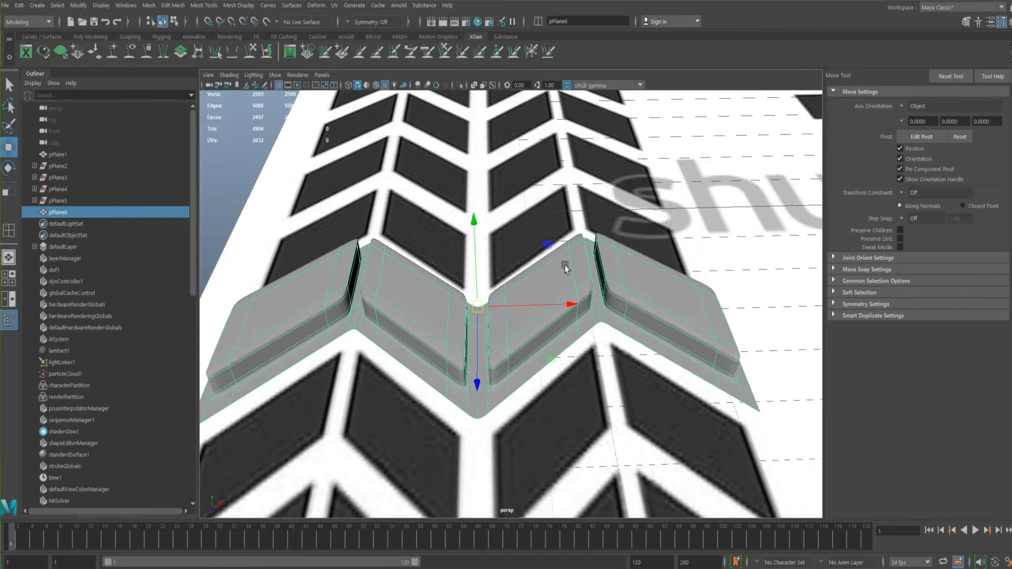
- Examine all four blocks with their support loops, comparing the unsmoothed strip with its smooth preview
mouse_move(485, 233)
left_mouse_down("alt")
mouse_move(617, 192)
mouse_move(504, 236)
left_mouse_up("alt")
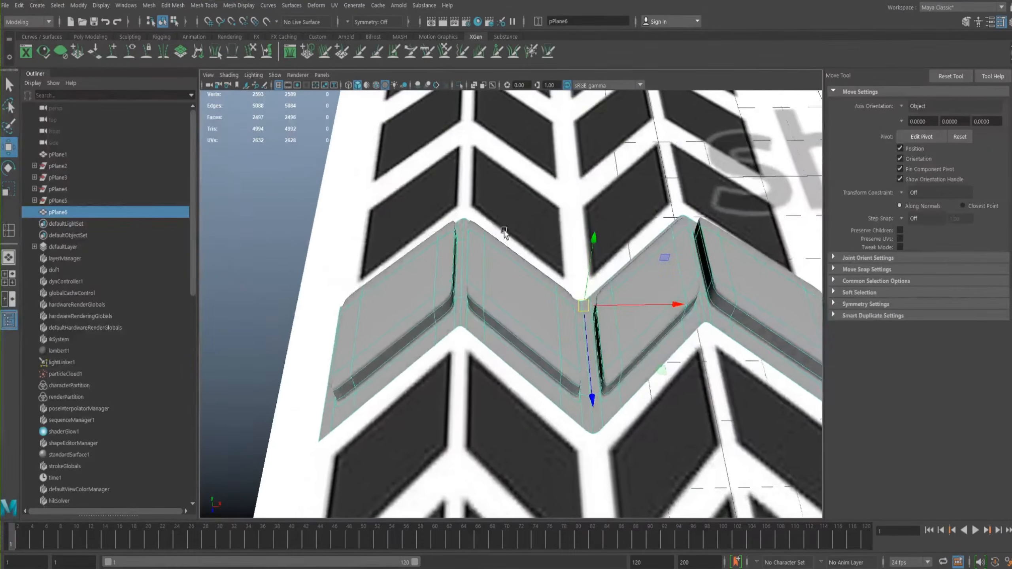
scroll(557, 201, "down", 2)
left_click_drag(557, 201, 503, 199, "alt")
key("1")
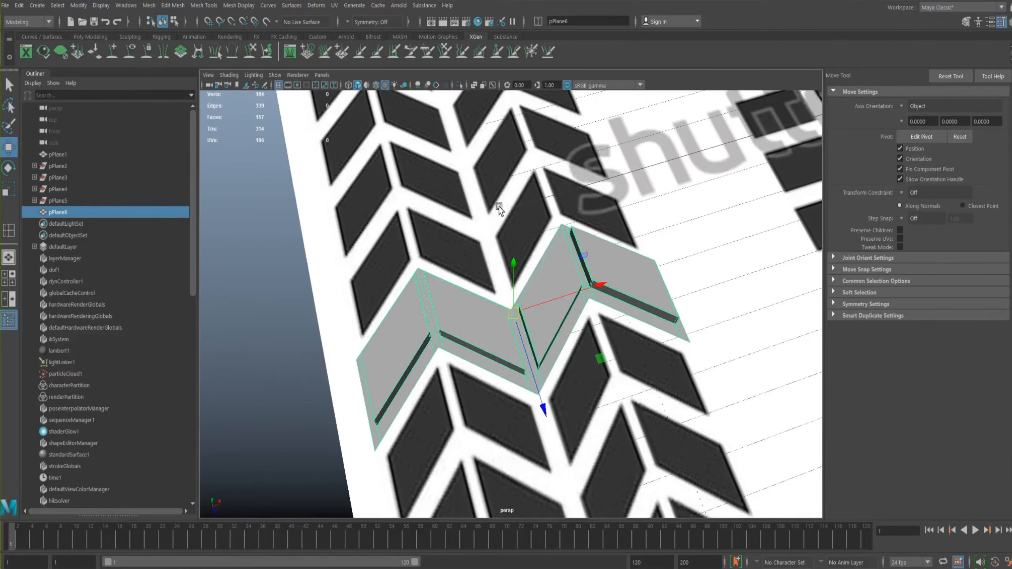
key("3")
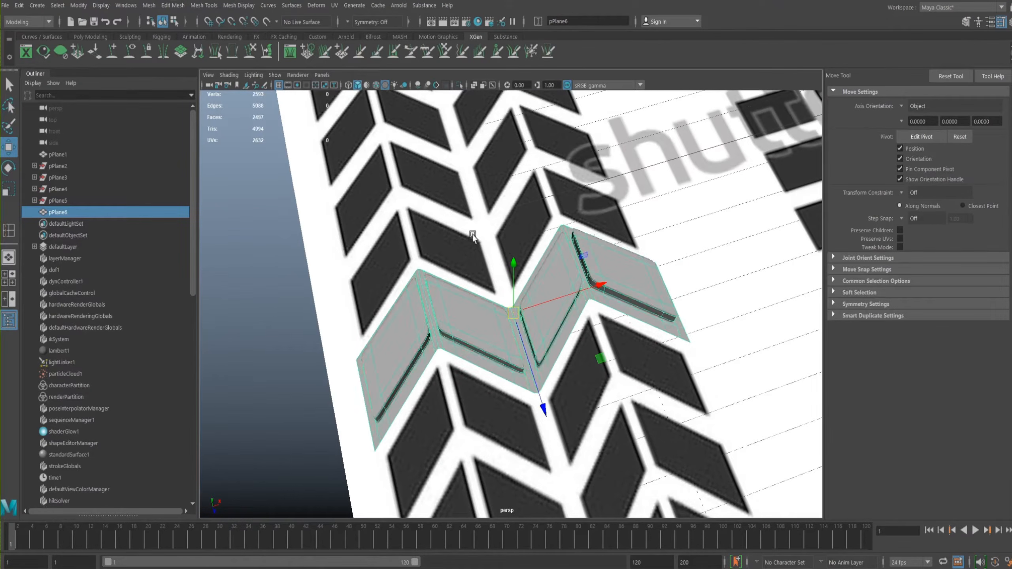
- Examine the strip's outer blocks and centre groove up close, comparing the smooth preview with the unsmoothed mesh
left_click(466, 232)
left_click_drag(473, 238, 454, 249, "alt")
left_click(481, 294)
key("f")
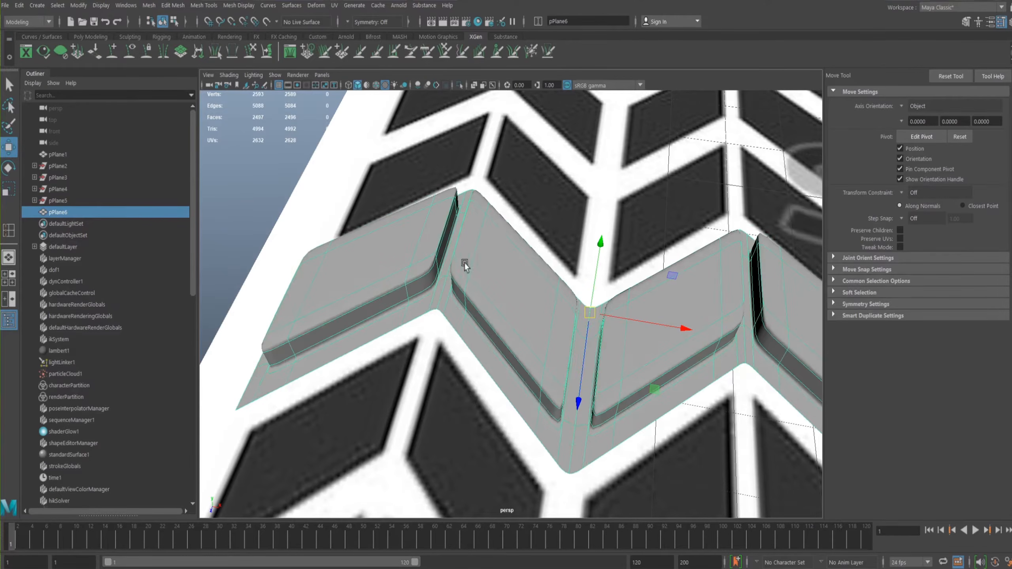
key("1")
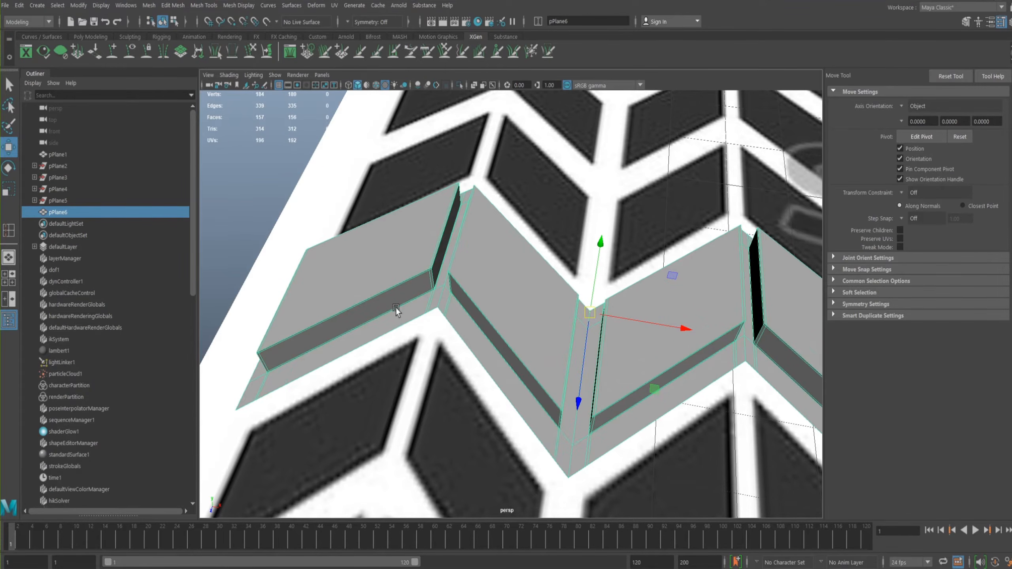
key("3")
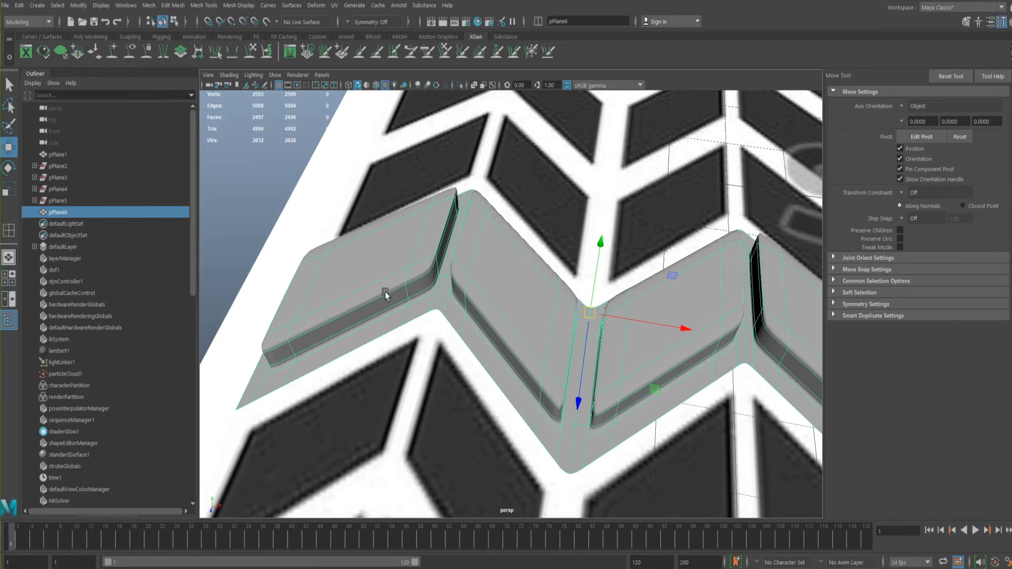
key("1")
- Inspect the unsmoothed strip from several sides against the reference tread pattern, ending at the inner corner of its centre groove
right_click_drag(507, 285, 315, 242, "alt")
middle_click_drag(464, 235, 470, 197, "alt")
right_click_drag(470, 196, 332, 190, "alt")
left_click_drag(332, 189, 351, 201, "alt")
right_click_drag(351, 201, 746, 322, "alt")
middle_click_drag(622, 211, 678, 292, "alt")
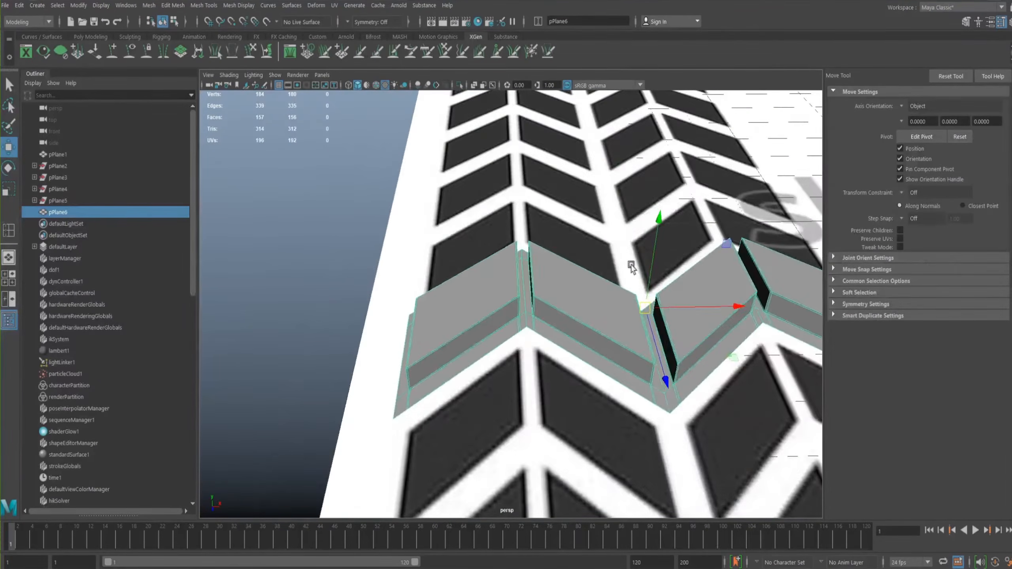
right_click_drag(678, 292, 417, 199, "alt")
left_click_drag(417, 200, 346, 191, "alt")
right_click_drag(347, 191, 670, 324, "alt")
left_click_drag(522, 216, 514, 269, "alt")
right_click_drag(514, 269, 441, 211, "alt")
left_click_drag(441, 210, 472, 146, "alt")
right_click_drag(588, 260, 637, 286, "alt")
left_click_drag(637, 285, 572, 309, "alt")
middle_click_drag(589, 251, 474, 235, "alt")
left_click_drag(474, 235, 578, 293, "alt")
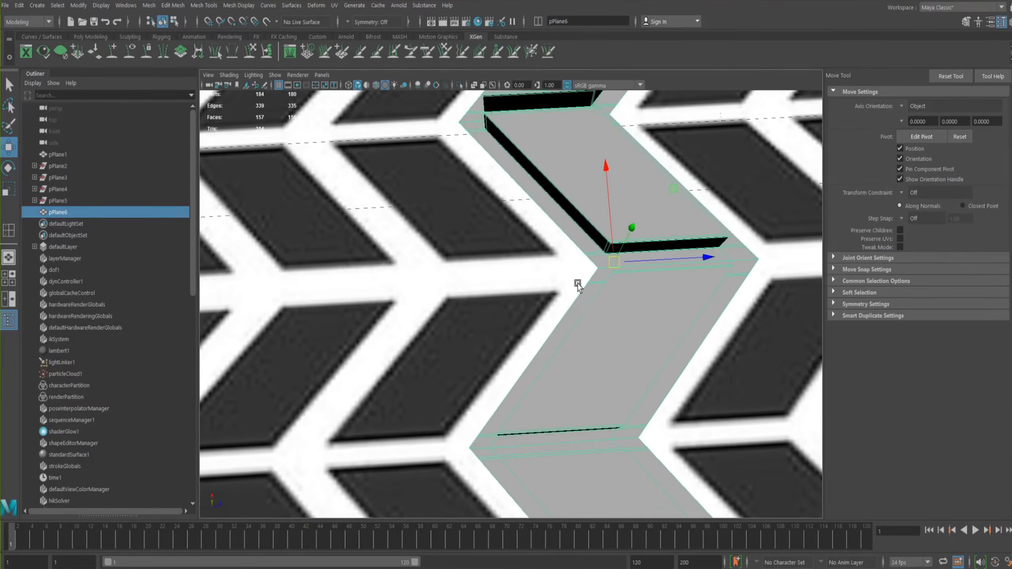
- Move the strip's pivot onto the vertex at the inner corner of its centre groove using vertex snapping
right_click_drag(611, 273, 653, 249)
key("d")
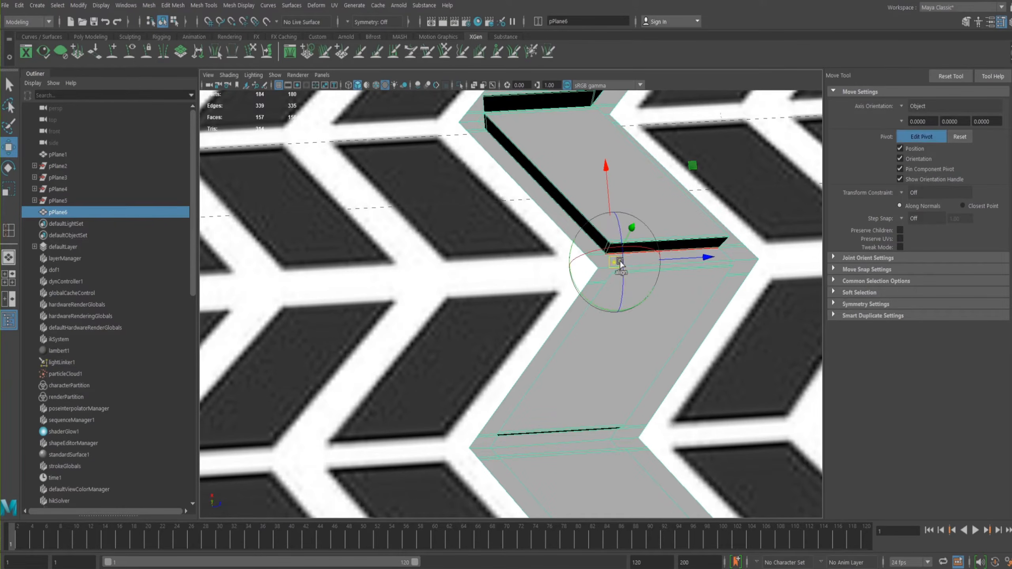
key("v")
left_click_drag(611, 264, 594, 270)
left_click_drag(486, 220, 517, 230, "alt")
key("d")
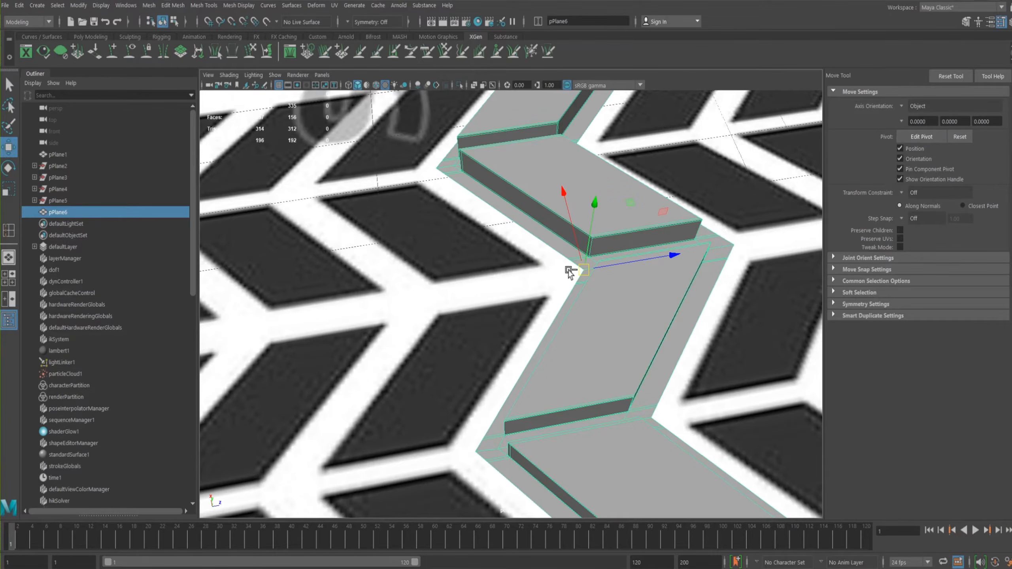
- Duplicate the tread strip and vertex-snap the copy against the original's pointed edge, following the next row of the reference pattern
key("ctrl+d")
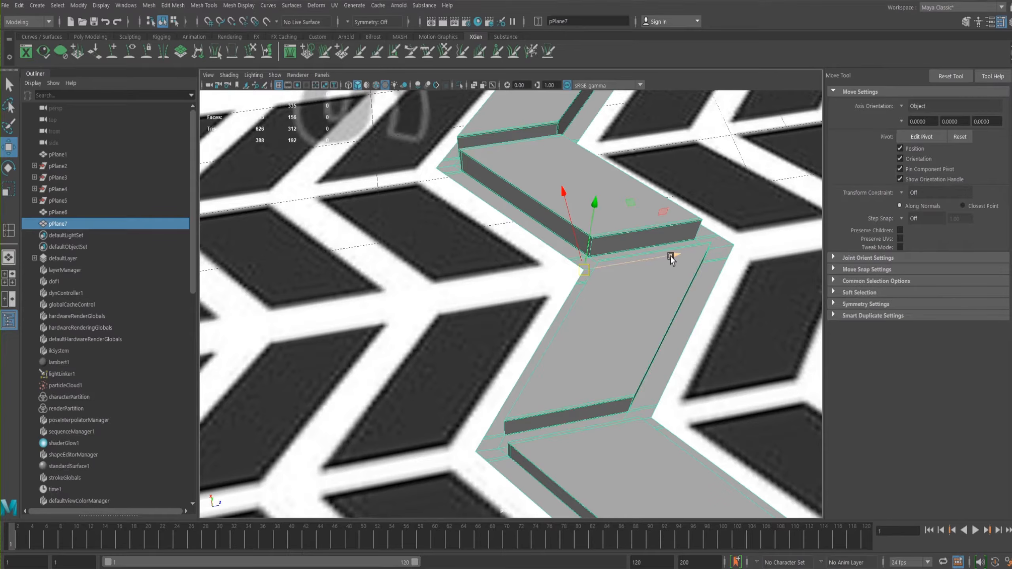
left_click_drag(673, 259, 512, 308)
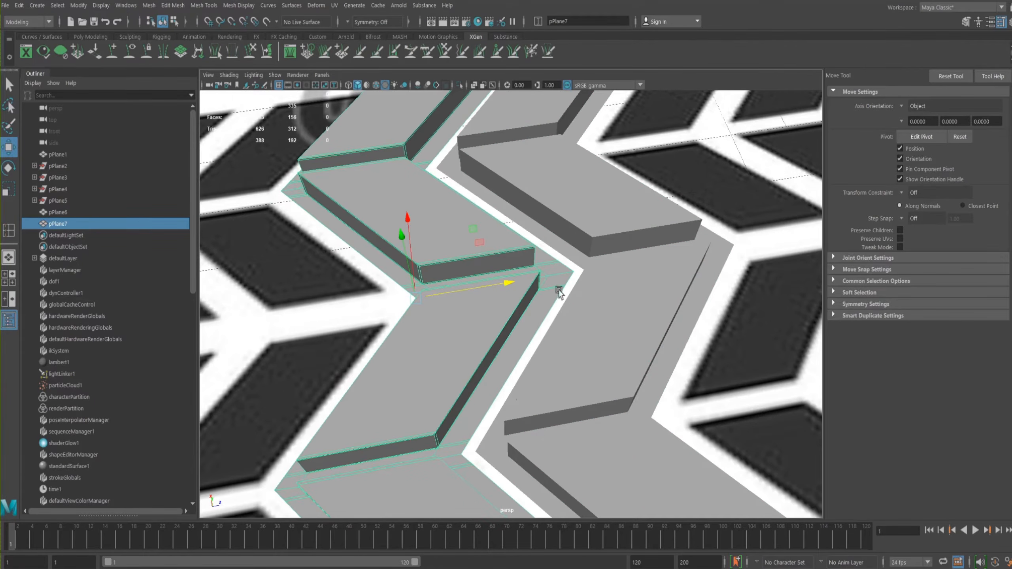
key("ctrl+z")
middle_click_drag(560, 269, 389, 274, "alt")
left_click_drag(497, 265, 697, 190)
key("v")
left_click_drag(657, 246, 651, 244)
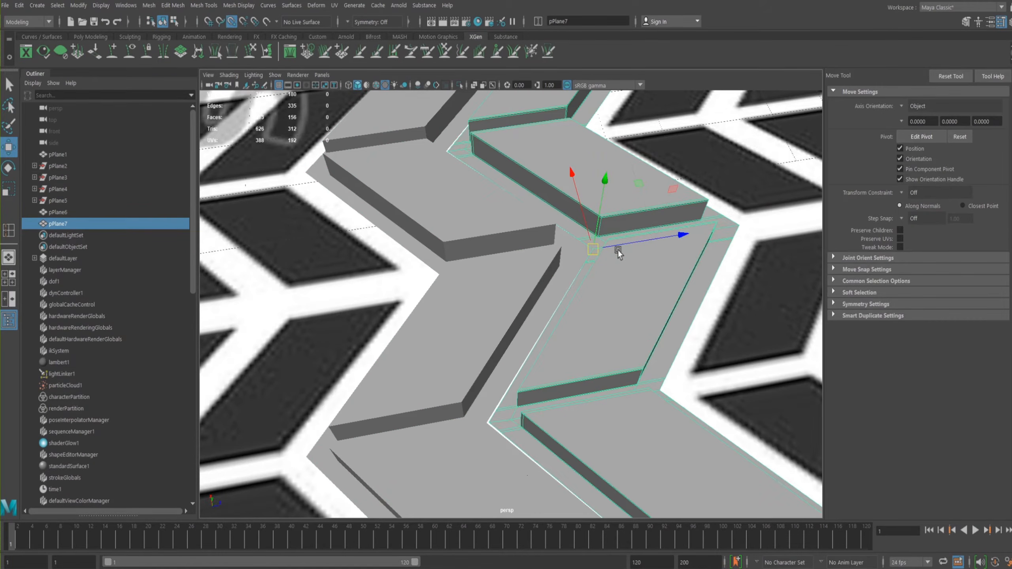
left_click_drag(516, 281, 594, 321, "alt")
scroll(449, 276, "down", 4)
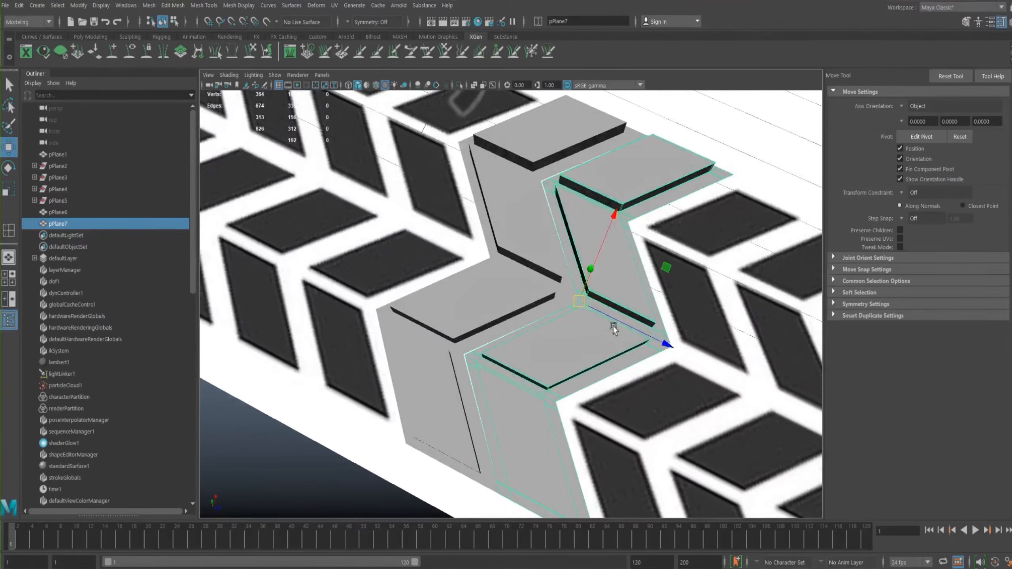
- Relocate the copied strip's pivot to the vertex at the opposite end of its centre groove
left_click_drag(639, 315, 591, 215, "alt")
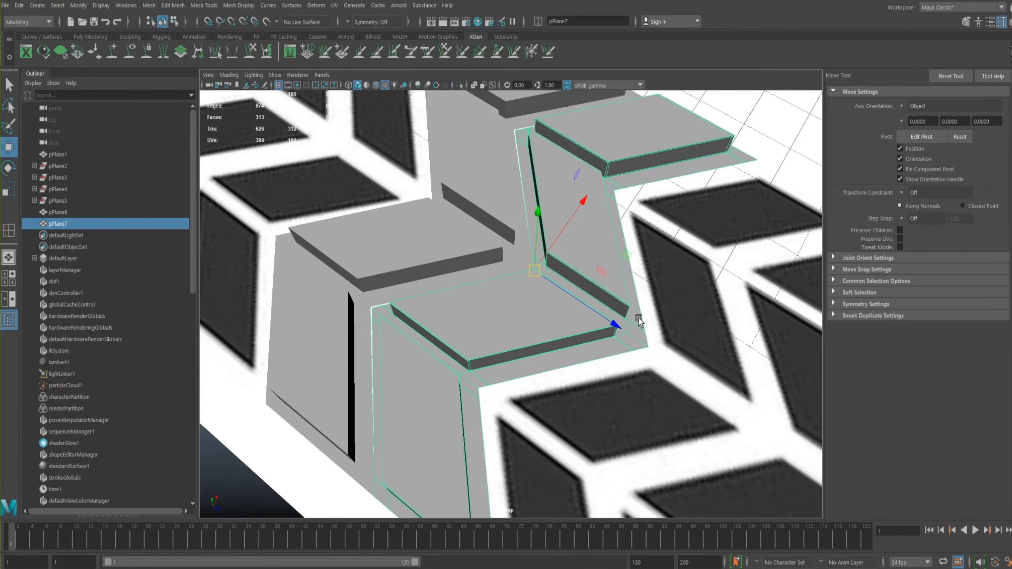
key("d")
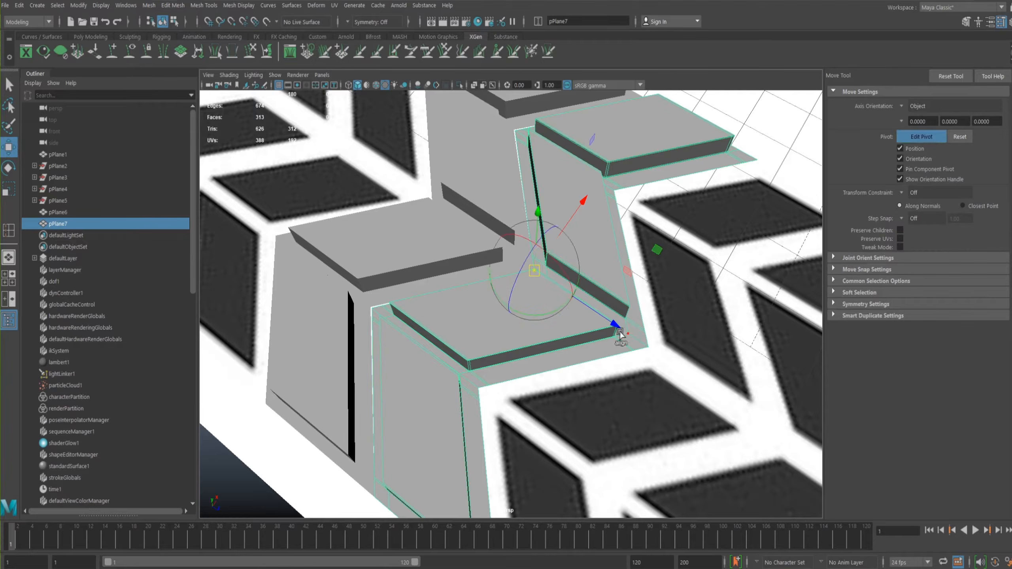
left_click_drag(534, 279, 649, 347)
key("d")
left_click_drag(621, 305, 666, 358, "alt")
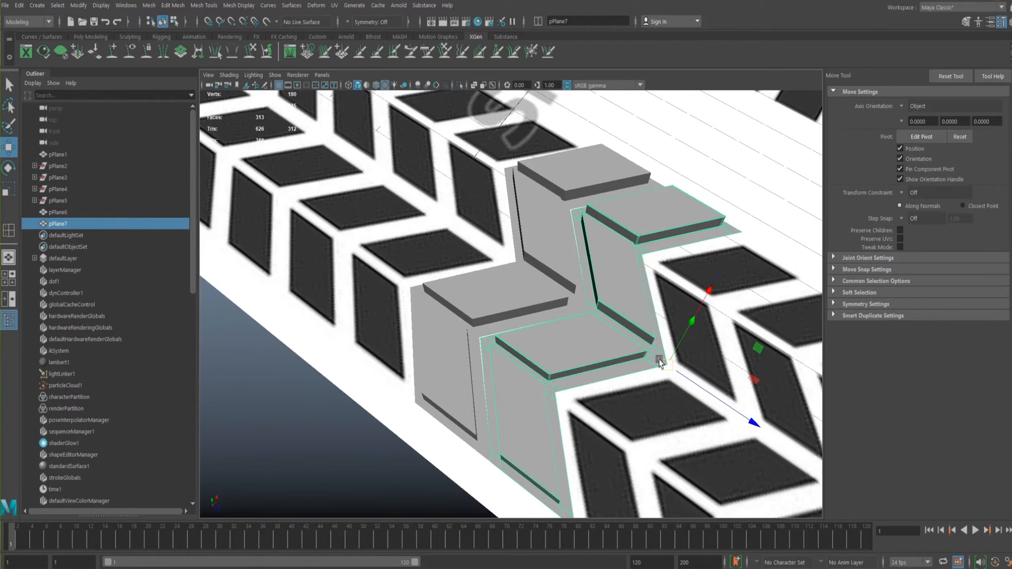
- Move the copied strip to the other side of the original, bringing its pivot corner to the original's centre groove
left_click_drag(705, 384, 514, 291)
key("v")
mouse_move(495, 253)
left_mouse_down()
mouse_move(525, 266)
mouse_move(512, 262)
left_mouse_up()
right_click_drag(509, 241, 773, 367, "alt")
middle_click_drag(567, 226, 565, 290, "alt")
left_click_drag(566, 292, 517, 293, "alt")
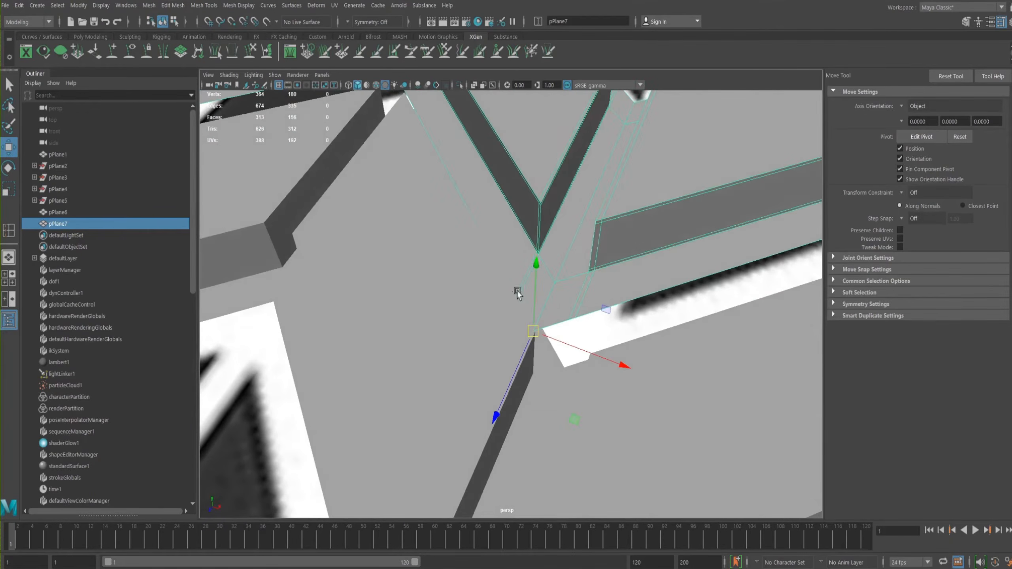
- Snap the copy's pivot corner exactly onto the original's centre-groove corner vertex, and check the joint in wireframe
key("v")
left_click_drag(525, 335, 573, 369)
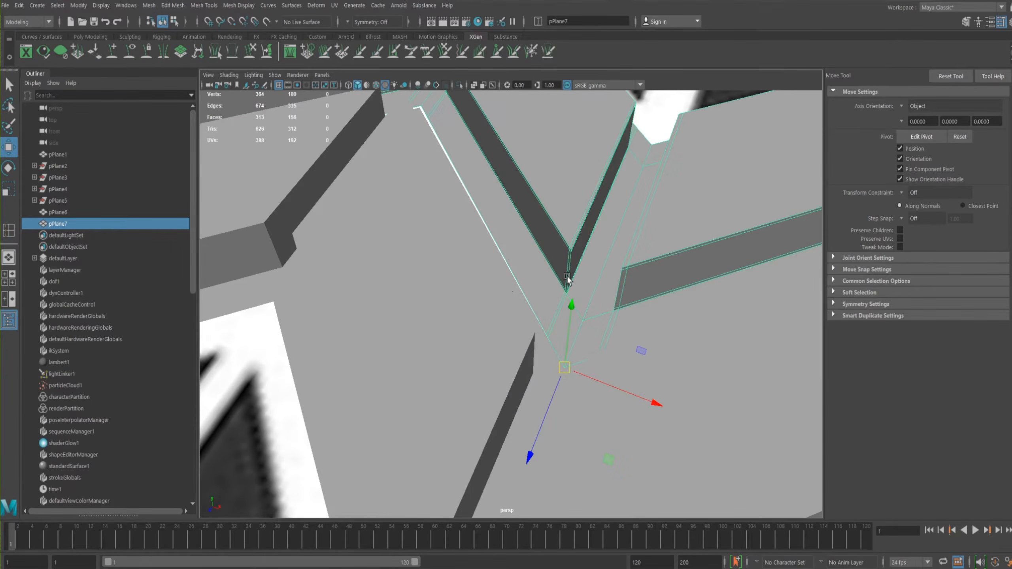
key("4")
left_click_drag(565, 284, 658, 235, "alt")
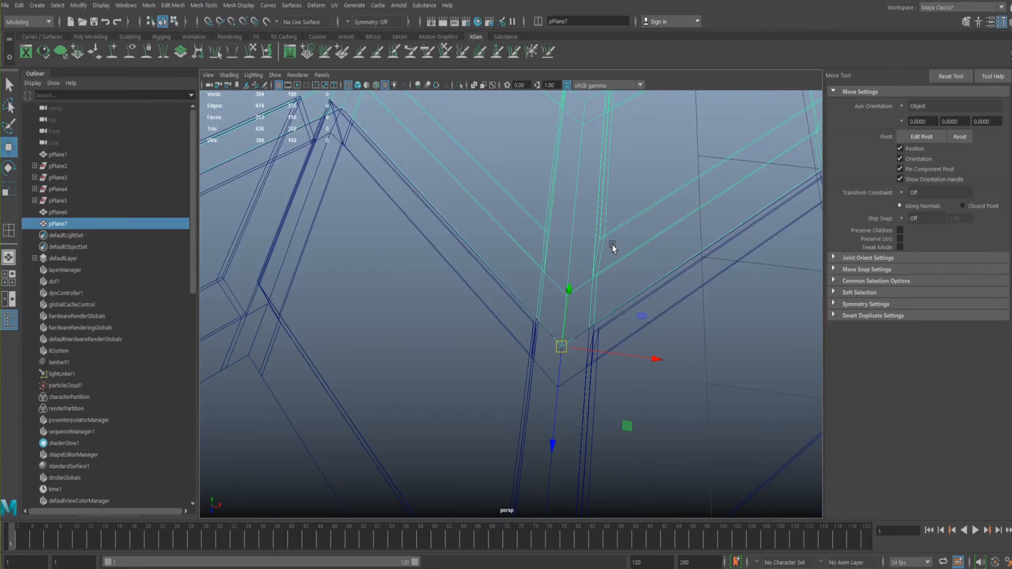
key("5")
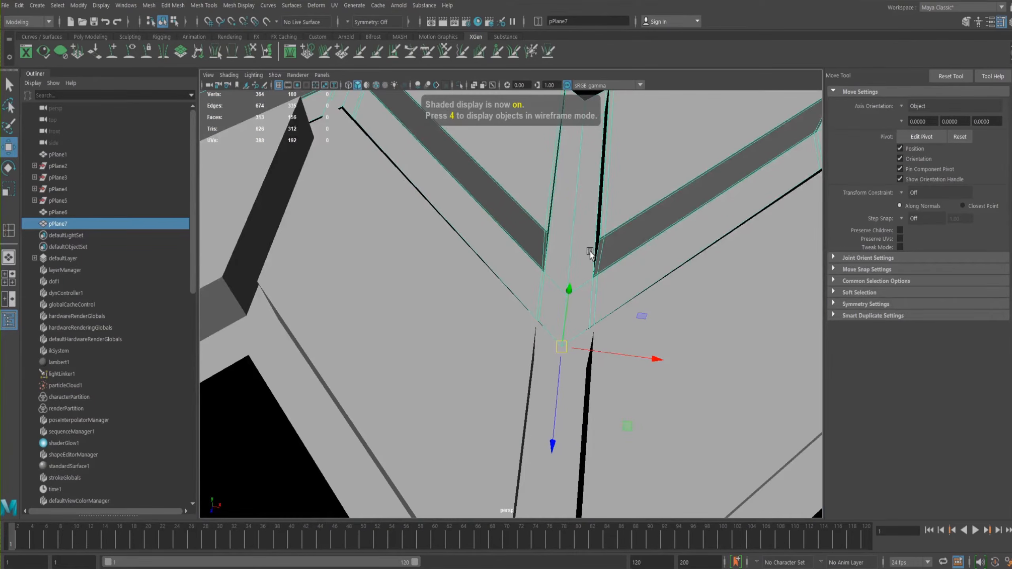
key("6")
mouse_move(573, 260)
left_mouse_down("alt")
mouse_move(450, 228)
mouse_move(558, 206)
mouse_move(553, 281)
mouse_move(508, 249)
mouse_move(553, 233)
mouse_move(461, 217)
mouse_move(507, 291)
left_mouse_up("alt")
- Select both tread strips, combine them into one mesh, and switch it to vertex editing
left_click(492, 333)
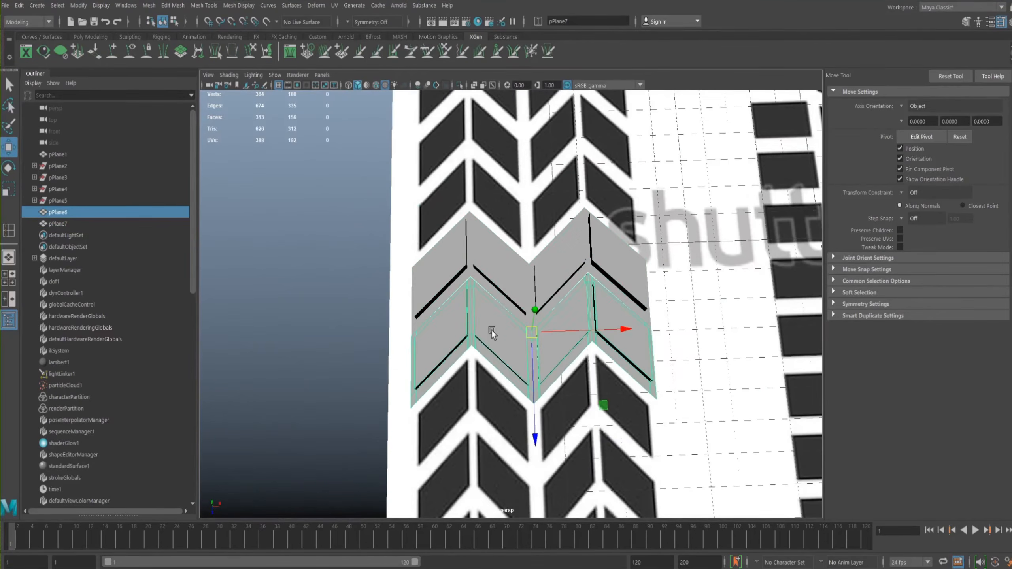
left_click(503, 296, "shift")
scroll(557, 259, "up", 5)
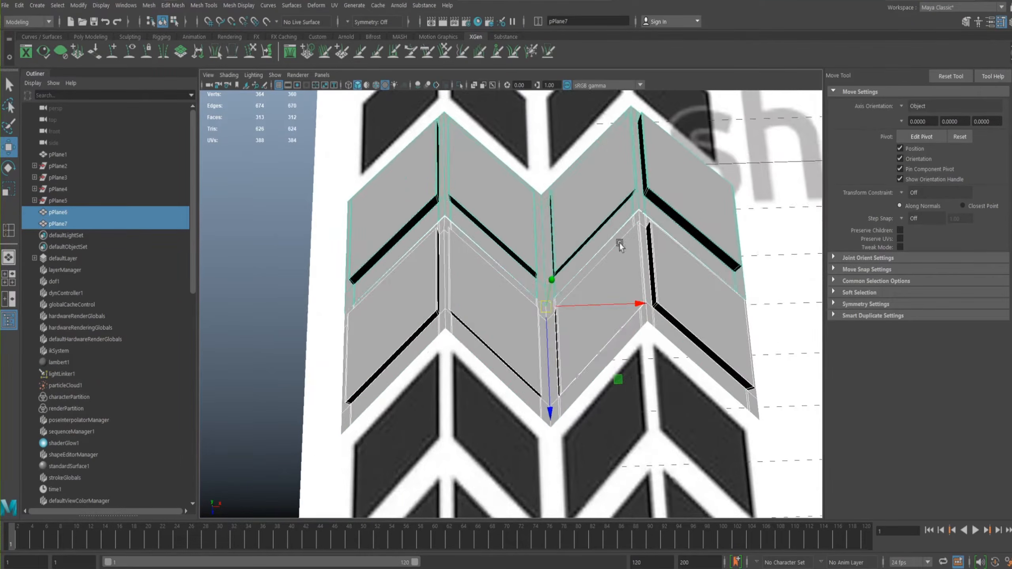
key("space")
left_click_drag(470, 272, 490, 314)
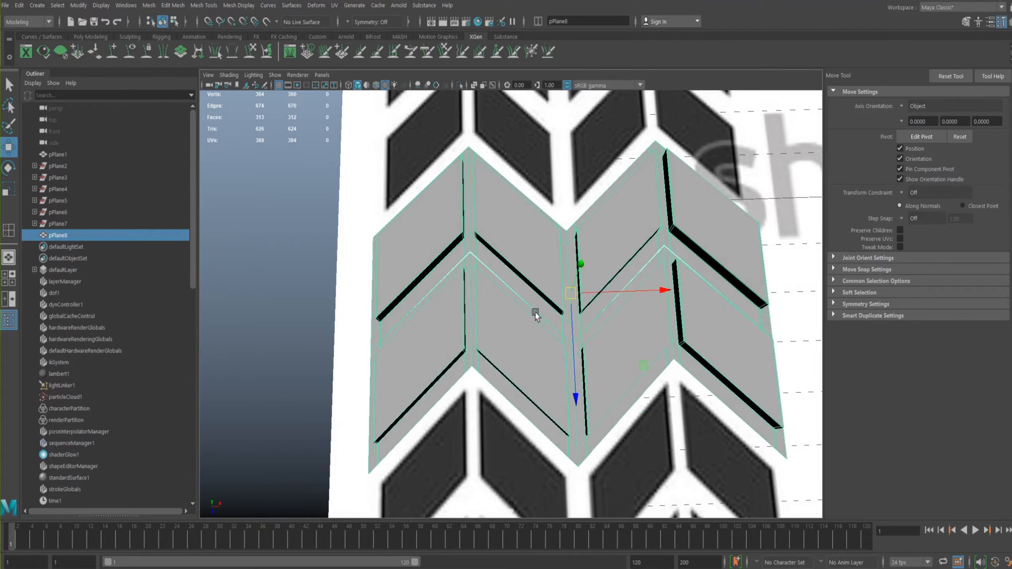
right_click_drag(483, 284, 441, 287)
- Select the overlapping vertices at the first groove corners along the zigzag seam between the two combined strips
left_click_drag(340, 252, 809, 490)
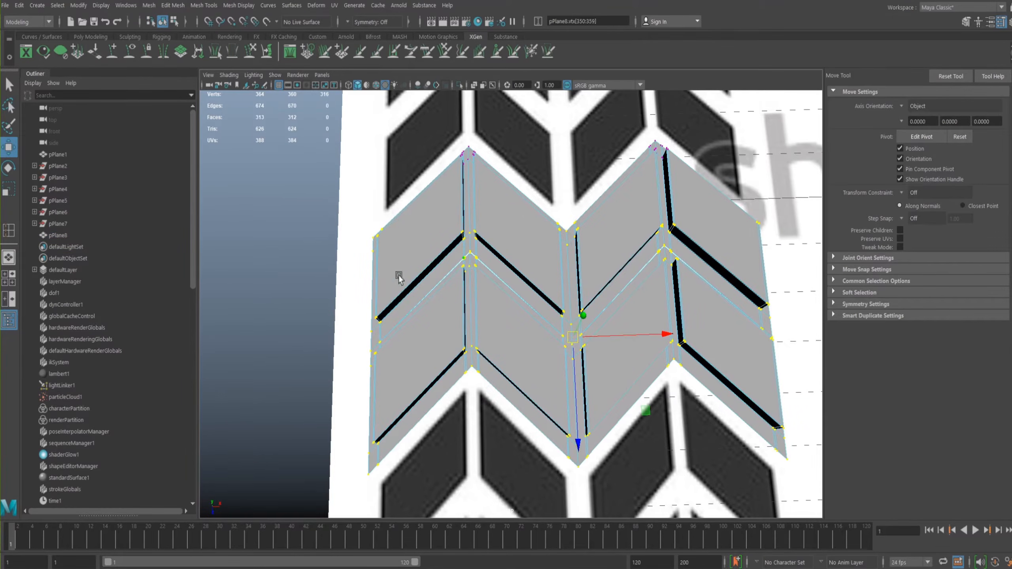
left_click_drag(331, 361, 765, 217)
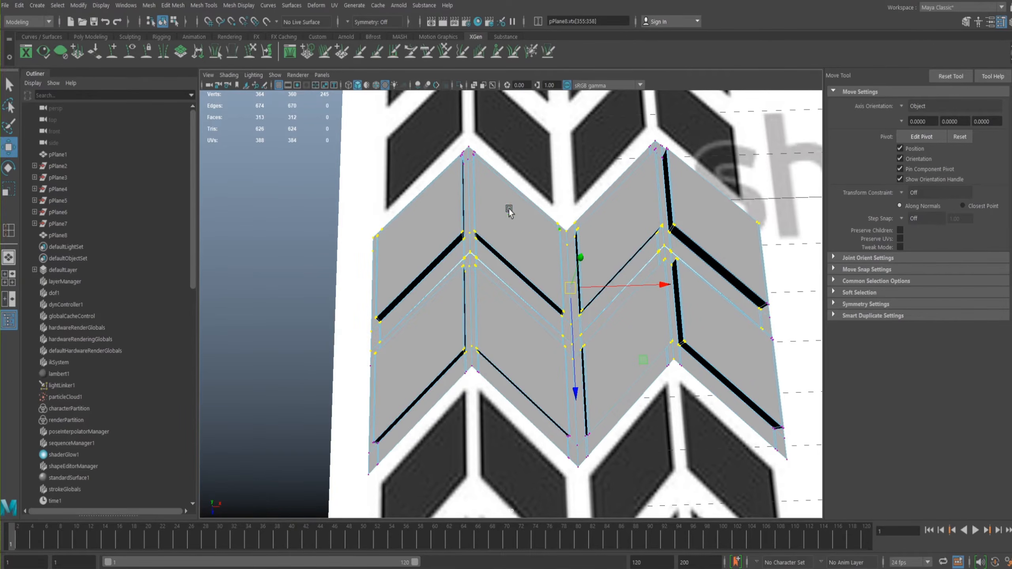
left_click_drag(476, 221, 576, 280, "alt")
scroll(549, 284, "up", 5)
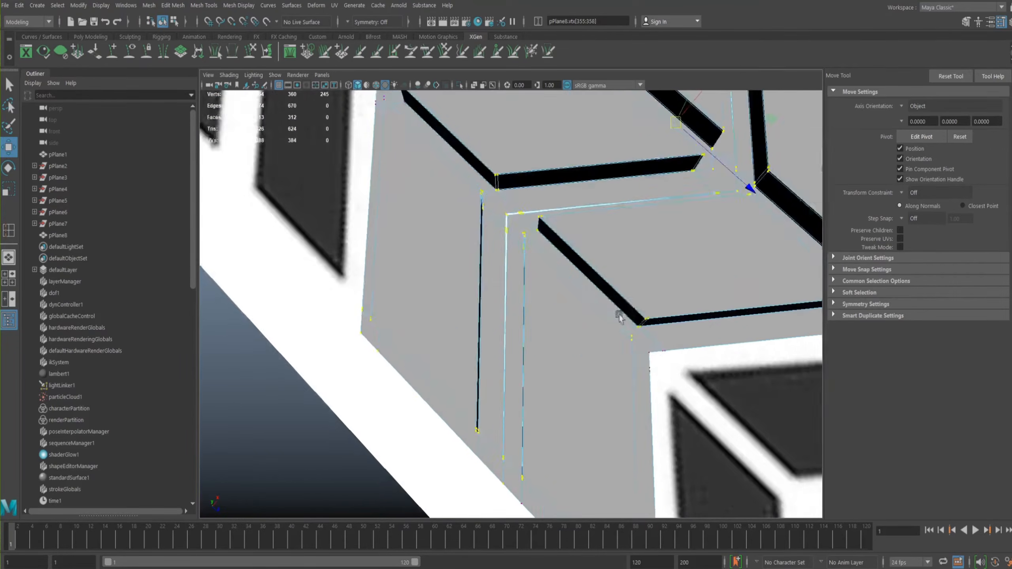
scroll(539, 295, "up", 3)
left_click_drag(549, 311, 549, 310)
left_click_drag(578, 259, 536, 275, "shift")
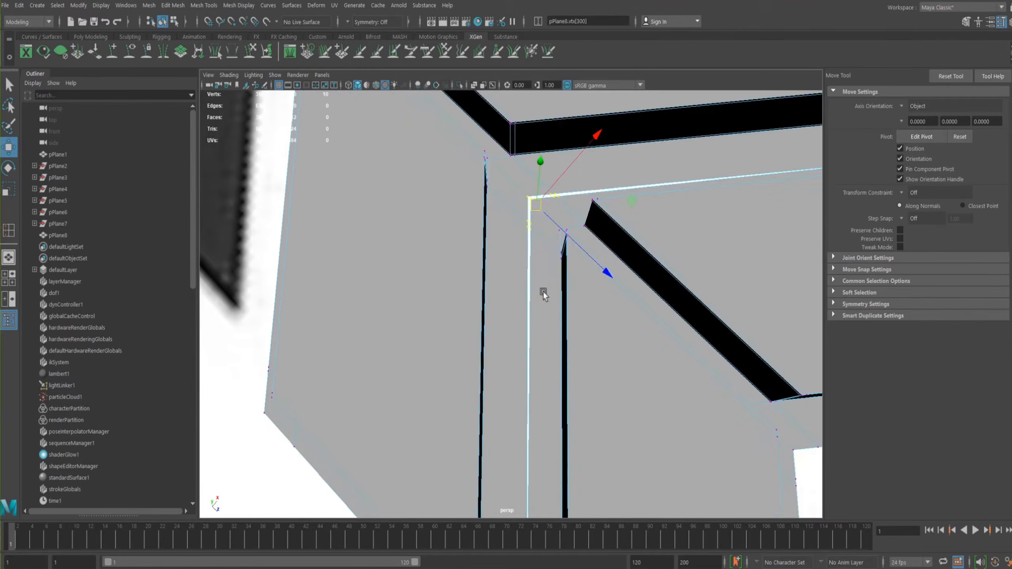
scroll(536, 275, "down", 4)
middle_click_drag(519, 271, 522, 189, "alt")
left_click_drag(498, 365, 513, 437, "shift")
left_click_drag(513, 436, 485, 309, "alt")
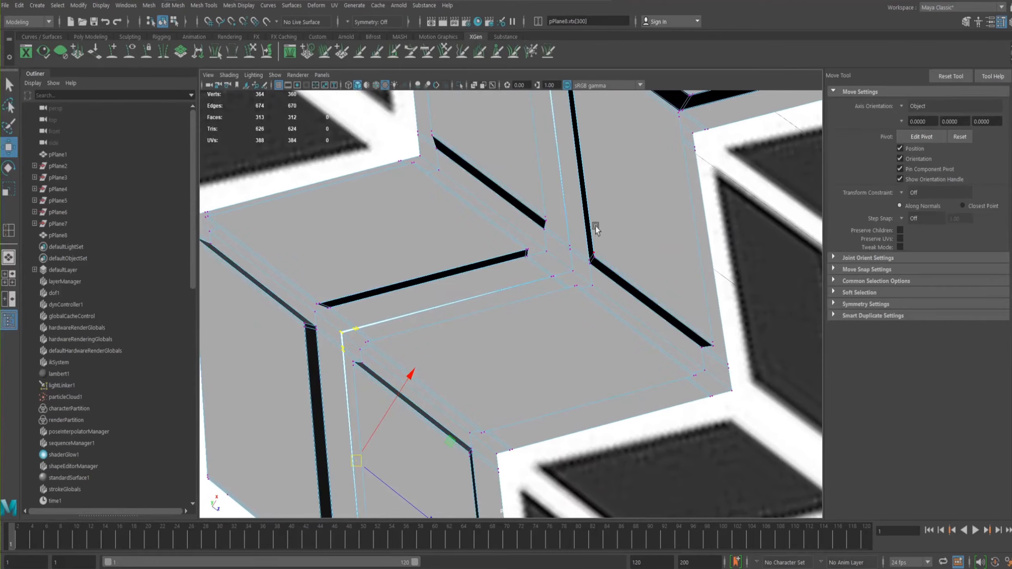
- Add the remaining overlapping vertices along the zigzag seam to the selection, and open the Merge Vertices options
left_click_drag(561, 268, 549, 281, "shift")
left_click_drag(561, 233, 579, 277, "shift")
middle_click_drag(532, 240, 540, 386, "alt")
left_click_drag(543, 156, 561, 193, "shift")
middle_click_drag(527, 188, 516, 263, "alt")
left_click_drag(567, 226, 603, 216, "shift")
left_click_drag(513, 257, 558, 106, "alt")
right_click_drag(607, 347, 461, 302, "alt")
left_click_drag(461, 301, 536, 273, "alt")
right_click_drag(535, 273, 689, 230, "alt")
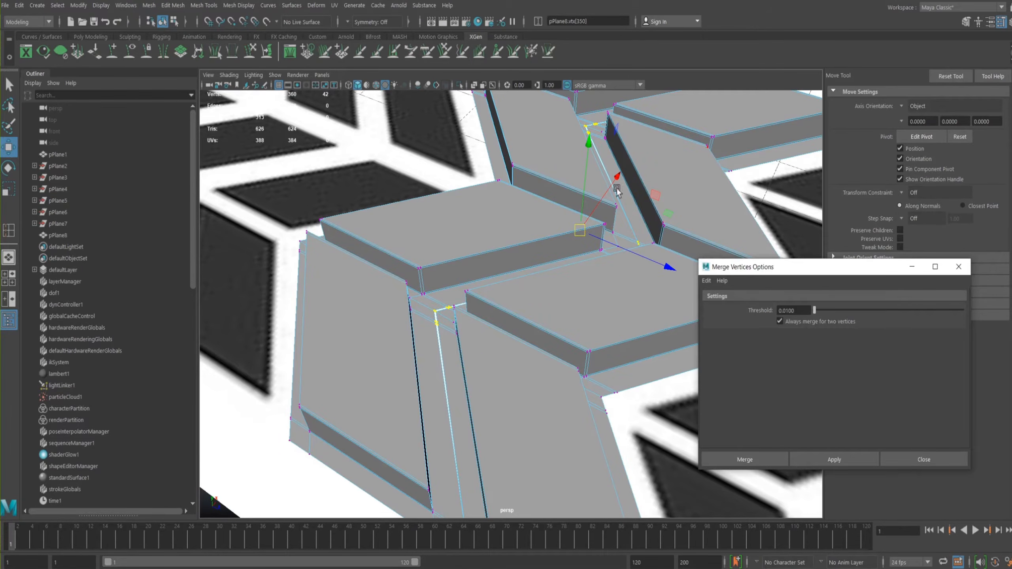
- Merge the selected seam vertices with a threshold of 0.01, keeping the merge options open
left_click_drag(754, 271, 696, 282)
left_click_drag(543, 166, 575, 218, "alt")
middle_click_drag(552, 242, 527, 205, "alt")
right_click_drag(570, 226, 564, 212, "alt")
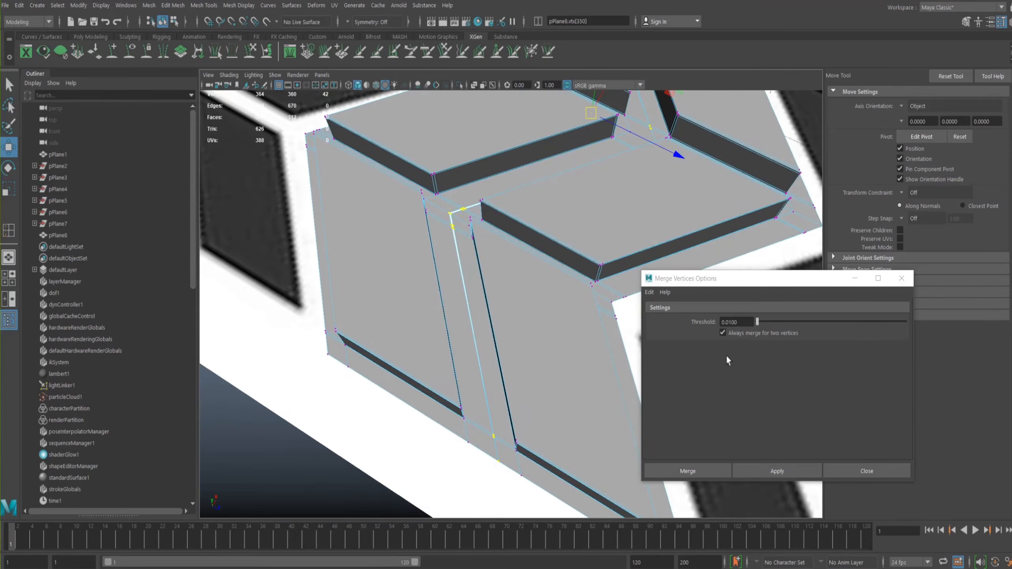
left_click(775, 471)
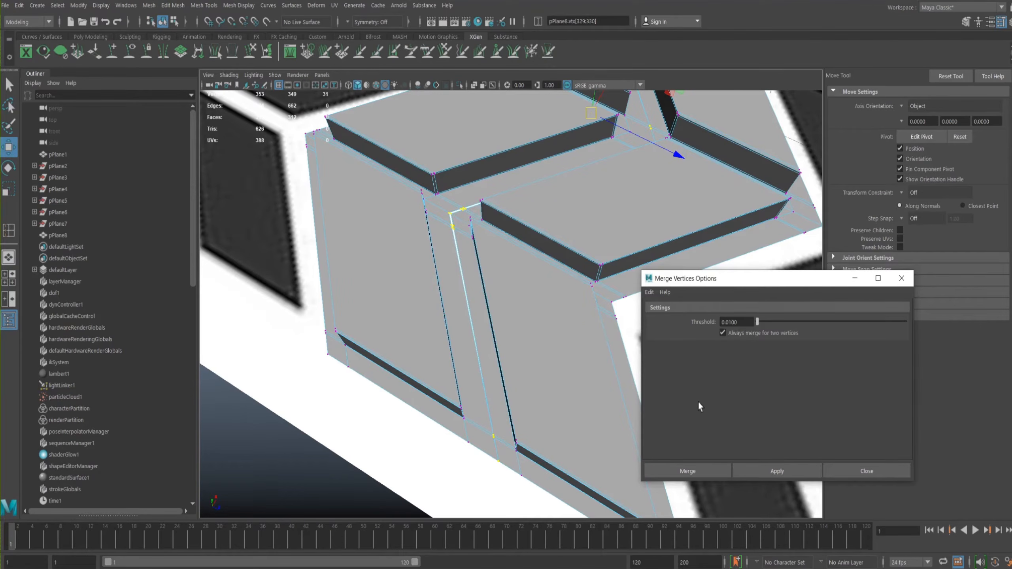
- Try merging the seam vertices with a threshold of 0.05, inspect a groove corner, and undo the merge
left_click_drag(738, 324, 723, 324)
left_click_drag(731, 323, 728, 323)
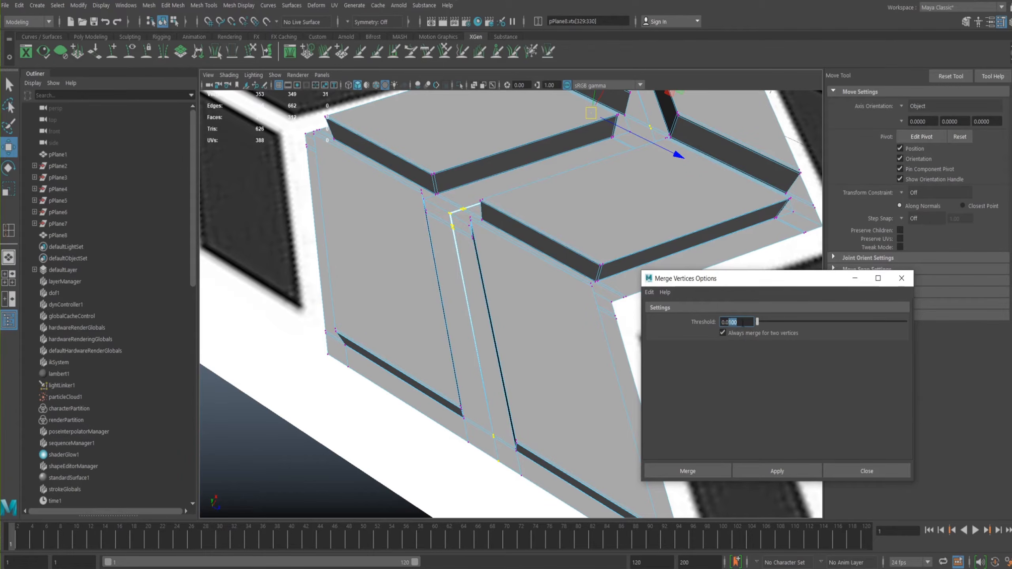
left_click(755, 471)
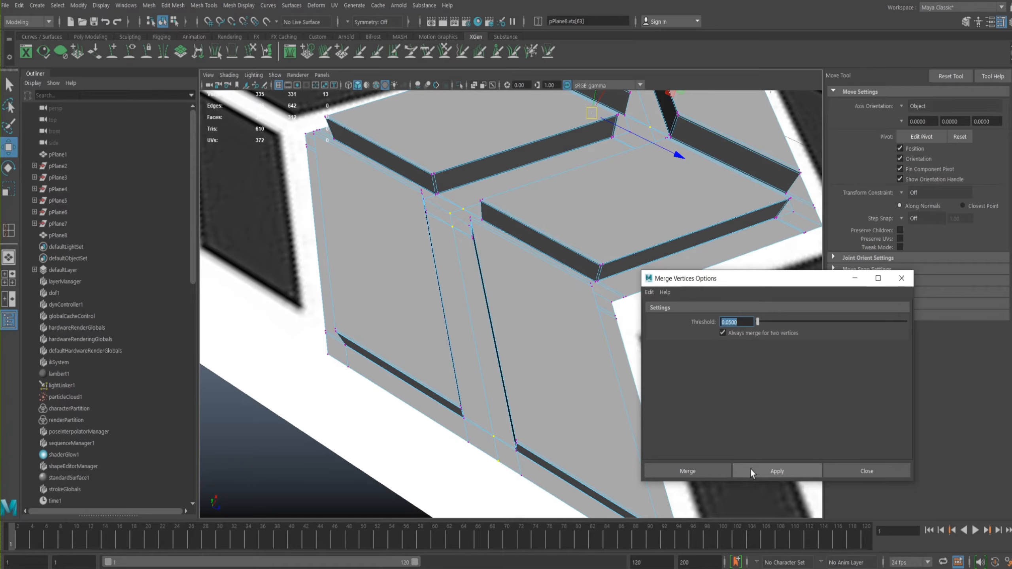
left_click_drag(548, 291, 406, 306, "alt")
scroll(537, 316, "up", 10)
key("ctrl+z")
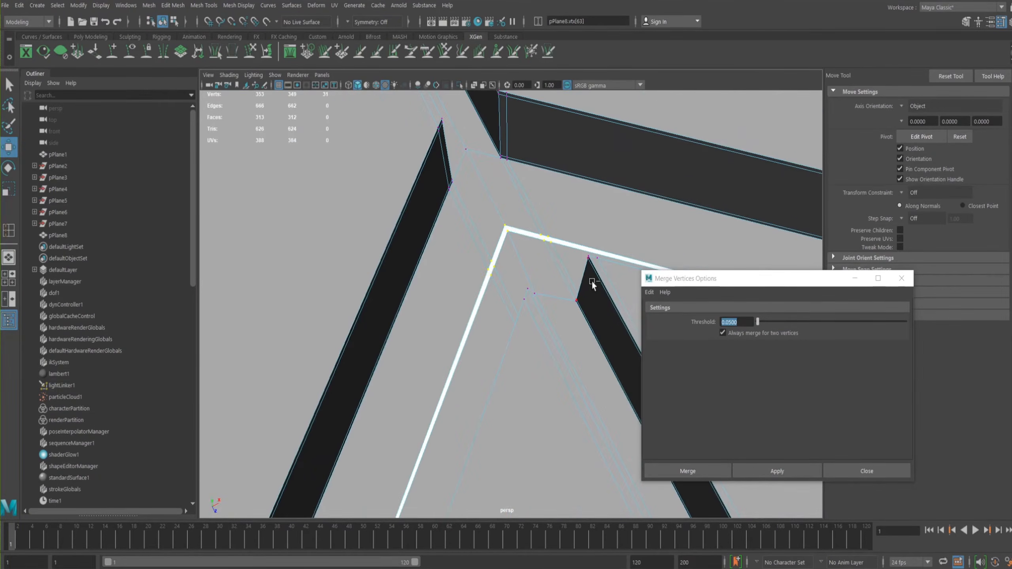
- Set the merge threshold to 0.025 and apply it to the selected seam vertices
left_click(731, 322)
type("250")
key("Return")
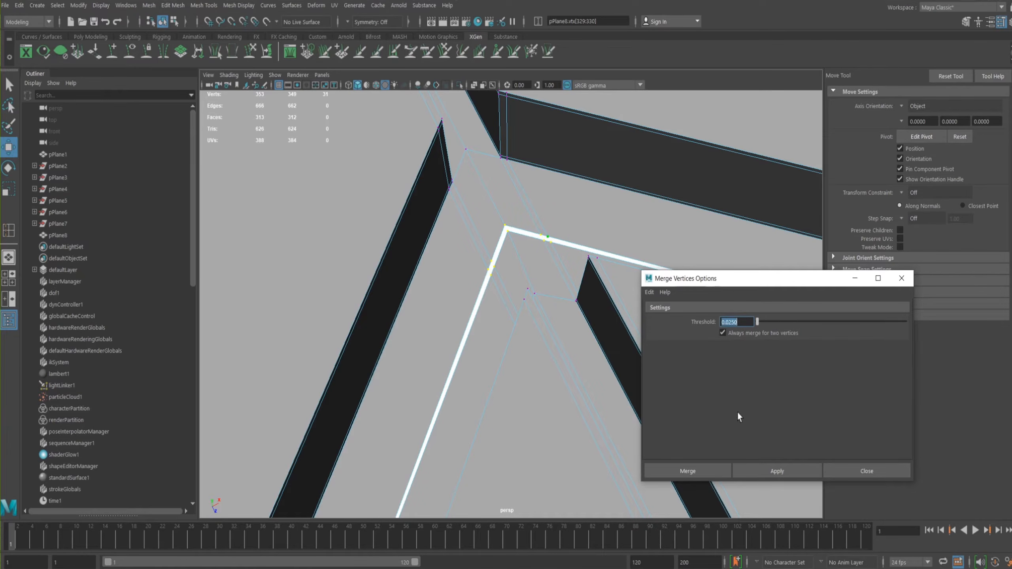
left_click(762, 469)
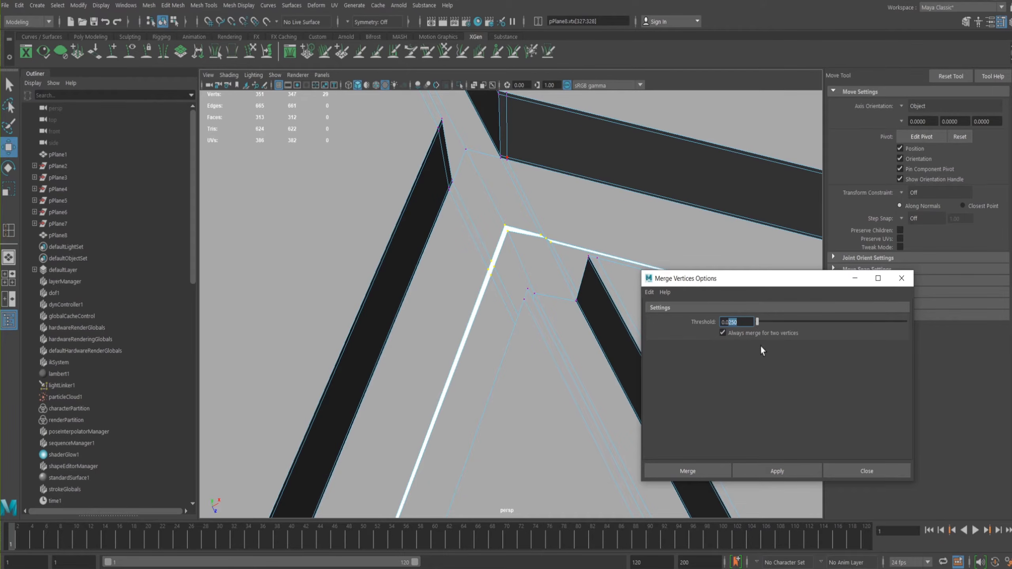
- Raise the merge threshold to 0.03, merge the remaining selected seam vertices, and close the merge options
key("Return")
left_click(788, 469)
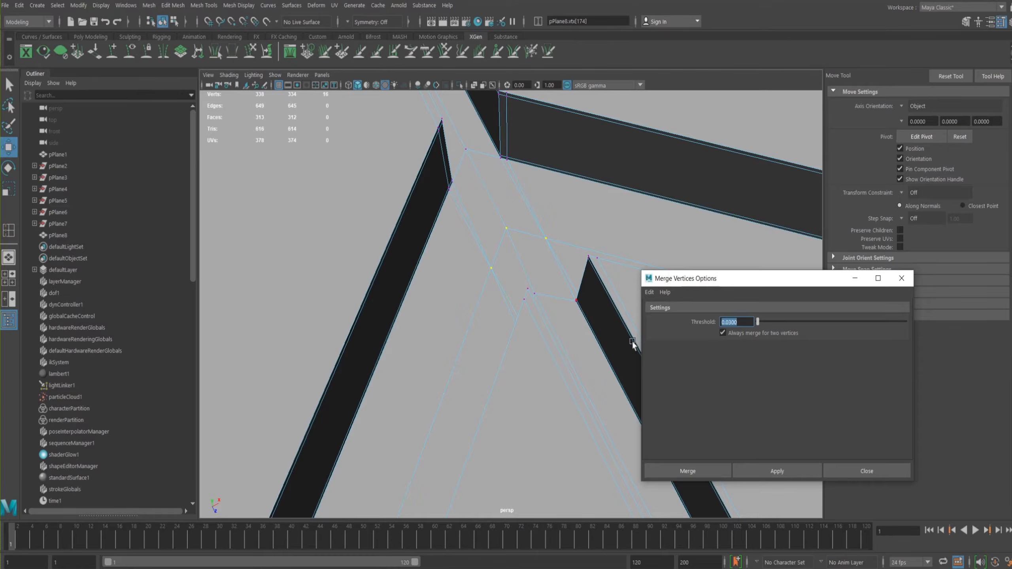
left_click_drag(632, 340, 639, 362, "alt")
left_click(853, 472)
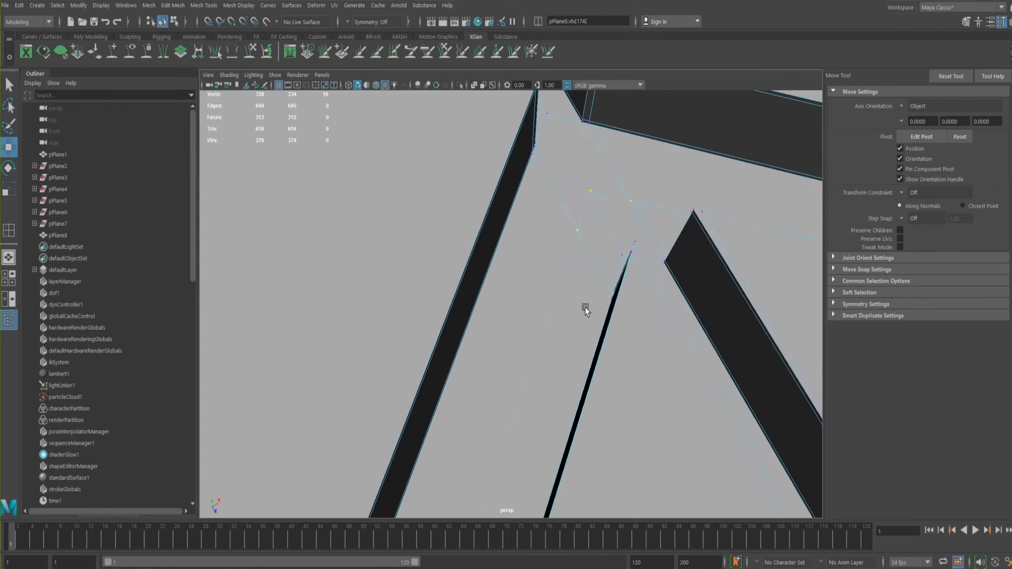
- Undo the last merges of the selected seam vertices on the tread strip
key("ctrl+z")
key("ctrl+z")
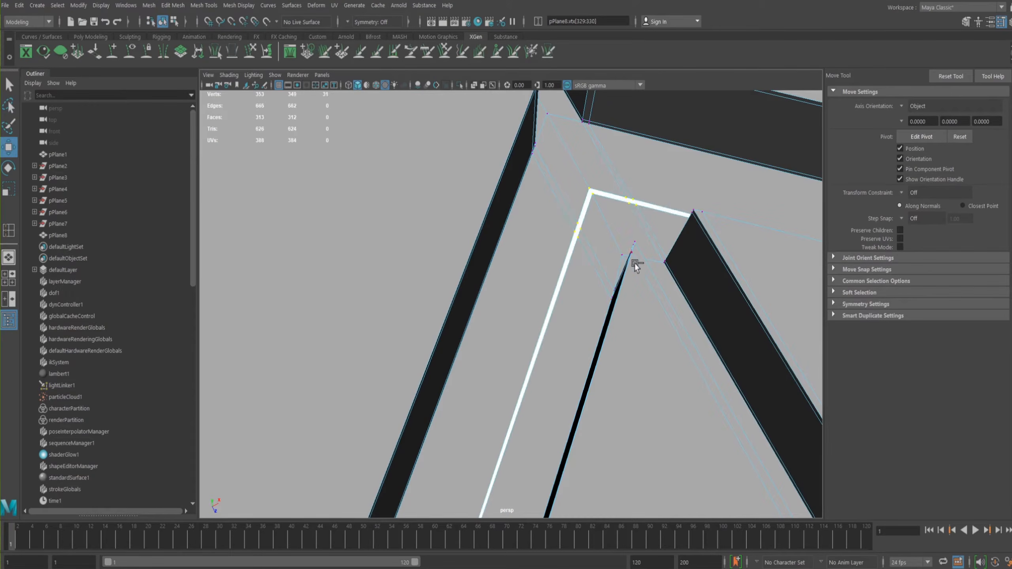
left_click_drag(591, 240, 538, 313, "alt")
right_click_drag(538, 312, 510, 253, "alt")
left_click_drag(511, 253, 484, 281, "alt")
right_click_drag(484, 281, 552, 323, "alt")
middle_click_drag(552, 323, 599, 268, "alt")
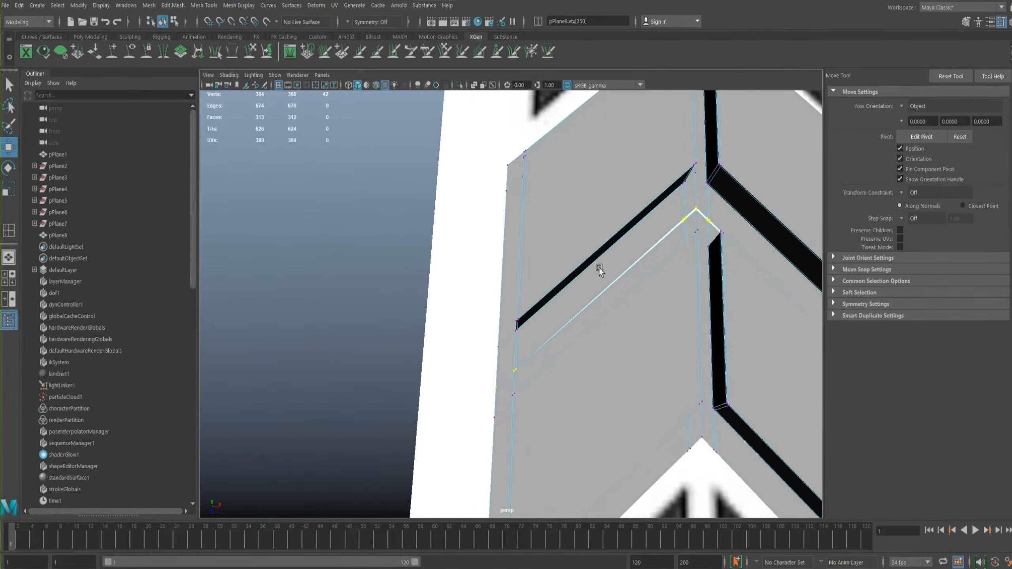
- Merge the doubled seam vertices pair by pair near the strip's outer edge, using a distance threshold of 0.03
right_click_drag(599, 268, 629, 346, "alt")
left_click_drag(629, 347, 552, 293, "alt")
right_click_drag(517, 276, 552, 225, "shift")
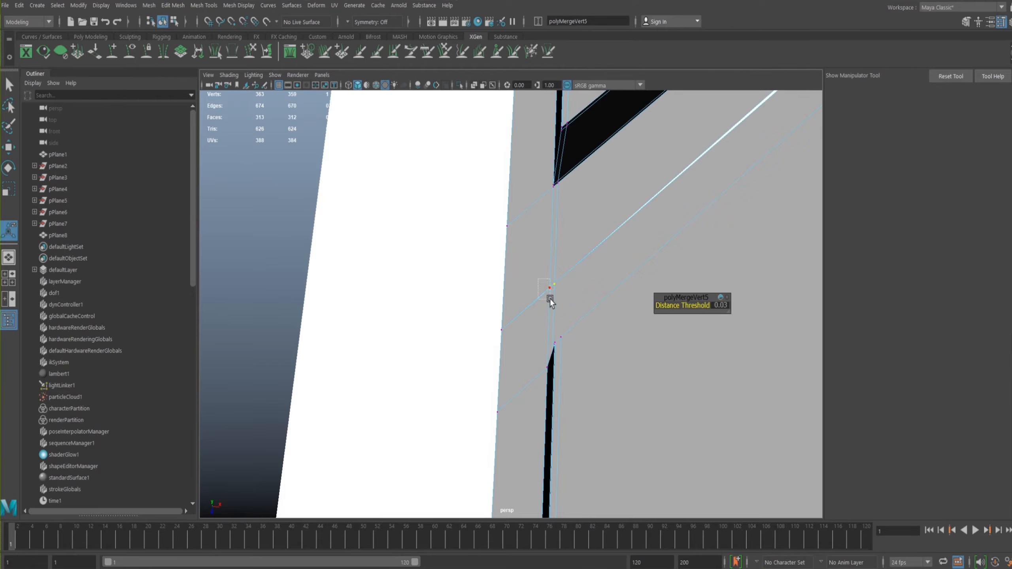
left_click_drag(549, 299, 549, 298)
right_click_drag(528, 283, 574, 226, "shift")
left_click_drag(528, 219, 480, 313, "alt")
left_click_drag(443, 371, 480, 322)
key("g")
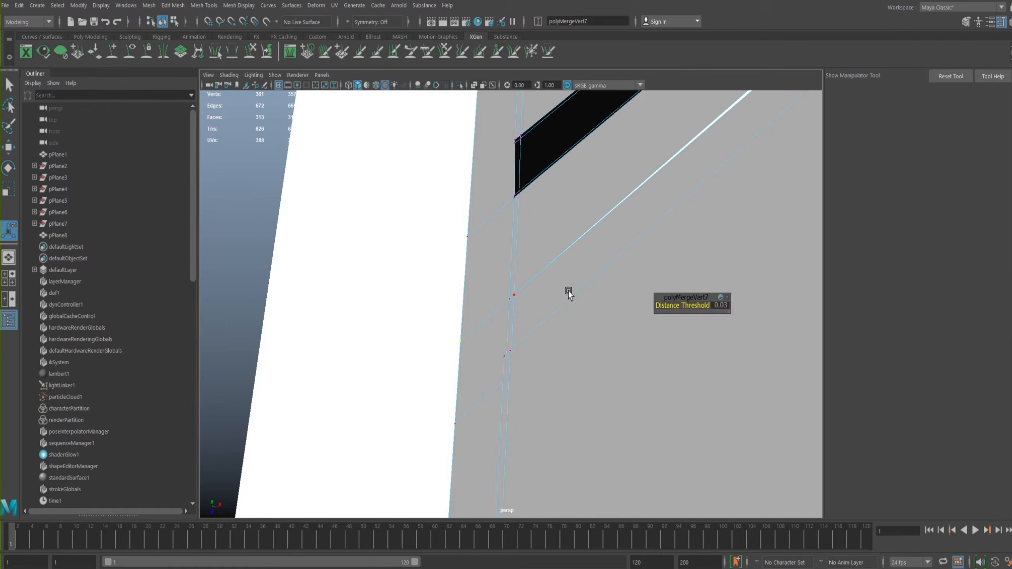
- Merge the remaining doubled vertex pairs along the seam around the chevron peak and return to object selection
middle_click_drag(577, 261, 457, 395, "alt")
left_click_drag(522, 308, 493, 284, "alt")
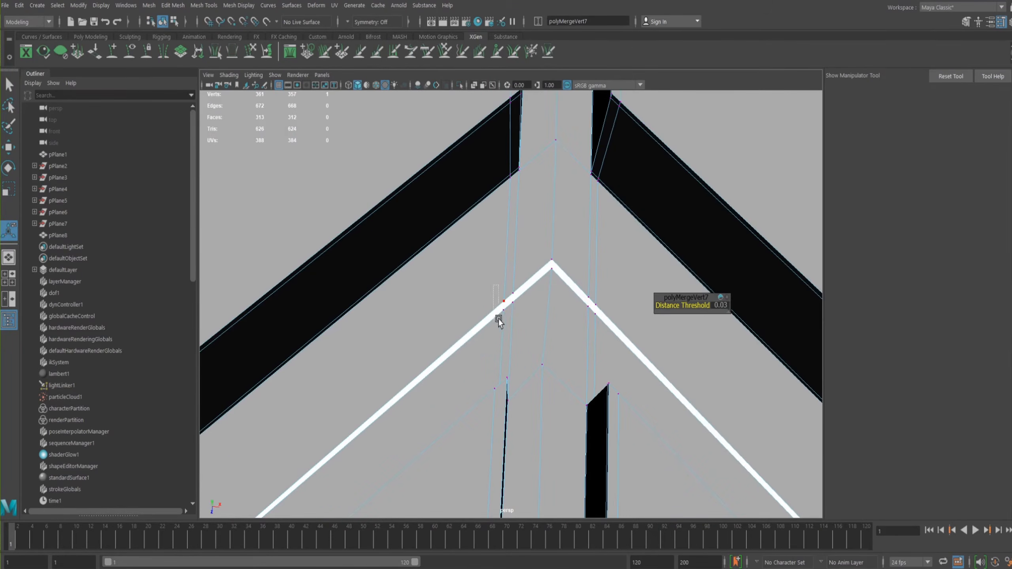
left_click_drag(504, 325, 504, 324)
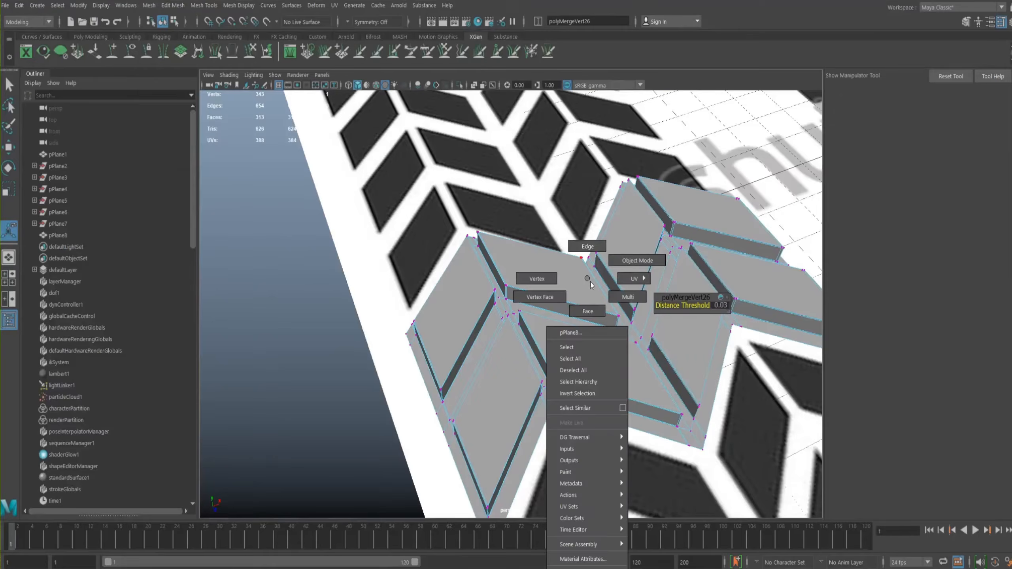
right_click_drag(590, 281, 634, 264)
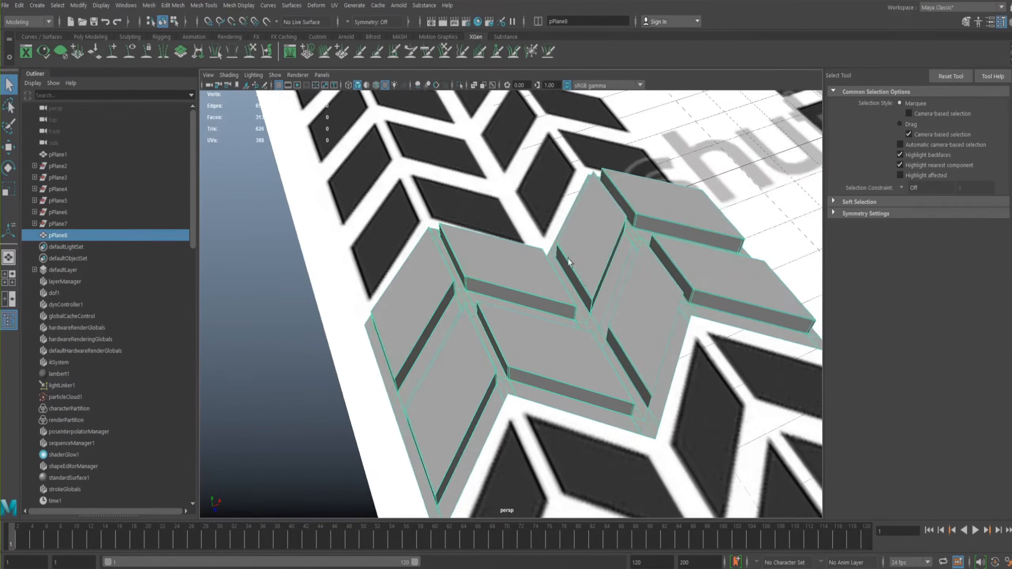
- Preview the merged tread strip with smoothing and switch back to the unsmoothed display
scroll(566, 268, "down", 3)
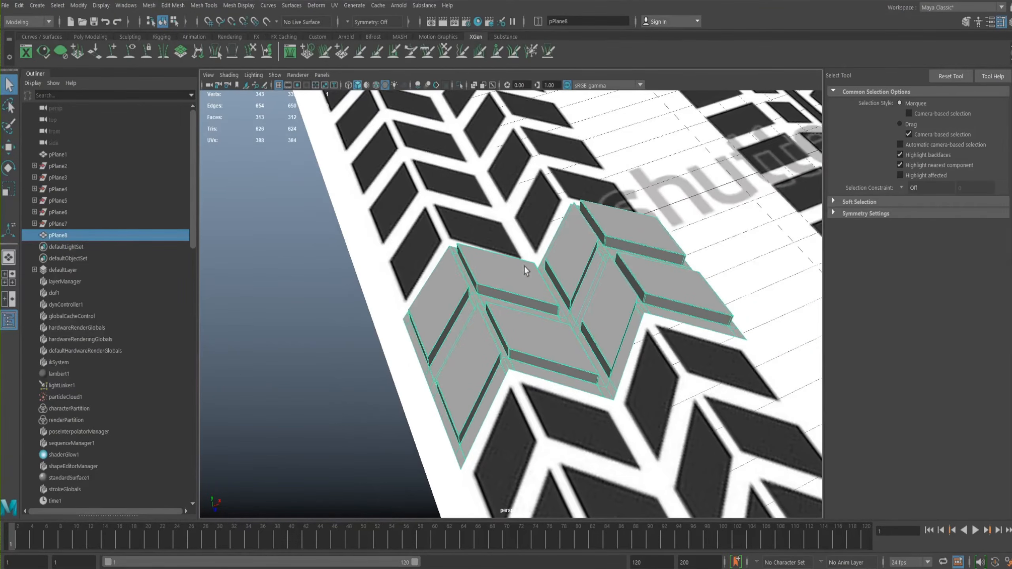
left_click_drag(524, 266, 583, 248, "alt")
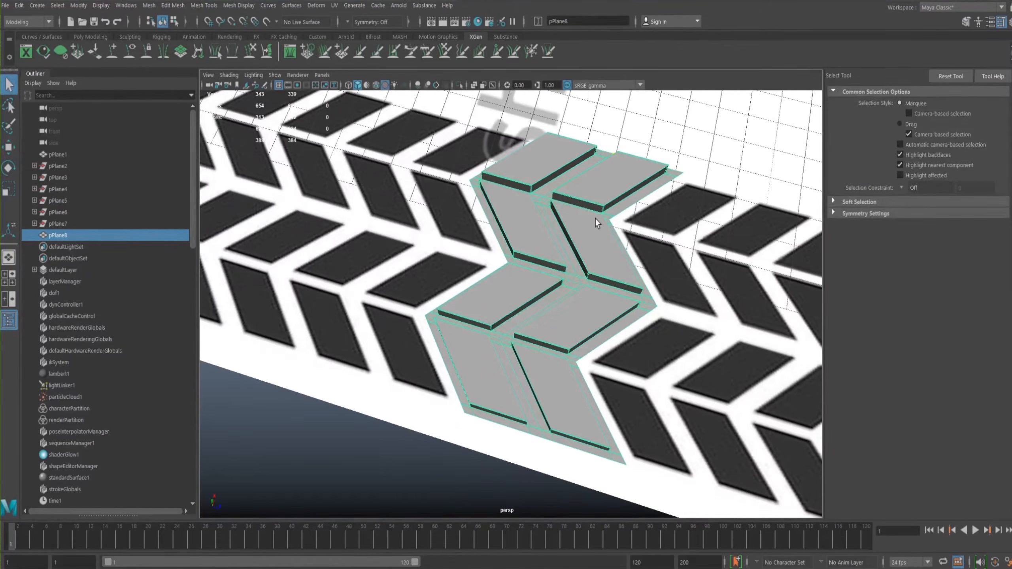
key("w")
left_click_drag(549, 276, 570, 164, "alt")
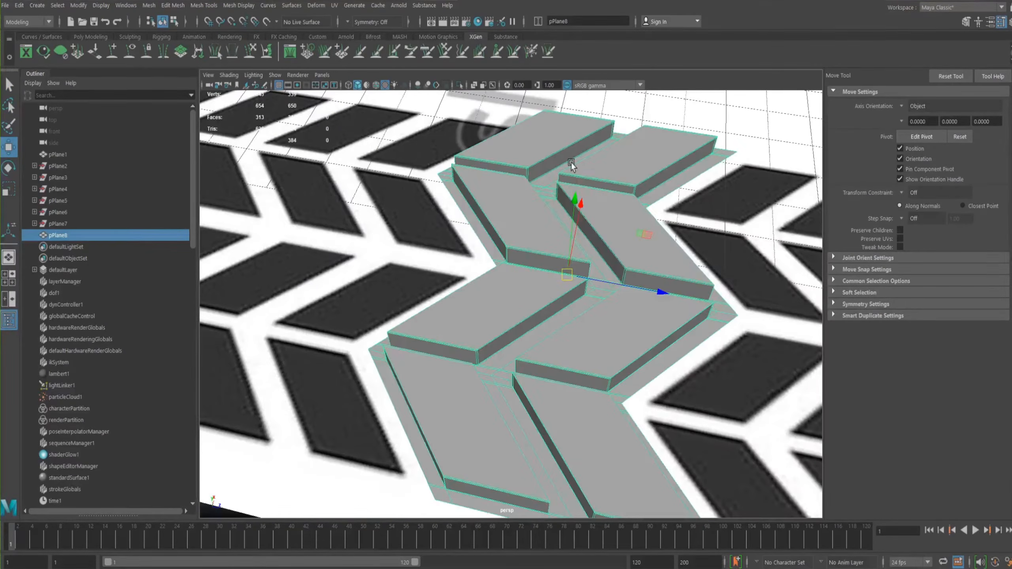
key("3")
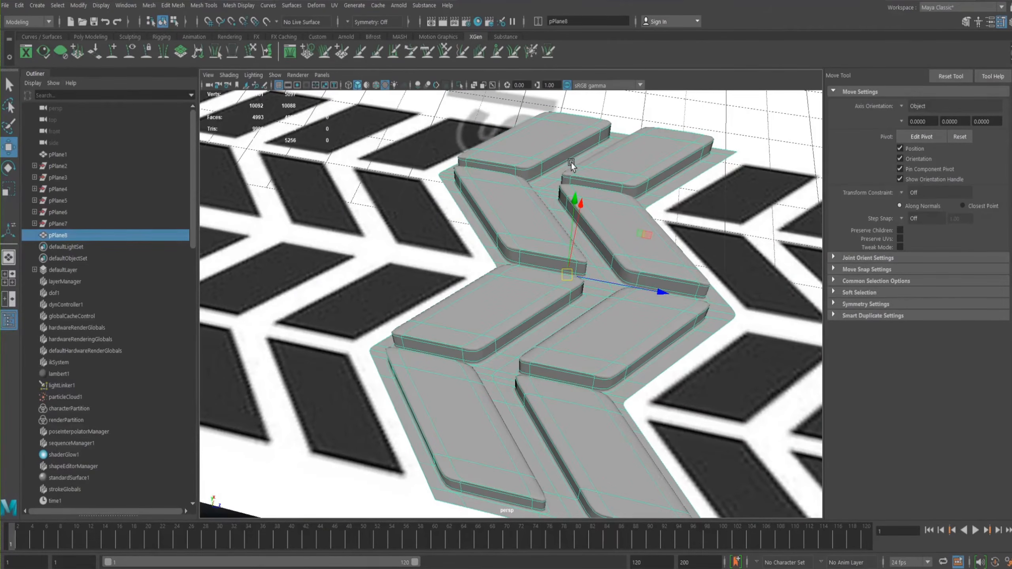
key("1")
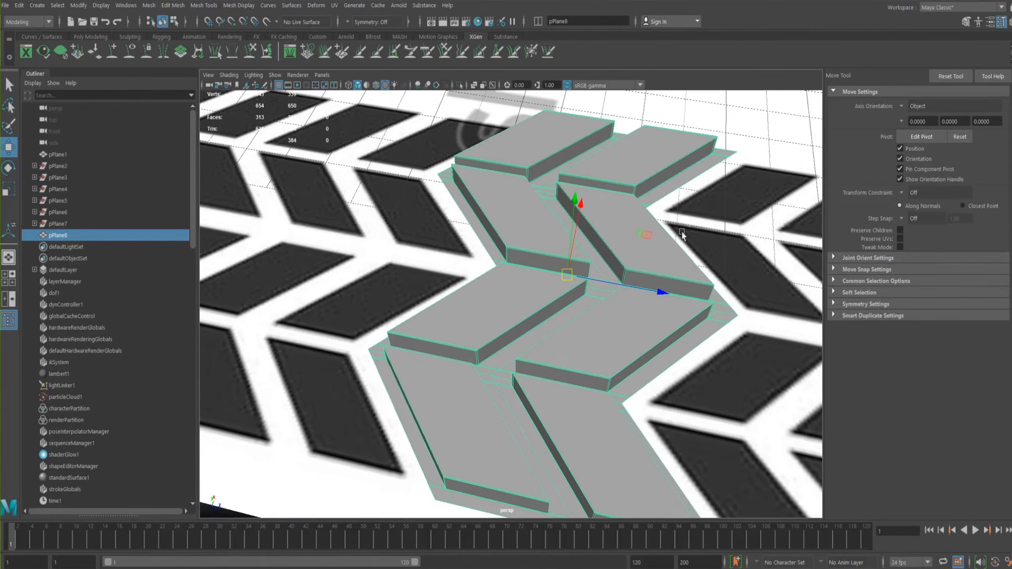
key("ctrl+d")
left_click_drag(673, 294, 916, 323)
left_click_drag(670, 283, 622, 256, "alt")
key("Delete")
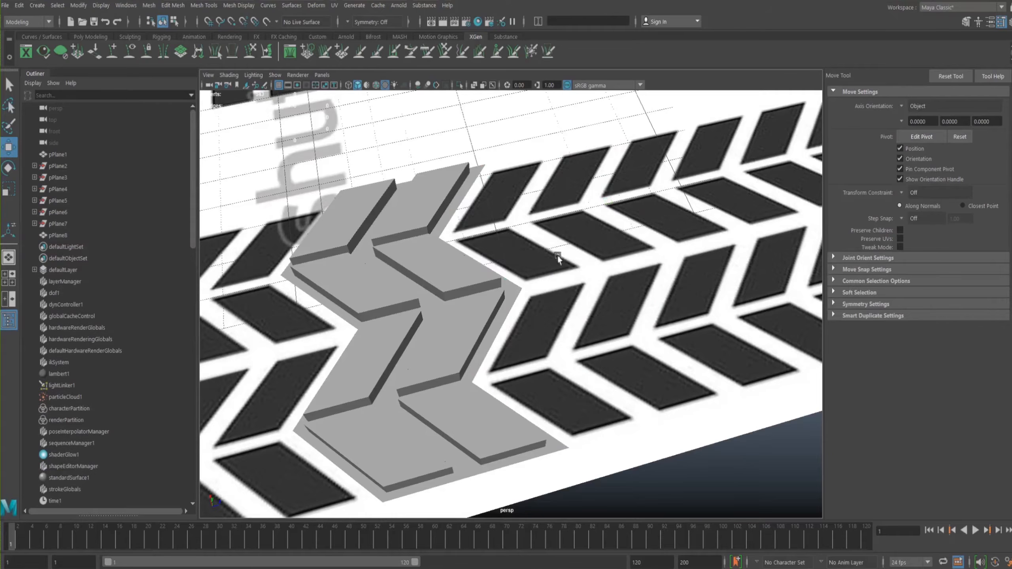
- Duplicate the merged tread strip and move the copy along the tread's length, clear of the original
left_click(480, 285)
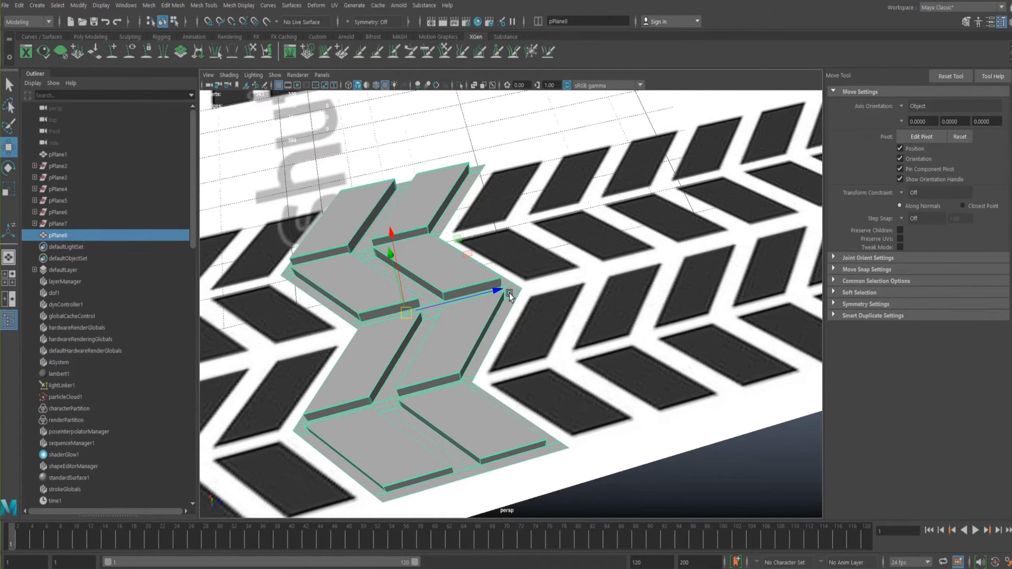
key("ctrl+d")
left_click_drag(506, 292, 667, 263)
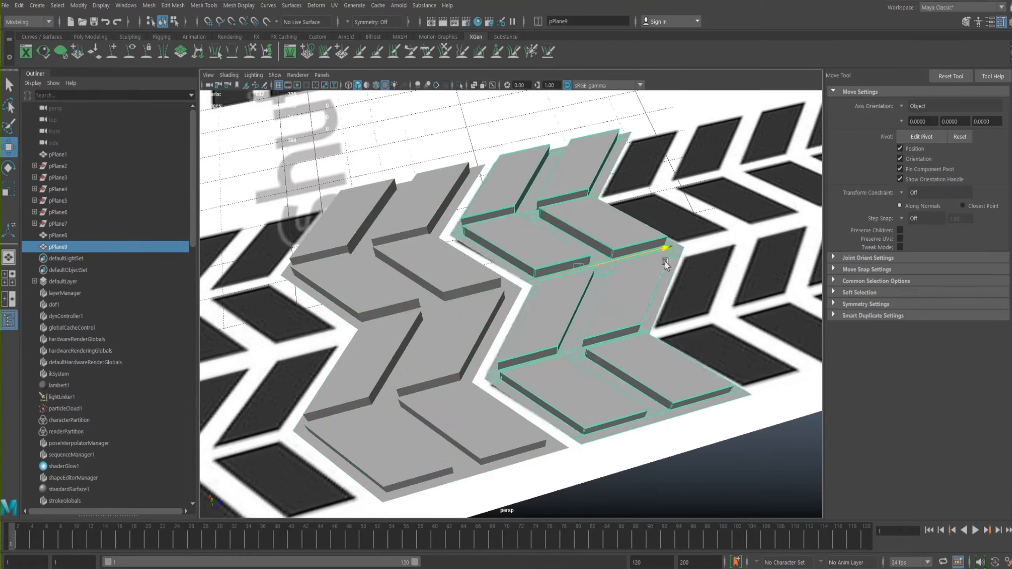
scroll(585, 277, "up", 10)
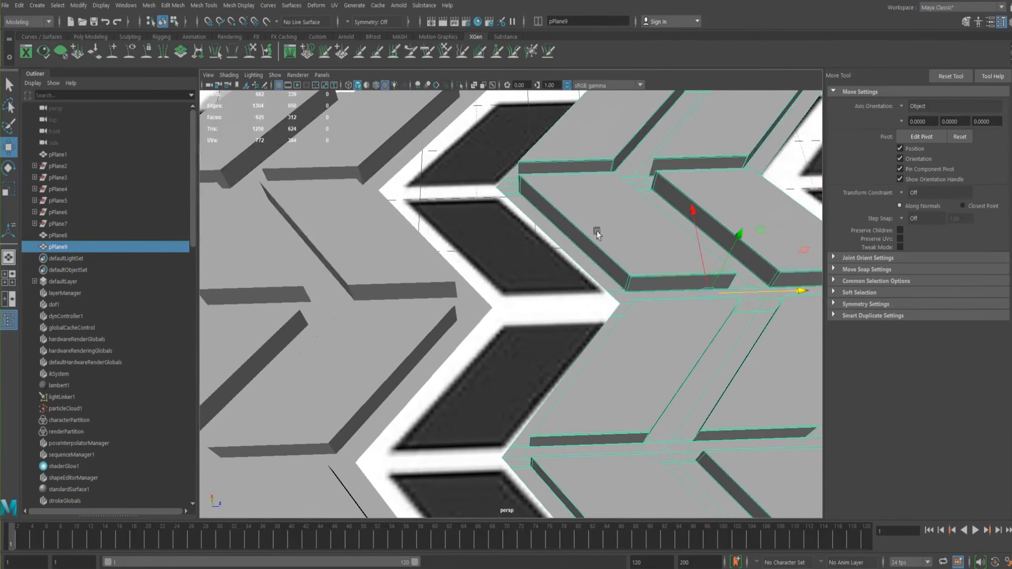
- Snap the copy's pivot to its inner chevron corner vertex and snap the copy onto the original strip's matching corner
key("d")
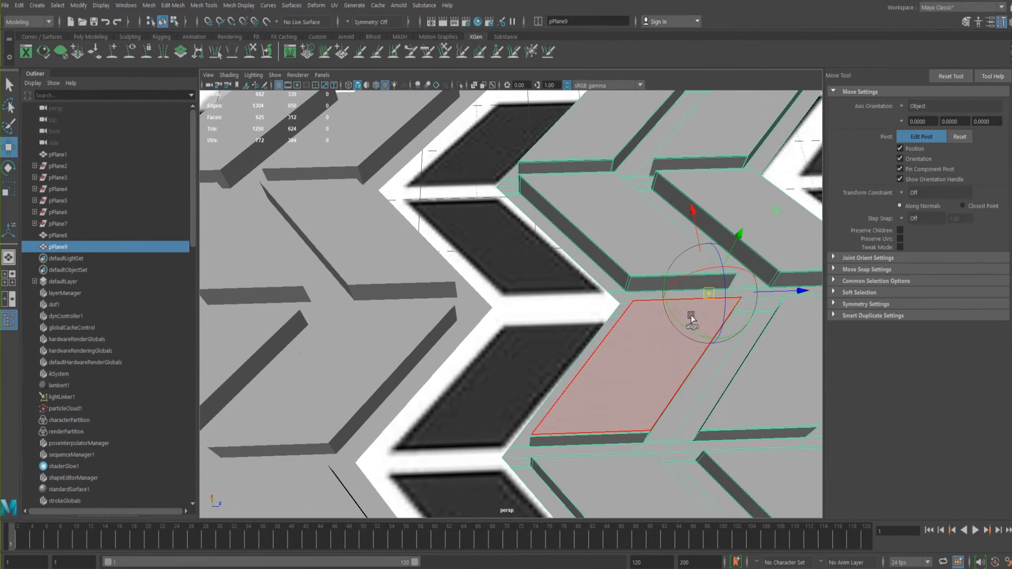
key("v")
left_click_drag(709, 293, 624, 312)
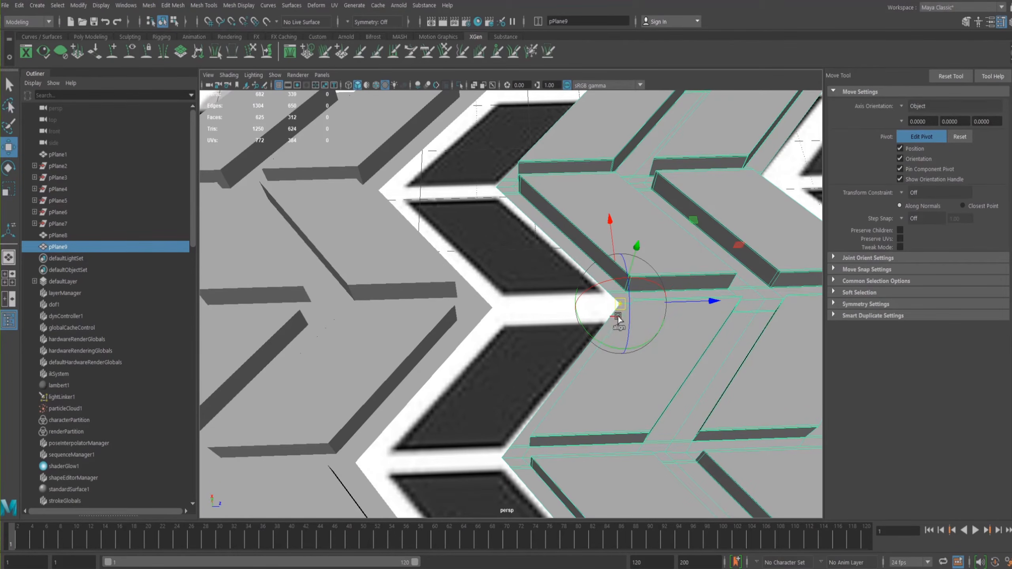
key("d")
key("v")
left_click_drag(620, 303, 621, 306)
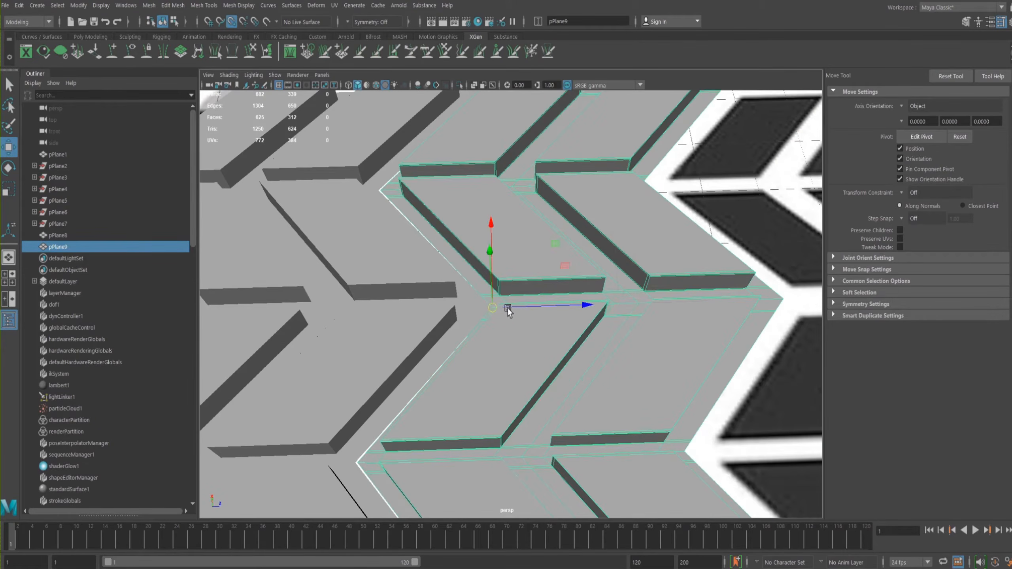
- Examine the joint between the two tread strips from several angles
left_click_drag(476, 269, 510, 278, "alt")
right_click_drag(509, 278, 351, 282, "alt")
left_click_drag(550, 279, 674, 336, "alt")
right_click_drag(609, 309, 638, 302, "alt")
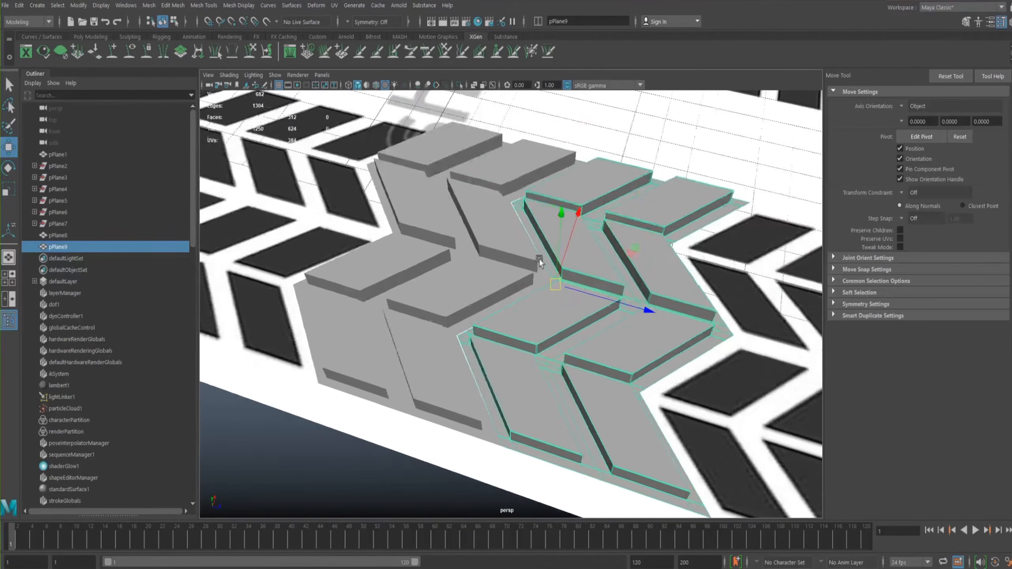
middle_click_drag(538, 265, 591, 277, "alt")
left_click_drag(591, 277, 610, 289, "alt")
left_click_drag(558, 267, 536, 329, "alt")
right_click_drag(541, 333, 592, 315, "alt")
middle_click_drag(591, 314, 581, 267, "alt")
mouse_move(529, 288)
right_mouse_down()
mouse_move(508, 286)
mouse_move(536, 288)
right_mouse_up()
middle_click_drag(552, 274, 443, 291, "alt")
right_click_drag(442, 290, 376, 254, "alt")
right_click_drag(479, 258, 654, 361, "alt")
right_click_drag(467, 282, 454, 271)
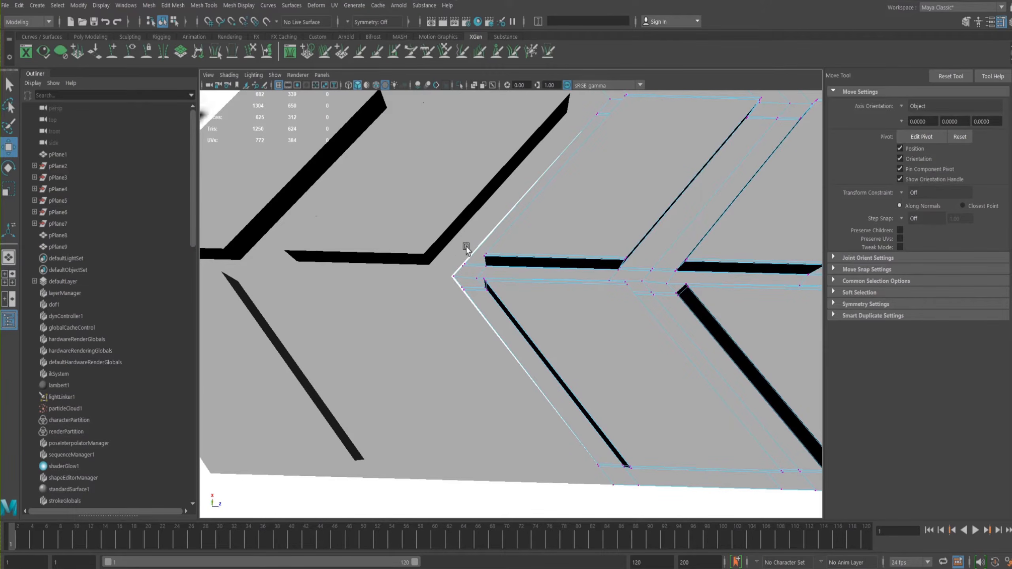
- Select the copy's corner vertex at the joint and check the viewport shading options
middle_click_drag(524, 264, 584, 309, "alt")
left_click(510, 323)
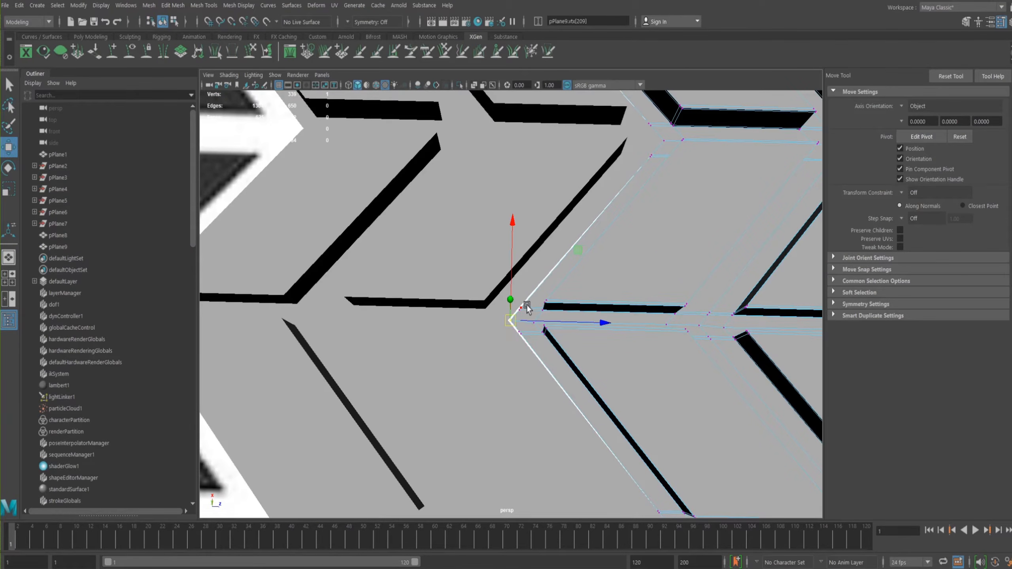
left_click(208, 76)
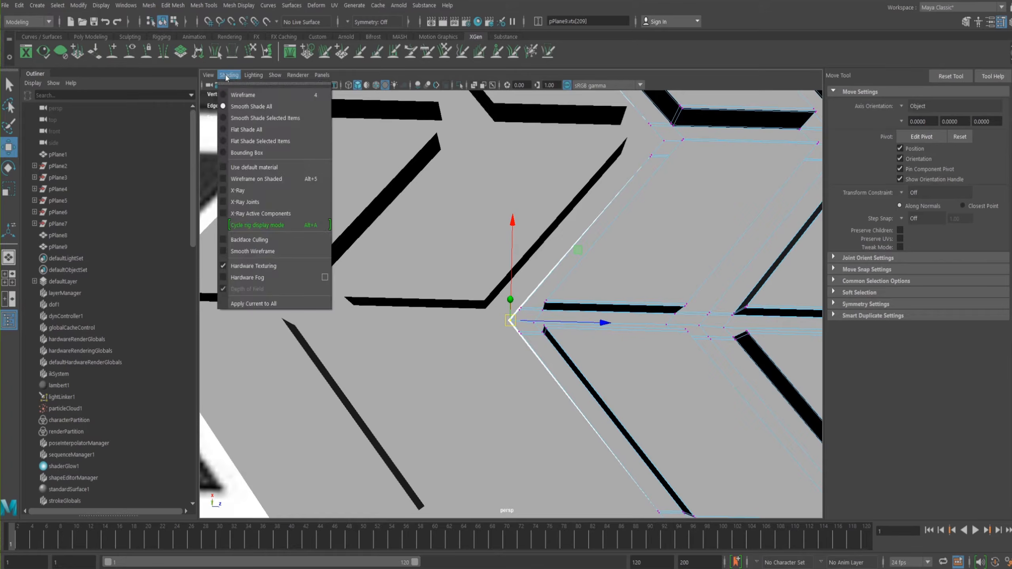
left_click(261, 178)
scroll(501, 315, "down", 6)
left_click_drag(493, 262, 474, 250, "alt")
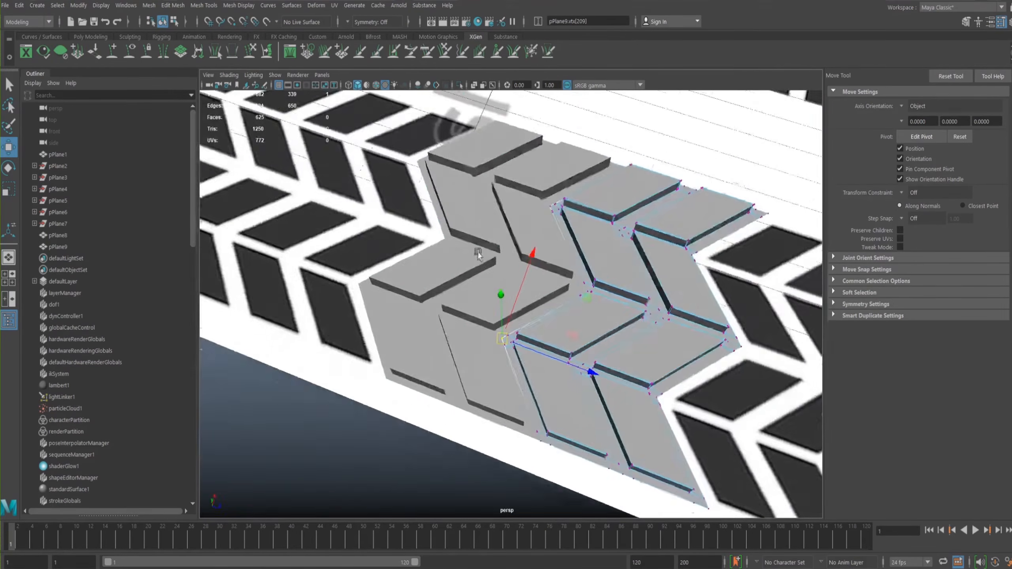
- Select each strip in turn to compare their edges along the joint
scroll(474, 250, "up", 5)
left_click(550, 272)
left_click_drag(554, 242, 644, 317, "alt")
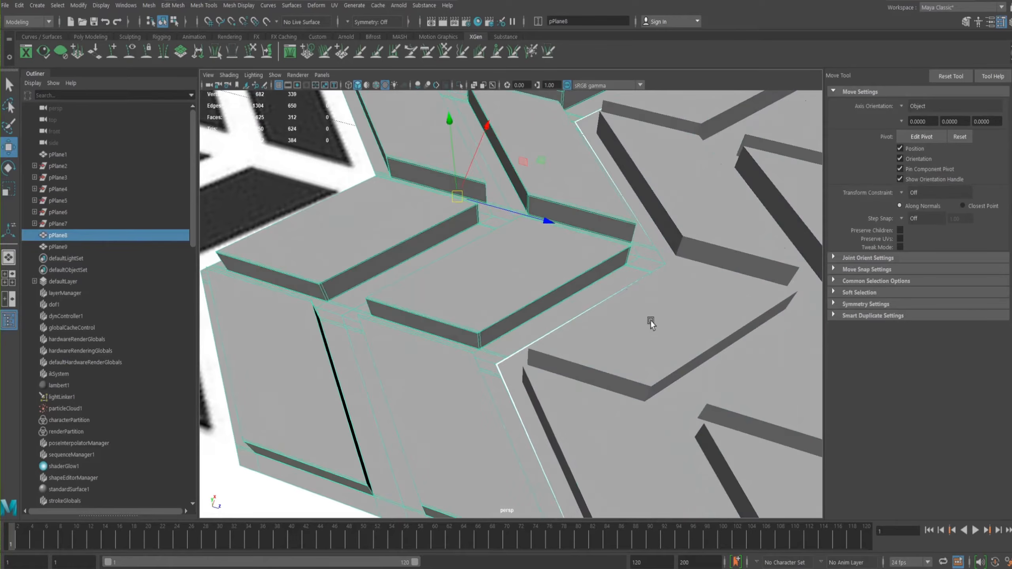
left_click(650, 320)
left_click_drag(614, 257, 671, 309, "alt")
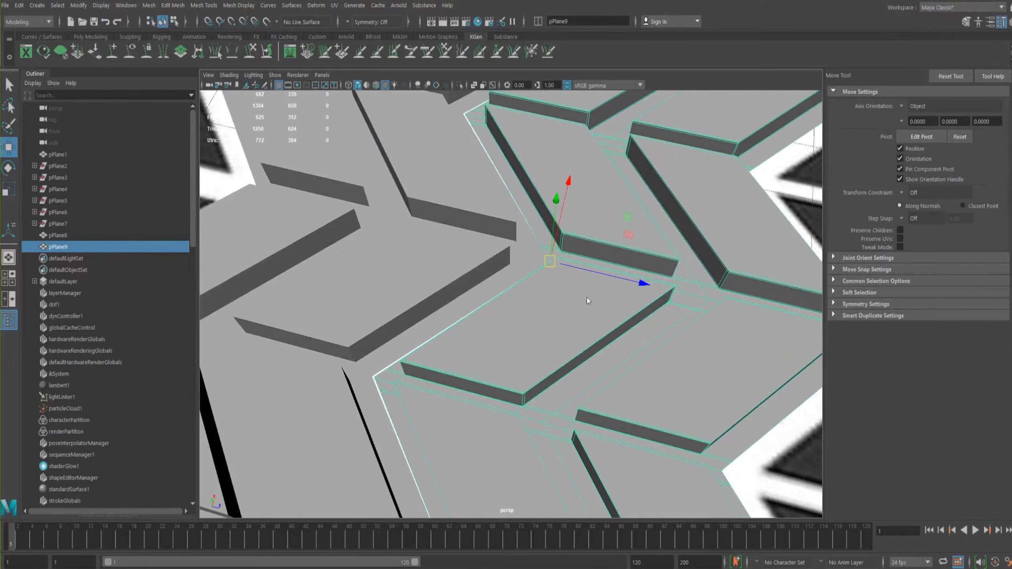
key("F9")
mouse_move(606, 287)
right_mouse_down()
mouse_move(659, 284)
mouse_move(589, 288)
mouse_move(598, 281)
right_mouse_up()
middle_click_drag(598, 281, 643, 330, "alt")
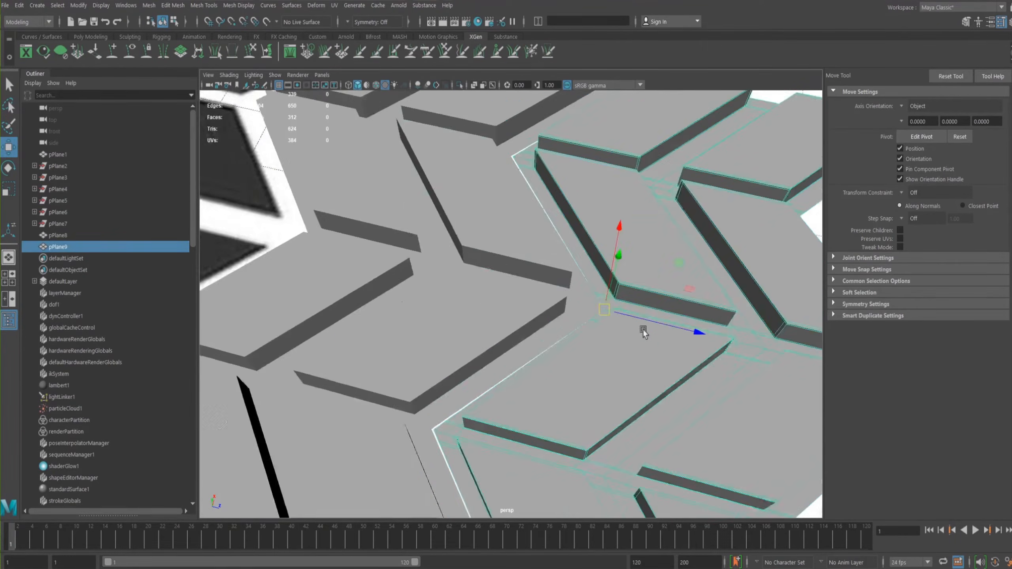
- Move the copied strip to the opposite side of the original strip and line it up with that edge
scroll(638, 327, "down", 5)
left_click_drag(654, 327, 309, 228)
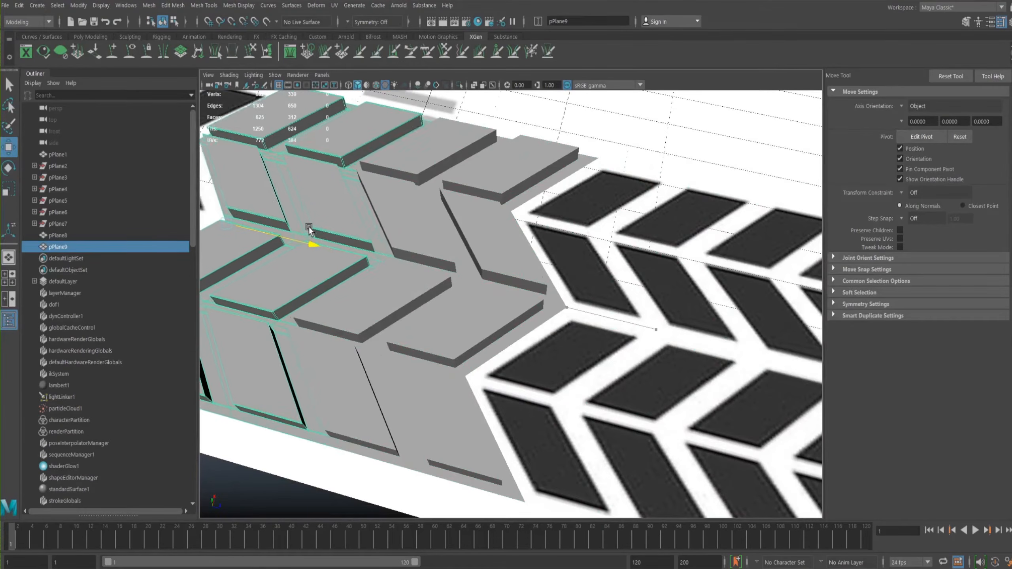
middle_click_drag(309, 229, 554, 255, "alt")
left_click_drag(553, 256, 514, 284, "alt")
left_click_drag(518, 284, 534, 263, "alt")
- Try to combine the two adjoining tread strips into one mesh
left_click(612, 339)
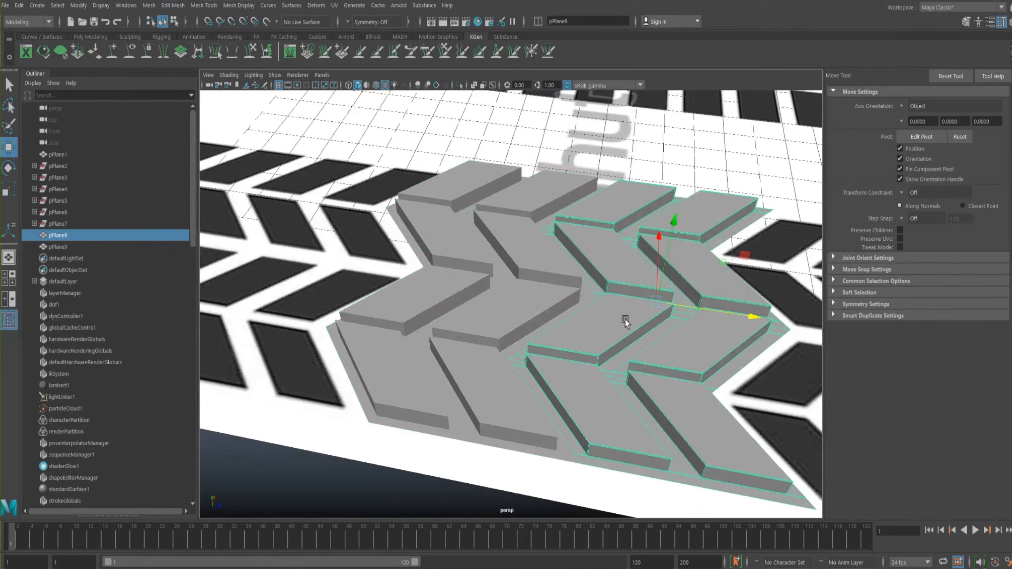
left_click_drag(584, 334, 551, 300, "alt")
left_click(551, 301)
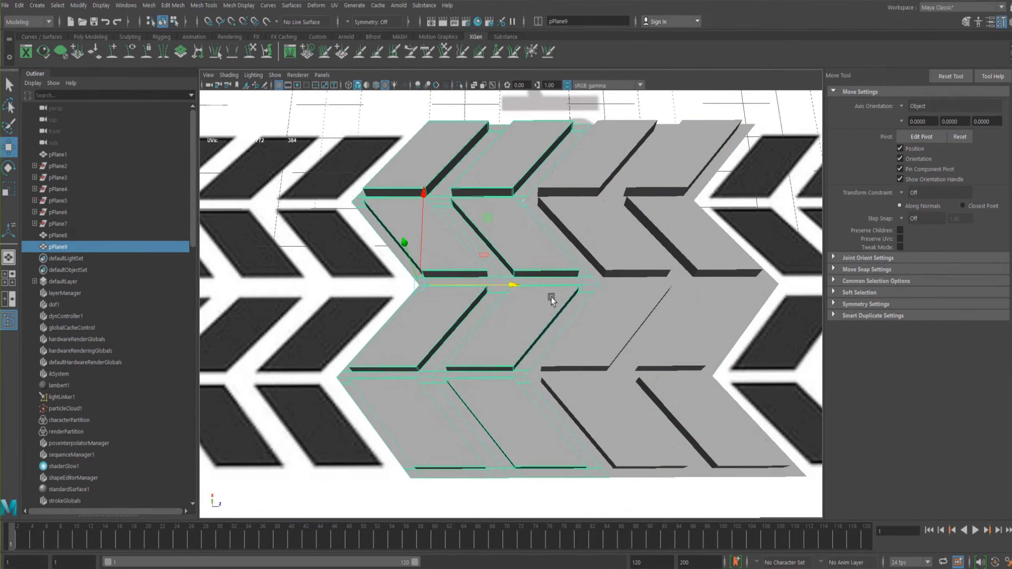
left_click(612, 317)
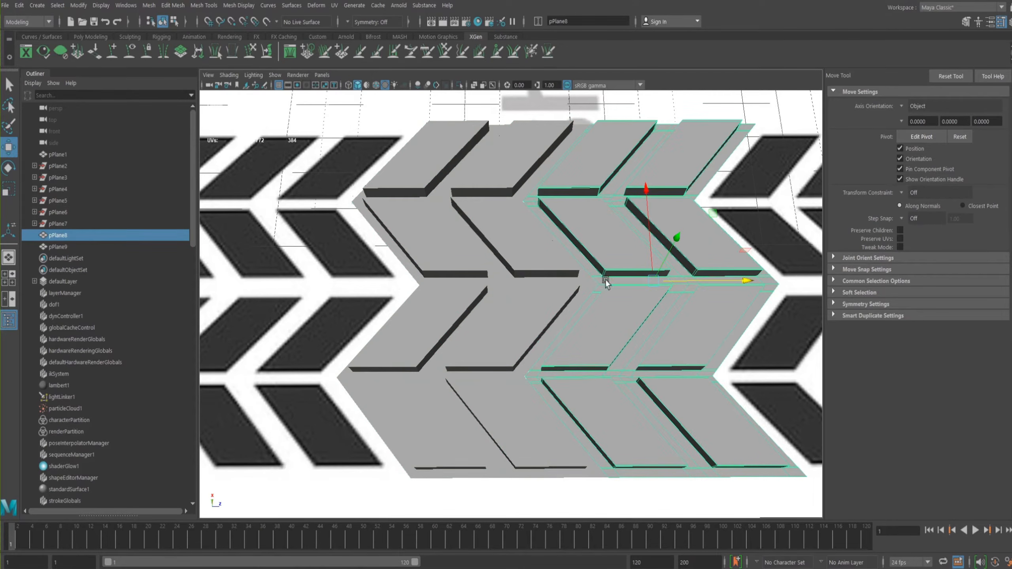
left_click(539, 298)
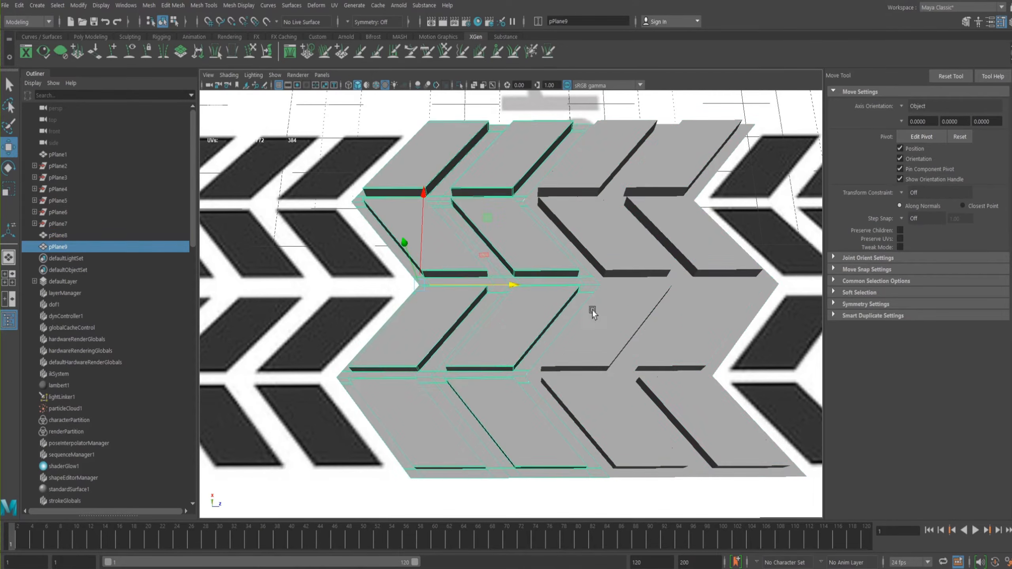
left_click(641, 325, "shift")
key("space")
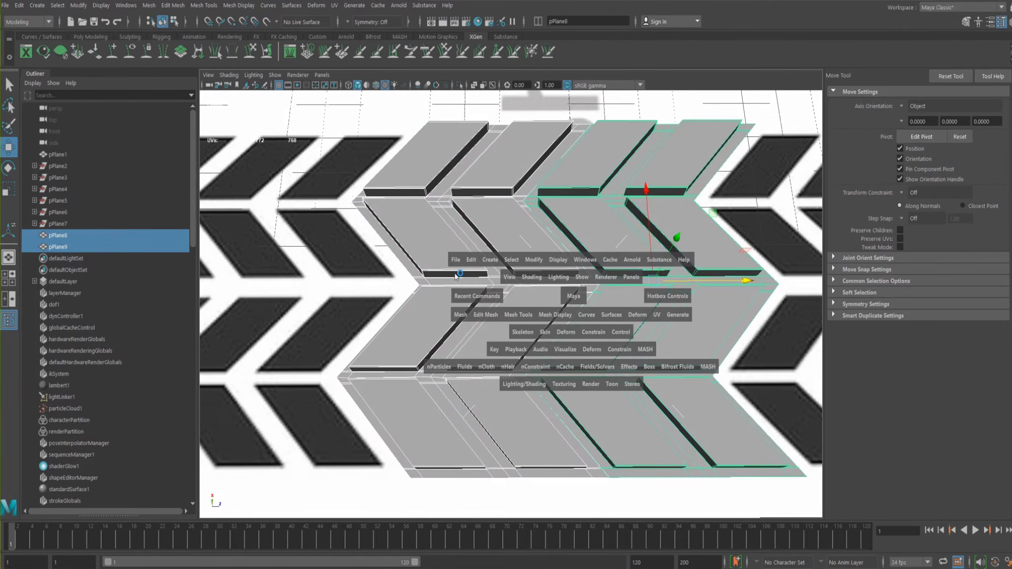
left_click(459, 316)
left_click(484, 360)
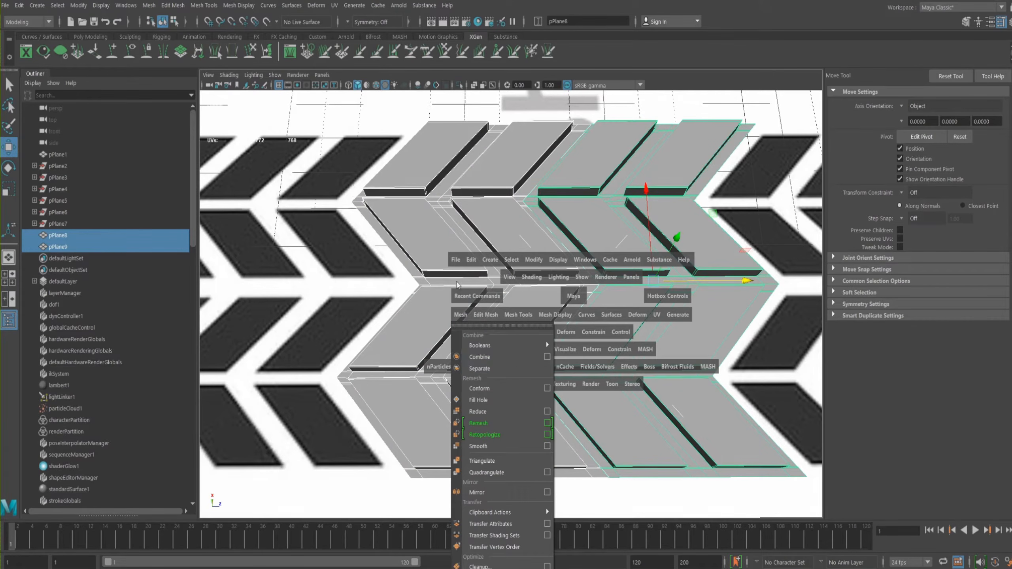
- Combine the original and copied tread strips into a single mesh
left_click_drag(581, 264, 538, 253, "alt")
right_click_drag(538, 253, 613, 272, "alt")
left_click_drag(614, 271, 559, 299, "alt")
right_click_drag(559, 299, 414, 237, "alt")
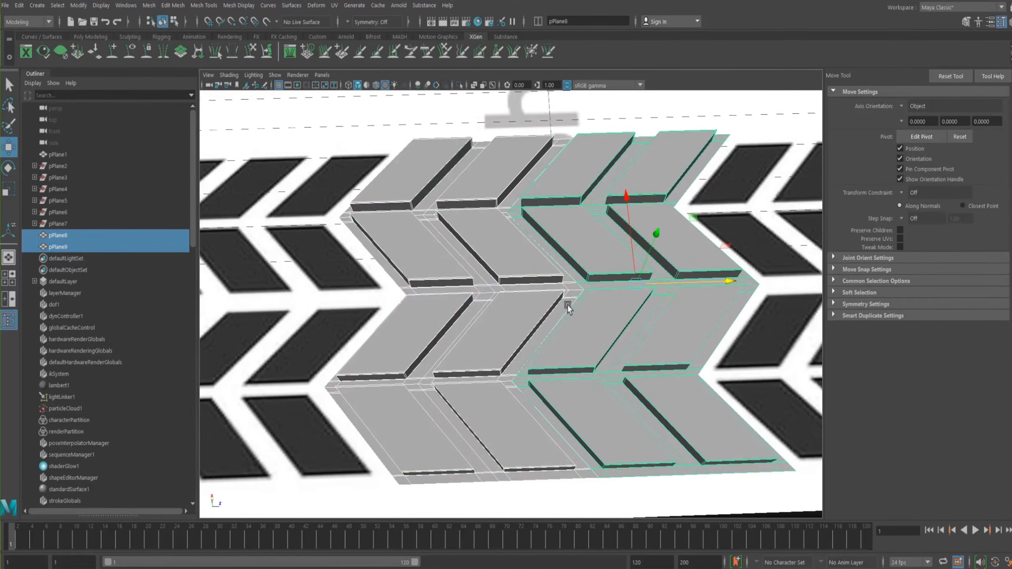
key("space")
left_click(457, 324)
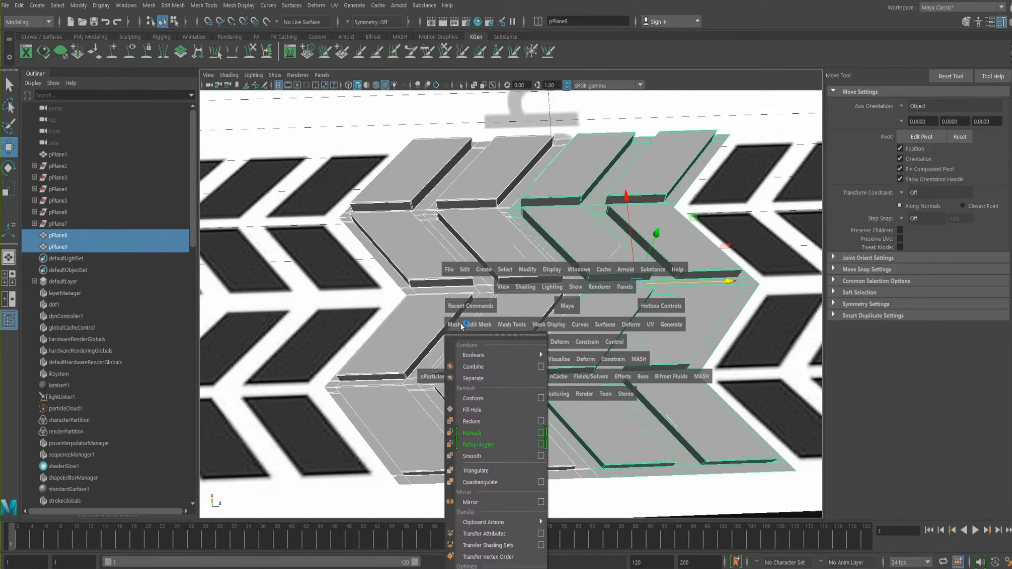
left_click(470, 366)
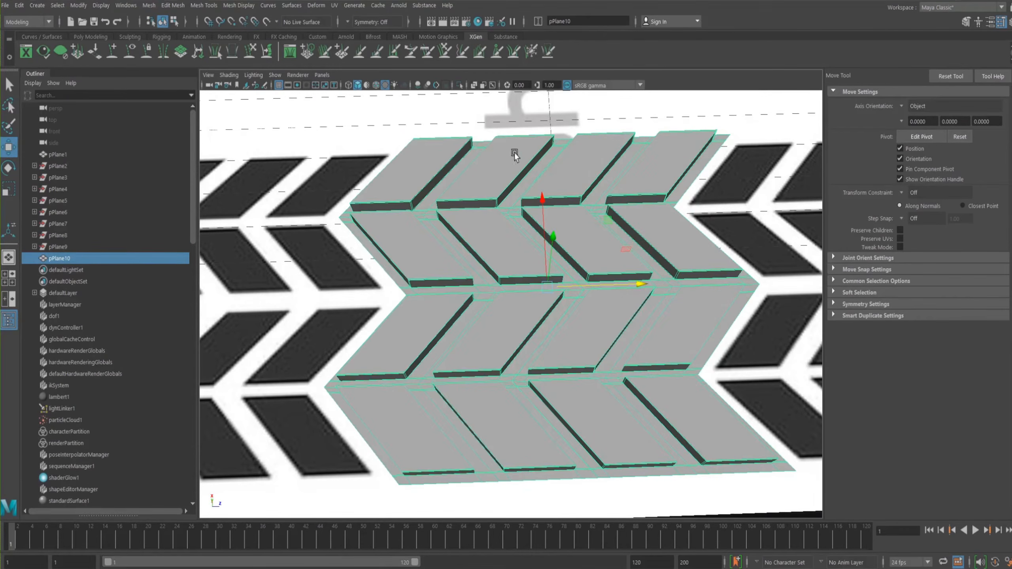
- Merge the vertices along the combined strips' seam with a 0.03 distance threshold and check it in smooth preview
right_click_drag(563, 293, 481, 248)
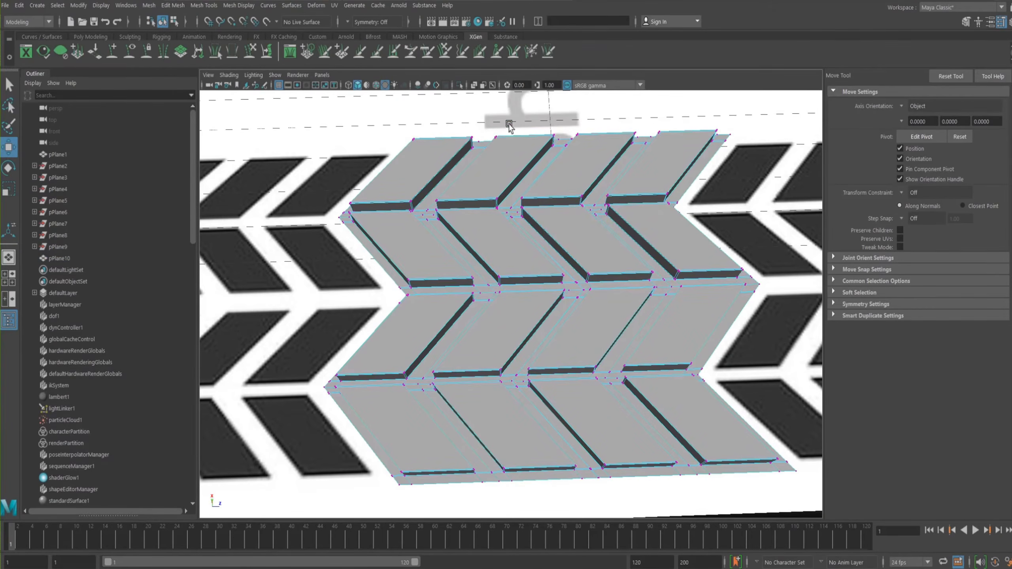
left_click_drag(621, 102, 480, 462)
left_click_drag(473, 502, 478, 498)
right_click_drag(616, 301, 672, 244, "shift")
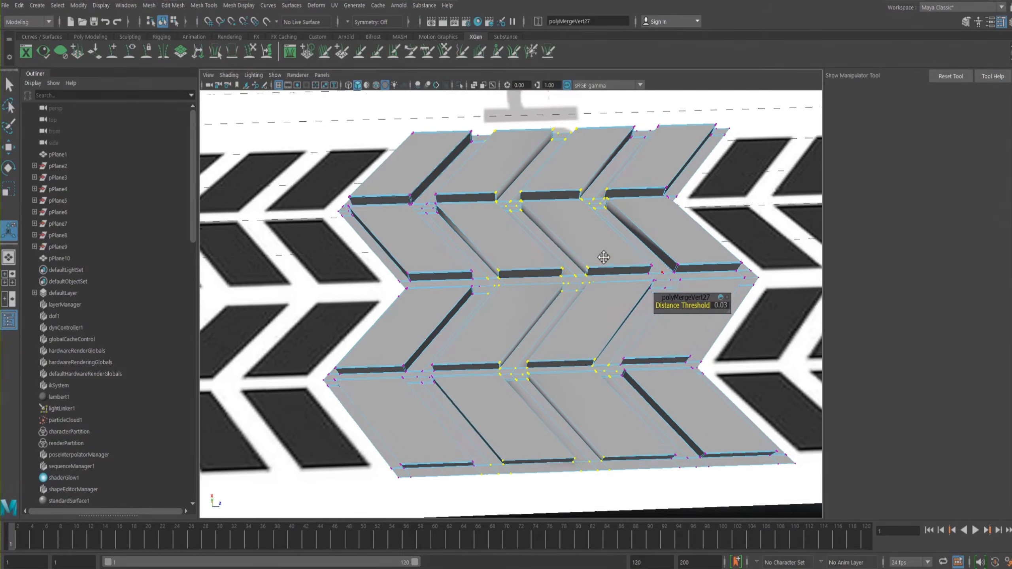
right_click_drag(603, 257, 627, 273, "alt")
left_click_drag(628, 273, 604, 279, "alt")
right_click_drag(580, 276, 525, 255, "alt")
key("3")
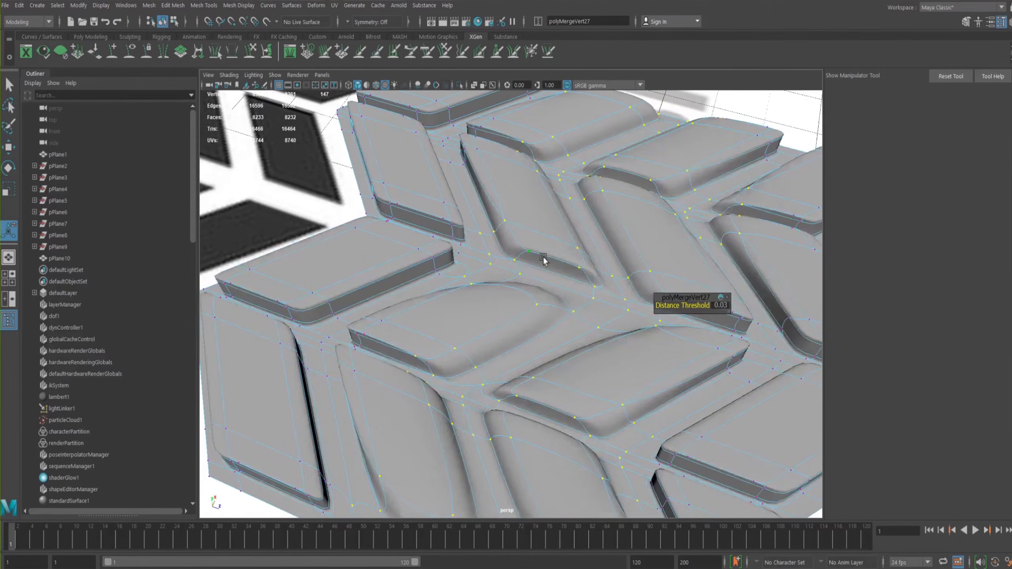
scroll(535, 279, "down", 3)
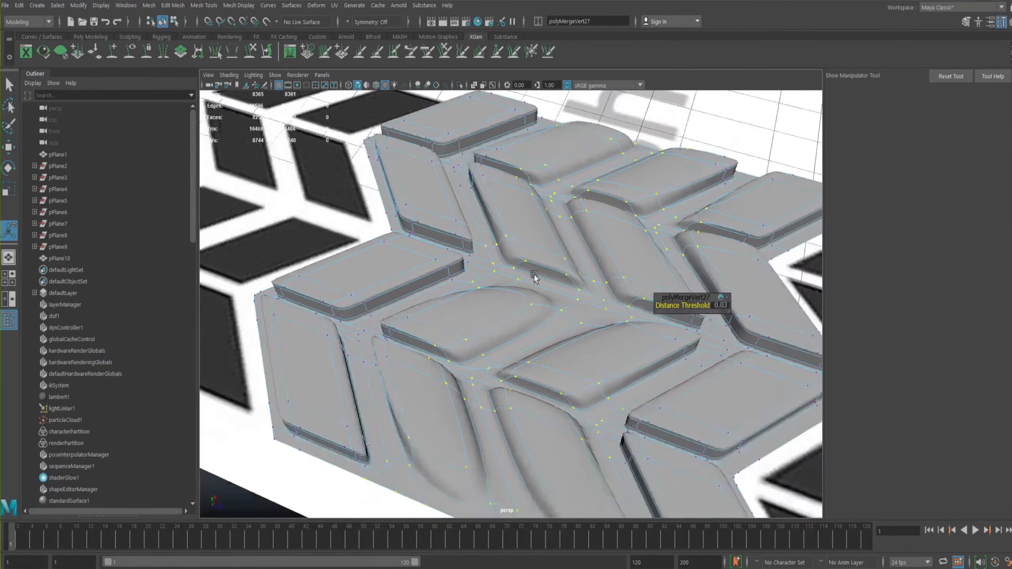
- Undo the vertex merge and the combine, and delete the copied strip
left_click_drag(536, 280, 566, 283, "alt")
key("ctrl+z")
key("ctrl+z")
key("ctrl+z")
key("ctrl+z")
key("ctrl+z")
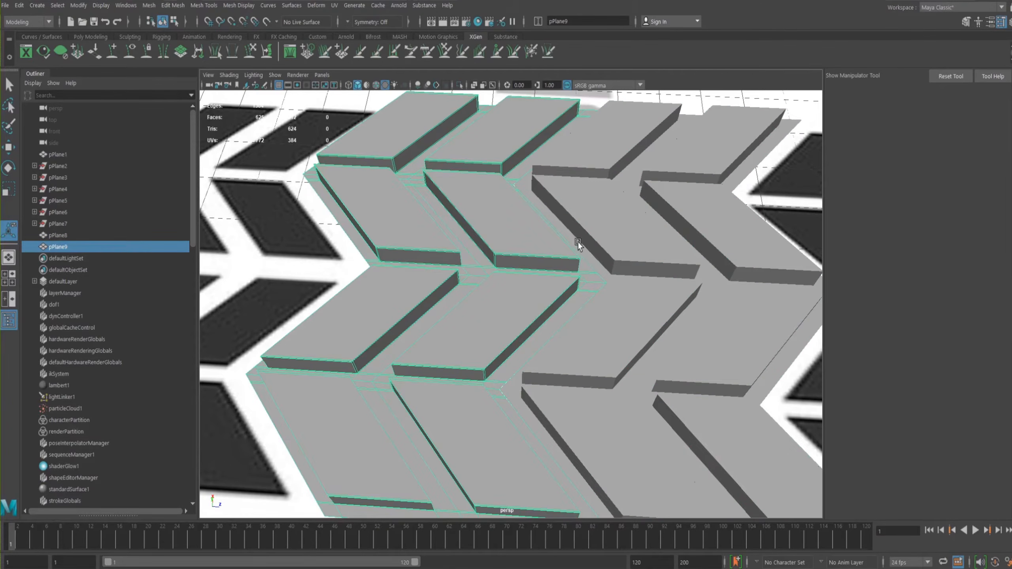
key("Delete")
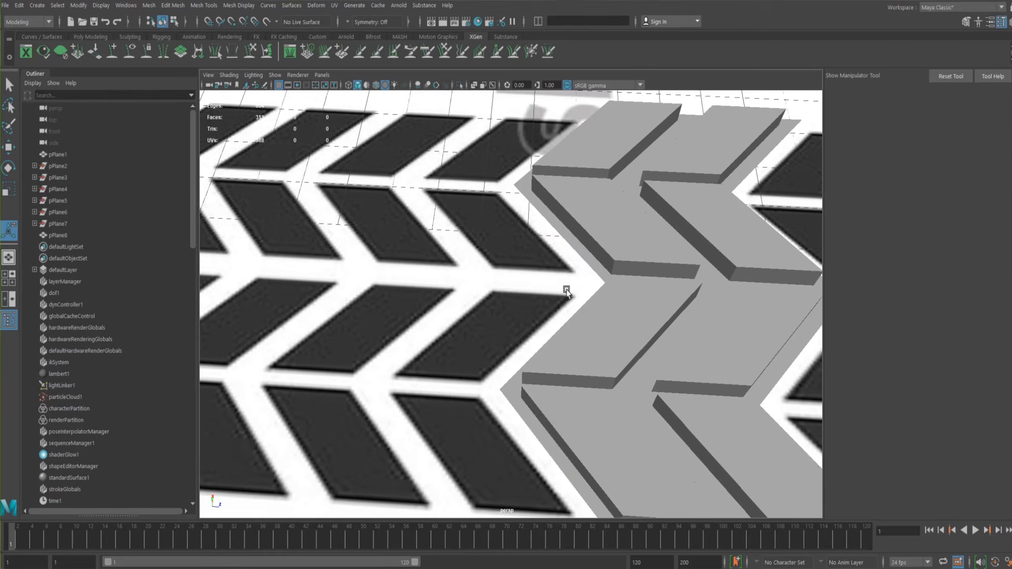
left_click_drag(637, 332, 553, 318, "alt")
scroll(392, 272, "down", 5)
left_click_drag(392, 273, 563, 307, "alt")
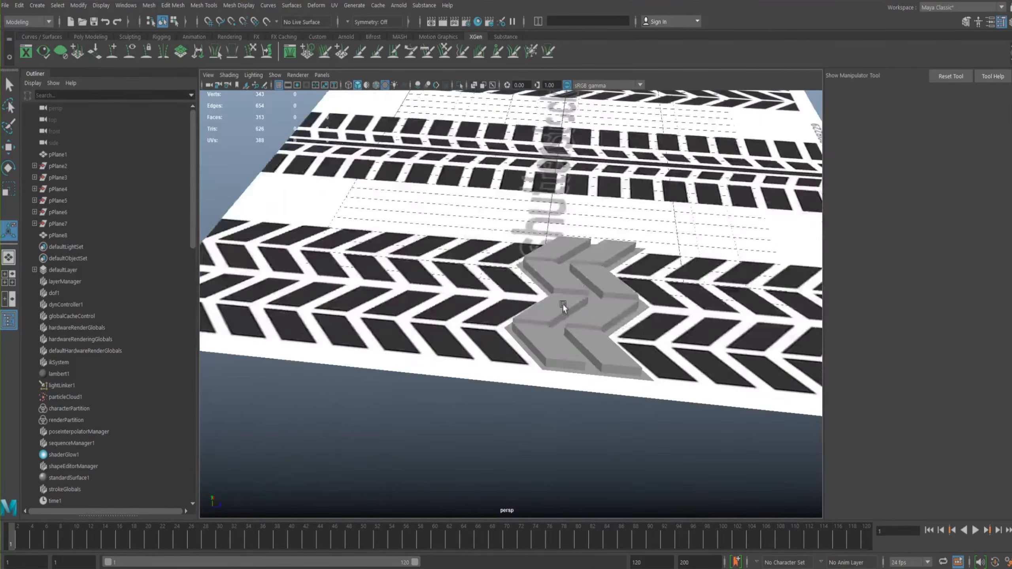
- Select the remaining strip and snap its pivot to the protruding corner vertex on its outer chevron edge
right_click_drag(563, 307, 705, 350, "alt")
left_click(557, 300)
mouse_move(522, 296)
left_mouse_down("alt")
mouse_move(440, 313)
mouse_move(526, 302)
left_mouse_up("alt")
middle_click_drag(504, 290, 580, 301, "alt")
right_click_drag(580, 301, 656, 328, "alt")
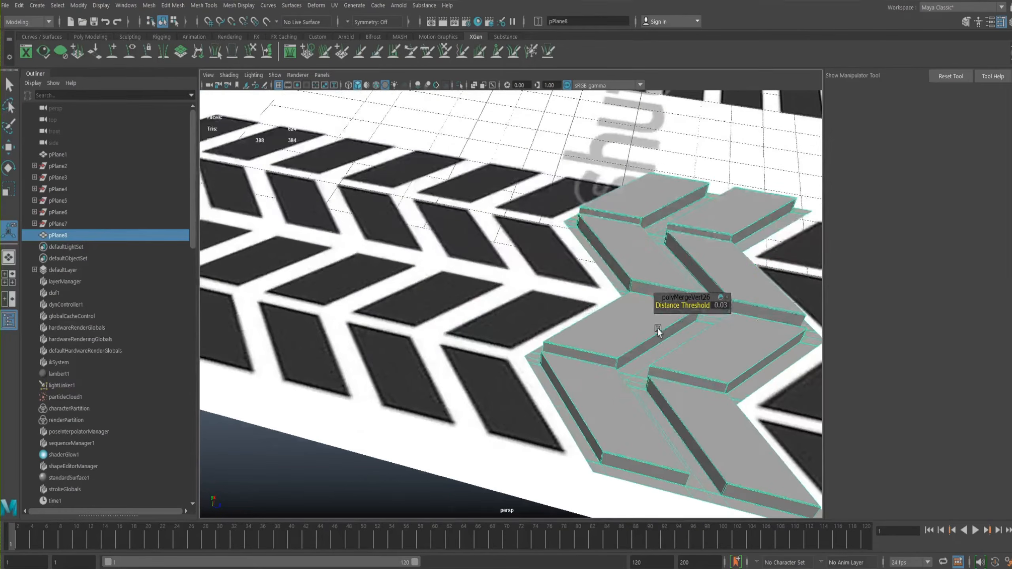
key("w")
mouse_move(646, 326)
left_mouse_down("alt")
mouse_move(672, 340)
mouse_move(630, 335)
mouse_move(645, 341)
left_mouse_up("alt")
right_click_drag(645, 341, 508, 286, "alt")
left_click_drag(508, 286, 603, 317, "alt")
right_click_drag(603, 317, 702, 366, "alt")
left_click_drag(701, 366, 585, 297, "alt")
left_click_drag(536, 248, 573, 243, "alt")
key("d")
middle_click_drag(532, 248, 592, 302, "alt")
left_click_drag(592, 301, 605, 267, "alt")
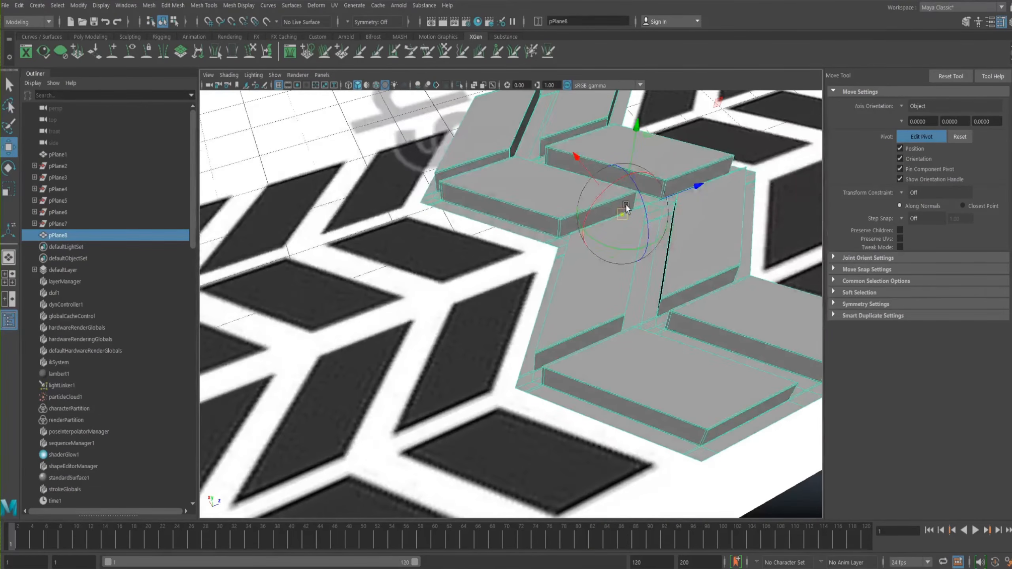
key("v")
left_click_drag(621, 219, 519, 389)
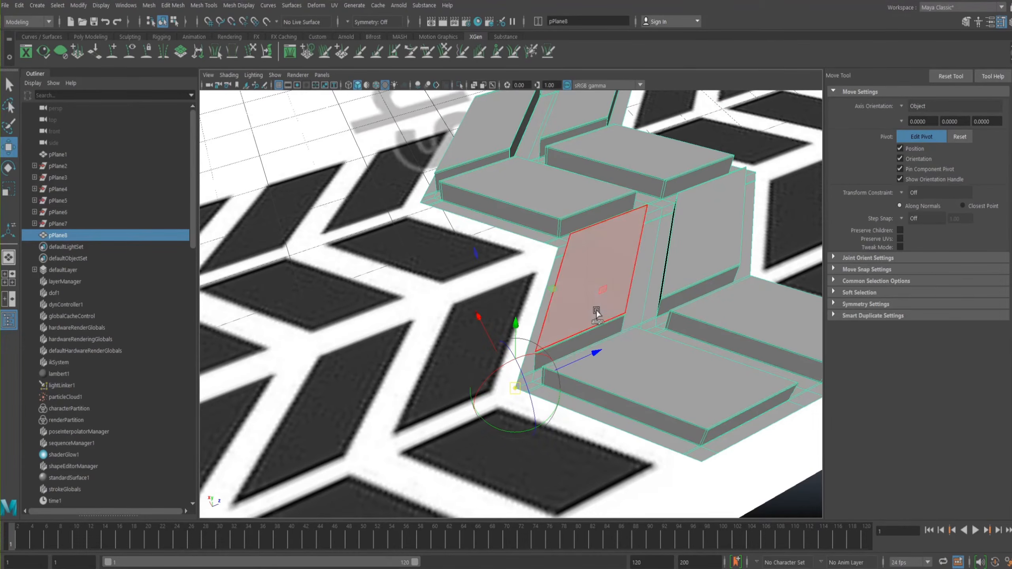
- Snap the strip's pivot to the inner notch vertex on the opposite chevron edge
middle_click_drag(608, 298, 572, 307, "alt")
left_click_drag(572, 307, 568, 275, "alt")
scroll(528, 302, "down", 5)
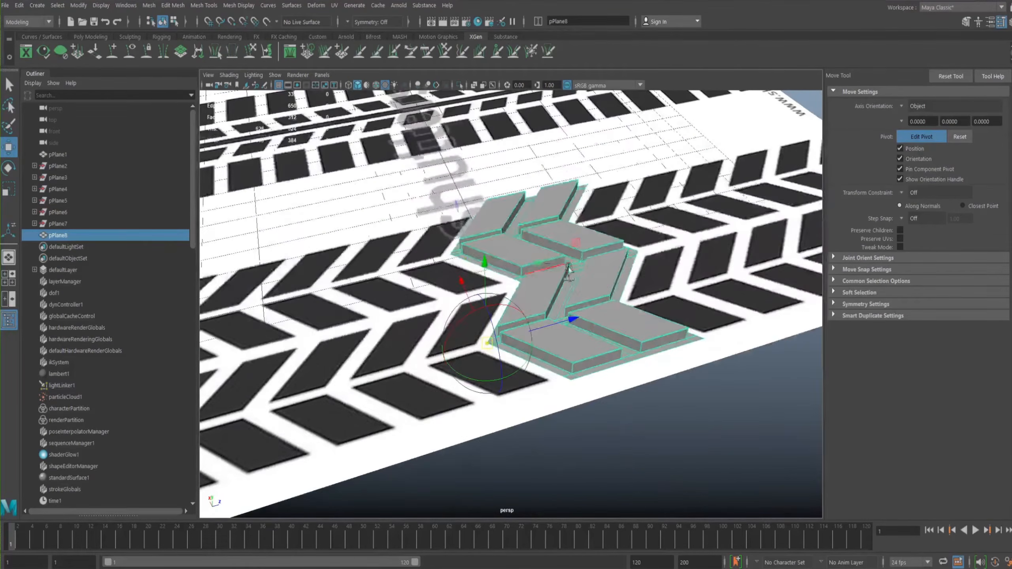
left_click_drag(543, 361, 514, 297, "alt")
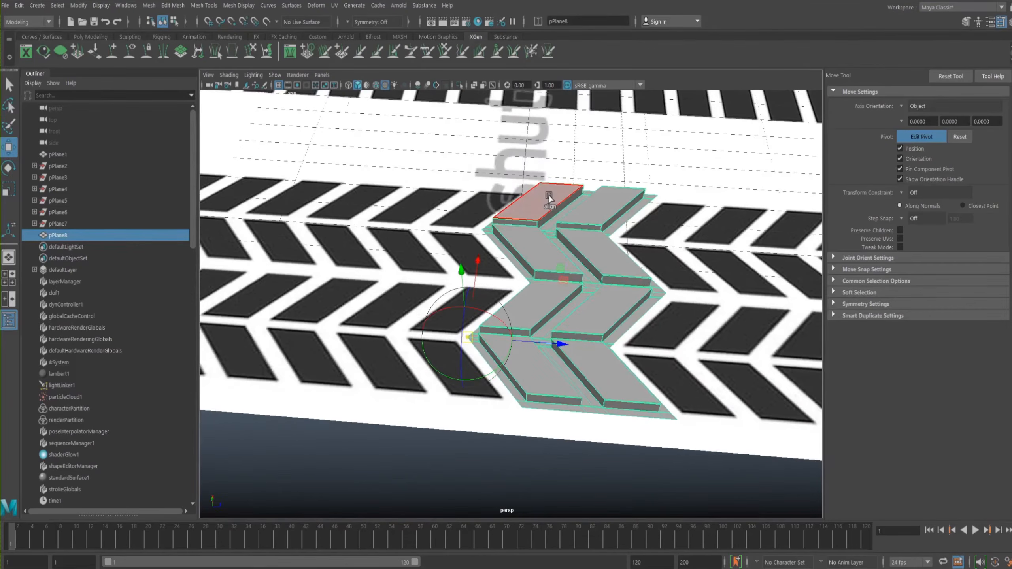
left_click_drag(614, 248, 644, 291, "alt")
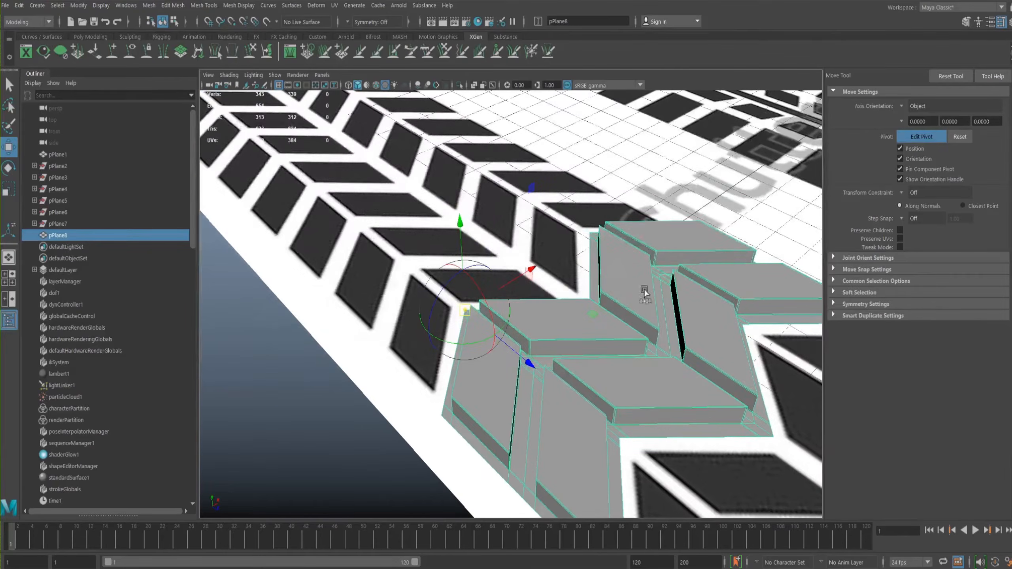
key("v")
left_click_drag(468, 314, 619, 438)
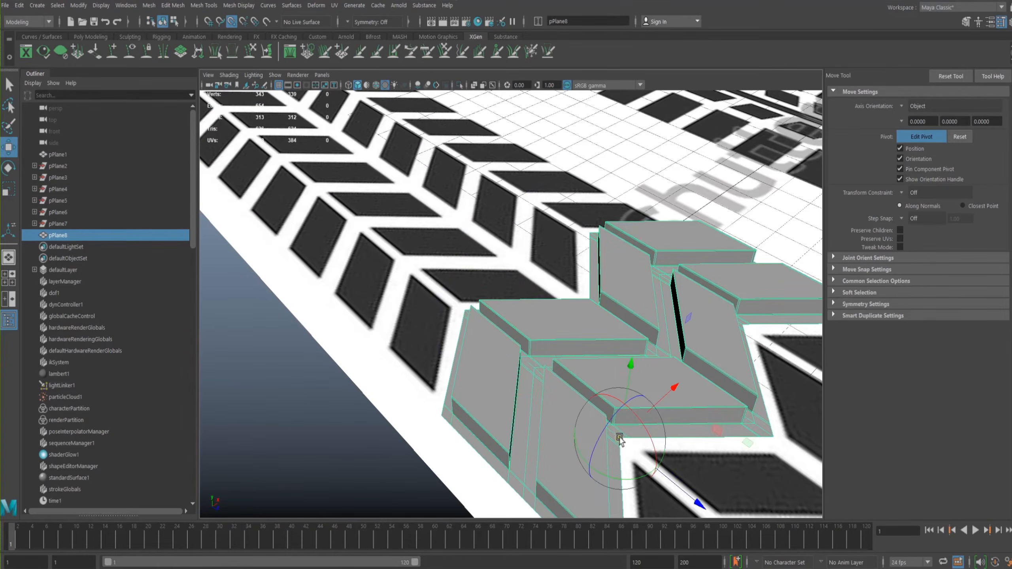
key("d")
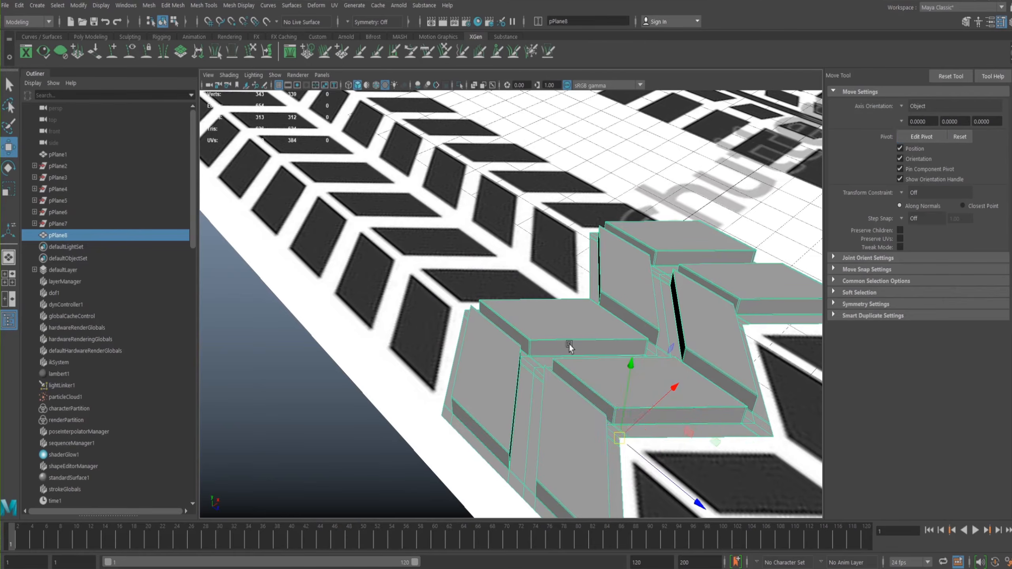
middle_click_drag(607, 366, 600, 318, "alt")
left_click_drag(606, 376, 656, 375, "alt")
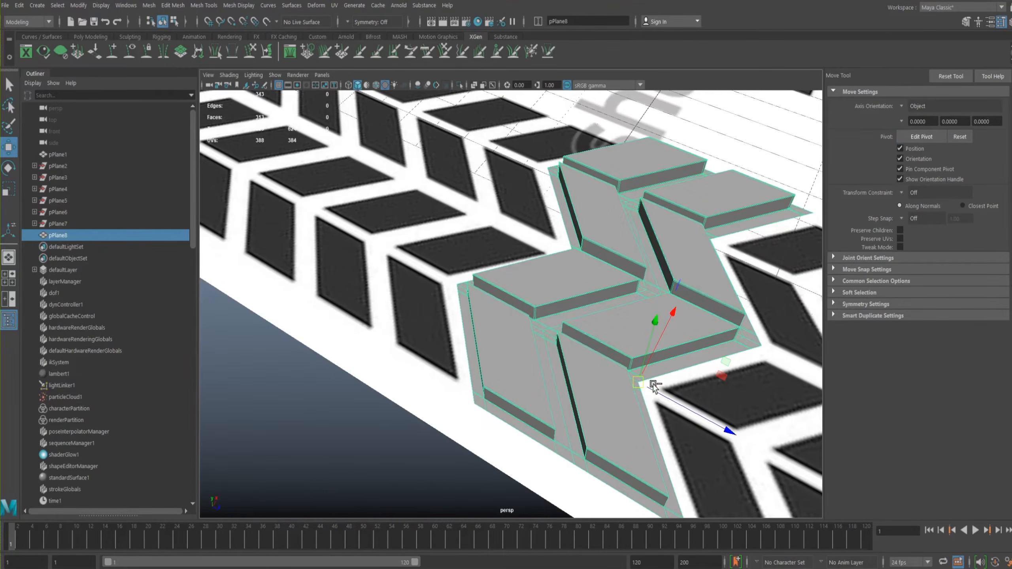
- Duplicate the strip and move the copy along the tread until its notched edge meets the original's protruding edge
key("ctrl+d")
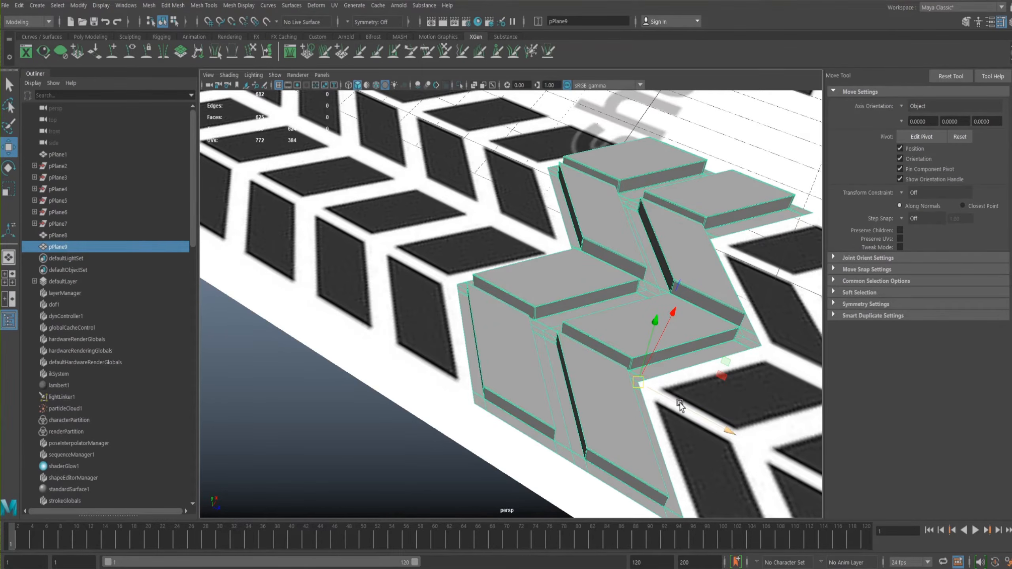
left_click_drag(687, 408, 491, 311)
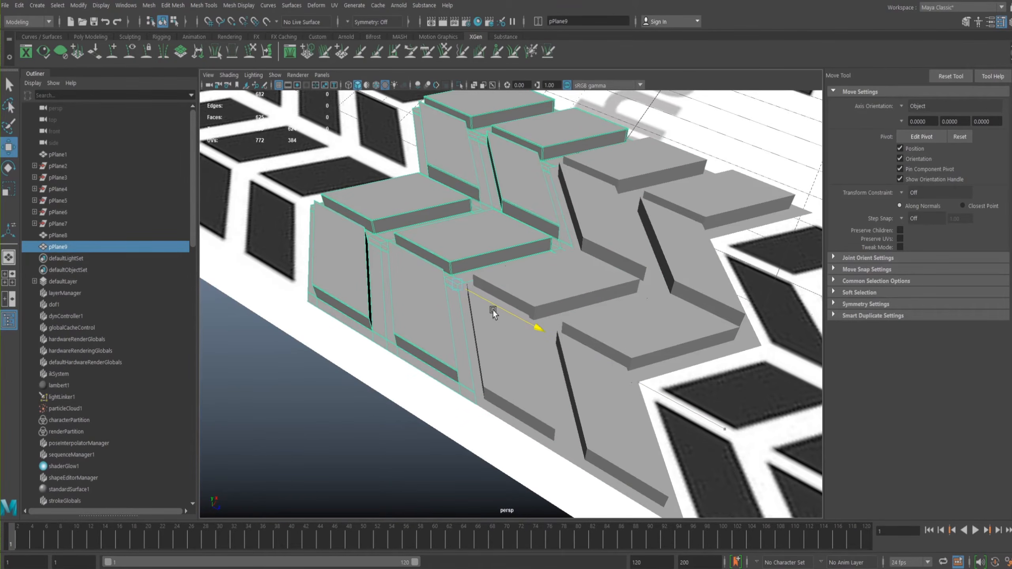
left_click_drag(481, 271, 481, 297, "alt")
middle_click_drag(482, 297, 482, 378, "alt")
left_click_drag(507, 297, 485, 299, "alt")
right_click_drag(485, 298, 447, 319, "alt")
left_click_drag(446, 319, 420, 298, "alt")
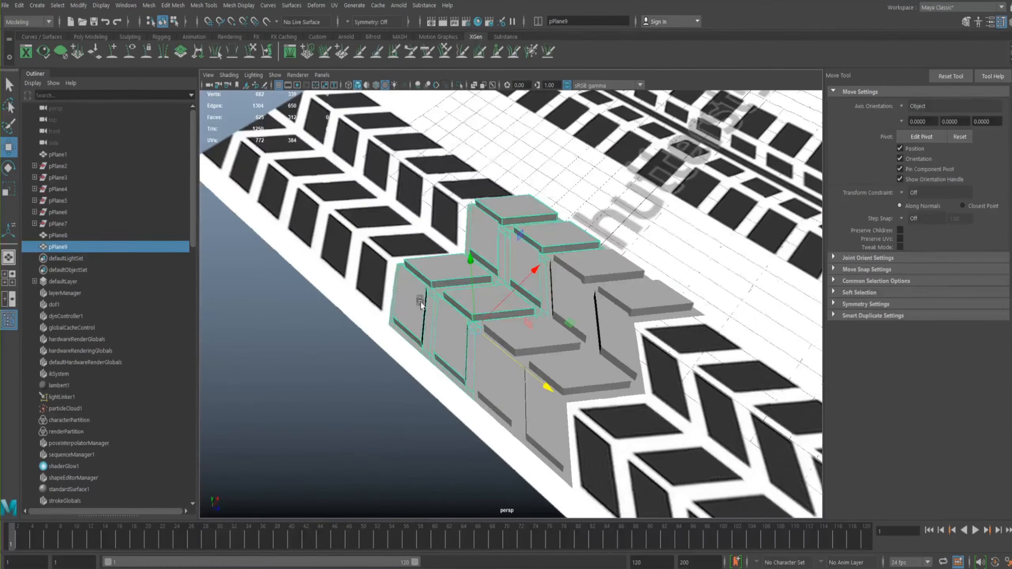
- Repeat Duplicate with Transform to extend the copies into a long continuous row of tread strips
key("shift+d")
key("shift+d")
key("shift+d")
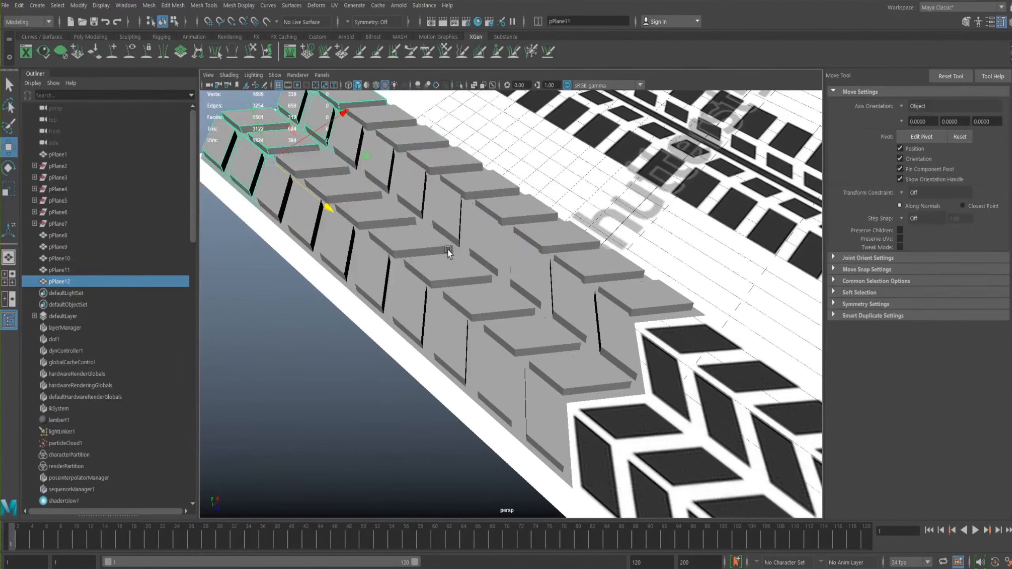
right_click_drag(448, 250, 426, 266, "alt")
left_click_drag(426, 266, 495, 188, "alt")
key("shift+d")
key("shift+d")
key("shift+d")
key("shift+d")
key("shift+d")
key("shift+d")
key("shift+d")
key("shift+d")
key("shift+d")
key("shift+d")
key("shift+d")
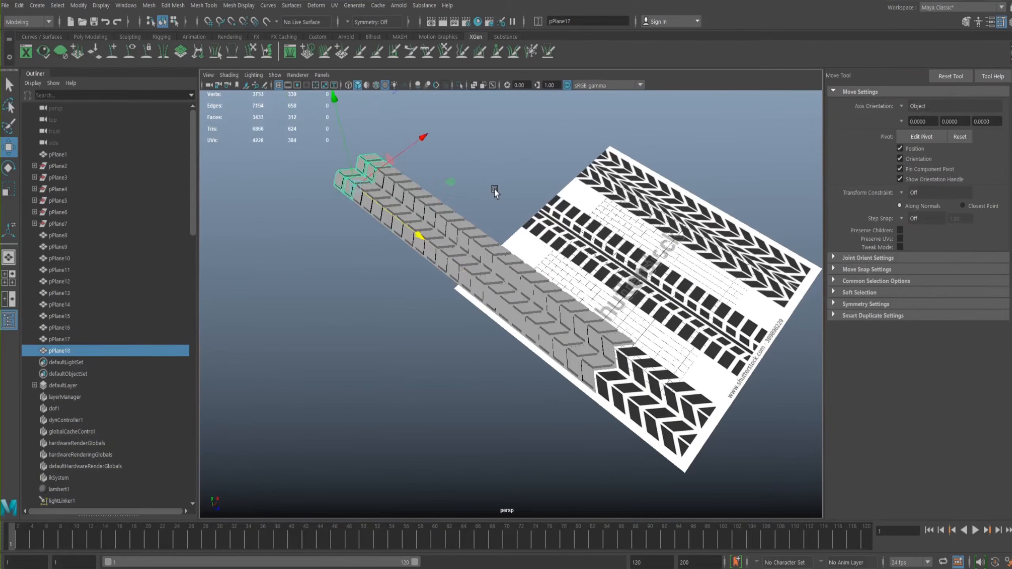
key("shift+d")
key("shift+d")
key("shift+d")
key("shift+d")
key("shift+d")
key("shift+d")
key("shift+d")
key("shift+d")
key("shift+d")
key("shift+d")
key("shift+d")
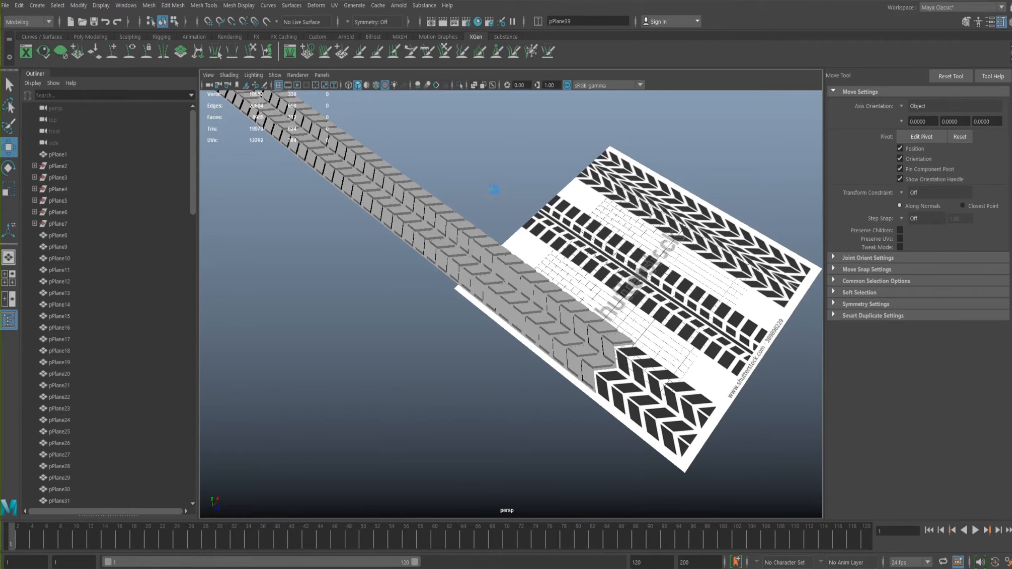
right_click_drag(633, 259, 243, 175, "alt")
middle_click_drag(478, 134, 559, 173, "alt")
right_click_drag(558, 173, 693, 263, "alt")
left_click_drag(694, 263, 594, 156, "alt")
right_click_drag(594, 156, 622, 189, "alt")
mouse_move(621, 189)
left_mouse_down("alt")
mouse_move(629, 221)
mouse_move(614, 186)
mouse_move(638, 198)
left_mouse_up("alt")
right_click_drag(638, 198, 503, 177, "alt")
left_click_drag(503, 177, 284, 94, "alt")
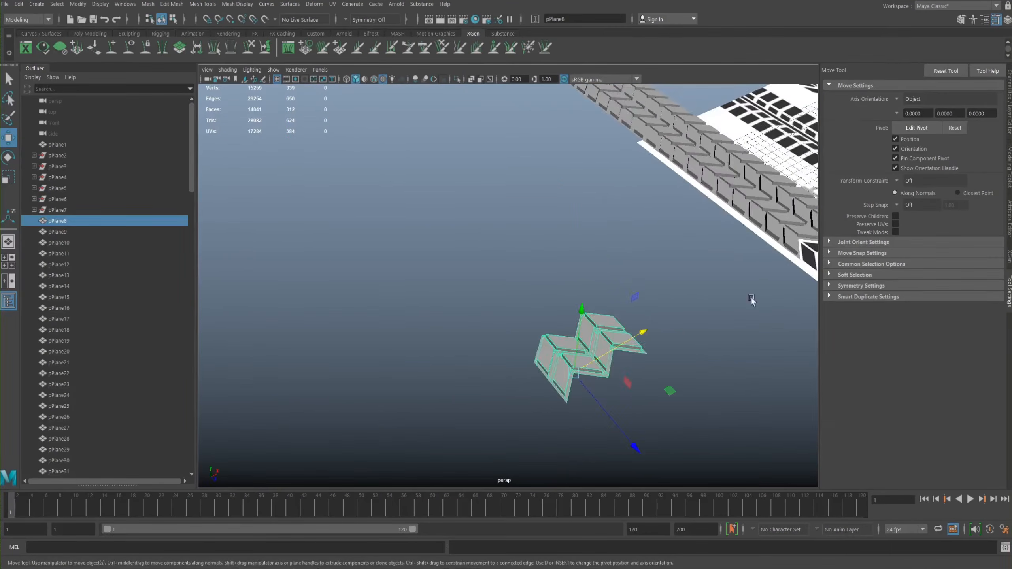
- Select the original strip and move it sideways, clear of the tread row
left_click_drag(747, 315, 739, 320, "alt")
right_click_drag(738, 320, 679, 340, "alt")
middle_click_drag(676, 319, 435, 275, "alt")
right_click_drag(641, 260, 560, 254, "alt")
middle_click_drag(560, 253, 679, 256, "alt")
middle_click_drag(618, 217, 606, 236, "alt")
right_click_drag(606, 237, 407, 171, "alt")
middle_click_drag(482, 181, 497, 255, "alt")
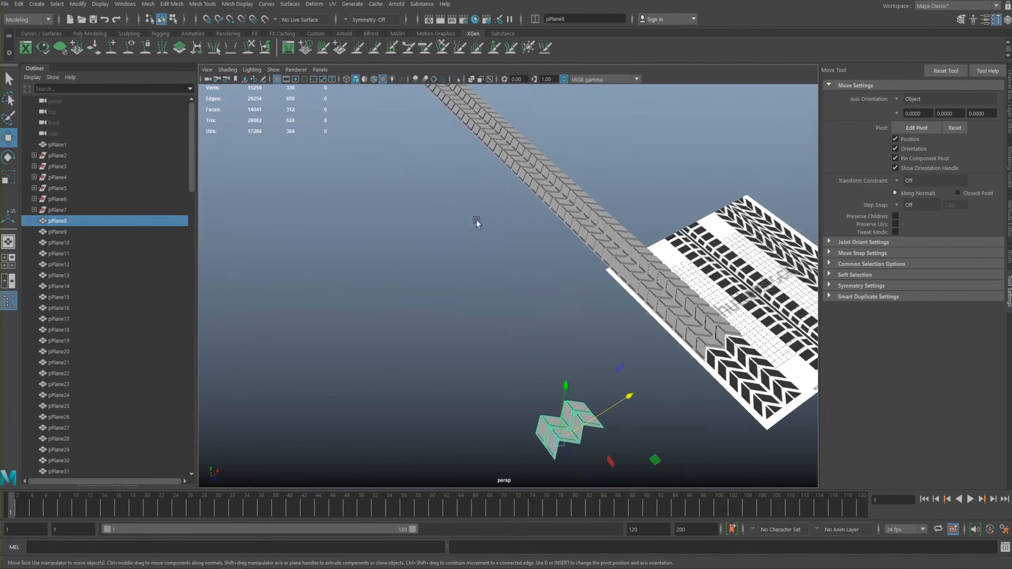
right_click_drag(476, 221, 382, 189, "alt")
middle_click_drag(414, 182, 447, 228, "alt")
middle_click_drag(569, 261, 548, 225, "alt")
right_click_drag(548, 226, 658, 301, "alt")
middle_click_drag(658, 301, 595, 268, "alt")
right_click_drag(594, 268, 673, 279, "alt")
middle_click_drag(558, 236, 641, 233, "alt")
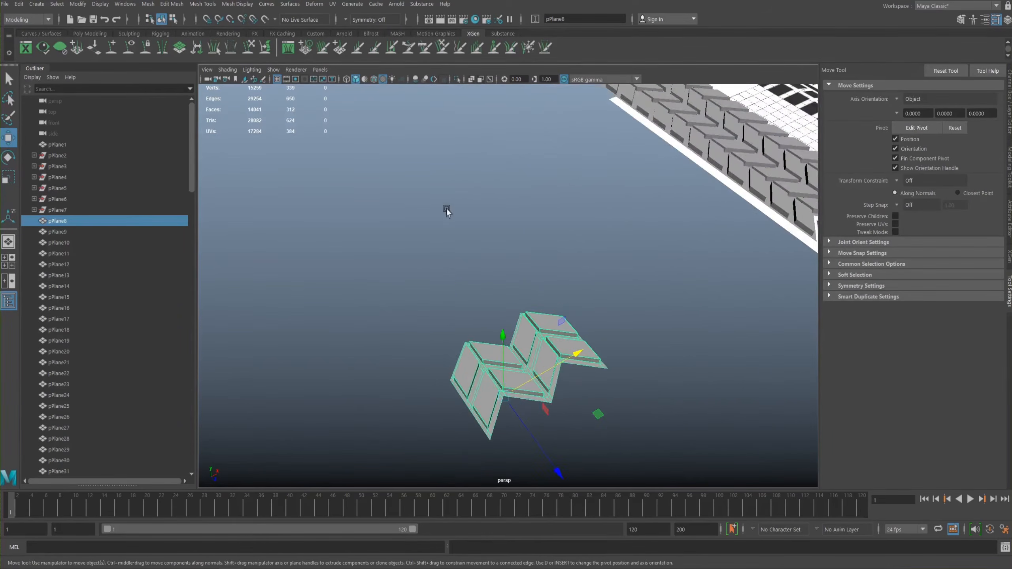
right_click_drag(509, 207, 456, 213, "alt")
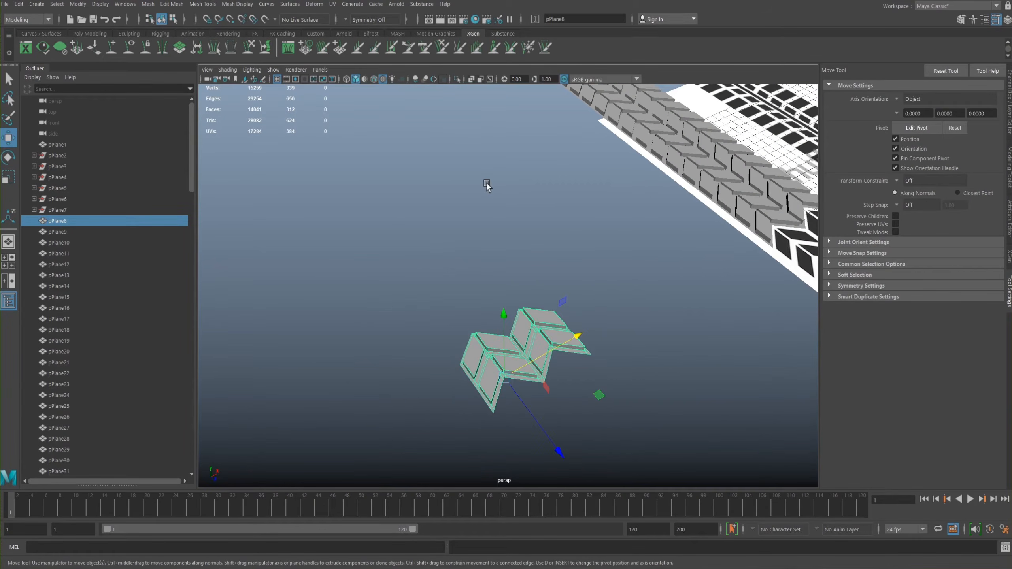
- Try duplicating the separated strip next to itself, delete the copy and reselect the original strip
key("ctrl+d")
left_click(552, 437)
left_click_drag(552, 438, 496, 383)
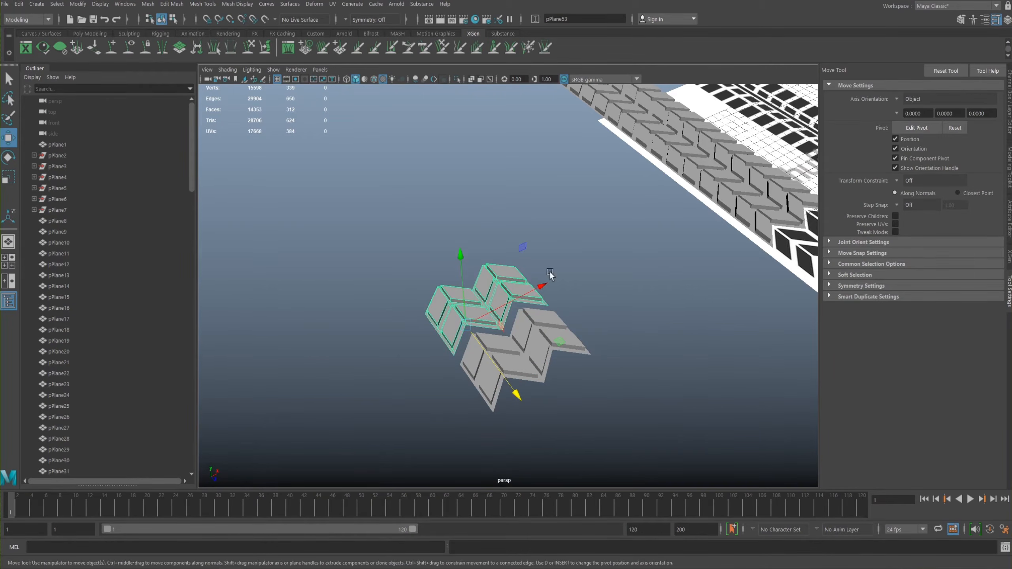
key("Delete")
left_click(513, 362)
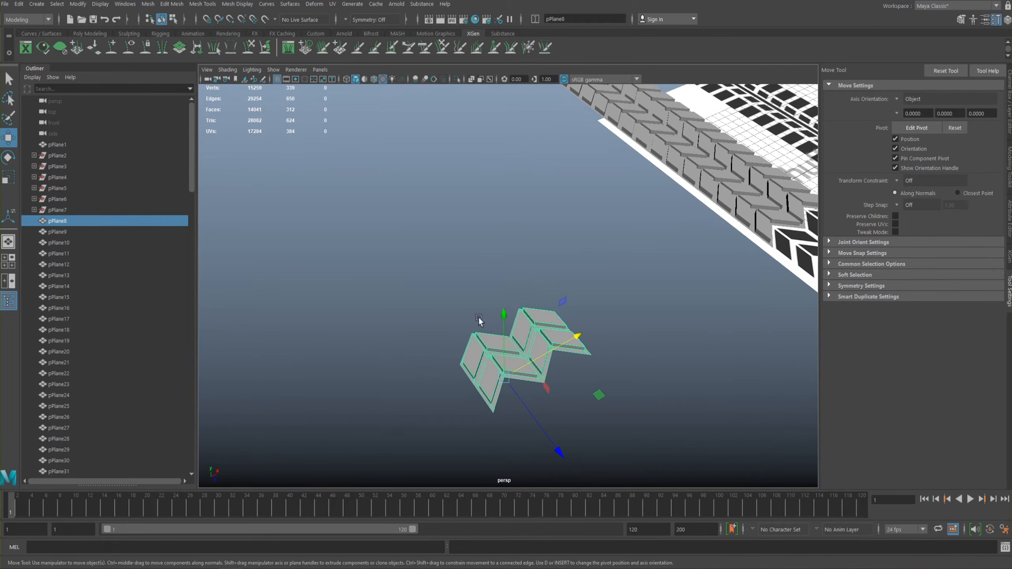
- Open the Duplicate Special options for the separated strip
key("space")
left_click(379, 283)
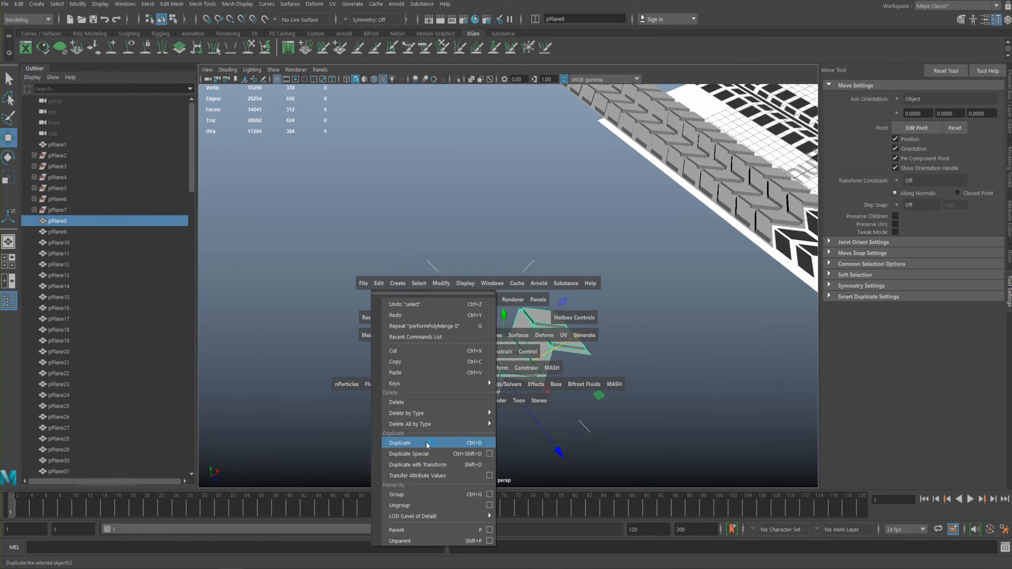
left_click(424, 466)
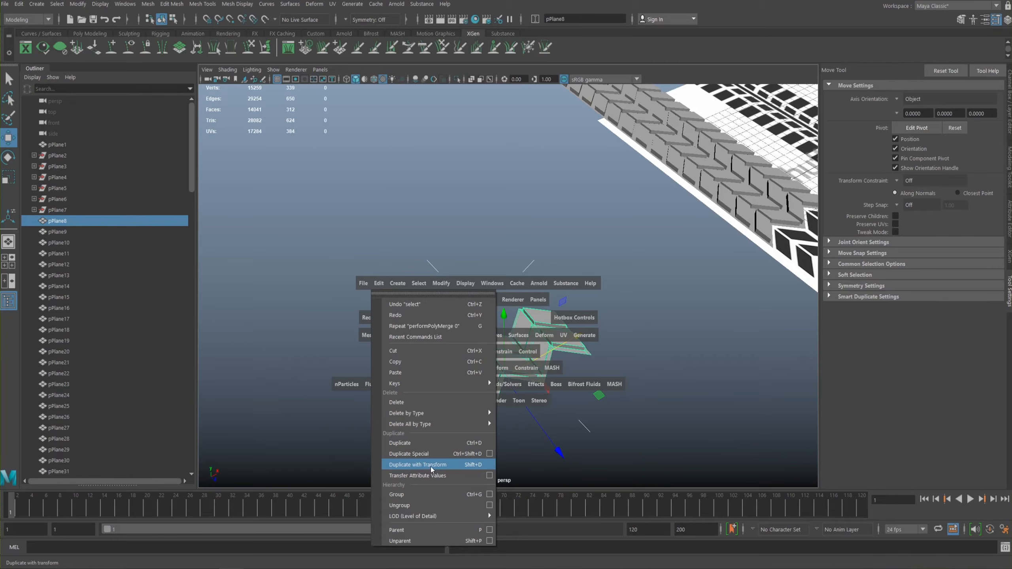
left_click(487, 454)
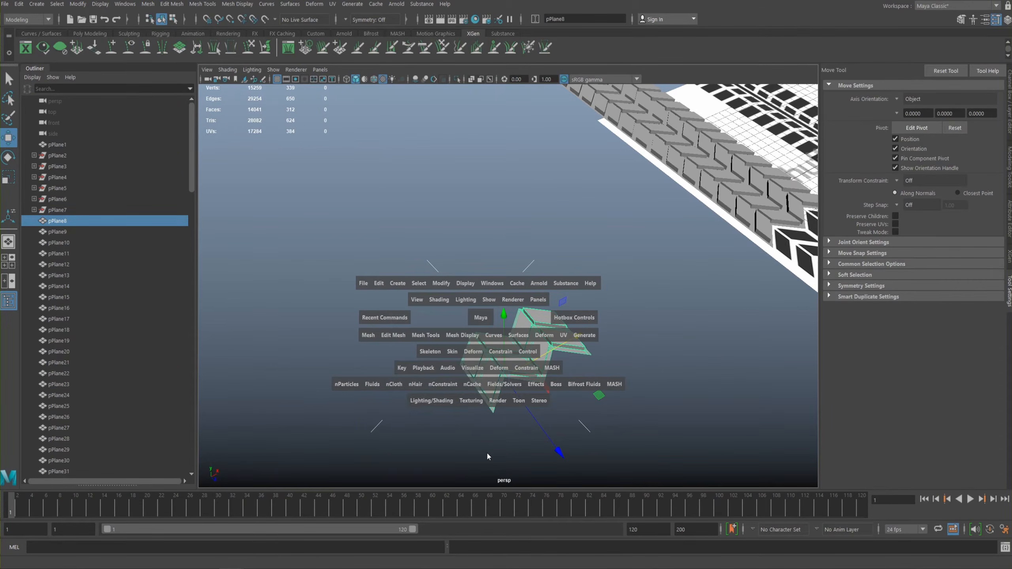
left_click(378, 282)
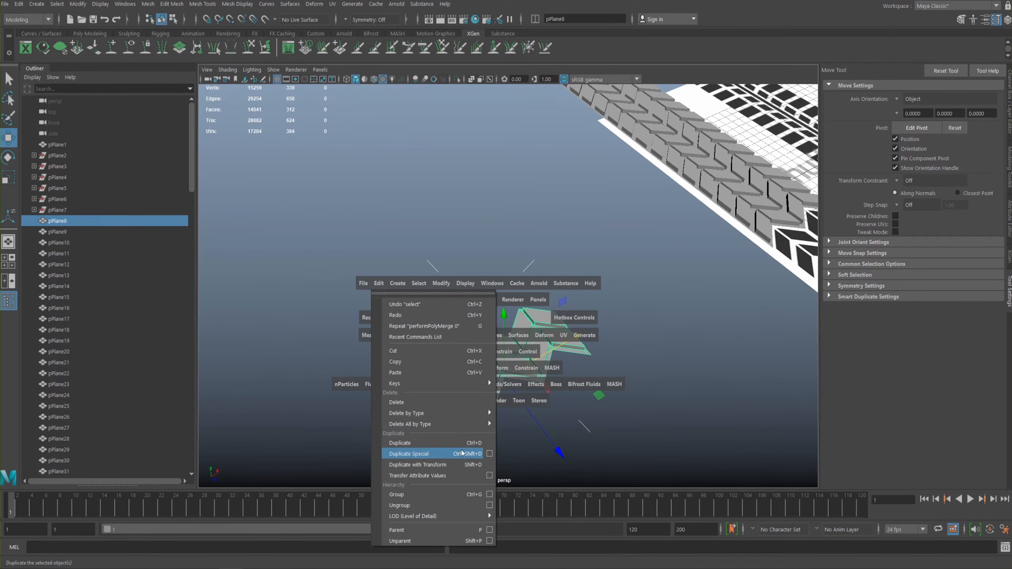
left_click(489, 453)
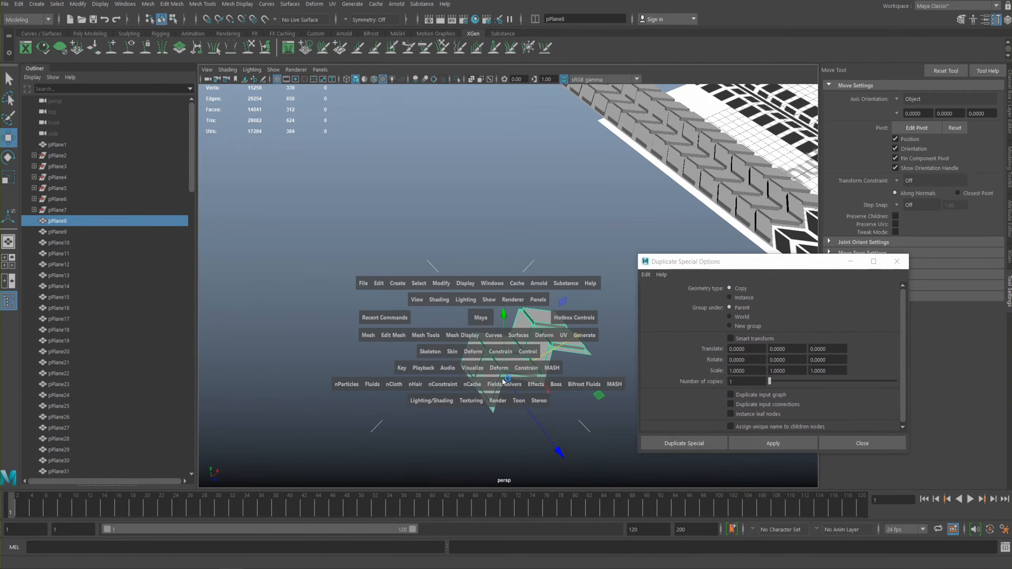
mouse_move(480, 269)
middle_mouse_down("alt")
mouse_move(448, 276)
mouse_move(464, 253)
mouse_move(448, 253)
mouse_move(493, 253)
middle_mouse_up("alt")
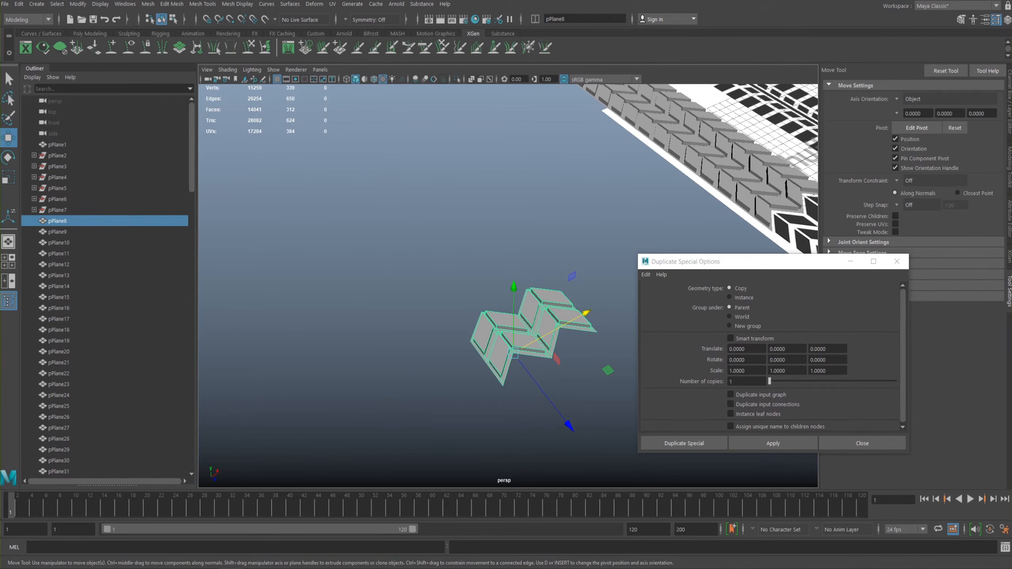
- Try duplicating the separated strip with a Z translate of 2, inspect the spacing and undo the copy
left_click(845, 349)
mouse_move(541, 275)
left_mouse_down("alt")
mouse_move(449, 257)
mouse_move(547, 271)
left_mouse_up("alt")
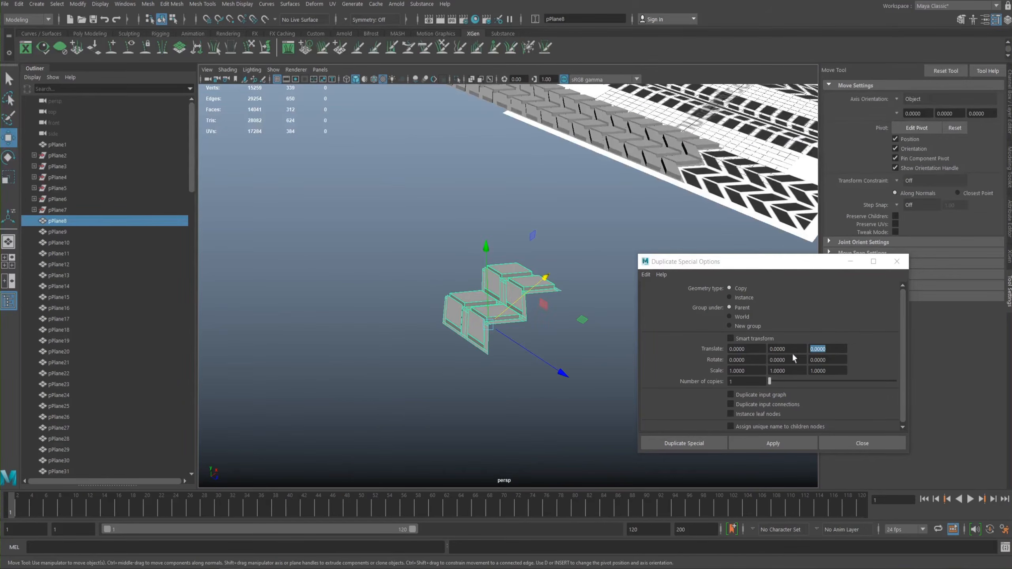
key("2")
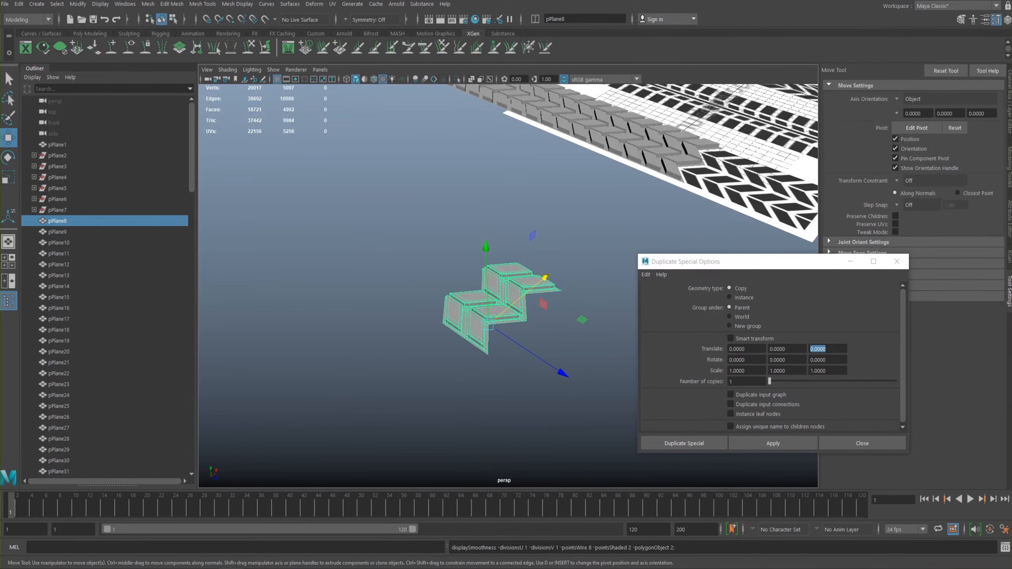
key("1")
left_click(827, 349)
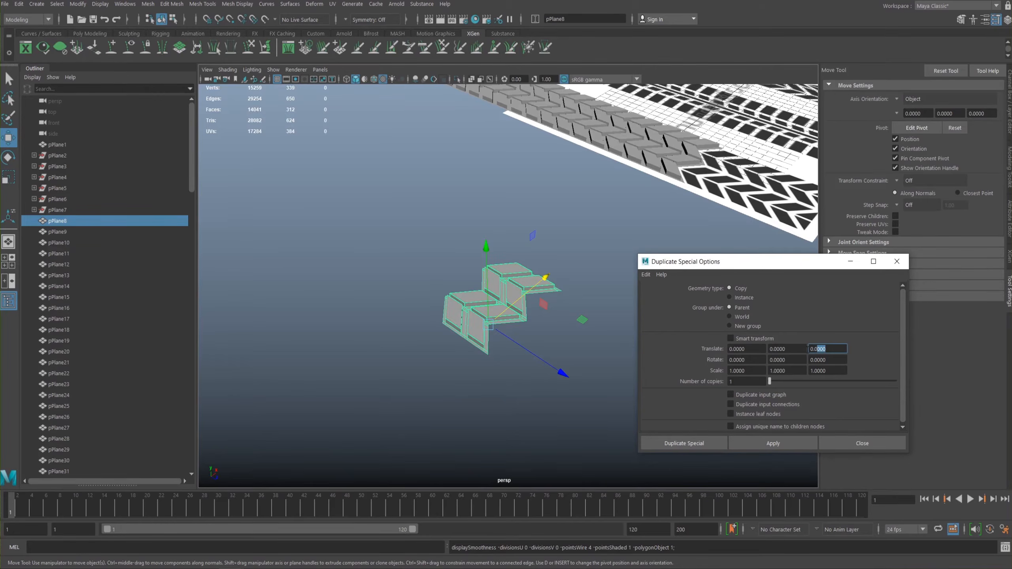
left_click(741, 439)
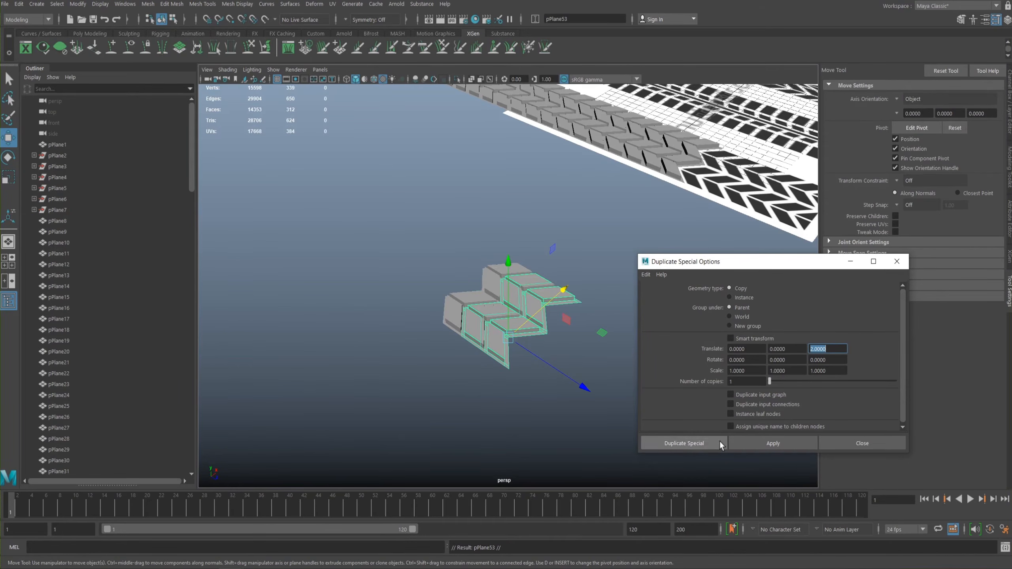
right_click_drag(311, 245, 456, 249, "alt")
middle_click_drag(455, 249, 508, 295, "alt")
key("ctrl+z")
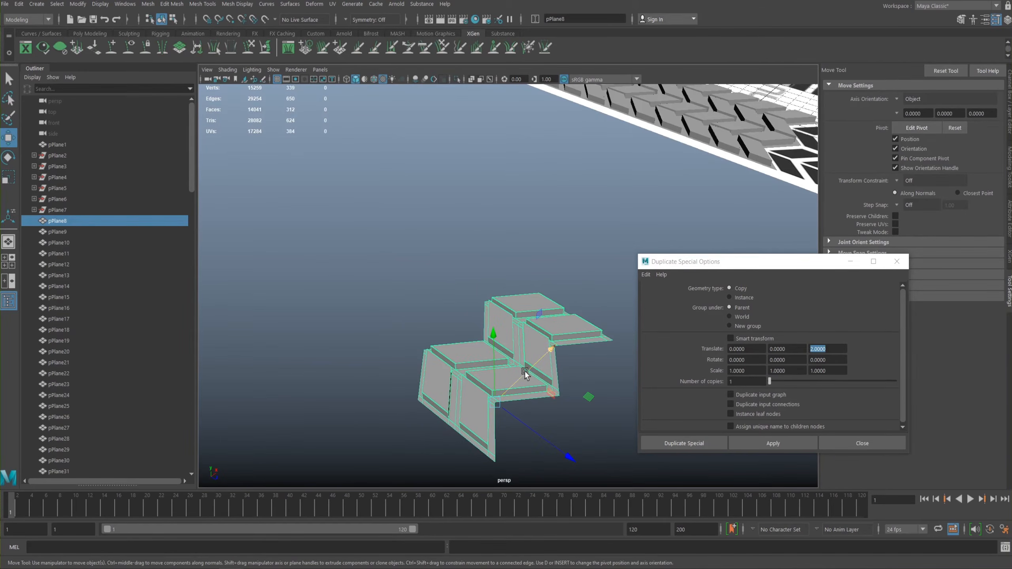
- Try duplicating the strip with a Z translate of 5, check the gap and undo the copy
type("5")
key("Return")
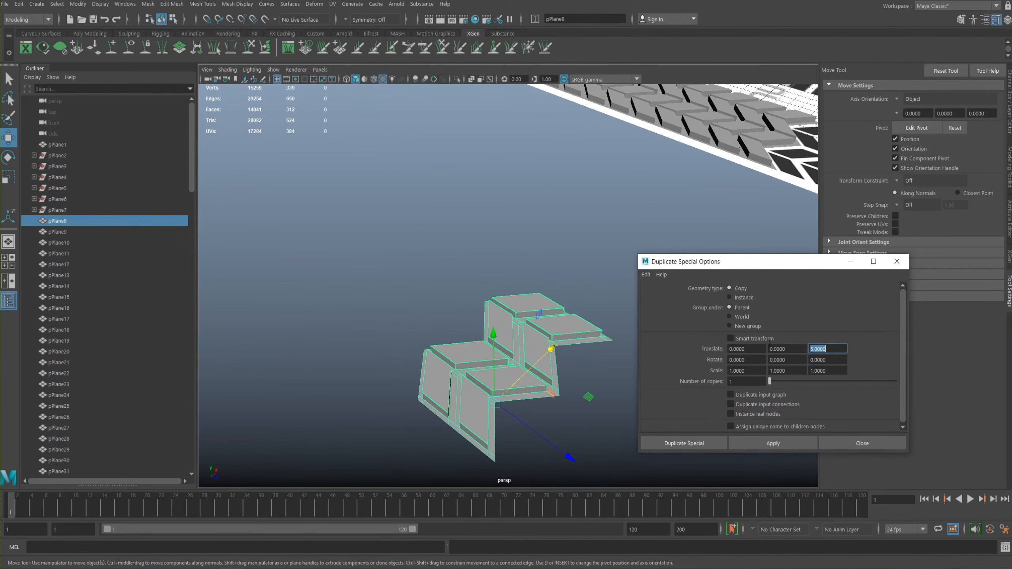
left_click(759, 439)
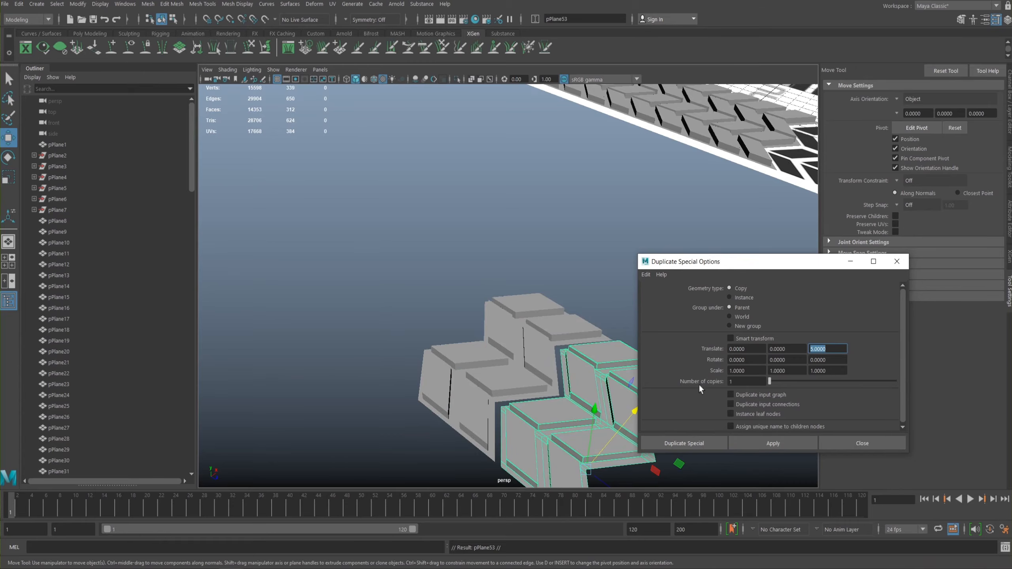
scroll(403, 290, "down", 2)
key("ctrl+z")
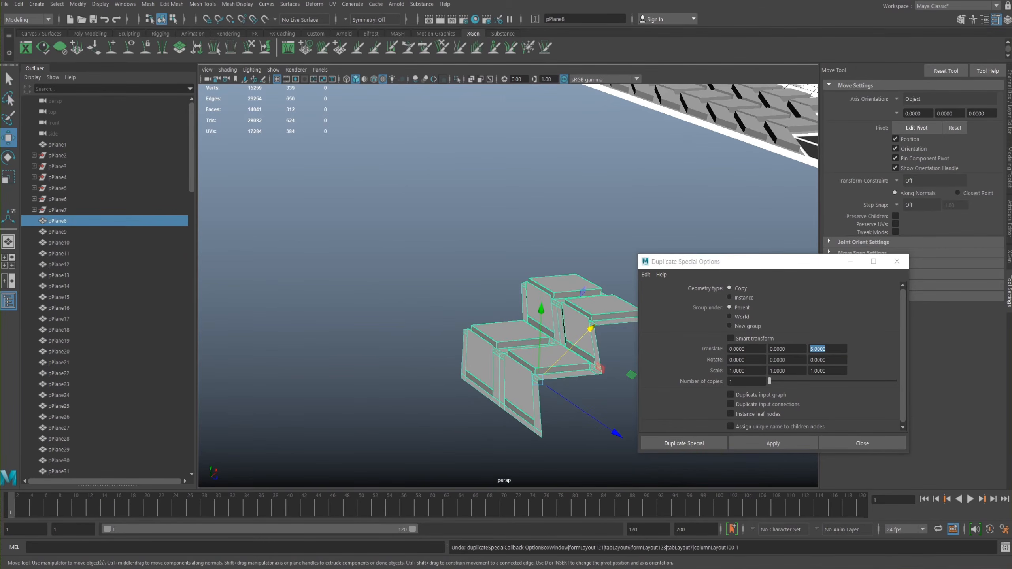
- Try duplicating the strip with a Z translate of 4, examine the join up close and undo the copy
left_click_drag(832, 351, 780, 355)
type("5.")
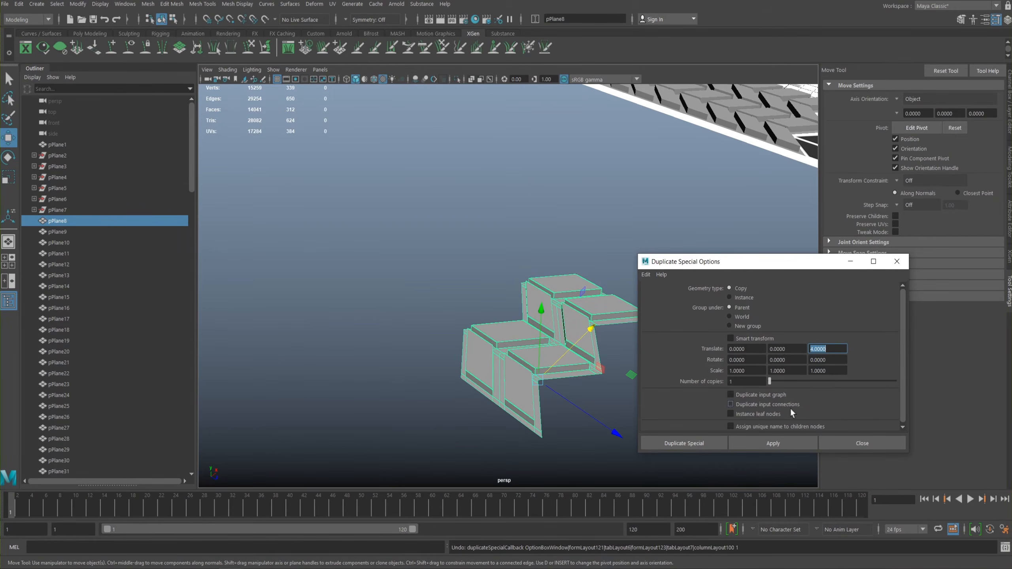
left_click(770, 443)
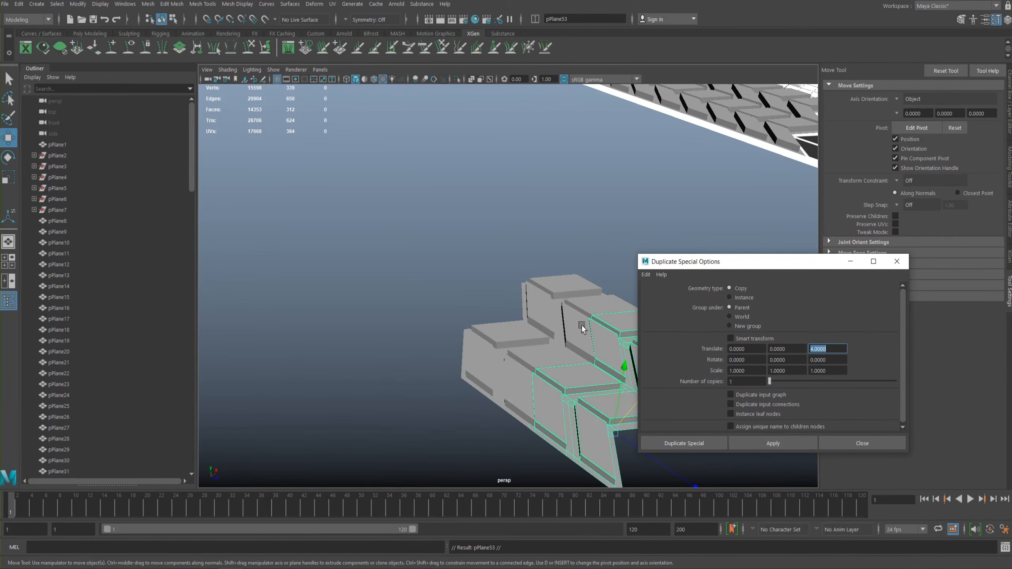
middle_click_drag(476, 290, 374, 237, "alt")
right_click_drag(374, 237, 479, 303, "alt")
key("f")
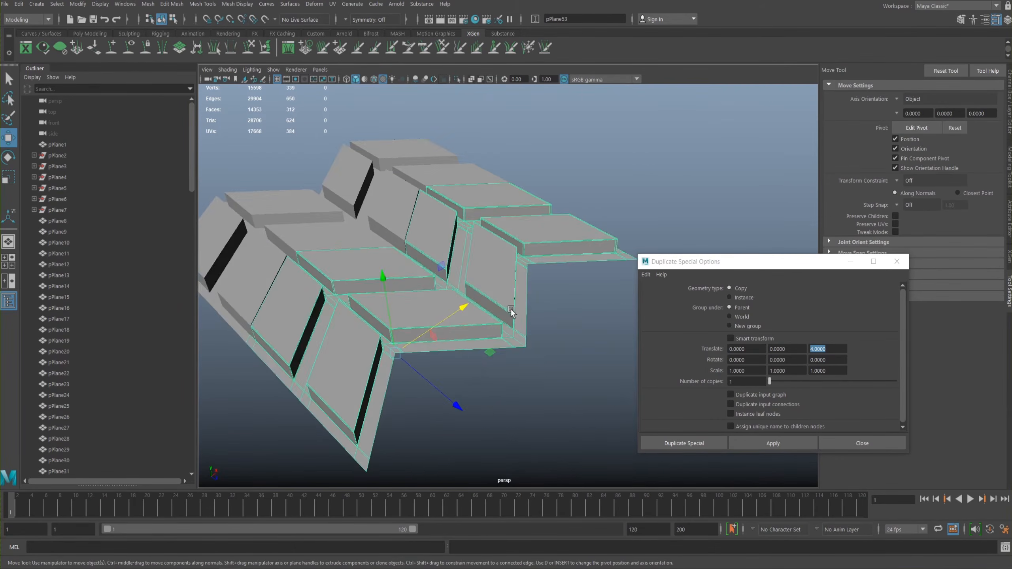
key("ctrl+z")
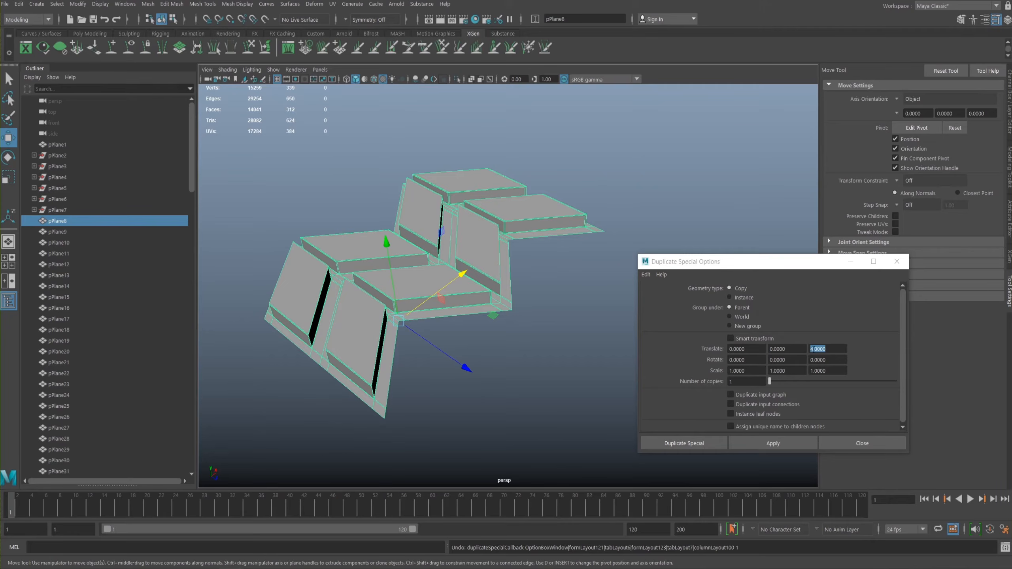
- Set the duplicate's Z translate to 4.5 and create one copy of the unsmoothed strip
key("4")
key("3")
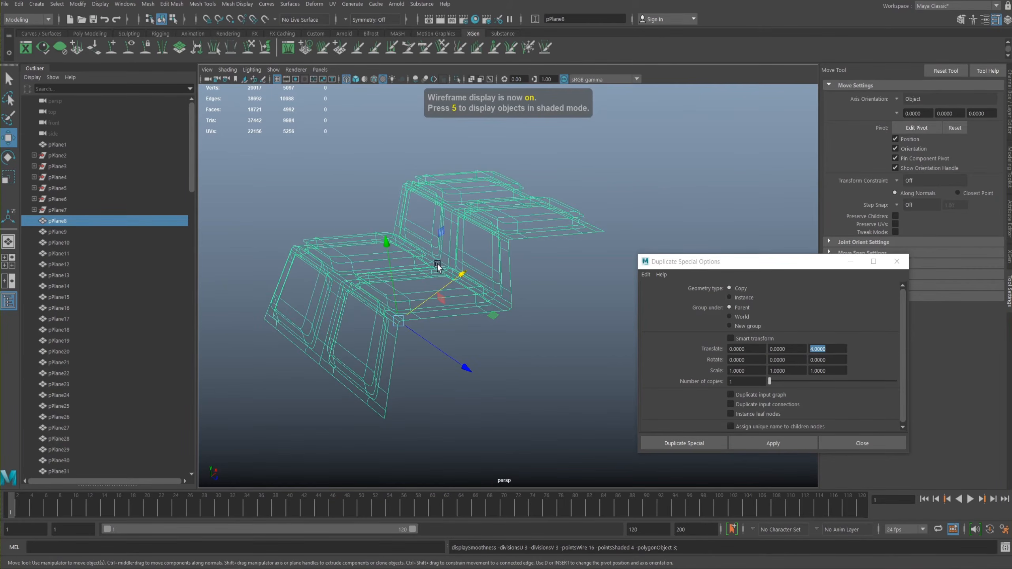
key("5")
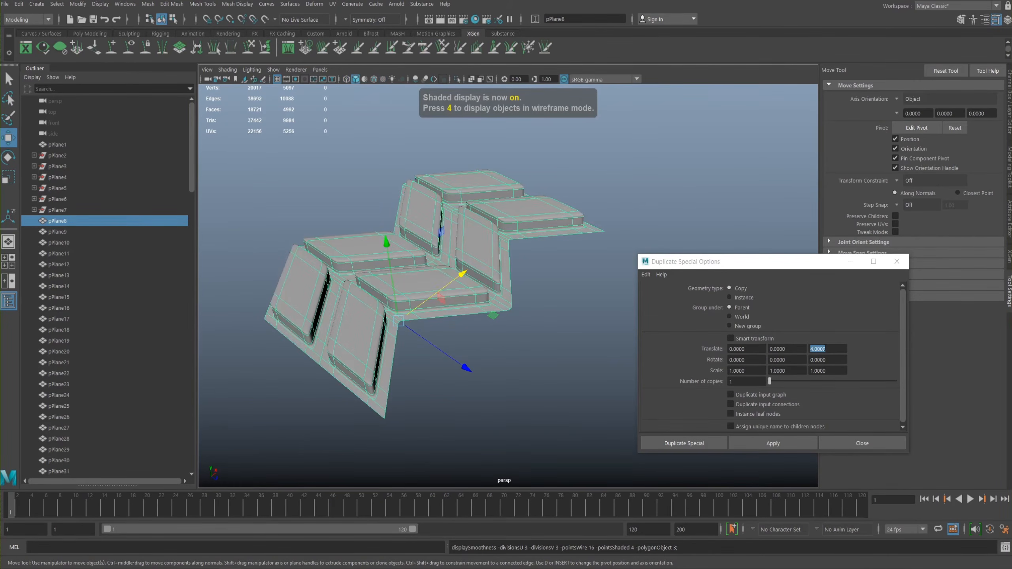
type("14.5")
key("Return")
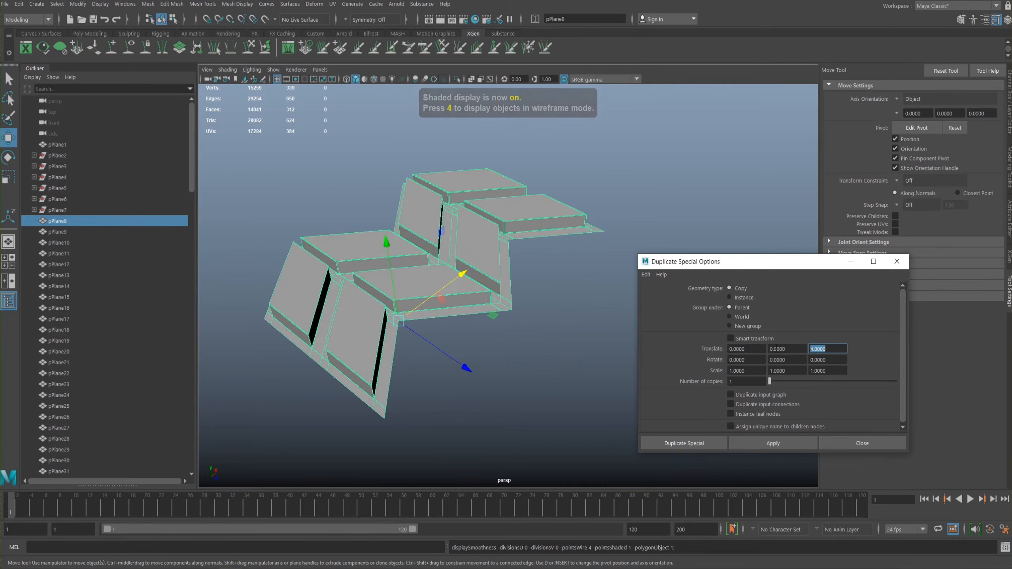
left_click(759, 436)
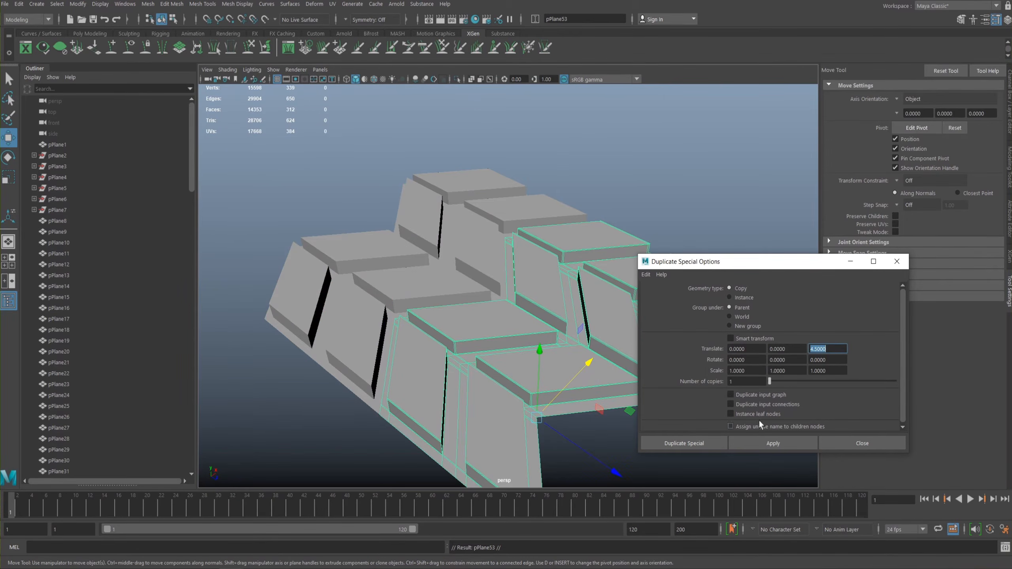
mouse_move(422, 287)
left_mouse_down("alt")
mouse_move(392, 270)
mouse_move(414, 271)
left_mouse_up("alt")
scroll(385, 268, "down", 5)
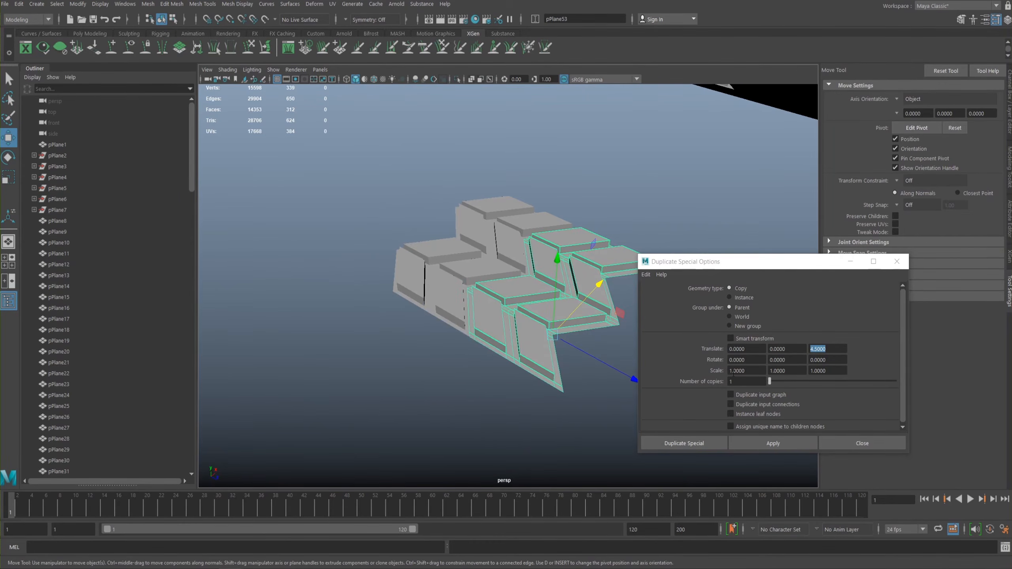
- Set the number of copies to 98, extend the row at the same 4.5 spacing and close the duplicate options
left_click(758, 381)
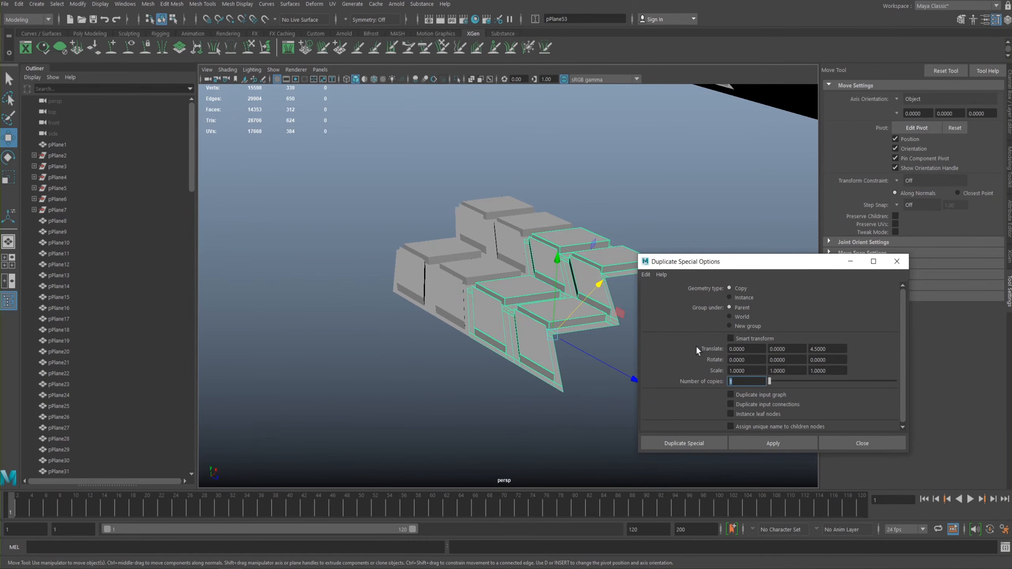
key("Return")
left_click(751, 442)
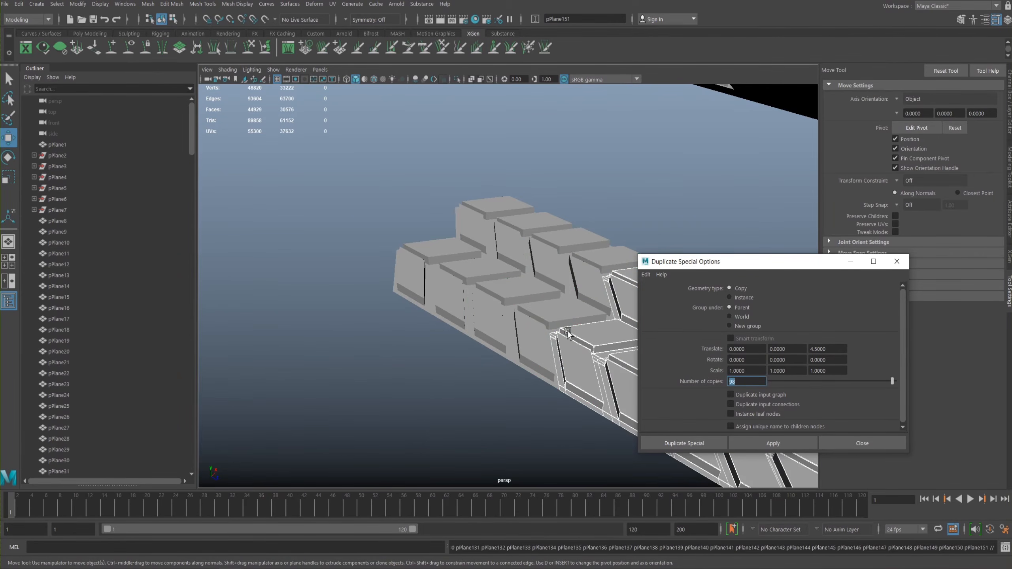
right_click_drag(546, 324, 484, 239, "alt")
middle_click_drag(606, 311, 478, 271, "alt")
right_click_drag(478, 271, 474, 213, "alt")
middle_click_drag(574, 243, 455, 200, "alt")
left_click_drag(455, 199, 532, 297, "alt")
left_click(838, 441)
- Select every strip of the new tread row in full-screen view and combine them into one mesh
middle_click_drag(609, 326, 659, 314, "alt")
right_click_drag(659, 314, 726, 369, "alt")
left_click_drag(717, 369, 696, 355, "alt")
right_click_drag(697, 355, 634, 315, "alt")
key("ctrl+space")
middle_click_drag(601, 282, 576, 241, "alt")
right_click_drag(576, 241, 495, 289, "alt")
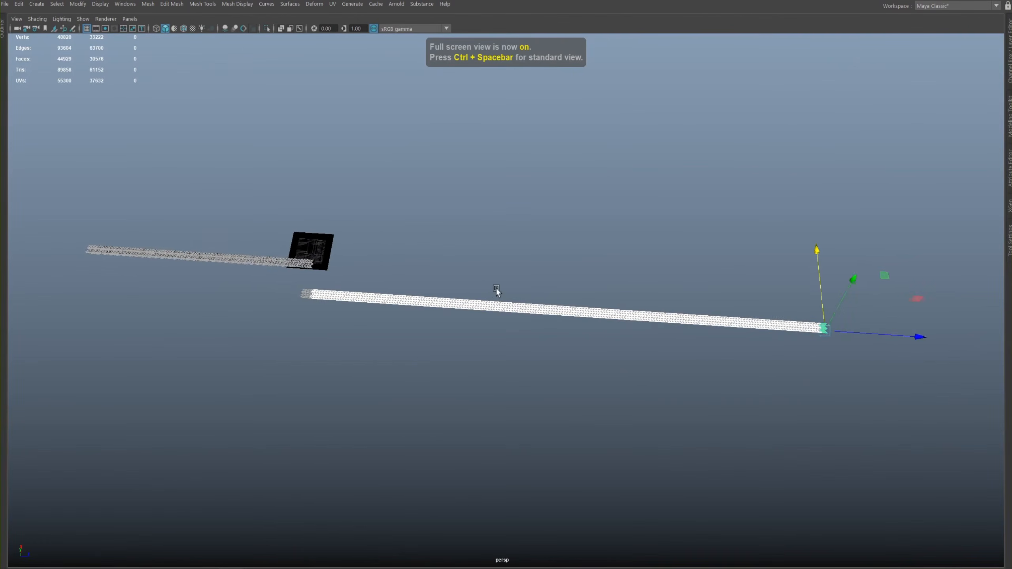
left_click_drag(286, 283, 863, 368)
left_click_drag(648, 312, 679, 340, "alt")
right_click_drag(679, 340, 783, 430, "alt")
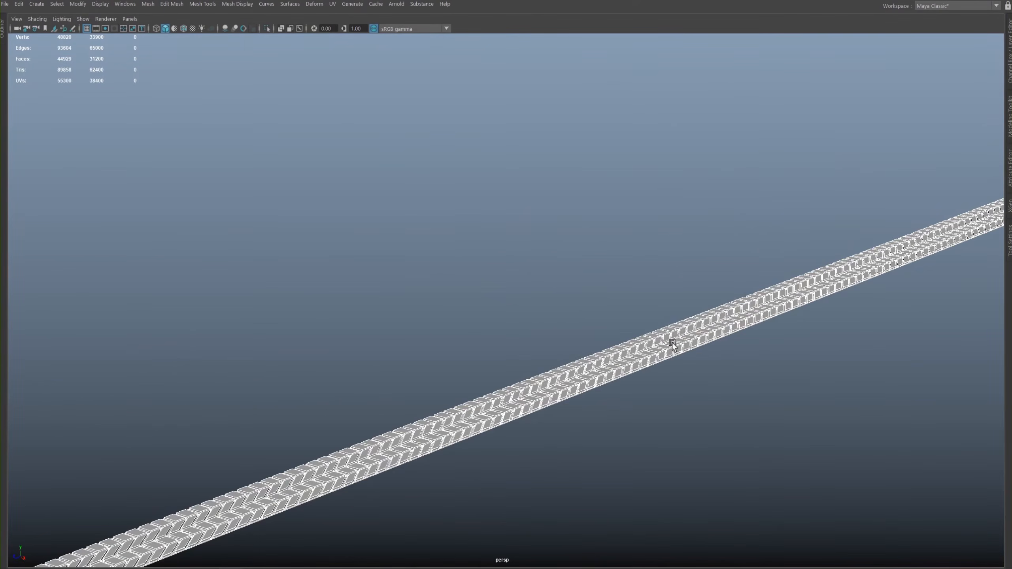
key("space")
left_click(562, 365)
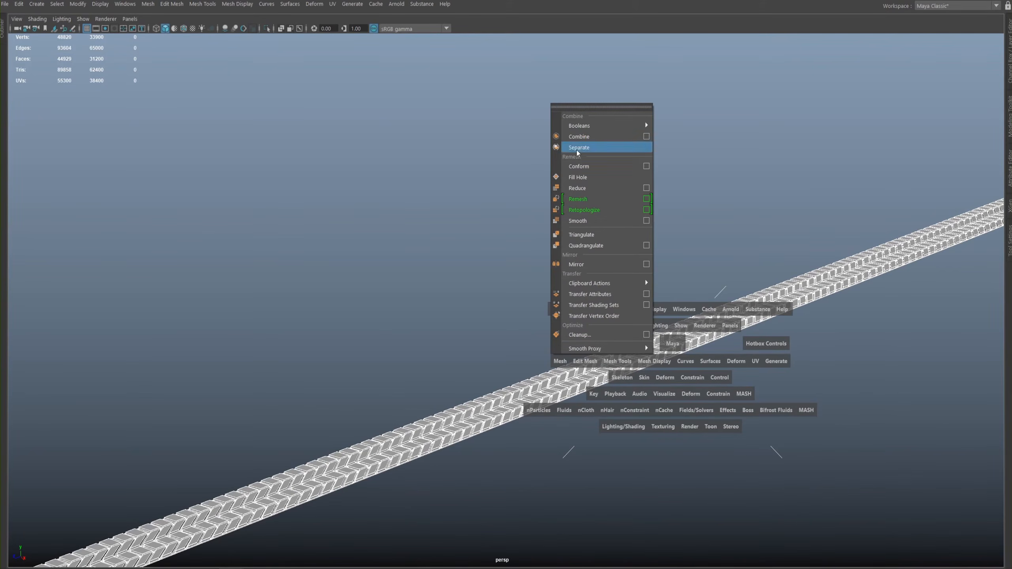
left_click(584, 136)
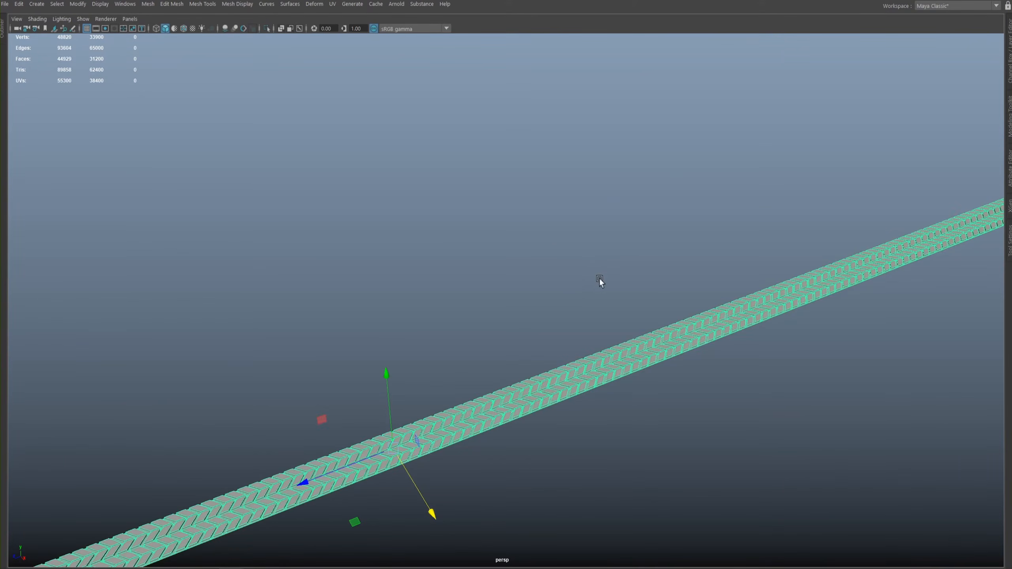
- Examine the combined tread row along its length and up close for continuous chevron blocks
right_click_drag(599, 278, 428, 262, "alt")
left_click_drag(429, 263, 510, 258, "alt")
right_click_drag(510, 258, 527, 268, "alt")
middle_click_drag(503, 224, 539, 261, "alt")
right_click_drag(539, 261, 576, 305, "alt")
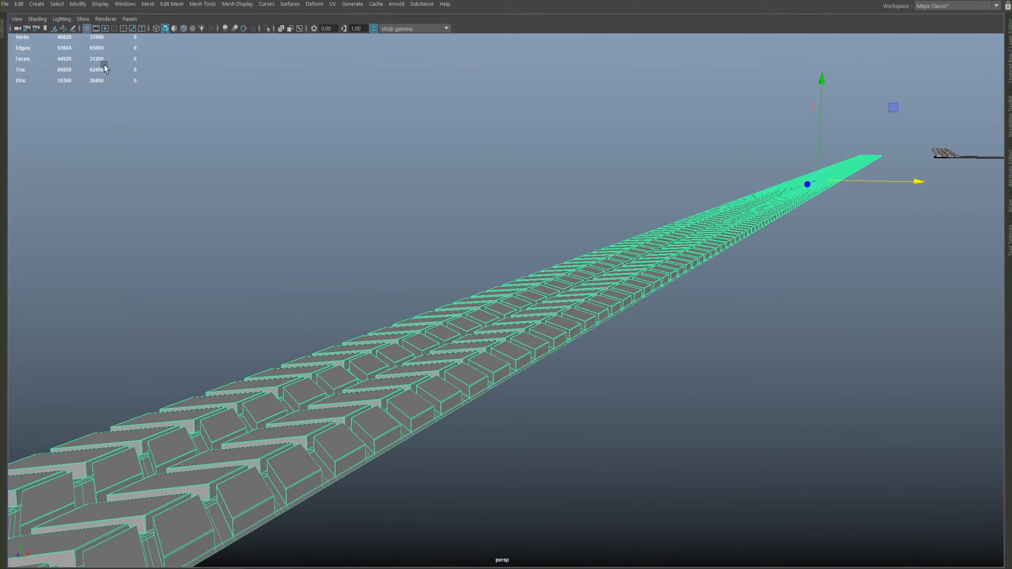
right_click_drag(740, 379, 625, 330, "alt")
left_click_drag(625, 331, 637, 332, "alt")
right_click_drag(636, 334, 639, 338, "alt")
right_click_drag(555, 301, 693, 361, "alt")
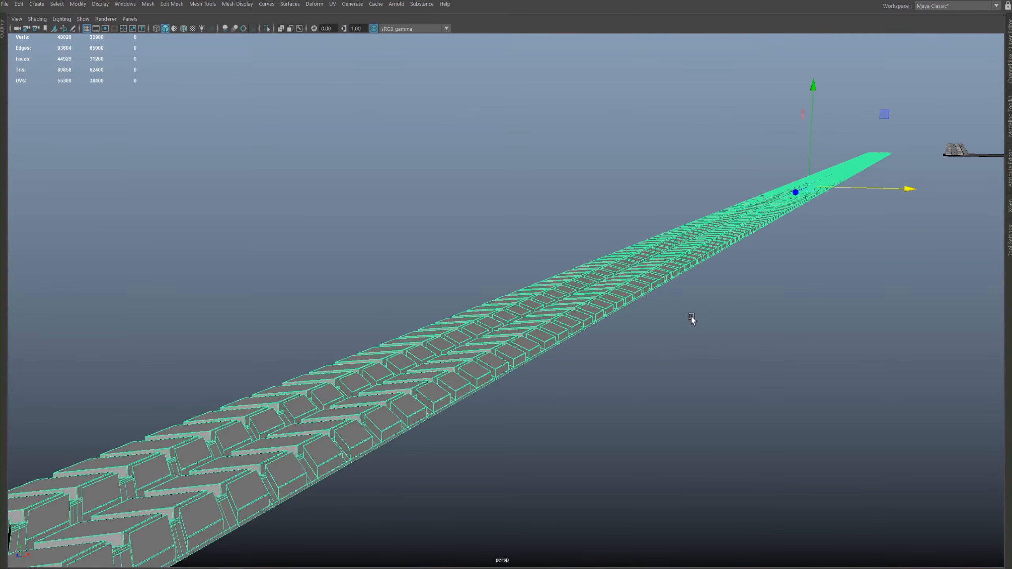
left_click_drag(693, 315, 604, 290, "alt")
left_click(562, 304)
left_click(625, 323)
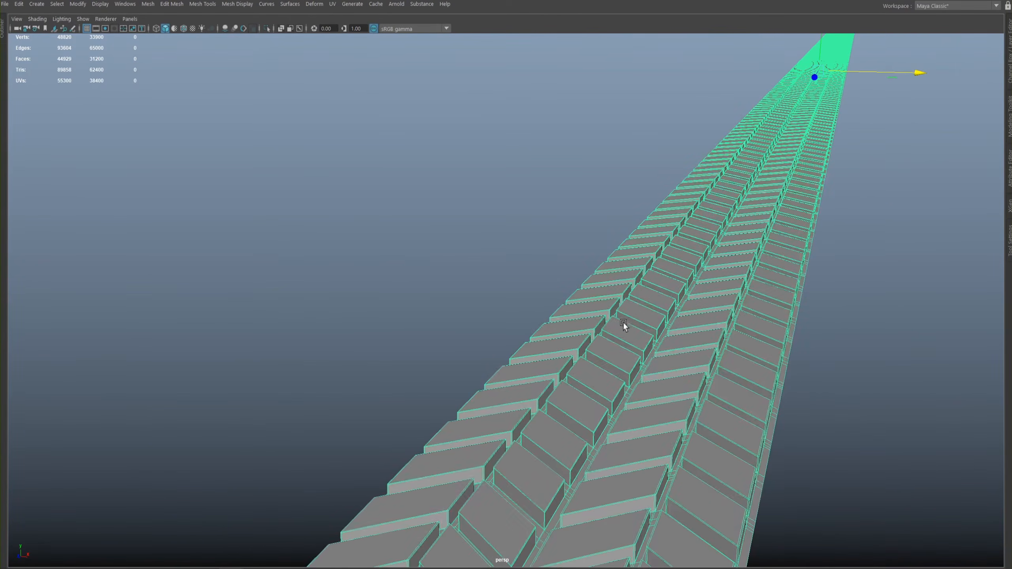
- Preview the combined tread with smooth mesh display, inspect its rounded blocks and return to the unsmoothed display
key("3")
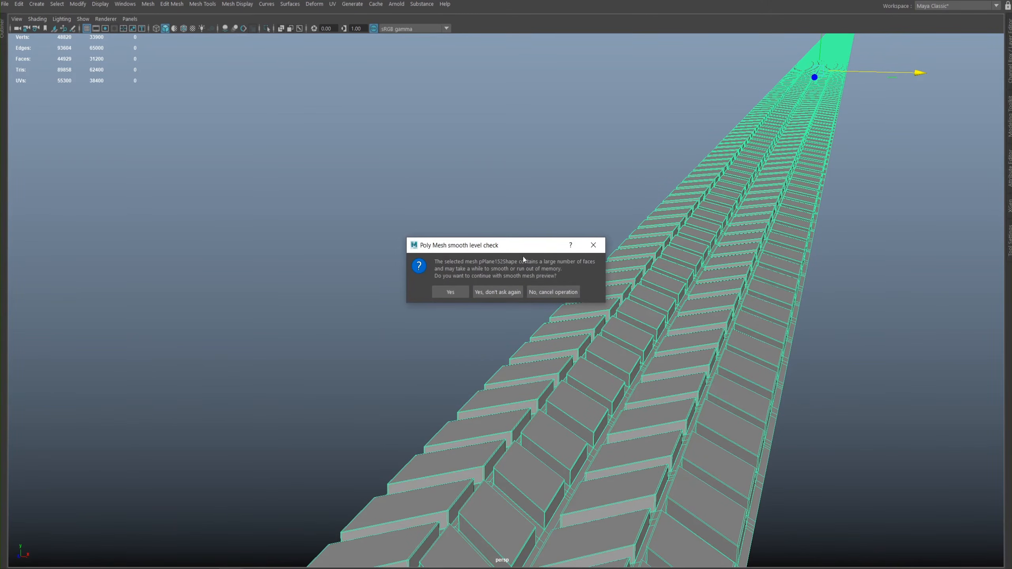
left_click(502, 297)
left_click(446, 294)
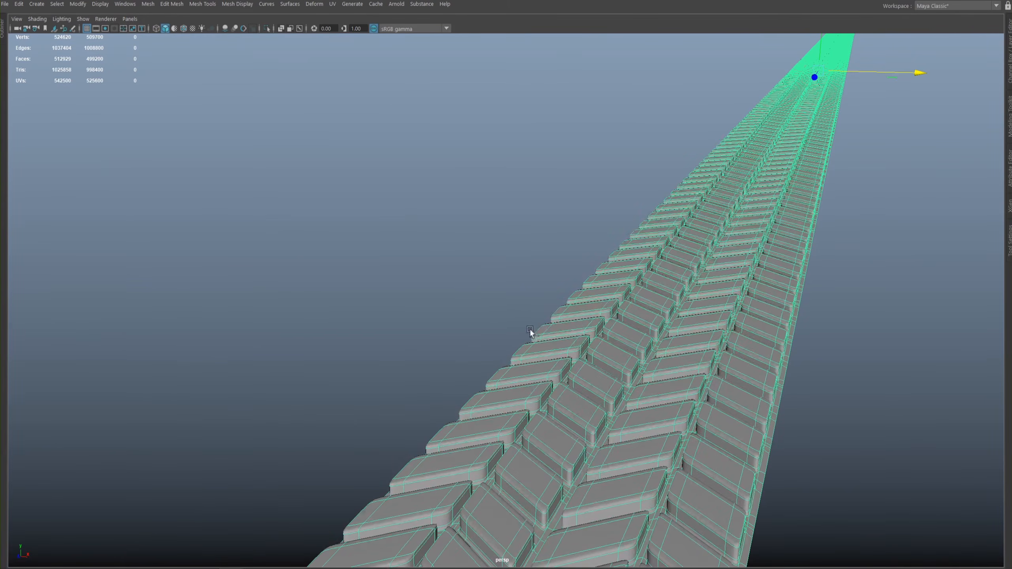
left_click_drag(517, 299, 493, 275, "alt")
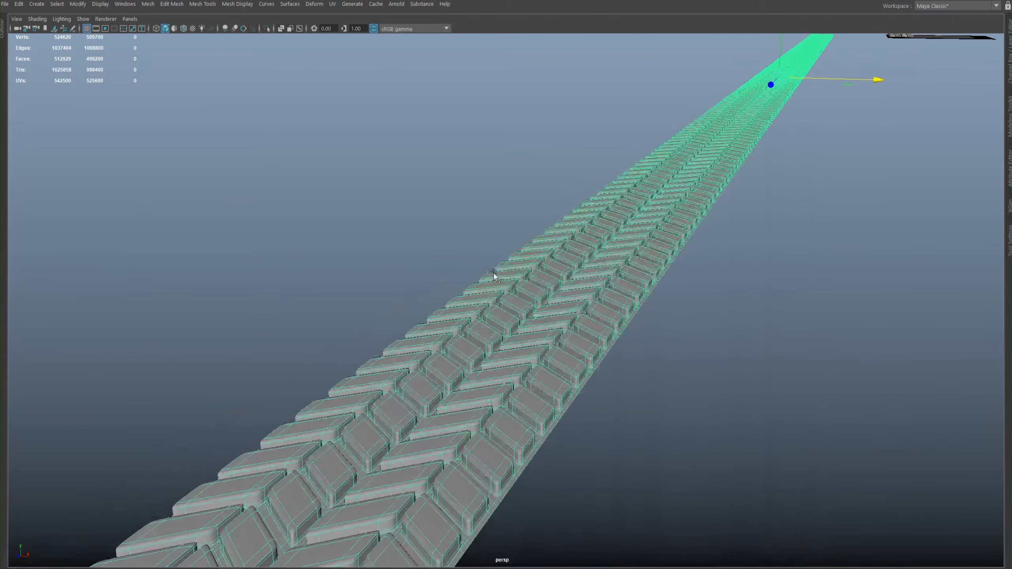
right_click_drag(588, 319, 443, 237, "alt")
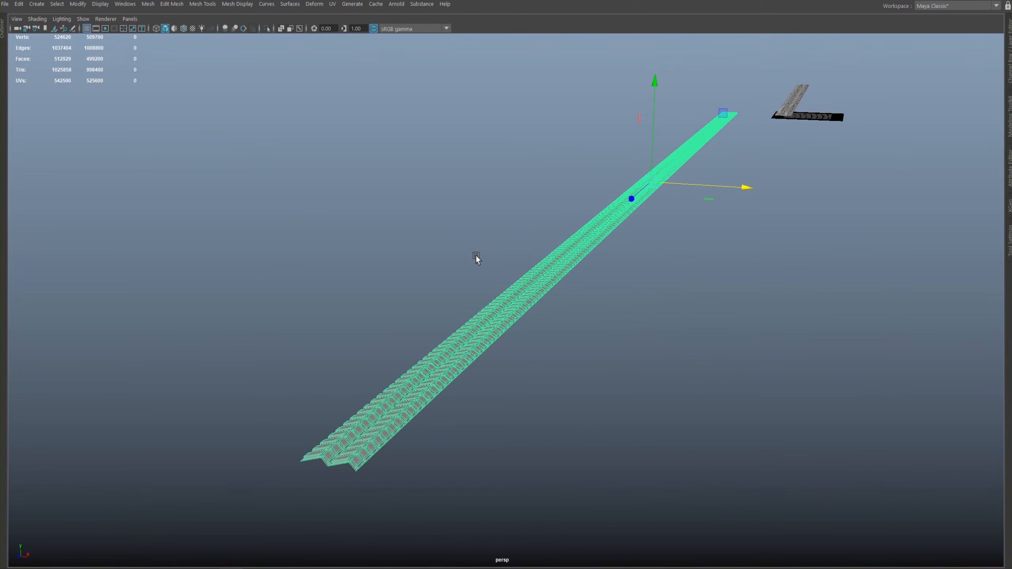
right_click_drag(488, 263, 639, 313, "alt")
left_click_drag(639, 314, 583, 286, "alt")
right_click_drag(583, 286, 602, 231, "alt")
left_click_drag(601, 231, 617, 221, "alt")
right_click_drag(617, 220, 563, 243, "alt")
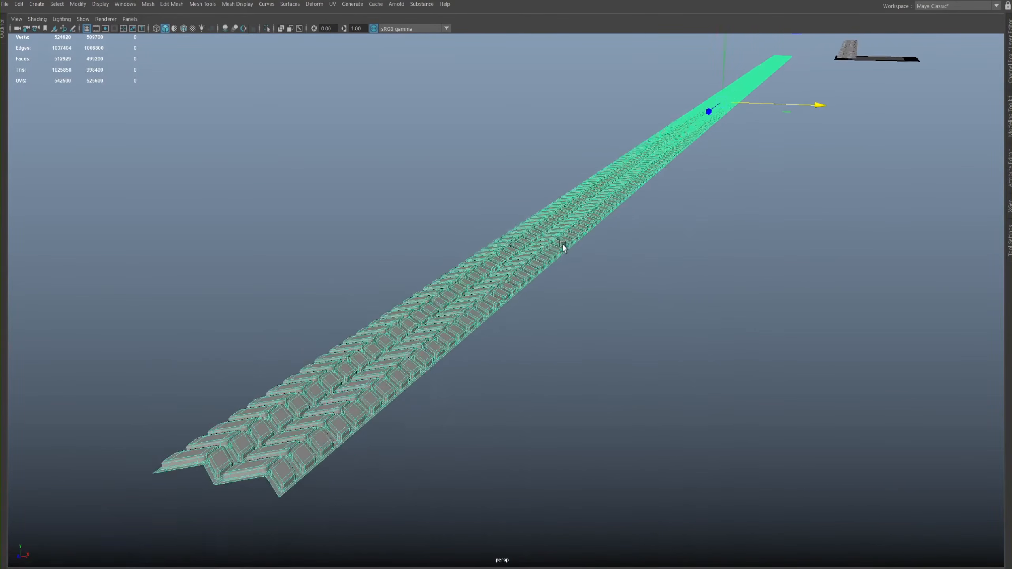
middle_click_drag(593, 224, 606, 219, "alt")
right_click_drag(591, 238, 650, 261, "alt")
middle_click_drag(606, 245, 556, 327, "alt")
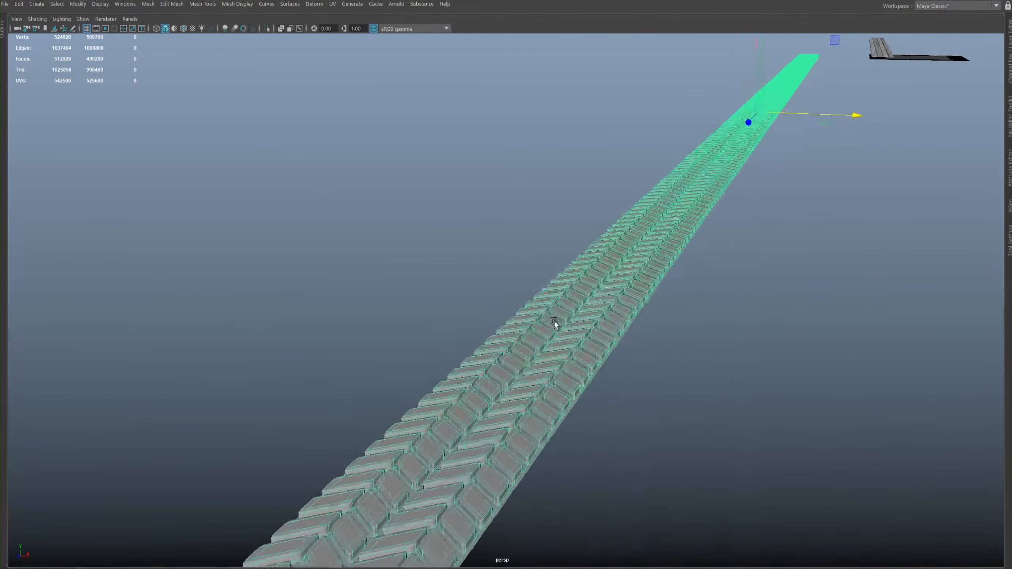
left_click(442, 339)
middle_click_drag(654, 354, 669, 327, "alt")
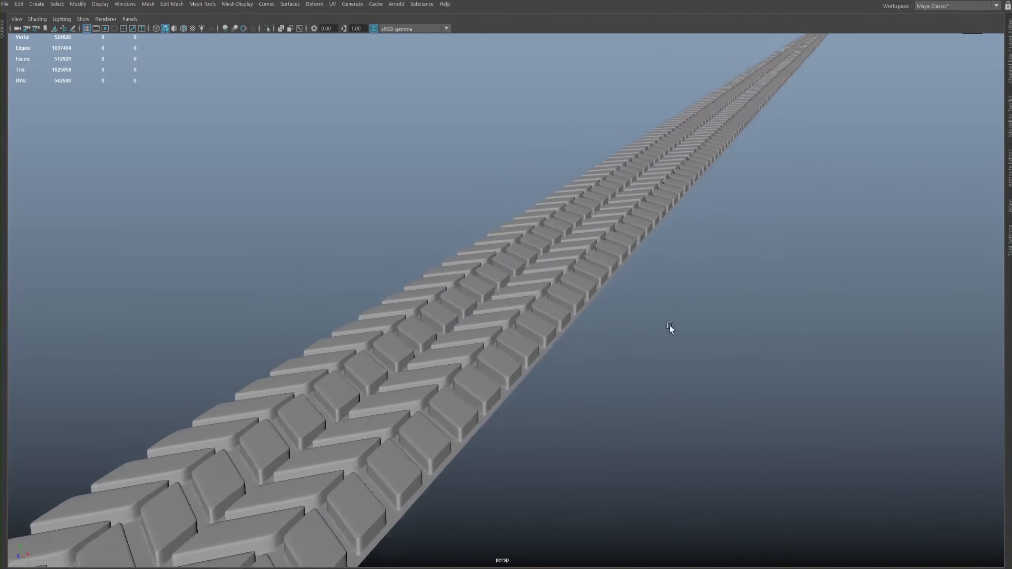
right_click_drag(670, 326, 542, 337, "alt")
left_click(538, 332)
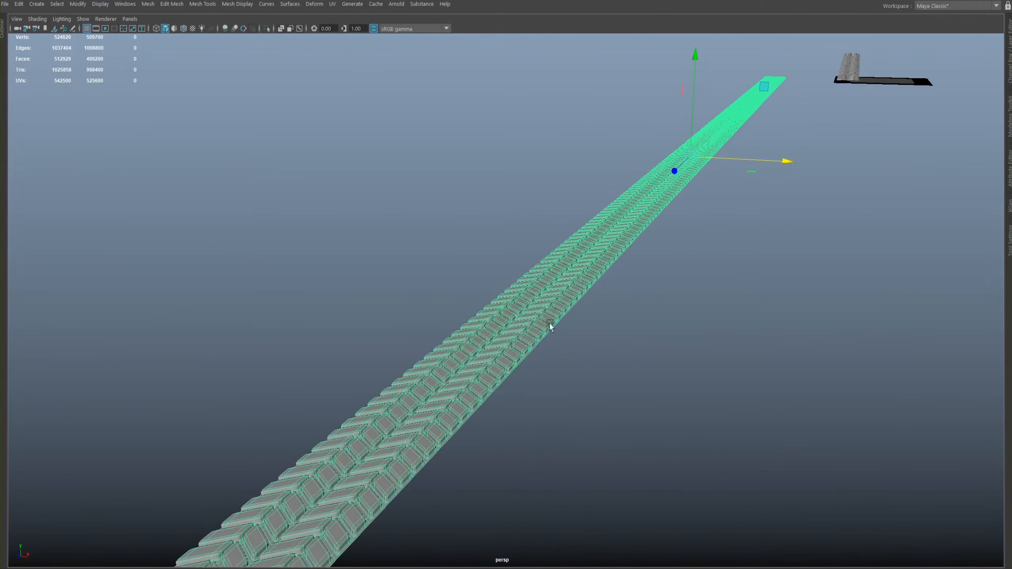
key("1")
- Create a nonlinear Bend deformer on the combined tread row with low bound -1, high bound 1 and curvature 0
right_click_drag(572, 276, 441, 258, "alt")
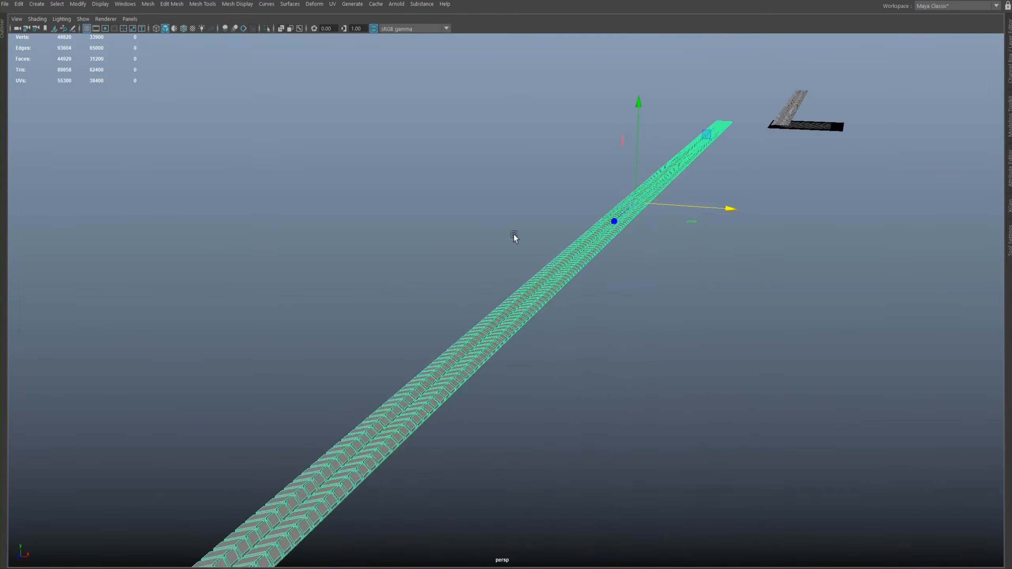
middle_click_drag(500, 323, 535, 252, "alt")
right_click_drag(534, 251, 572, 251, "alt")
middle_click_drag(572, 252, 538, 304, "alt")
right_click_drag(530, 299, 416, 254, "alt")
left_click_drag(448, 255, 422, 254, "alt")
middle_click_drag(428, 200, 536, 267, "alt")
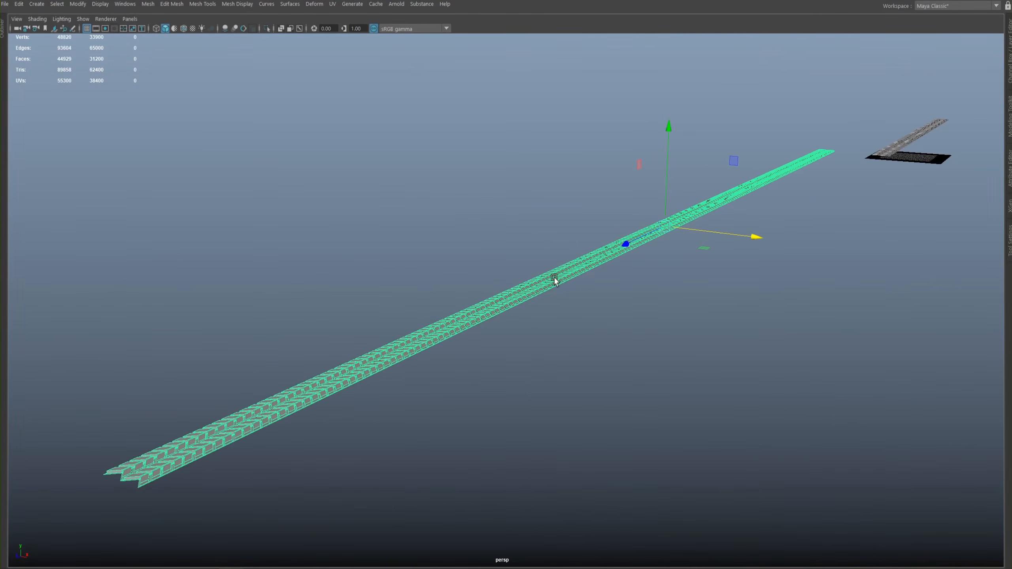
key("space")
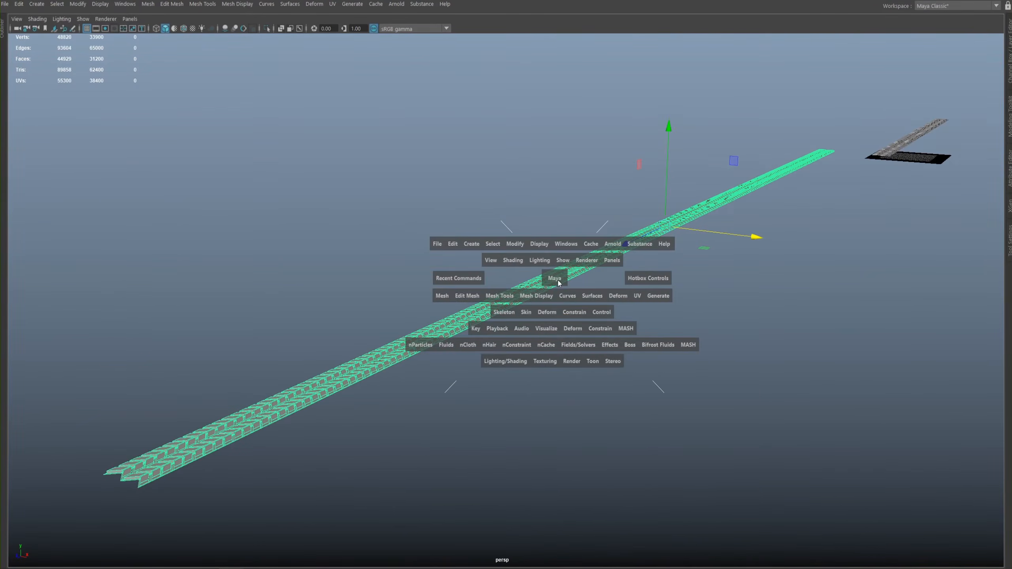
left_click(618, 297)
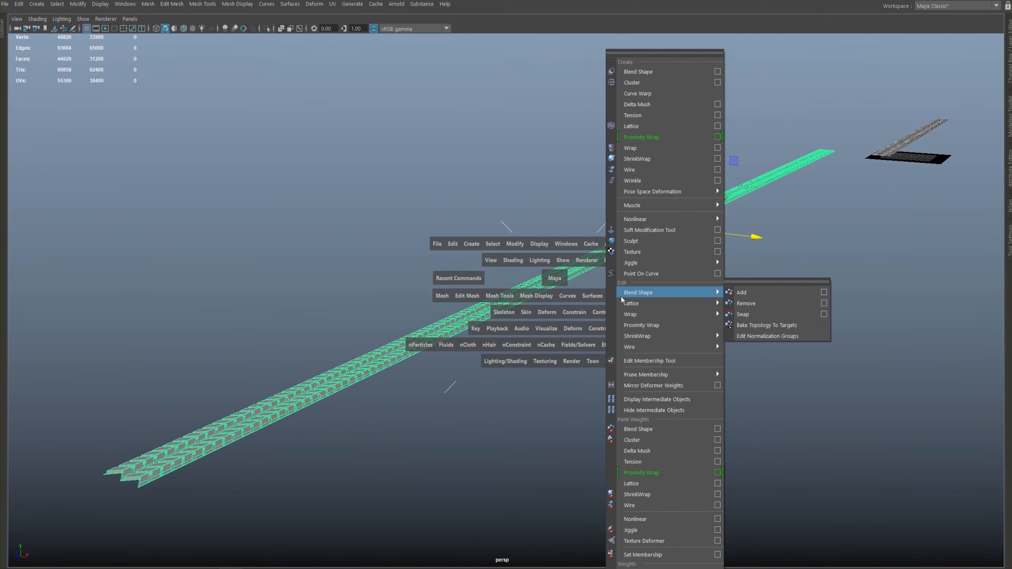
mouse_move(641, 221)
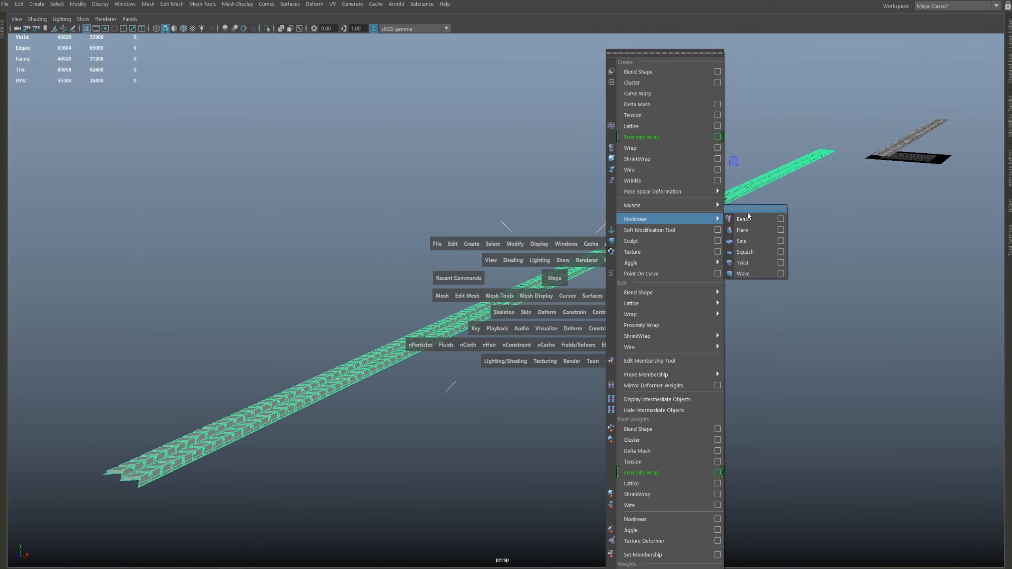
left_click(779, 220)
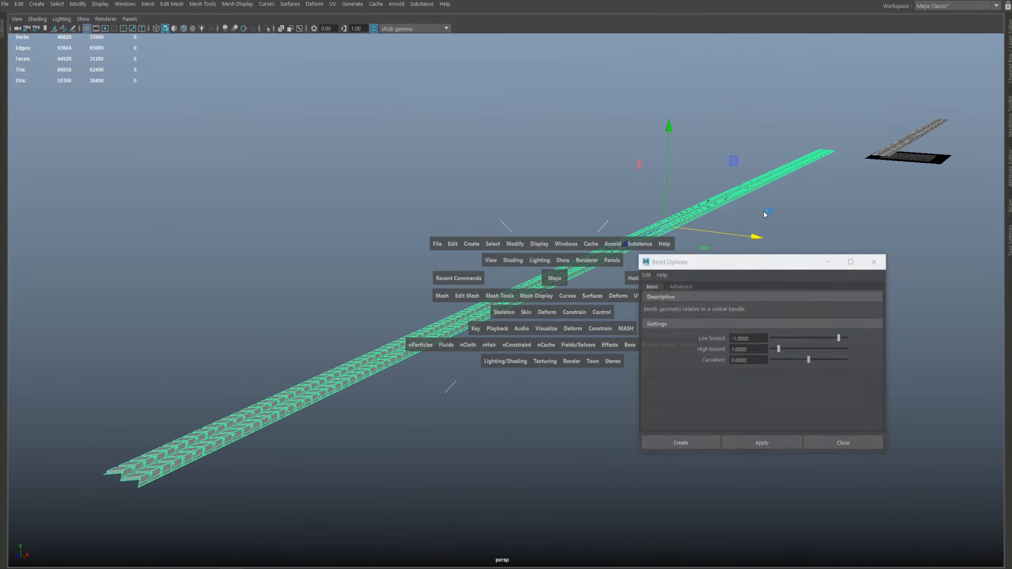
left_click(694, 443)
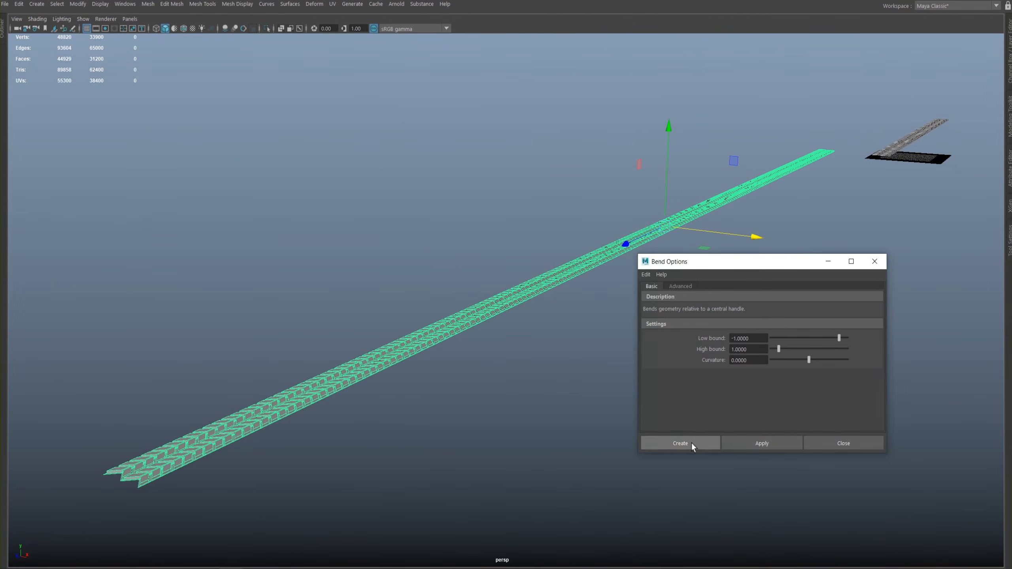
- Restore the full interface and show the bend handle's channel values and its entry in the object list
left_click_drag(498, 226, 405, 235, "alt")
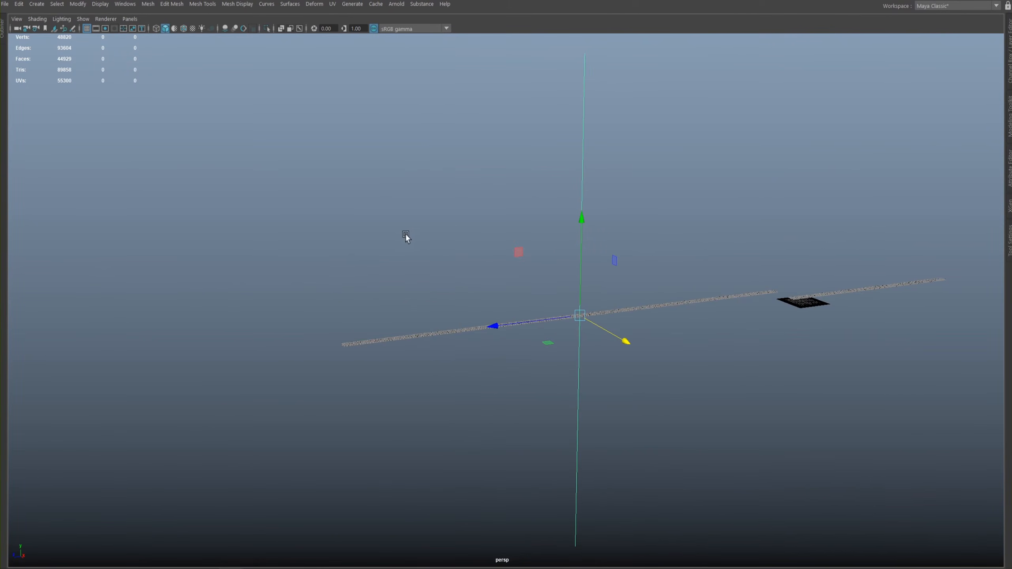
key("ctrl+space")
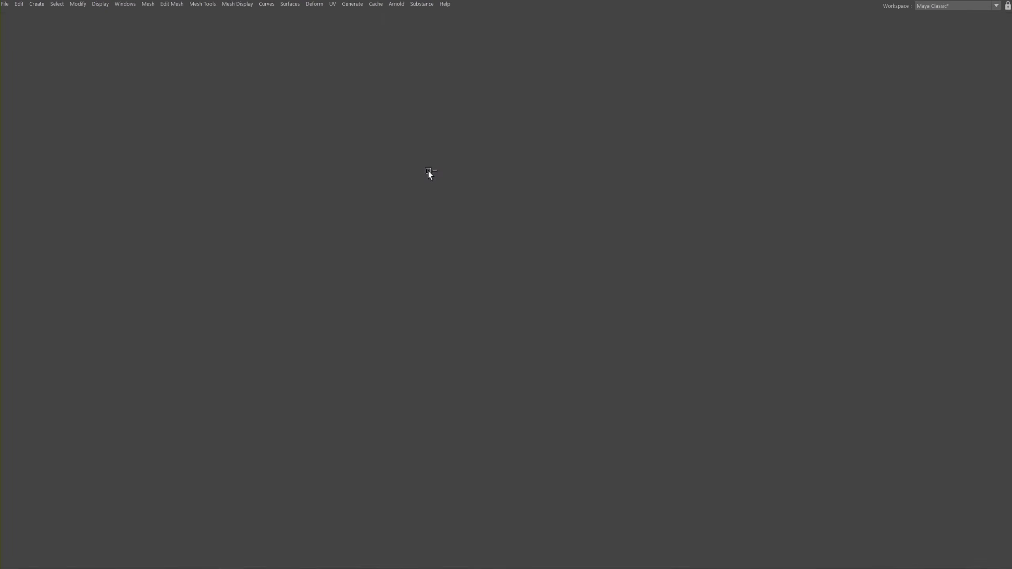
left_click_drag(546, 312, 515, 240, "alt")
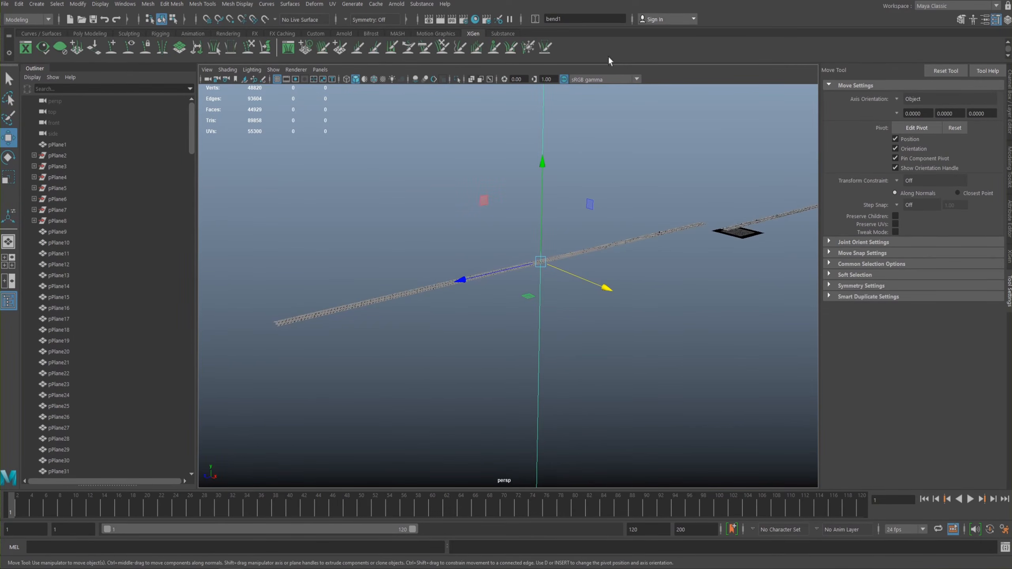
left_click(1009, 126)
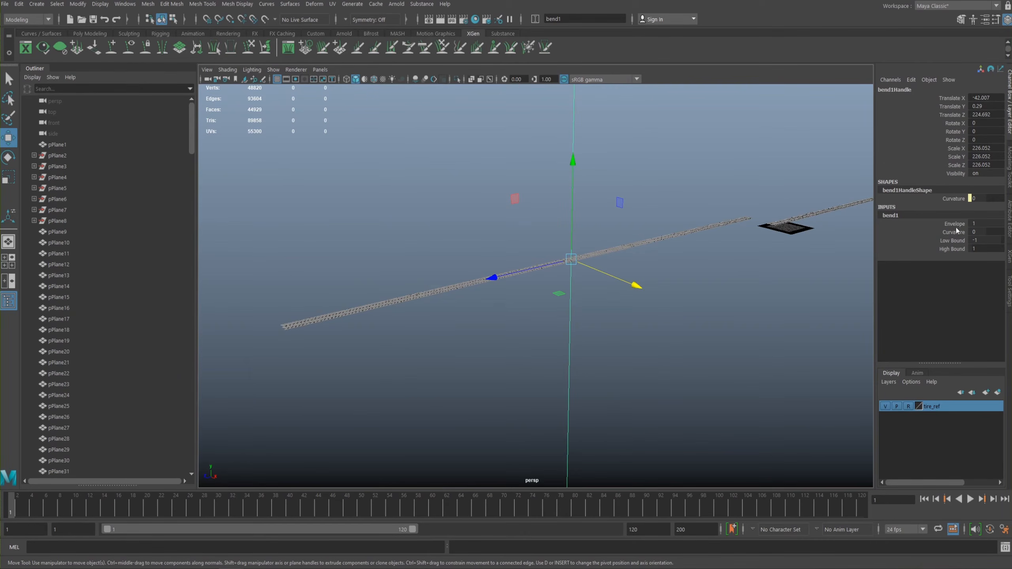
middle_click_drag(534, 218, 553, 256, "alt")
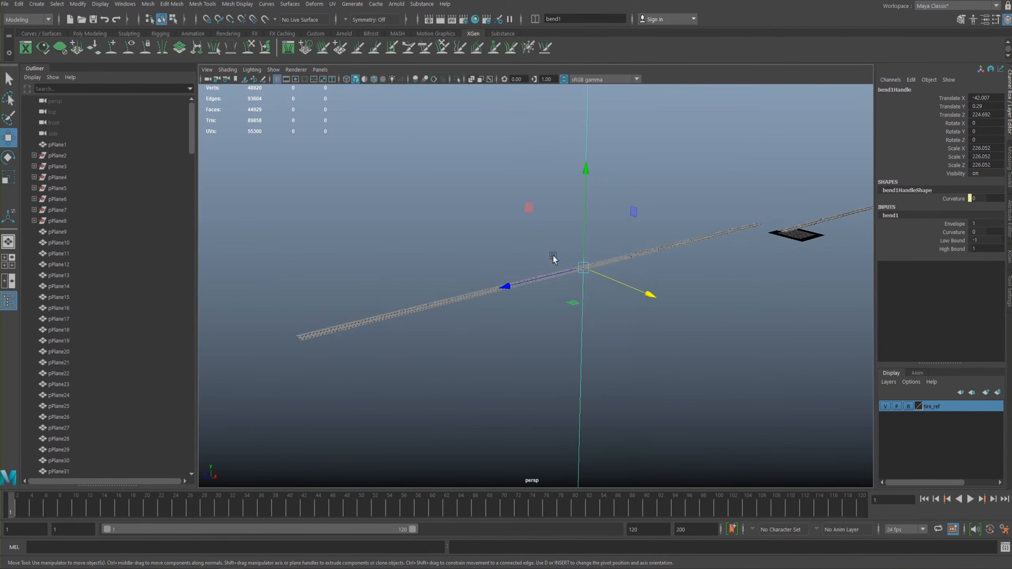
right_click_drag(553, 256, 467, 236, "alt")
left_click_drag(192, 128, 194, 330)
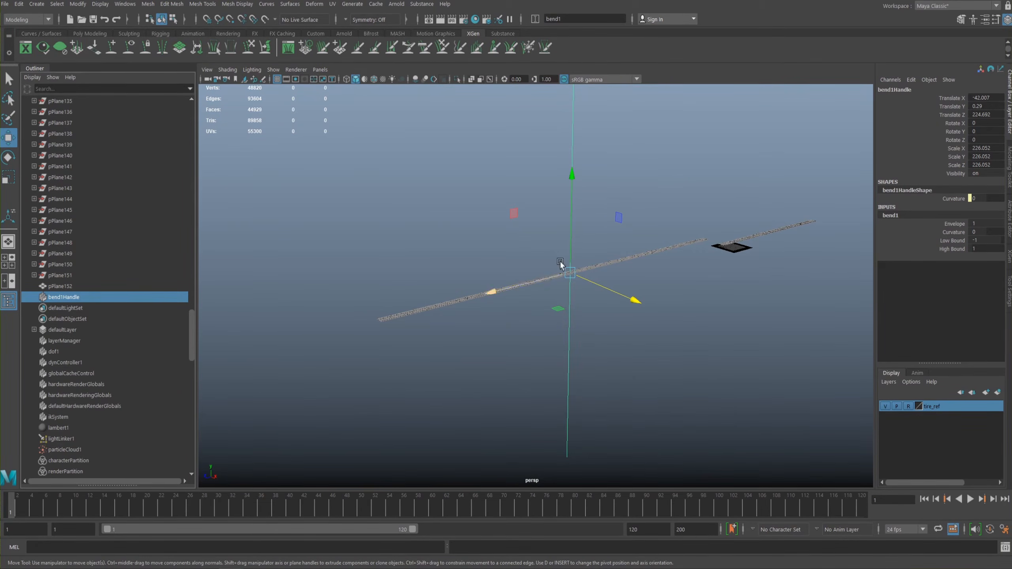
- Rotate the bend handle -90 degrees about X to align it with the length of the tread row
key("e")
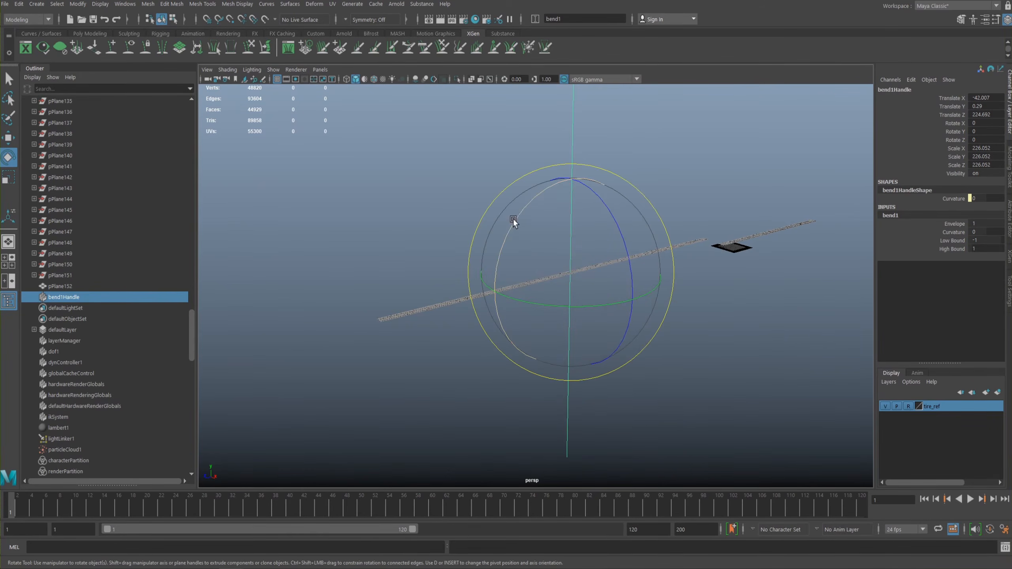
left_click_drag(514, 222, 561, 199)
left_click_drag(578, 240, 511, 236, "alt")
right_click_drag(510, 235, 494, 240, "alt")
left_click_drag(692, 225, 766, 314, "alt")
- Set the bend deformer's curvature to 90 and check in which direction the tread row curves
left_click(954, 235)
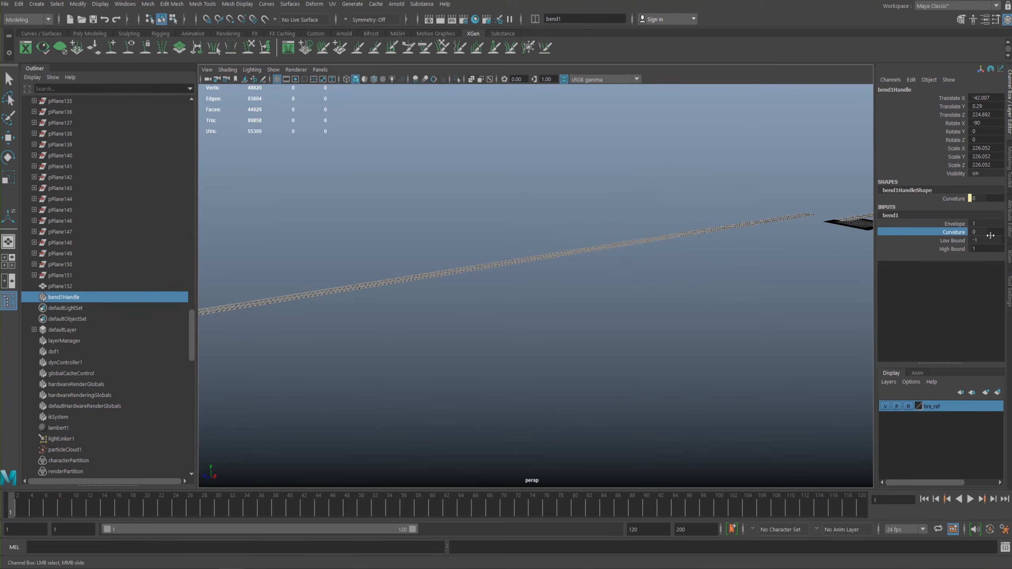
left_click(976, 230)
type("90")
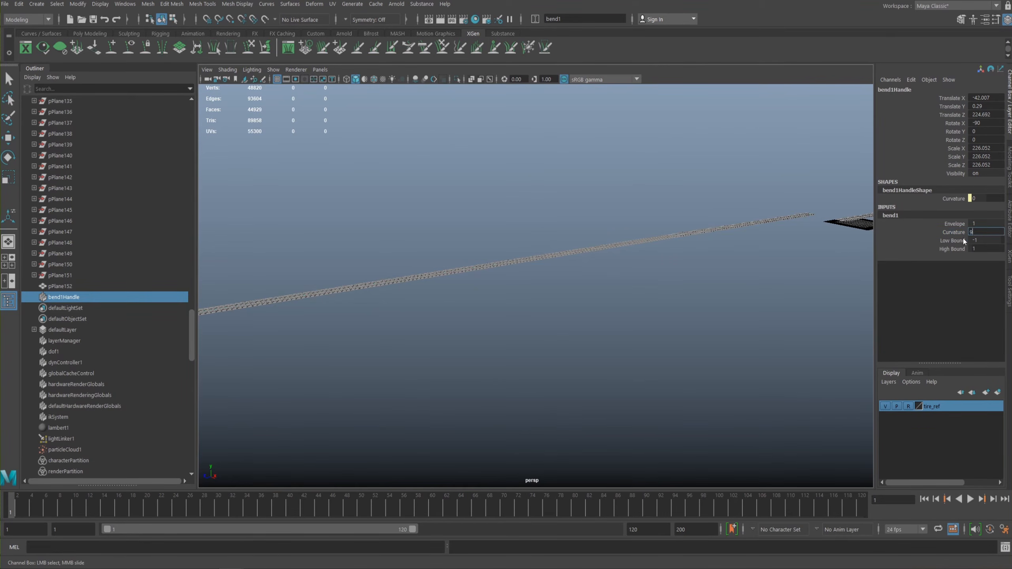
key("Return")
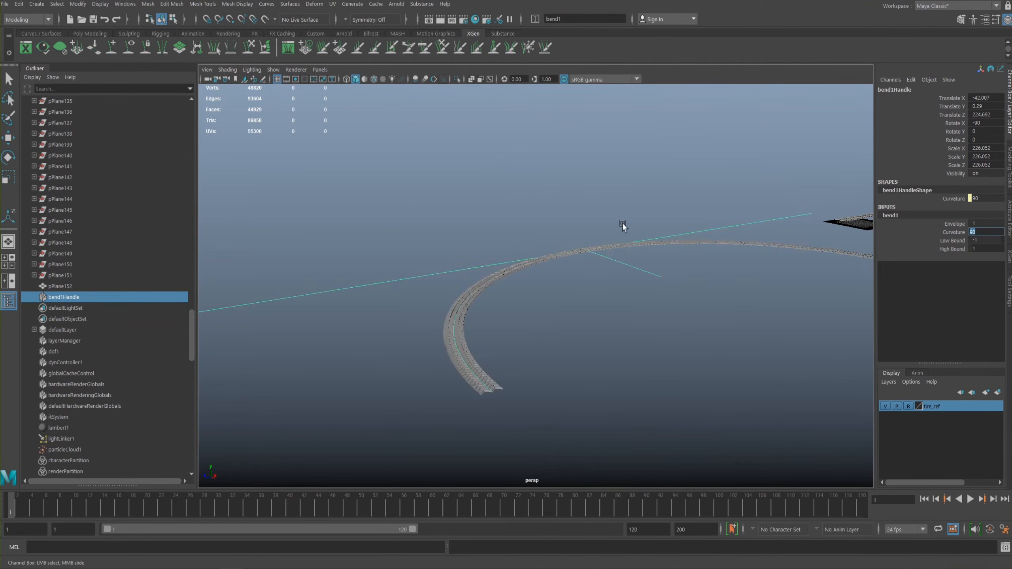
left_click_drag(558, 225, 553, 226, "alt")
right_click_drag(553, 226, 655, 304, "alt")
left_click_drag(620, 275, 613, 257, "alt")
right_click_drag(610, 273, 542, 262, "alt")
left_click_drag(602, 244, 474, 242, "alt")
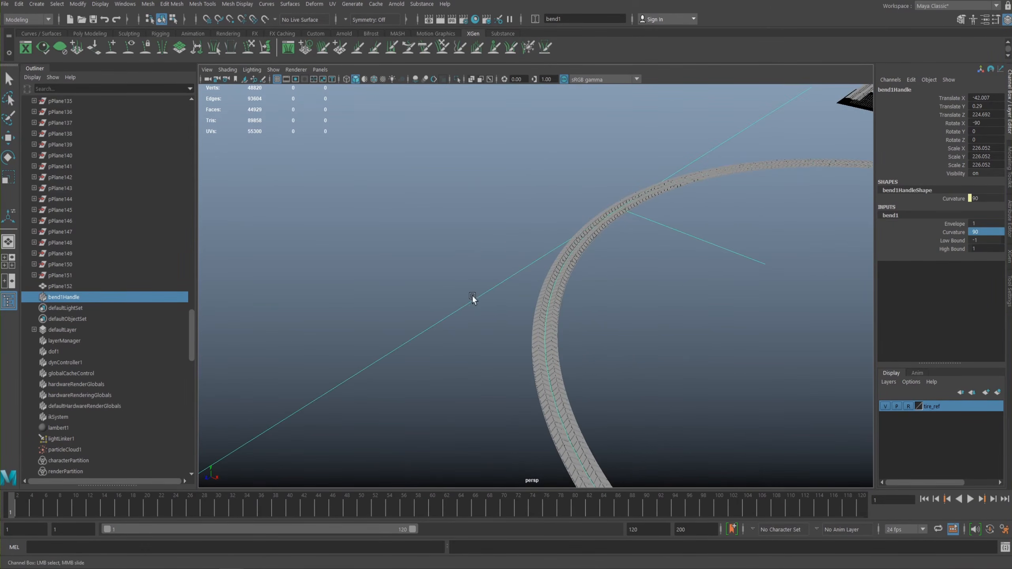
- Rotate the bend handle to -90 degrees about Z so the tread row arches vertically with its blocks facing outward
key("e")
left_click_drag(543, 222, 445, 215, "alt")
left_click_drag(487, 262, 460, 238, "alt")
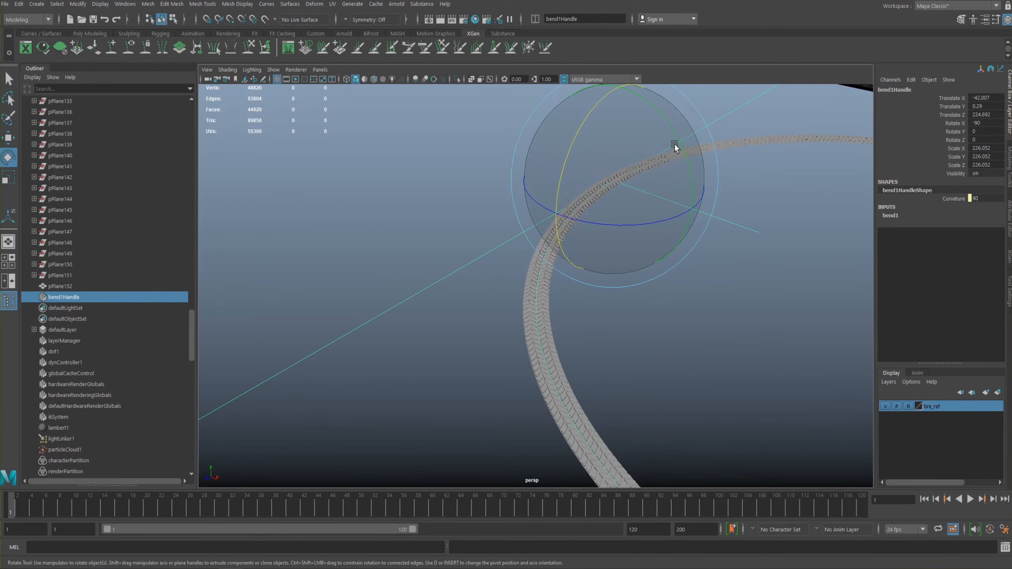
left_click_drag(678, 137, 716, 176)
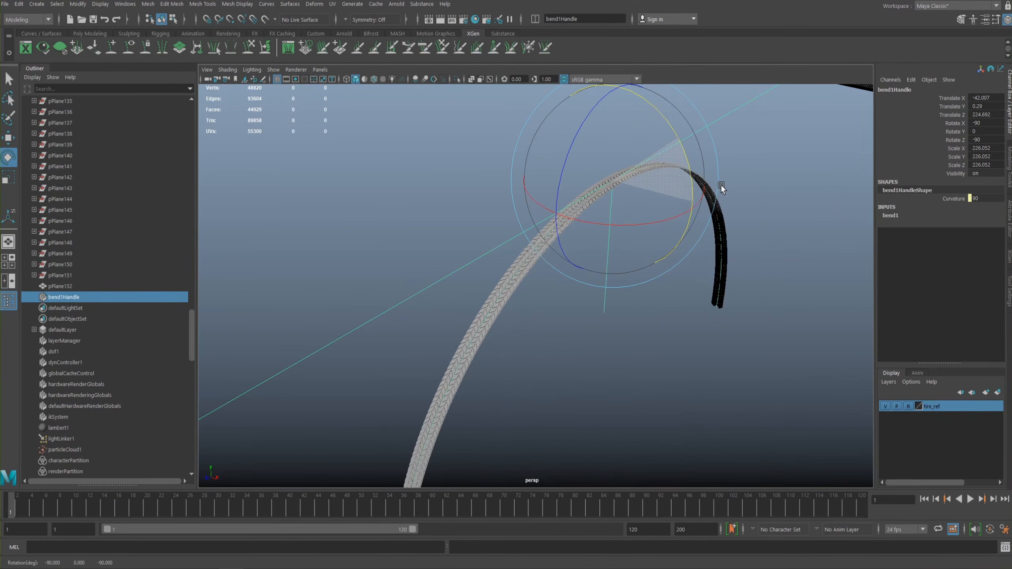
left_click_drag(672, 197, 751, 210, "alt")
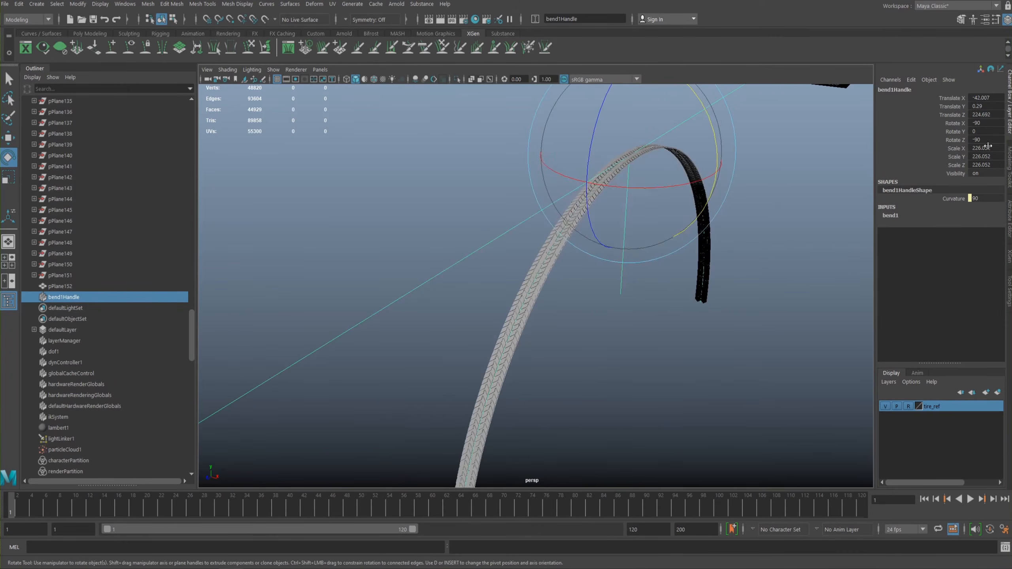
middle_click_drag(666, 169, 693, 203, "alt")
right_click_drag(692, 202, 675, 196, "alt")
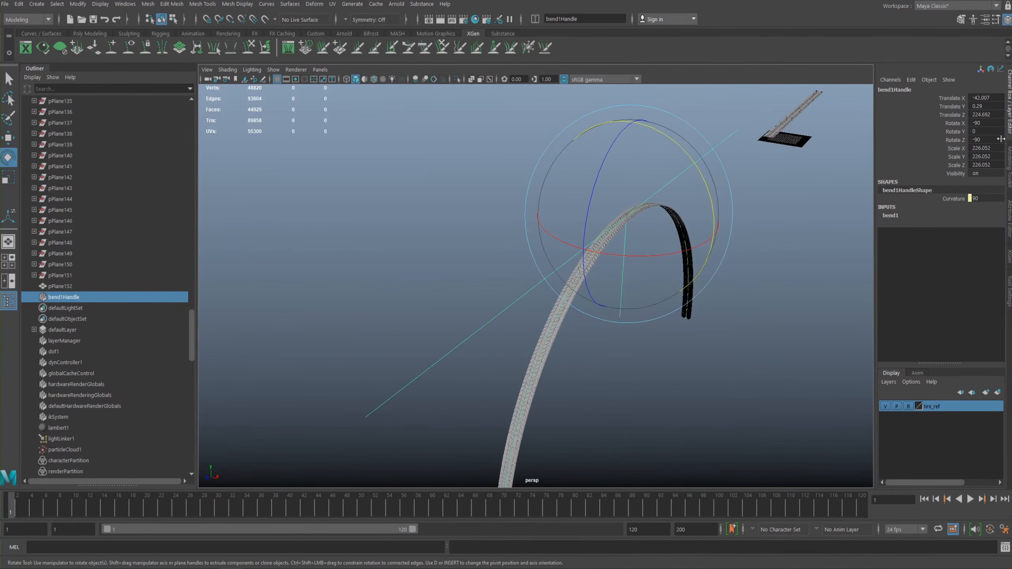
middle_click_drag(651, 164, 666, 138, "alt")
left_click_drag(653, 197, 664, 219, "alt")
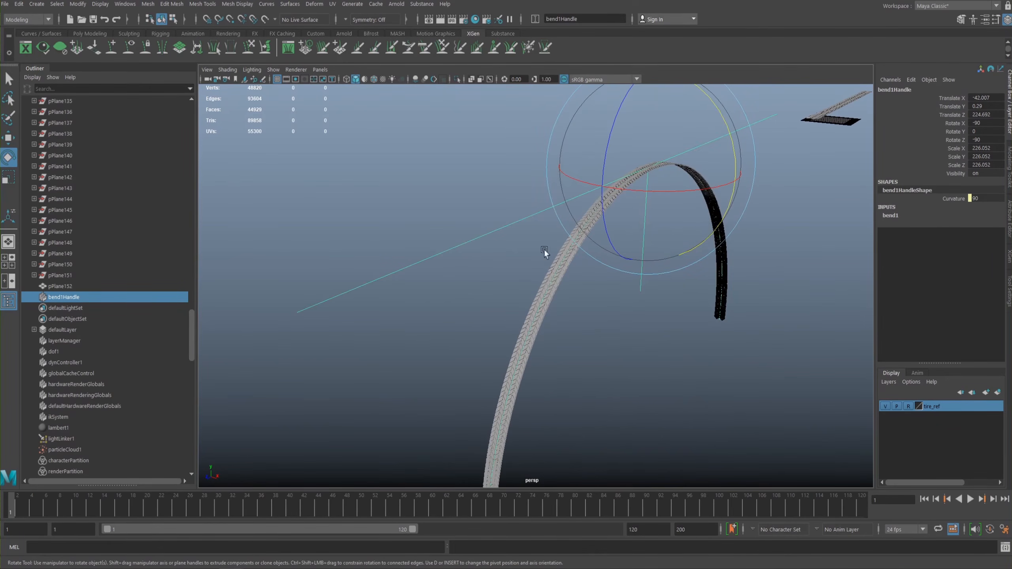
- Try a bend curvature of 360 and inspect the resulting tread ring up close
left_click(893, 216)
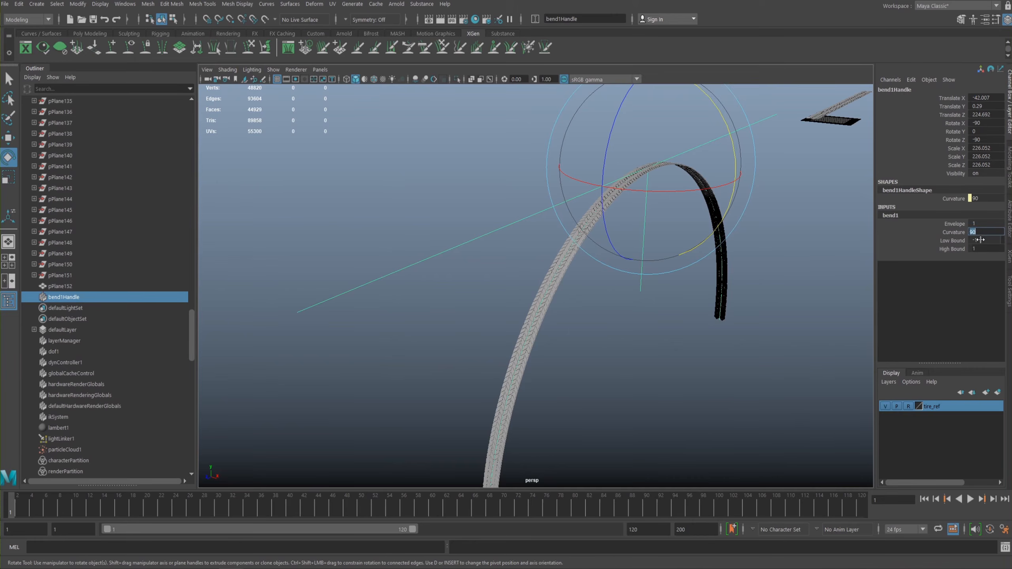
type("360")
key("Return")
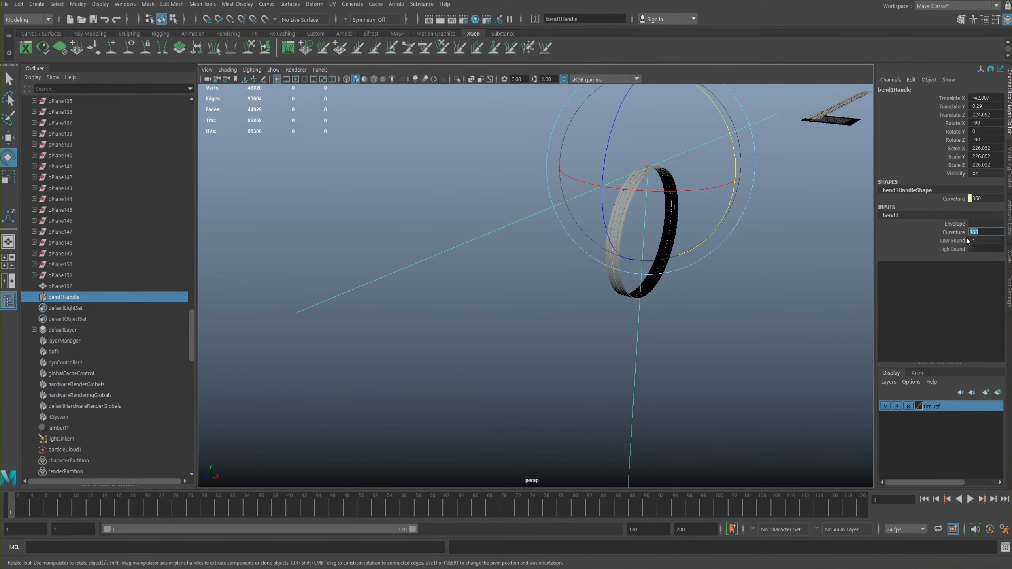
middle_click_drag(544, 218, 456, 234, "alt")
right_click_drag(458, 237, 780, 327, "alt")
right_click_drag(669, 241, 594, 258, "alt")
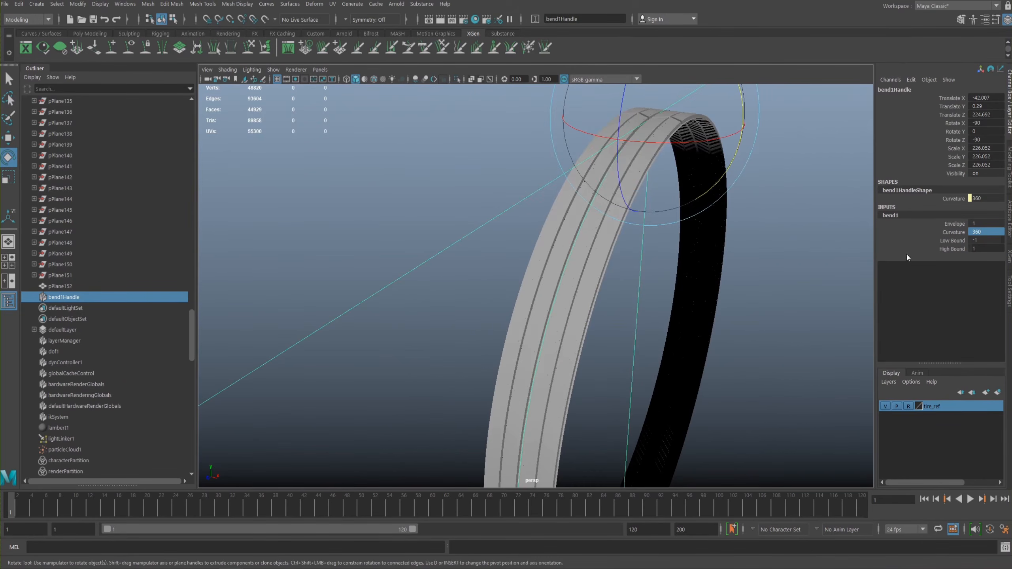
- Replace the 360 bend curvature with 200 to open up the overlapping tread ring
left_click(958, 232)
left_click(945, 240)
key("ctrl+z")
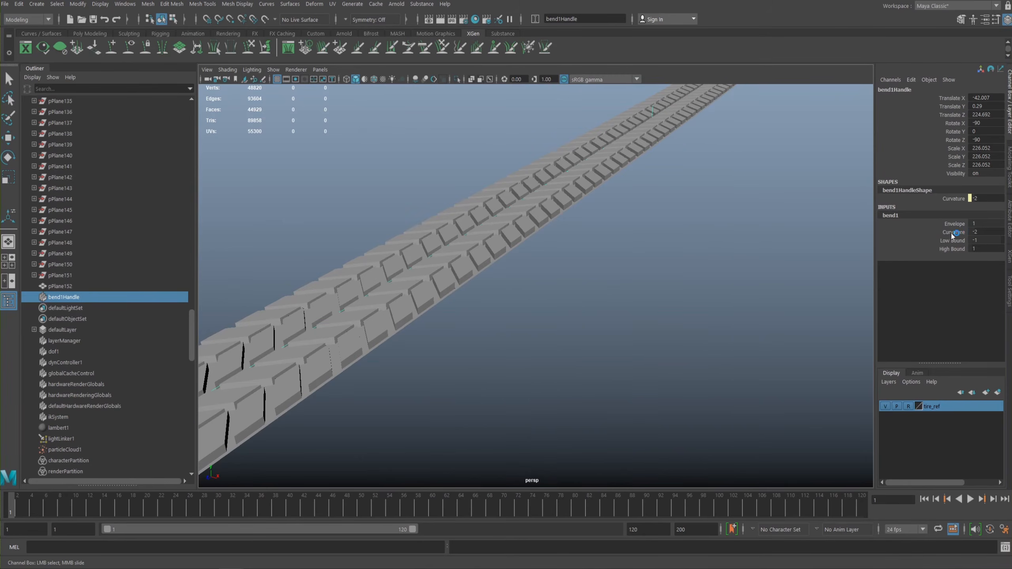
right_click_drag(712, 228, 694, 227, "alt")
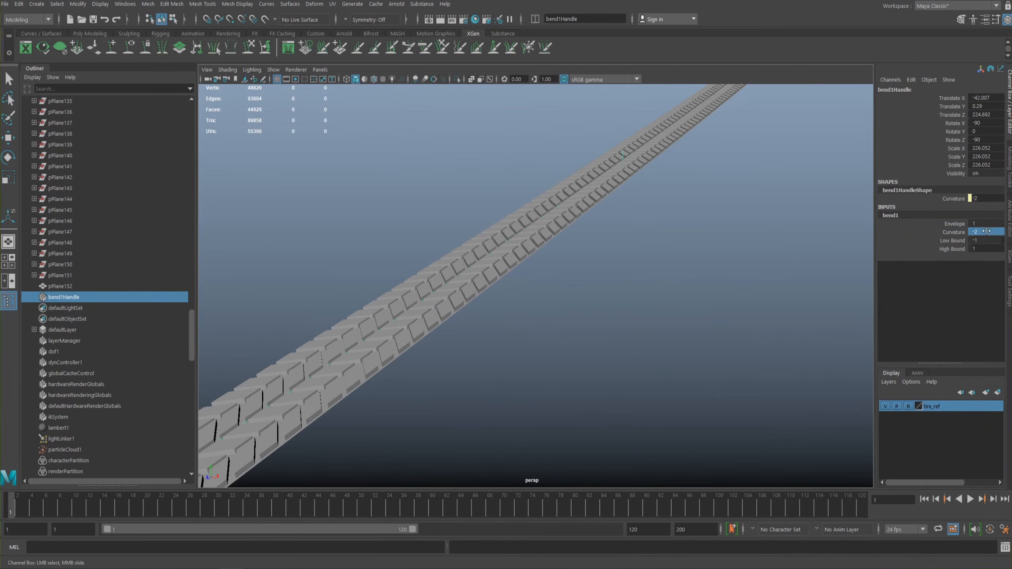
type("200")
key("Return")
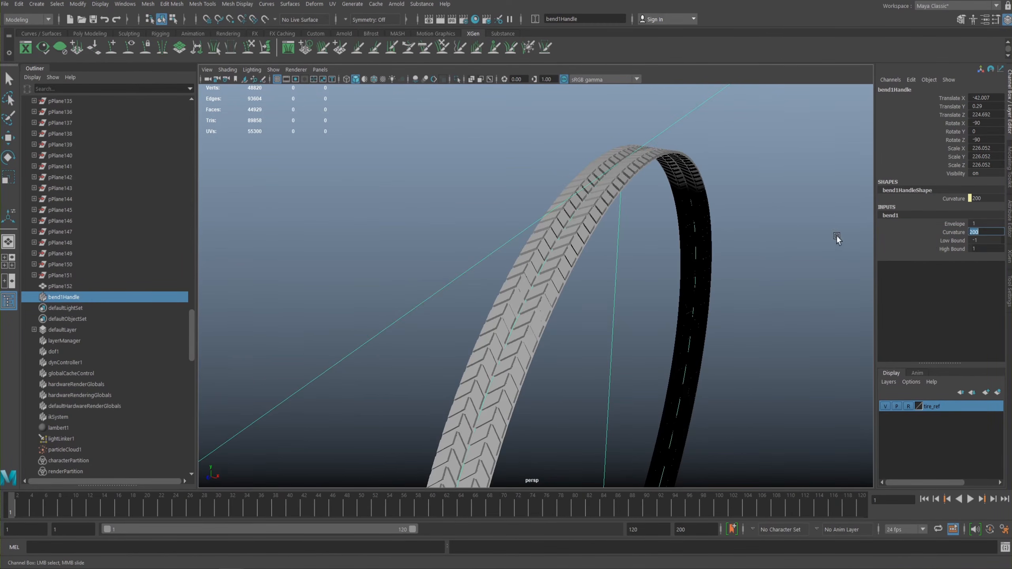
- Try bend curvatures of 150, 200 and 180 while watching the tread ends at the ring's underside
left_click_drag(720, 296, 715, 233, "alt")
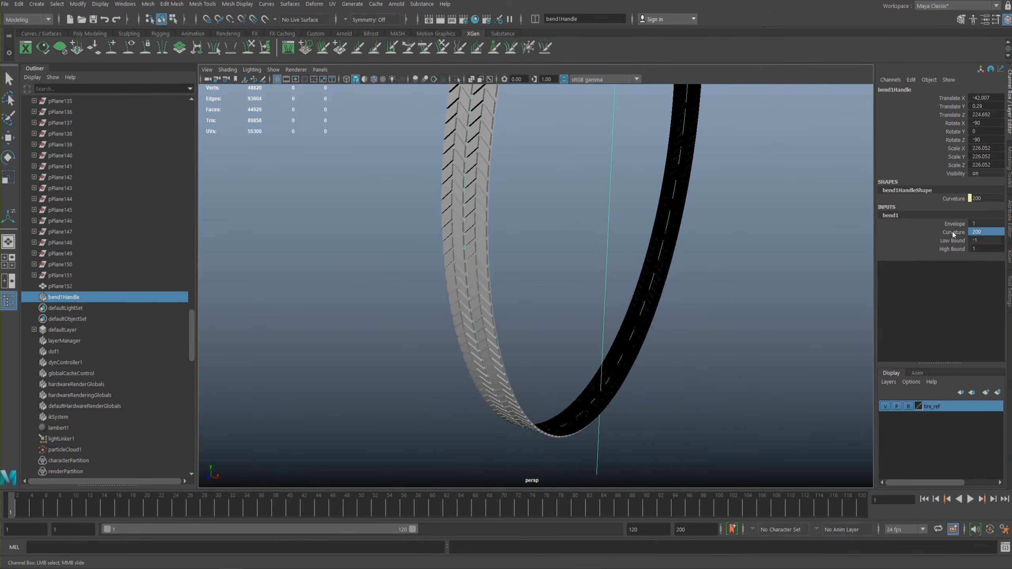
type("150")
key("Return")
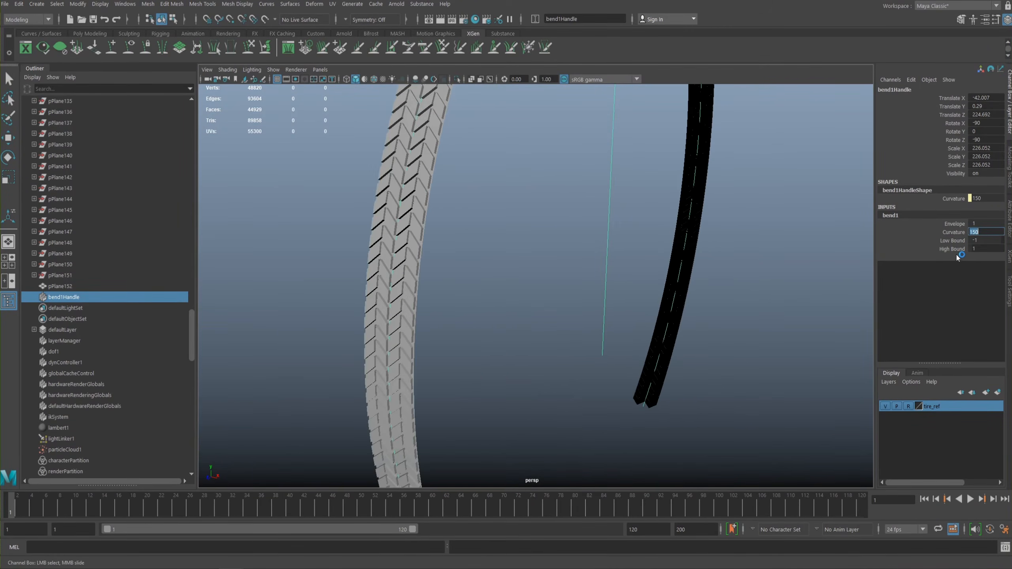
type("200")
key("Return")
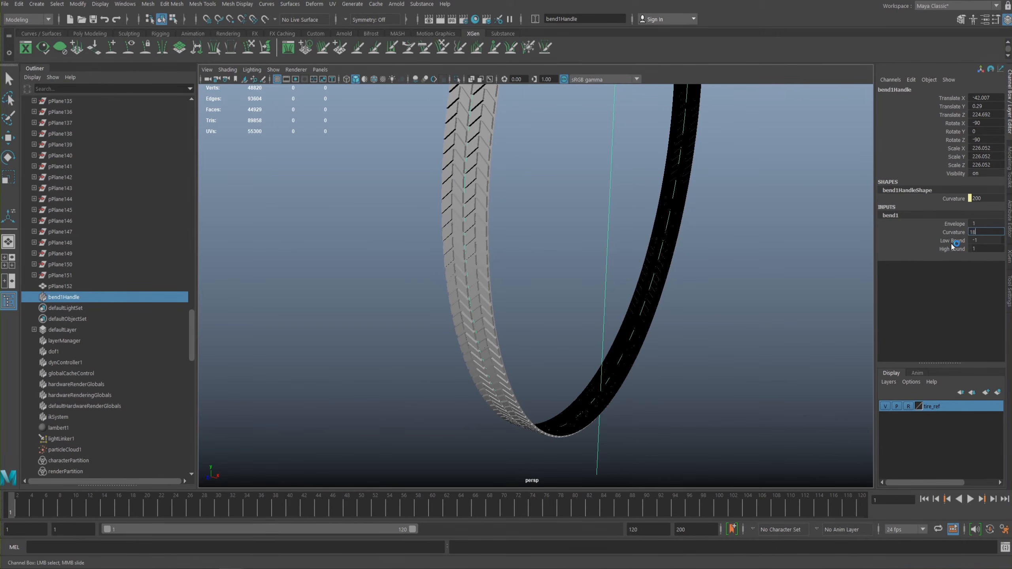
type("0")
key("Return")
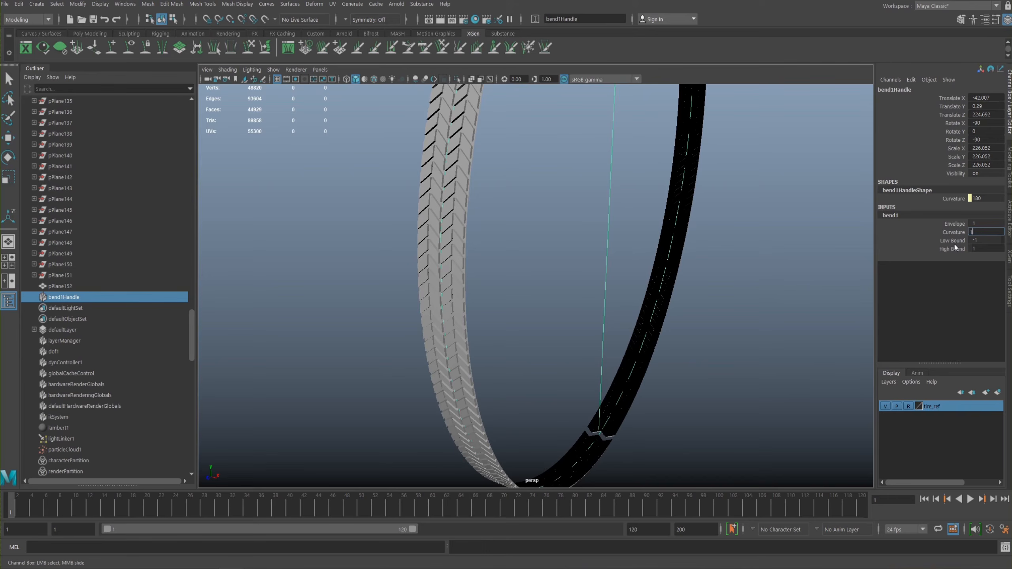
- Try a bend curvature of 185 and examine the seam between the tread ends up close
type("185")
key("Return")
left_click_drag(646, 304, 628, 260, "alt")
middle_click_drag(628, 260, 644, 303, "alt")
right_click_drag(644, 303, 745, 305, "alt")
middle_click_drag(746, 304, 768, 344, "alt")
mouse_move(767, 350)
left_mouse_down("alt")
mouse_move(756, 334)
mouse_move(769, 344)
left_mouse_up("alt")
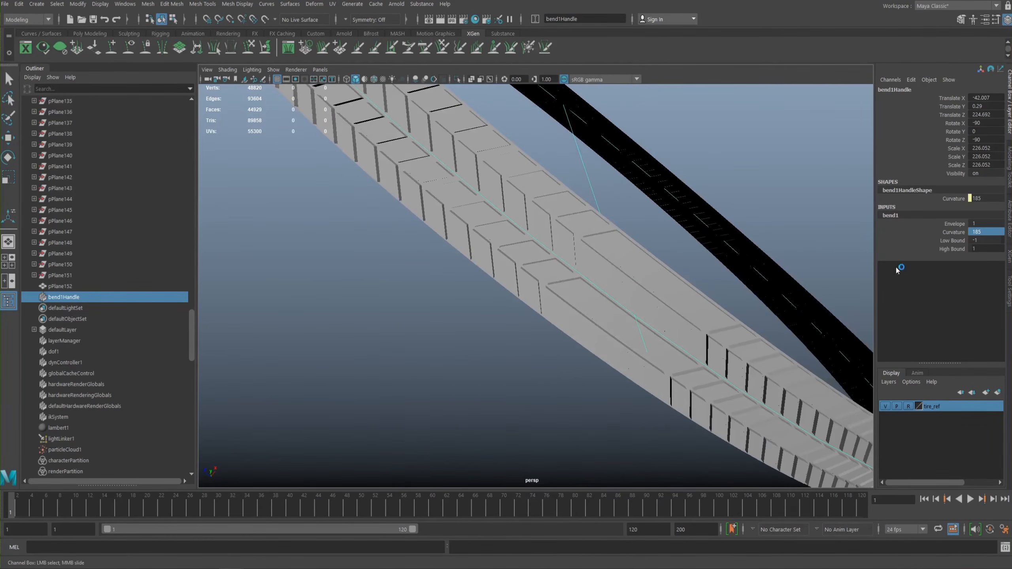
- Fine-tune the bend curvature at the seam by trying 180 and settling on 181
type("180")
key("Return")
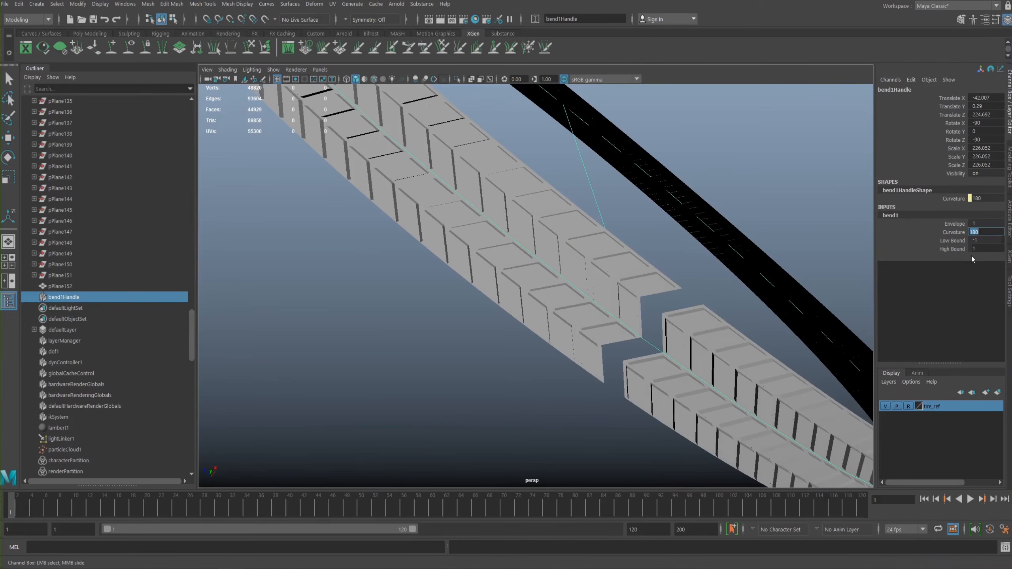
type("1")
key("Return")
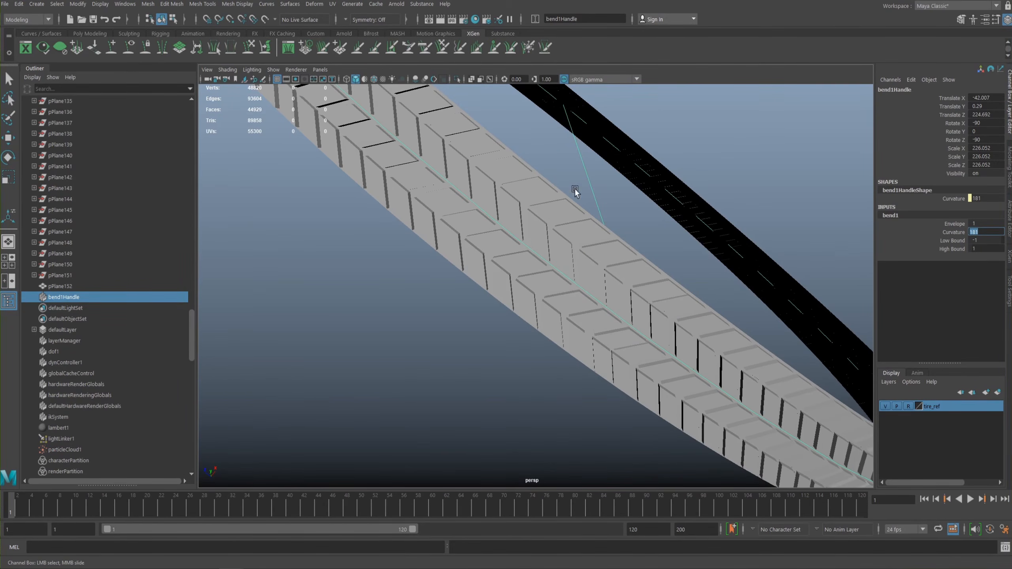
- Examine the whole bent tread ring from a distance and clear the selection
left_click_drag(562, 189, 605, 259, "alt")
middle_click_drag(605, 260, 482, 224, "alt")
right_click_drag(482, 223, 241, 171, "alt")
middle_click_drag(438, 176, 470, 253, "alt")
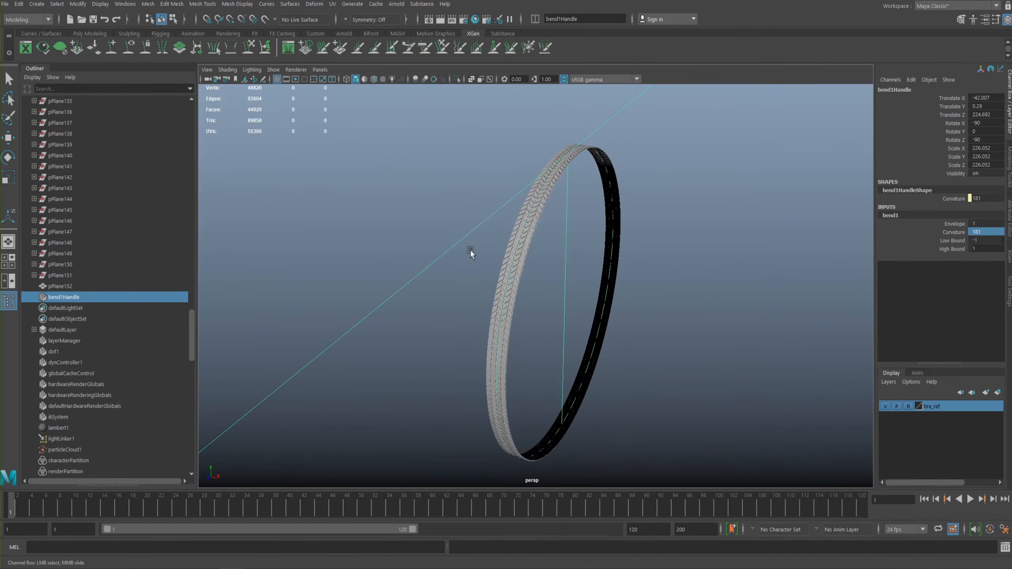
right_click(528, 241)
middle_click_drag(620, 267, 646, 278)
key("ctrl+z")
right_click_drag(646, 277, 538, 237, "alt")
left_click(641, 239)
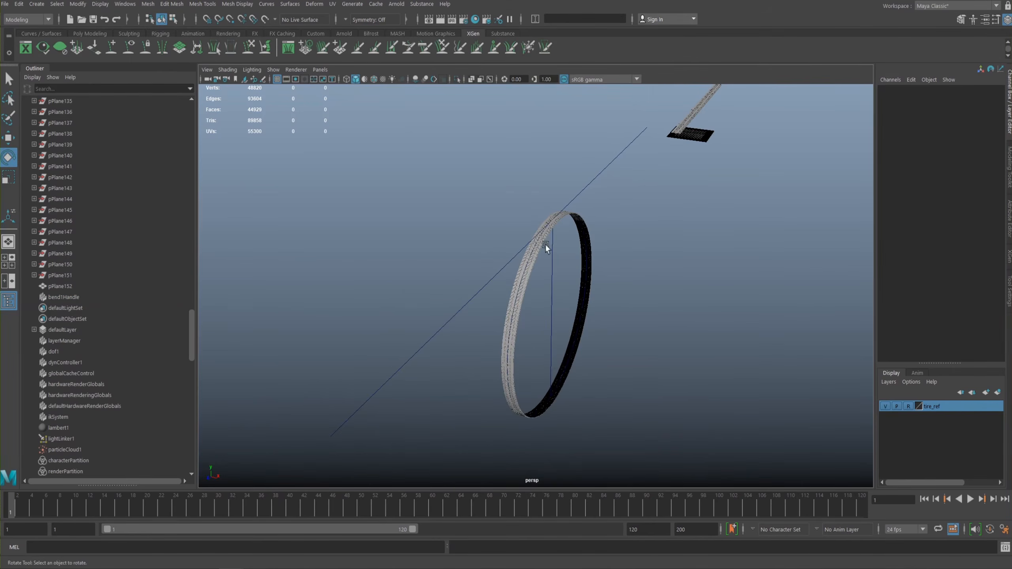
- Select the bent tread ring and delete its non-deformer history
left_click(585, 263)
left_click_drag(565, 217, 551, 210, "alt")
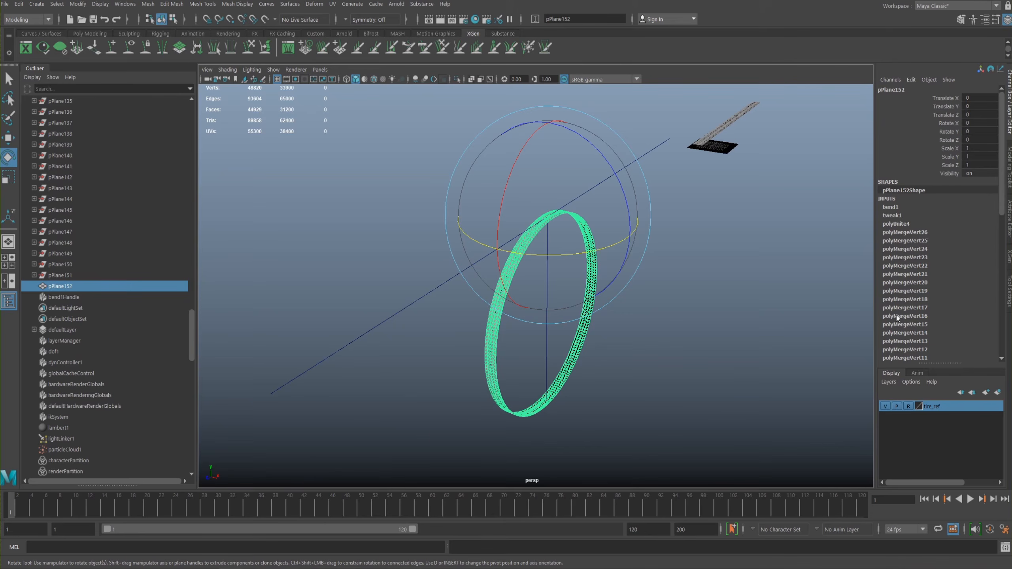
key("space")
key("space")
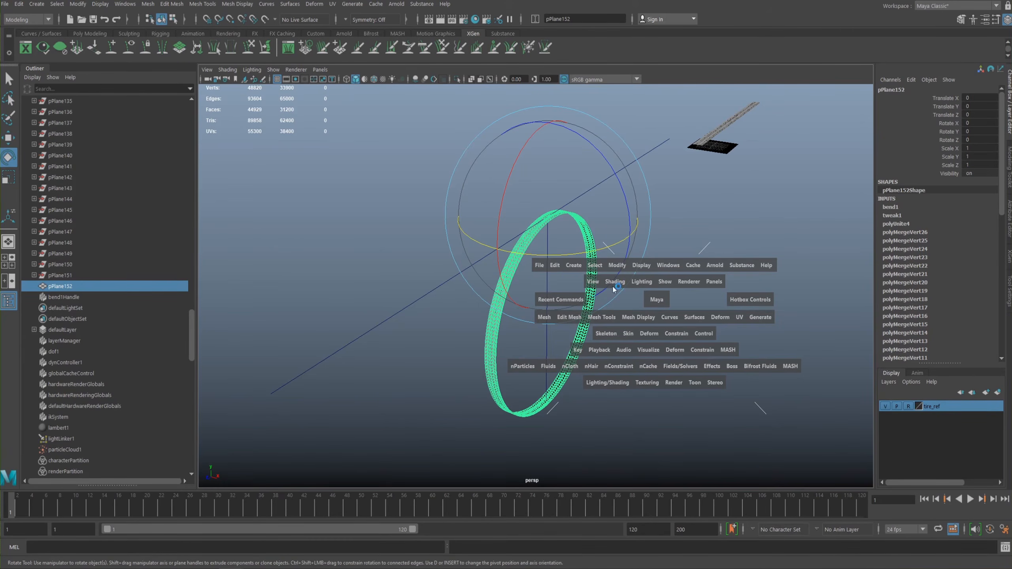
left_click(555, 265)
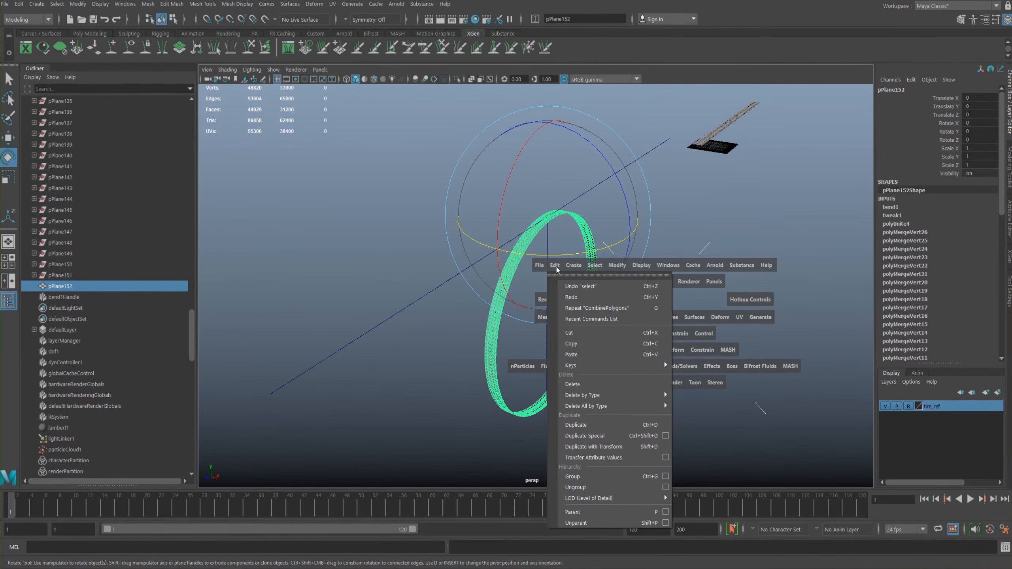
mouse_move(577, 395)
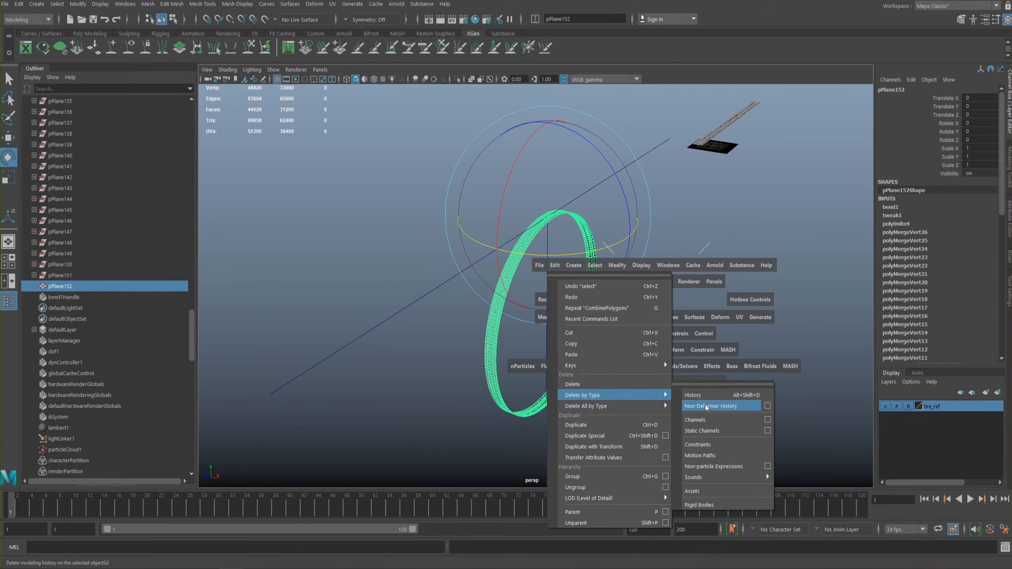
left_click(706, 407)
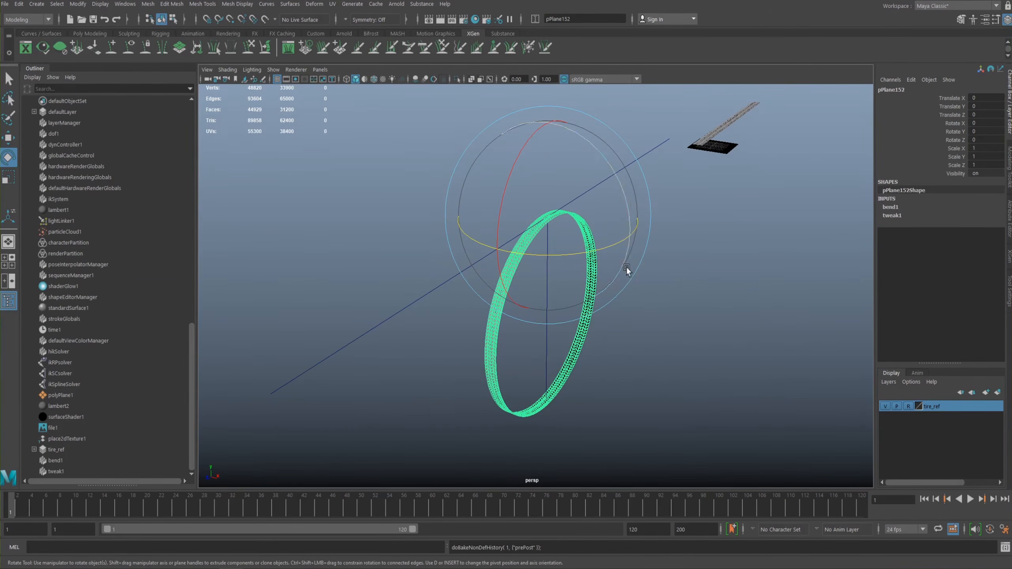
- Delete the history on all objects in the scene to bake the bend into the tread ring
middle_click_drag(637, 269, 664, 289, "alt")
right_click_drag(664, 290, 690, 290, "alt")
middle_click_drag(689, 290, 688, 261, "alt")
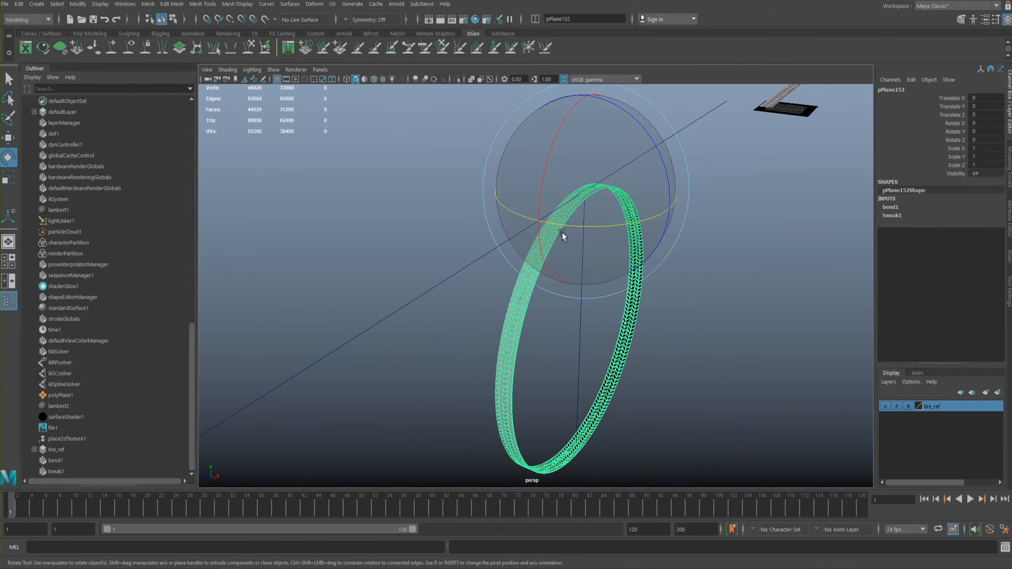
key("space")
left_click(461, 204)
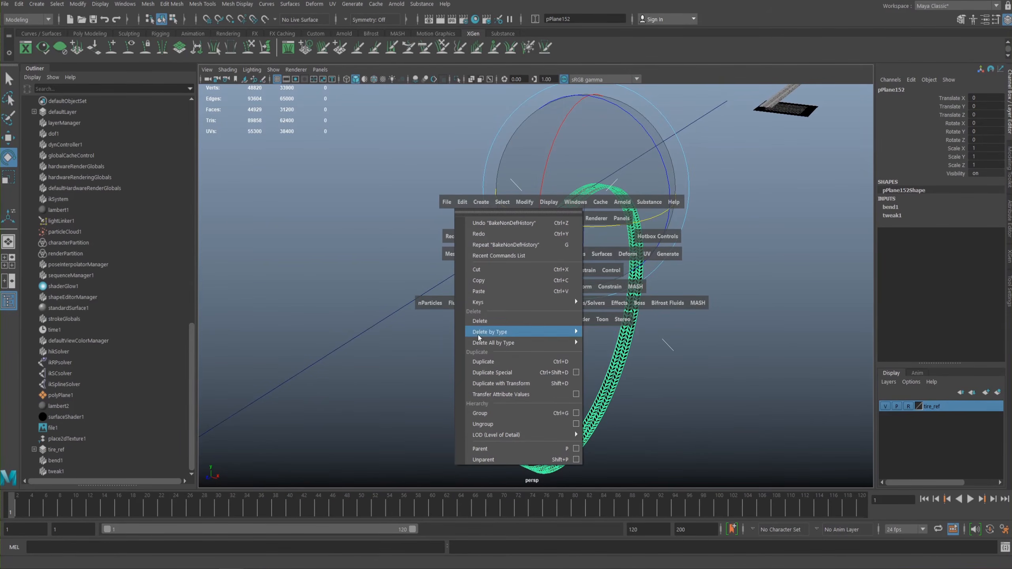
mouse_move(497, 342)
left_click(603, 228)
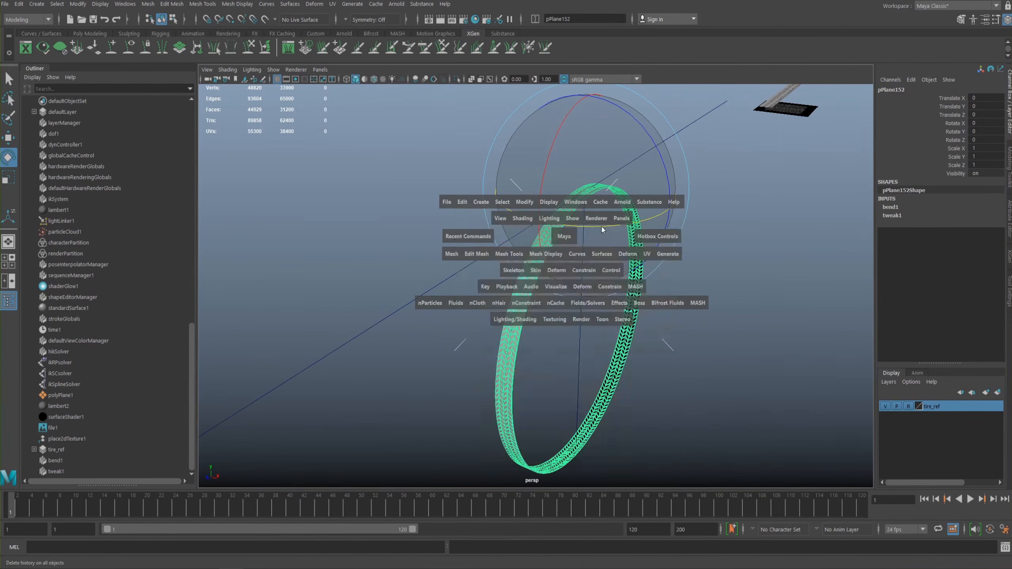
- Move the tread ring beside the original flat strip, to about -353.213 in Translate Z and 95.538 in Translate Y
left_click_drag(615, 219, 616, 252, "alt")
right_click_drag(615, 252, 524, 253, "alt")
key("w")
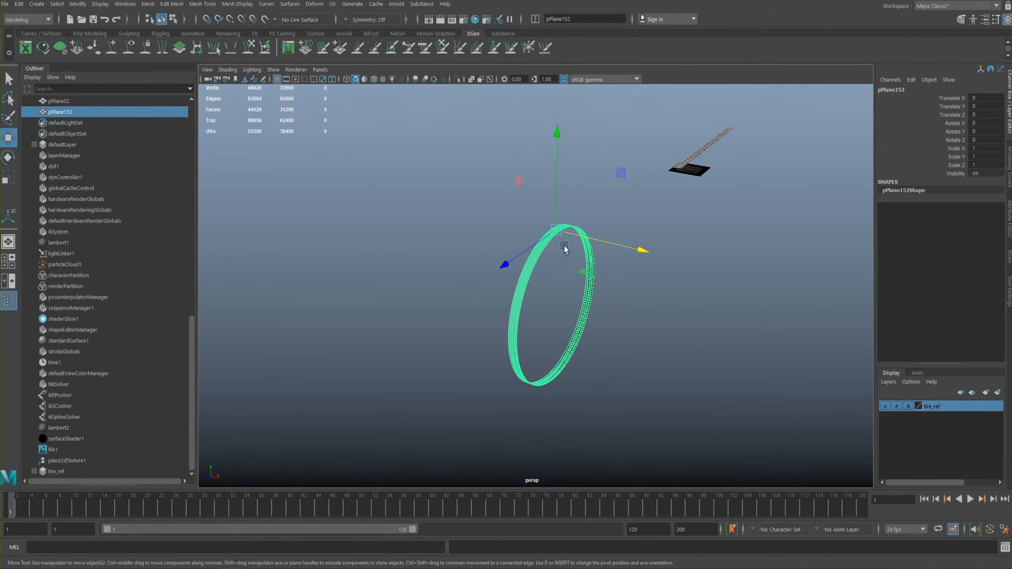
left_click_drag(504, 264, 697, 180)
middle_click_drag(697, 181, 599, 267, "alt")
right_click_drag(600, 266, 763, 361, "alt")
left_click_drag(763, 361, 653, 309, "alt")
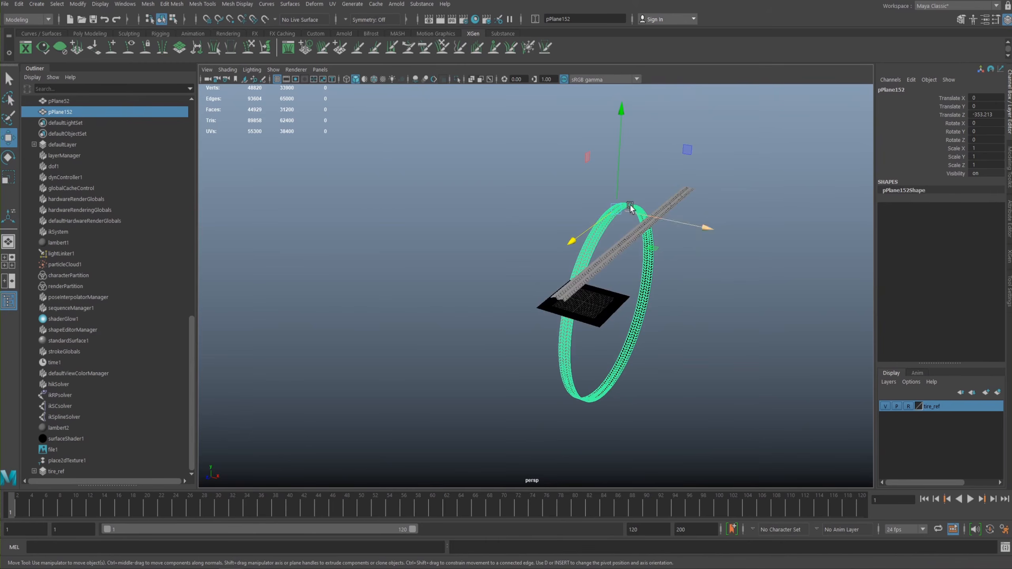
left_click_drag(619, 186, 636, 26)
middle_click_drag(624, 208, 593, 273, "alt")
key("space")
left_click_drag(619, 218, 644, 303)
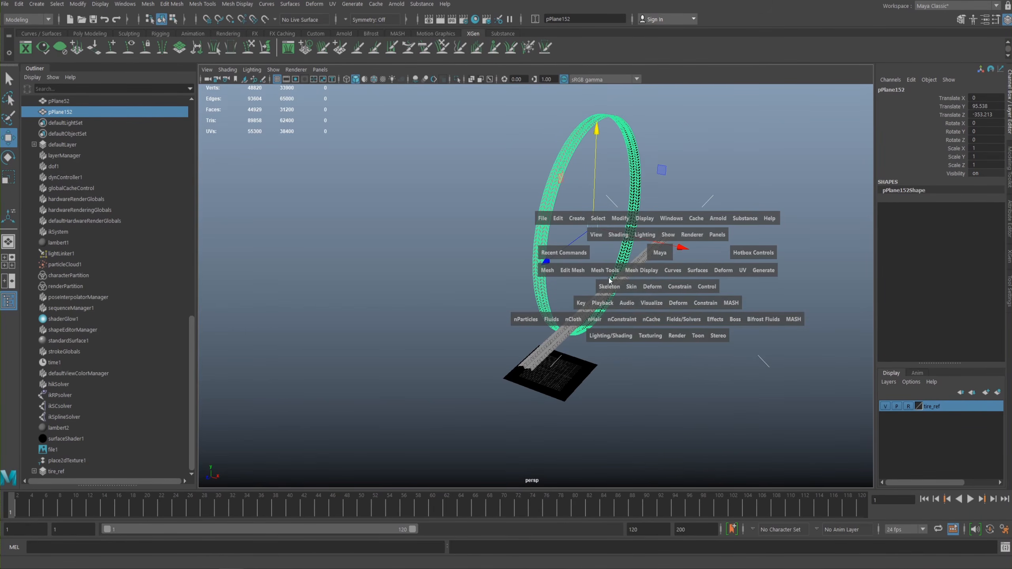
- Scale the tread ring uniformly to 0.5 and reposition it next to the flat tread strip
key("r")
left_click_drag(594, 223, 519, 275)
left_click_drag(596, 268, 595, 274, "alt")
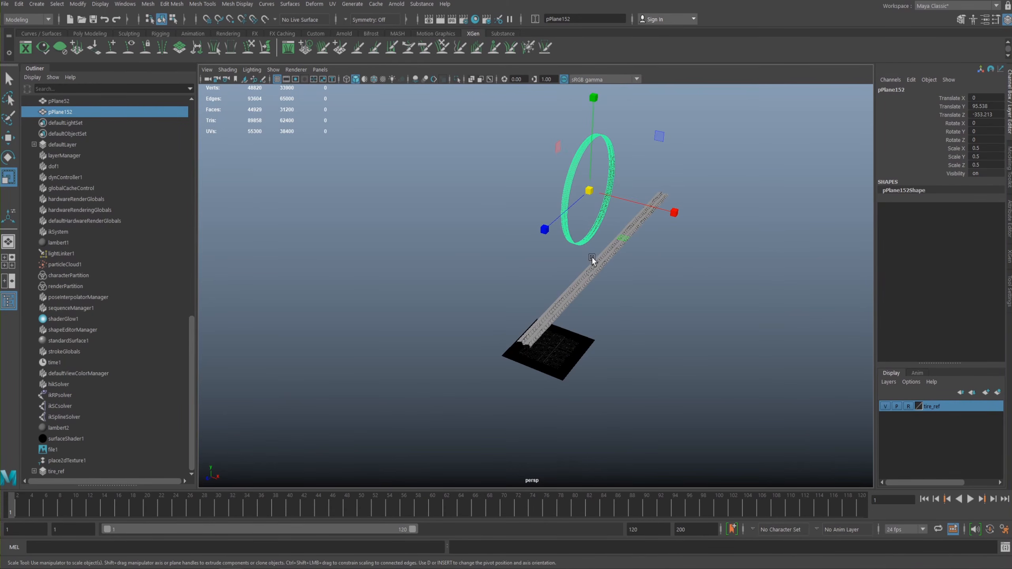
key("w")
left_click_drag(547, 235, 438, 343)
left_click_drag(545, 293, 655, 292)
left_click_drag(592, 267, 595, 227)
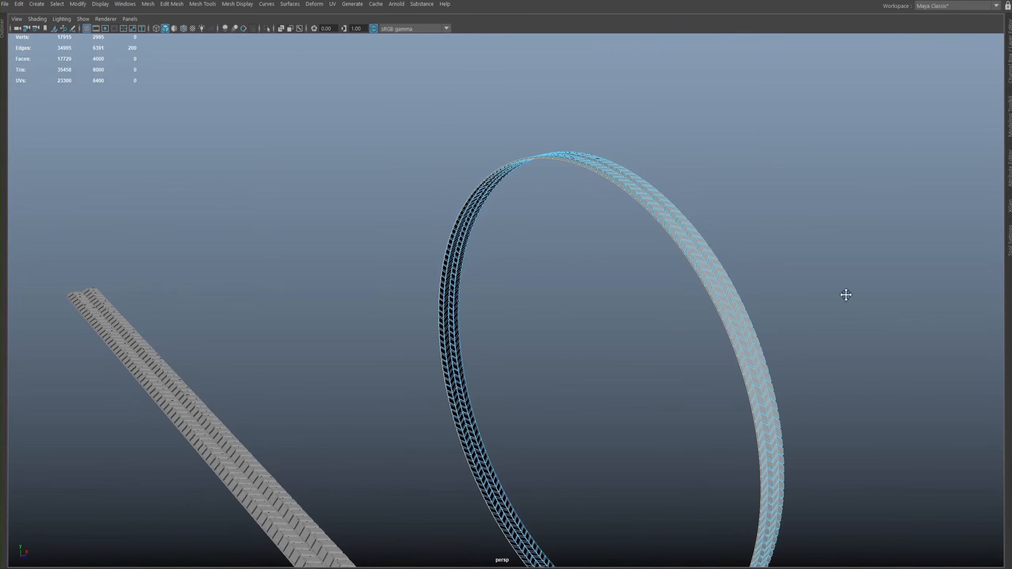
left_click_drag(846, 295, 585, 187, "alt")
left_click_drag(688, 153, 606, 226, "alt")
scroll(585, 188, "up", 3)
middle_click_drag(585, 184, 644, 192, "alt")
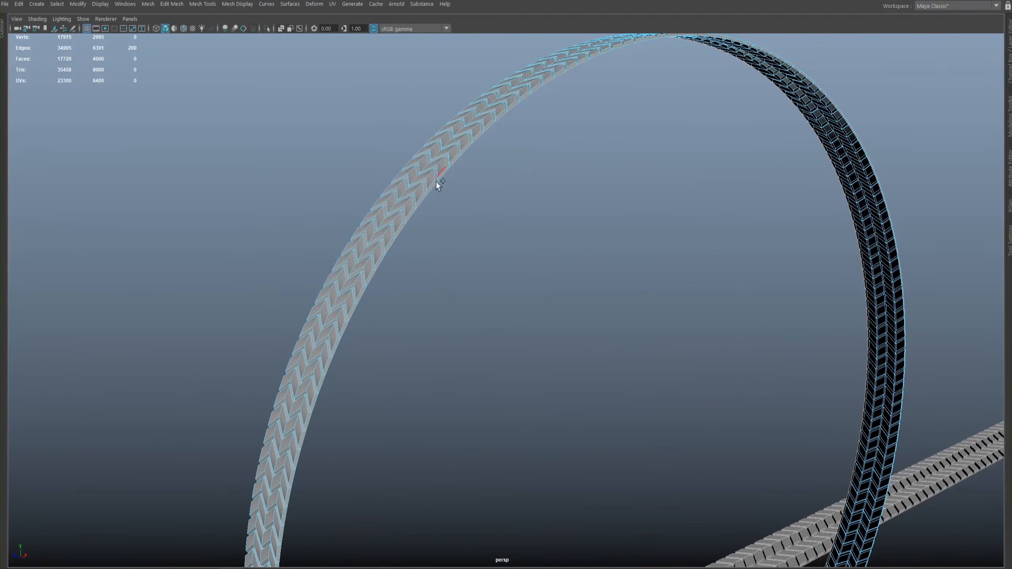
- Add the ring's second border edge loop to the selection and extrude both border loops
double_click(431, 190, "shift")
left_click_drag(544, 225, 514, 199, "alt")
scroll(522, 212, "down", 3)
scroll(522, 211, "down", 3)
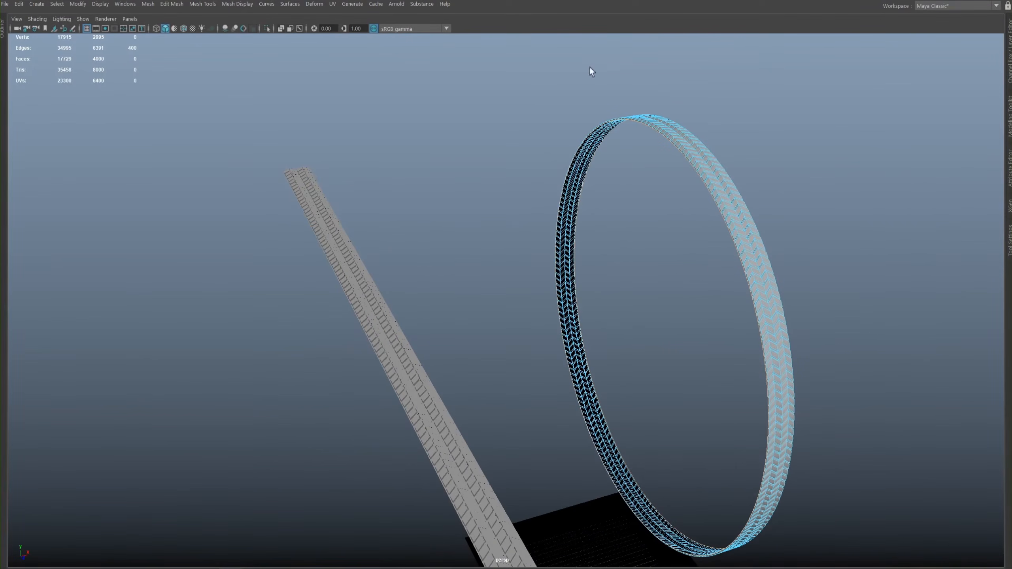
key("space")
right_click(522, 224, "shift")
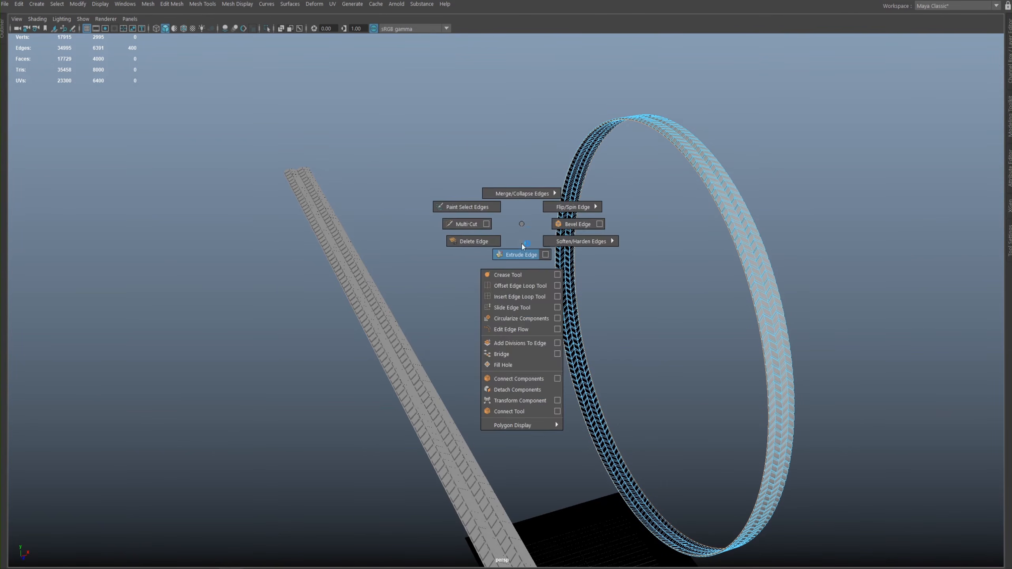
right_click_drag(522, 244, 522, 244, "shift")
left_click_drag(606, 226, 546, 199, "alt")
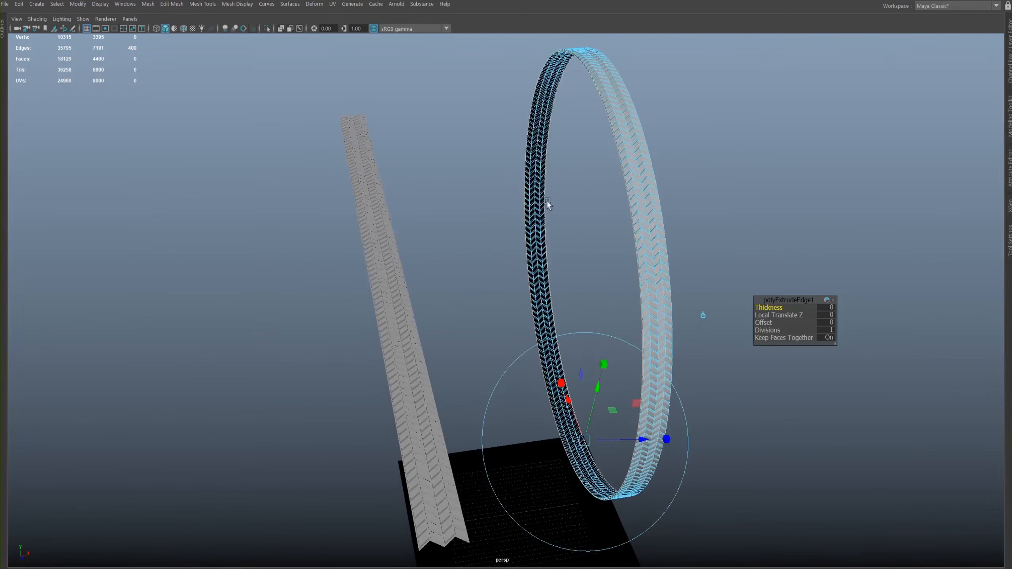
- Scale the extruded border edges inward toward the ring's center and widen them along X to start the sidewalls
key("w")
left_click_drag(604, 271, 586, 235, "alt")
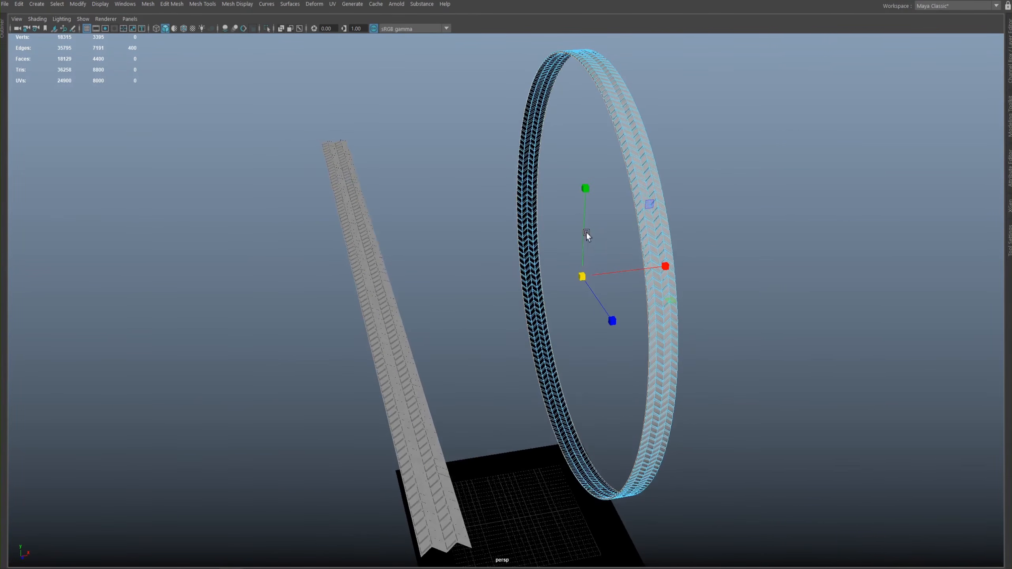
left_click_drag(583, 275, 543, 296)
left_click_drag(451, 228, 589, 260, "alt")
left_click_drag(656, 264, 684, 233)
left_click_drag(572, 293, 601, 259)
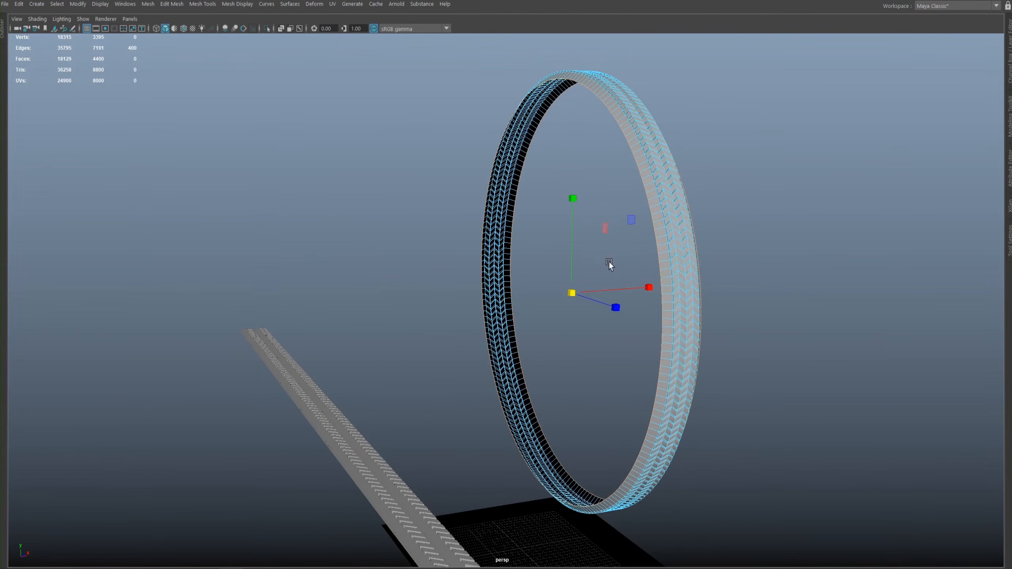
left_click_drag(649, 287, 620, 258)
left_click_drag(673, 303, 674, 304)
left_click_drag(585, 302, 656, 301)
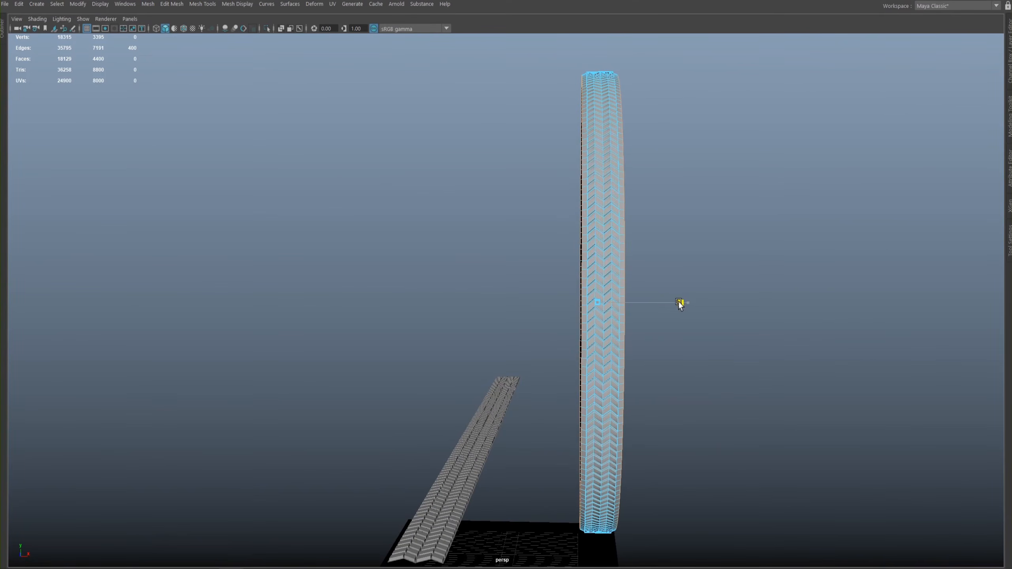
mouse_move(679, 301)
left_mouse_down("alt")
mouse_move(704, 288)
mouse_move(693, 300)
mouse_move(686, 293)
left_mouse_up("alt")
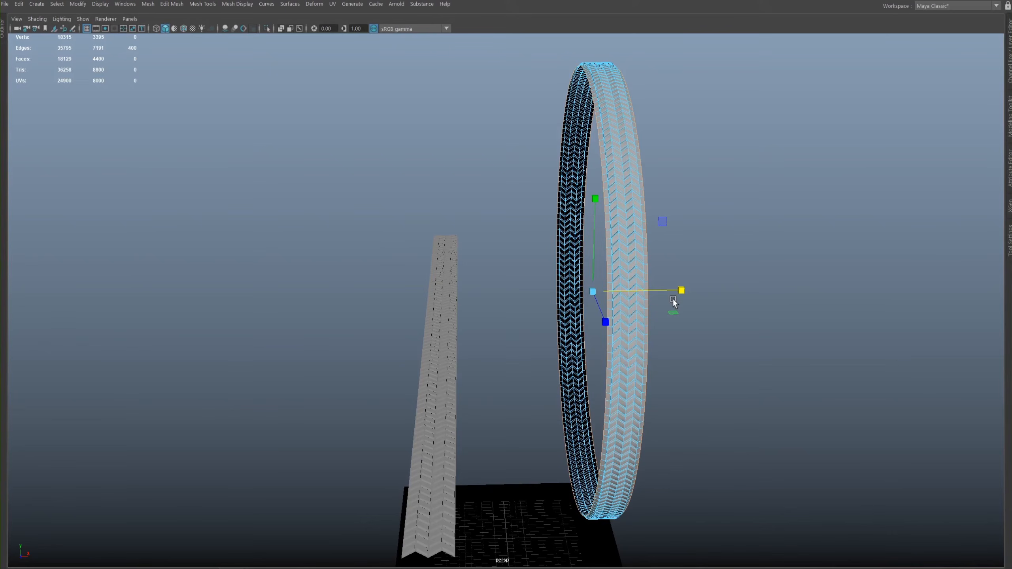
- Extrude the border edges a second time, scaling them inward and slightly wider along X
key("ctrl+e")
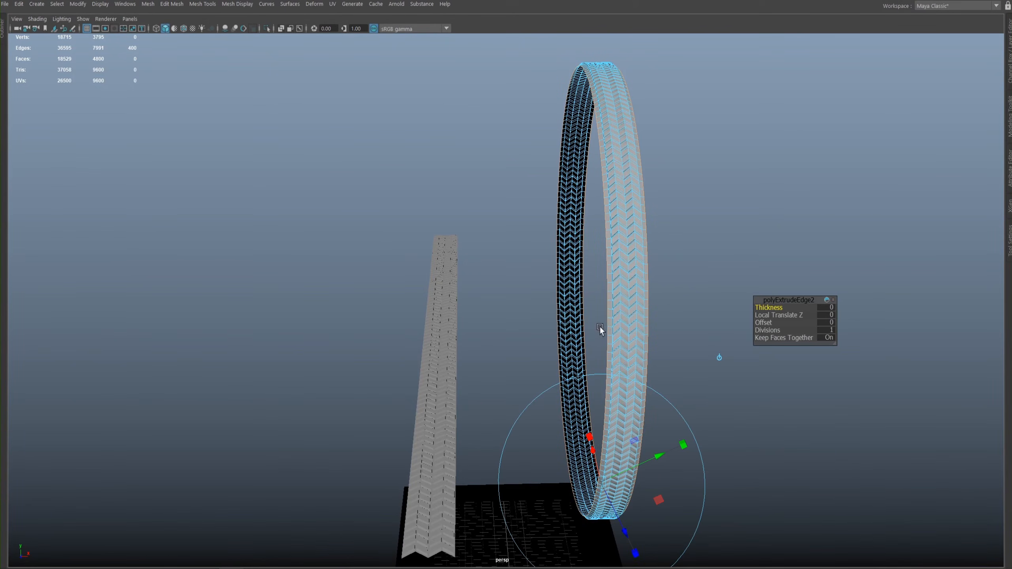
key("r")
left_click(594, 290)
left_click_drag(681, 290, 694, 291)
left_click_drag(624, 267, 647, 274, "alt")
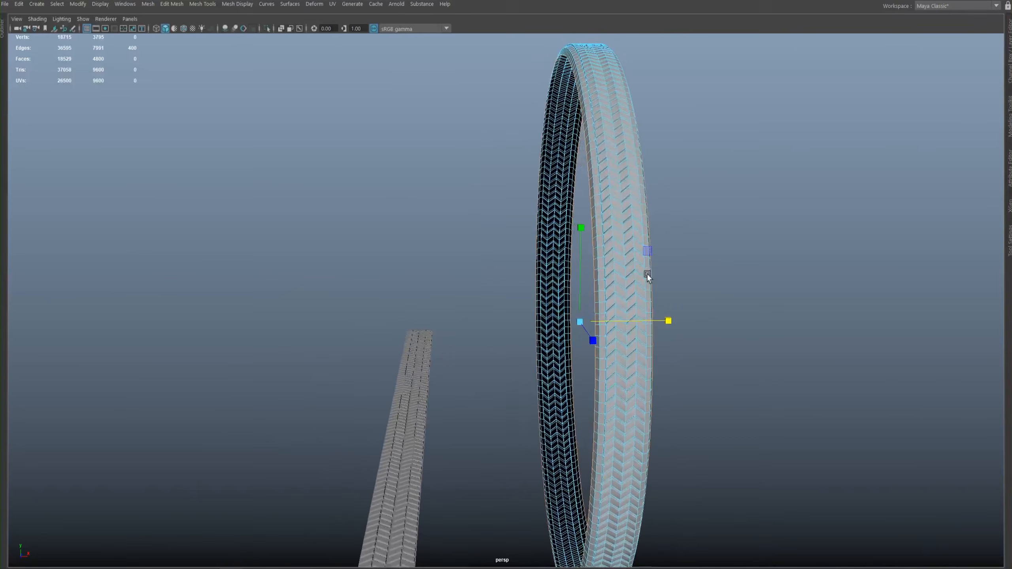
- Extrude a third sidewall band from the border edges, scaled inward and slightly widened along X
key("ctrl+e")
key("r")
left_click_drag(578, 320, 571, 333)
mouse_move(670, 324)
left_mouse_down()
mouse_move(654, 324)
mouse_move(673, 343)
mouse_move(705, 317)
mouse_move(695, 307)
mouse_move(676, 325)
left_mouse_up()
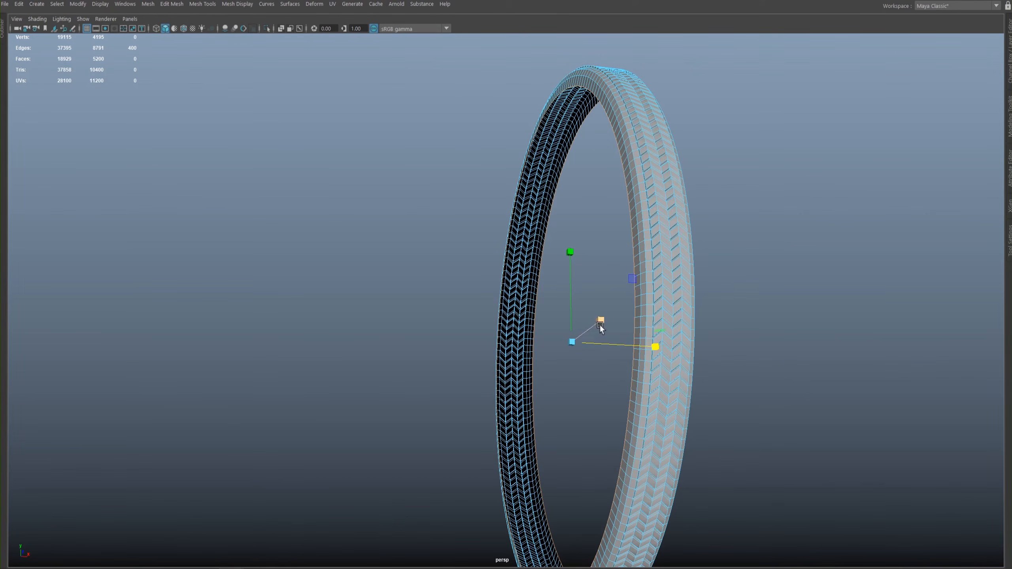
- Extrude a fourth sidewall band, scale it inward and adjust its width along X
key("ctrl+e")
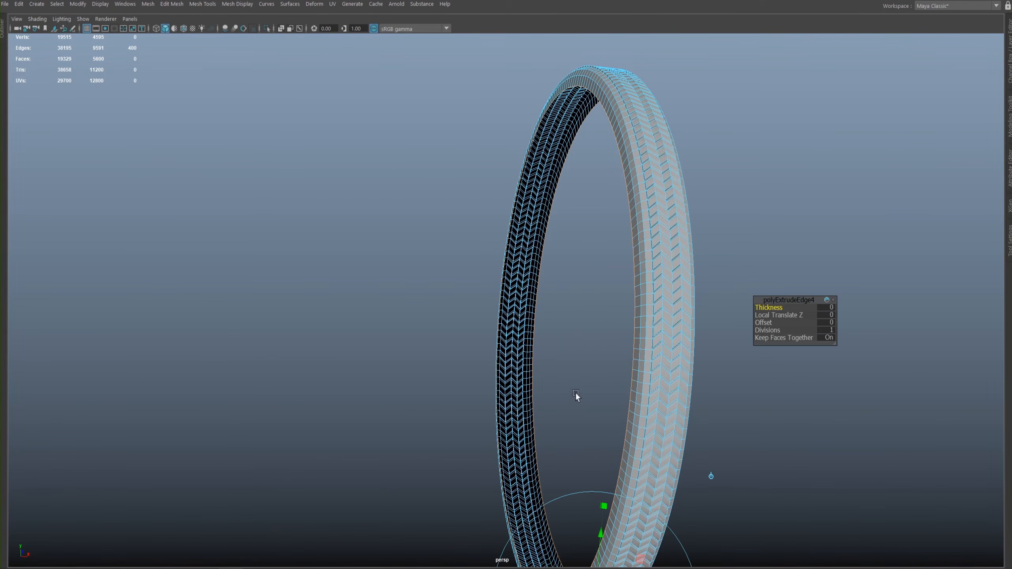
key("r")
left_click_drag(577, 340, 575, 376, "alt")
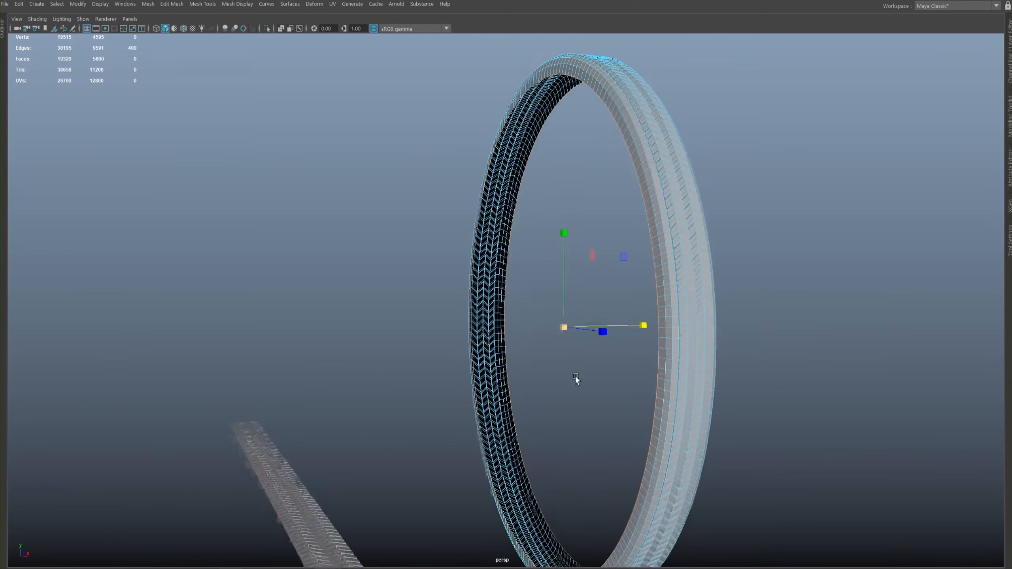
left_click_drag(562, 327, 550, 335)
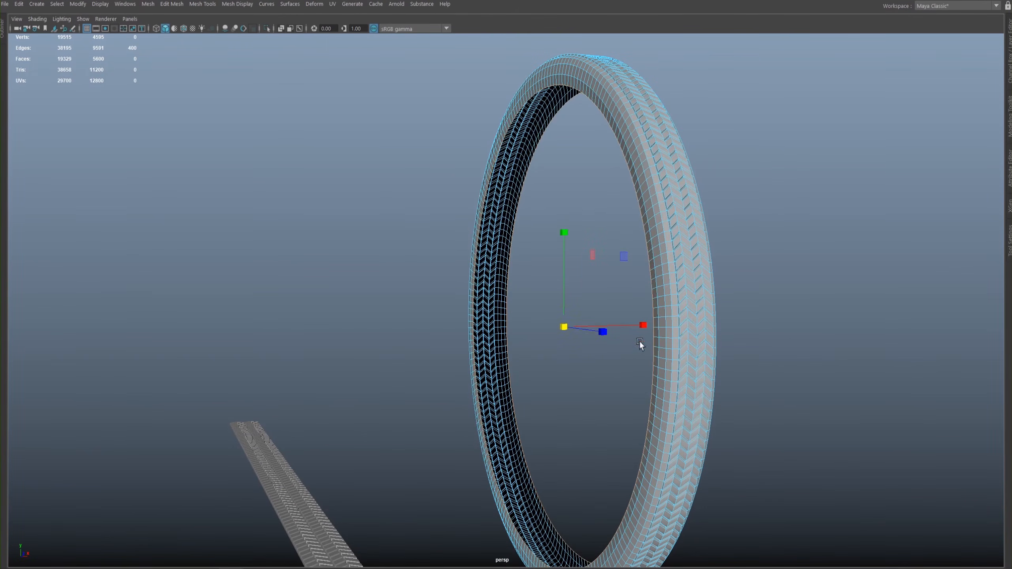
left_click_drag(642, 324, 684, 295)
- Extrude a fifth band from the border edges and scale it toward the ring's center
key("ctrl+e")
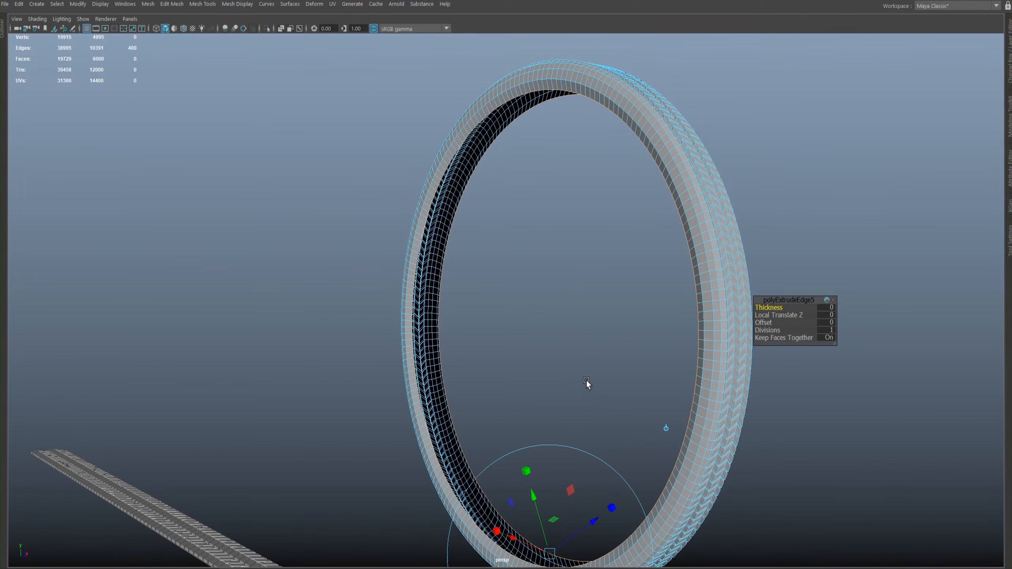
key("r")
left_click_drag(545, 326, 497, 270)
- Examine the extruded sidewall bands and the tire's inner rim up close
right_click_drag(497, 271, 641, 310, "alt")
left_click_drag(641, 309, 513, 308, "alt")
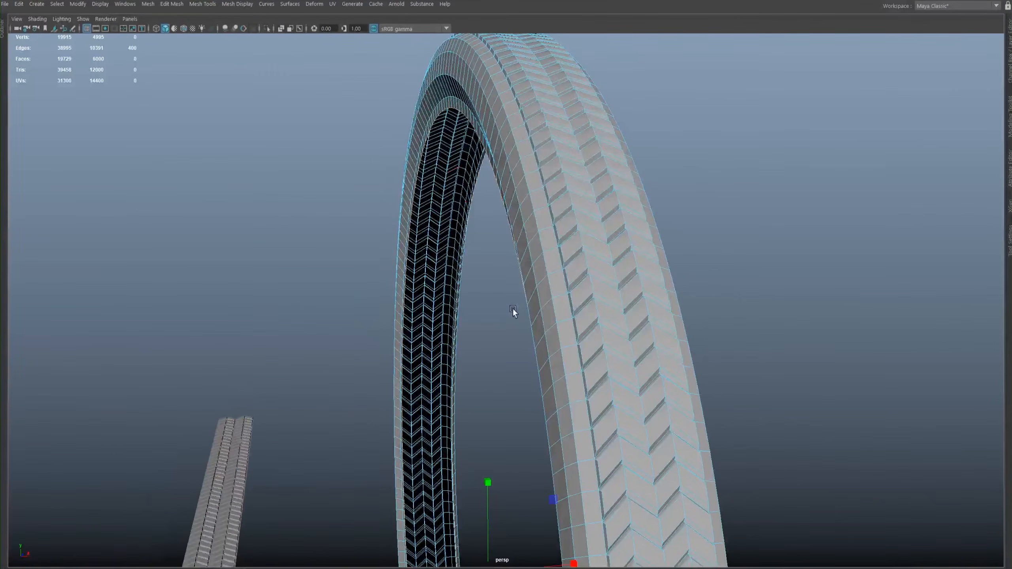
left_click_drag(455, 100, 507, 231, "alt")
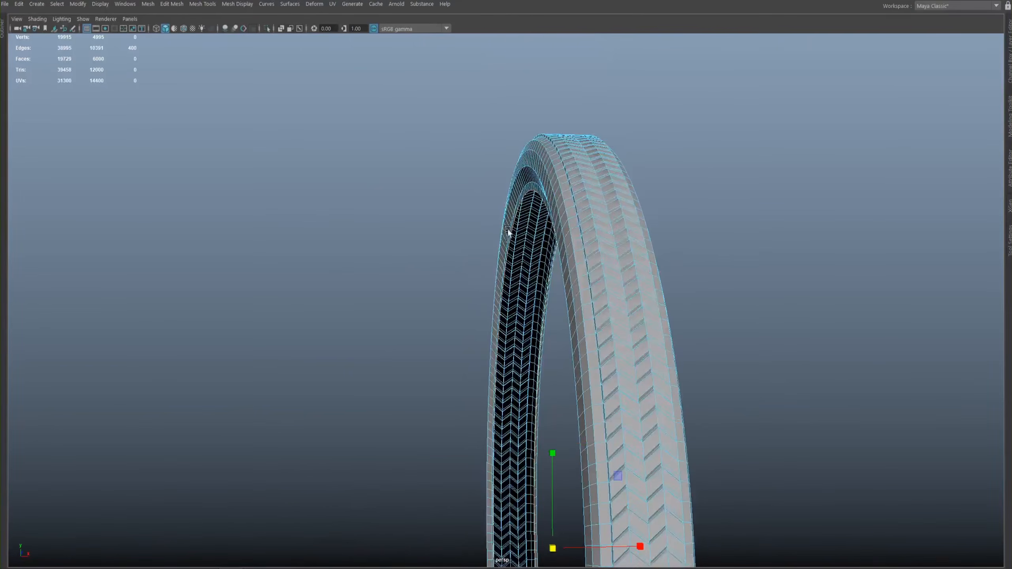
left_click_drag(527, 150, 585, 173, "alt")
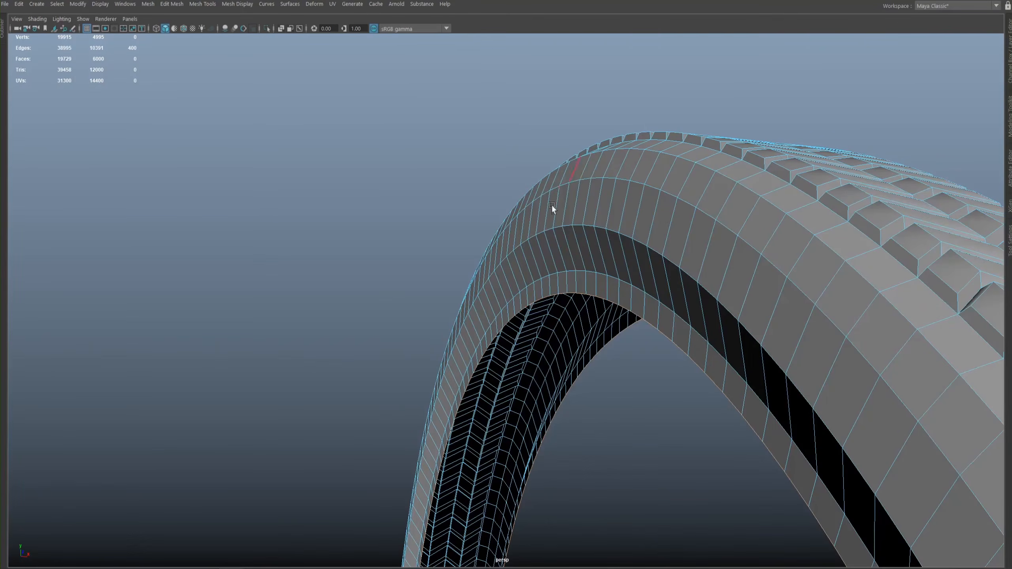
left_click_drag(533, 209, 568, 157, "alt")
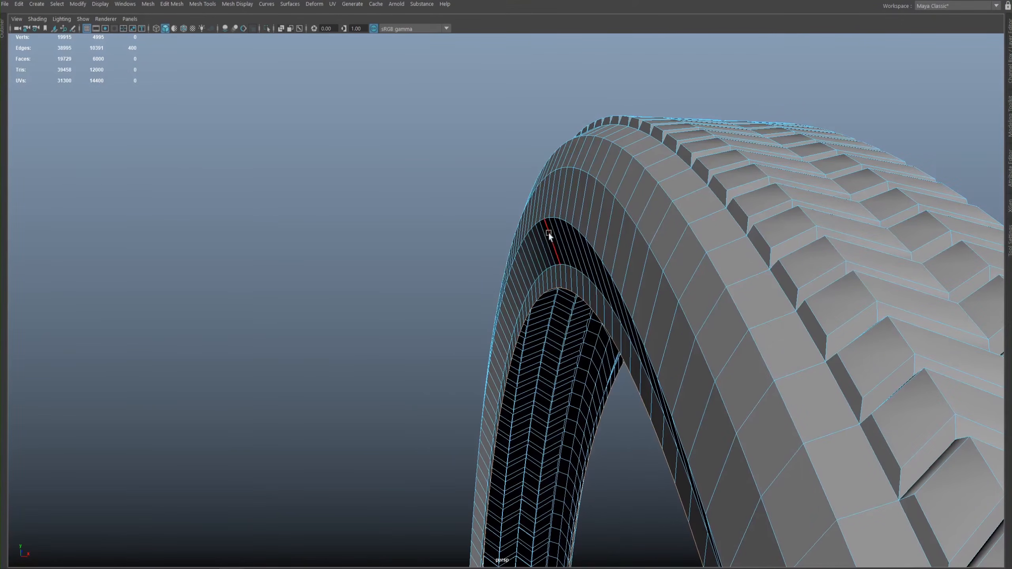
mouse_move(555, 239)
left_mouse_down("alt")
mouse_move(542, 210)
mouse_move(557, 236)
mouse_move(555, 225)
left_mouse_up("alt")
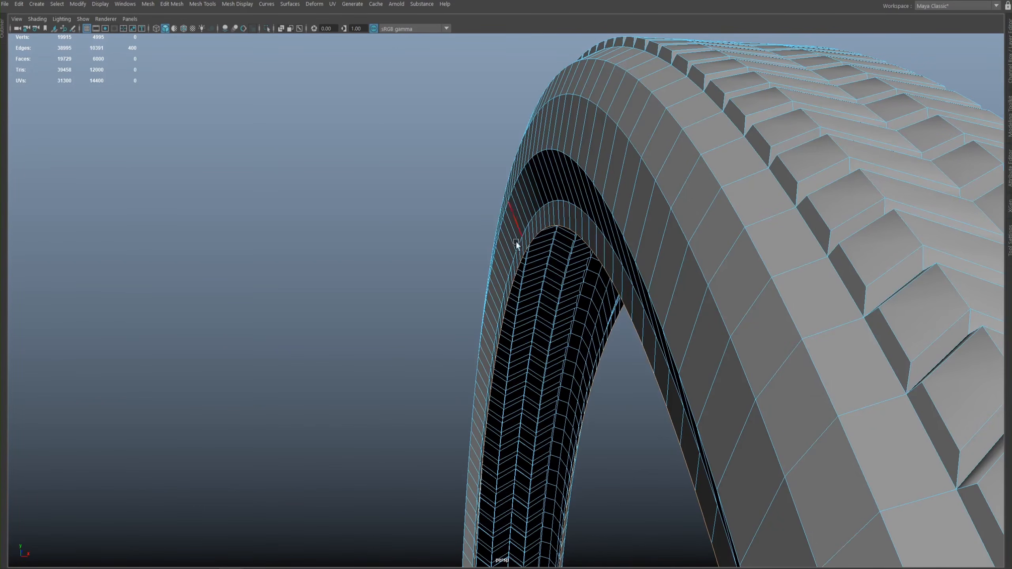
left_click_drag(551, 227, 585, 327, "alt")
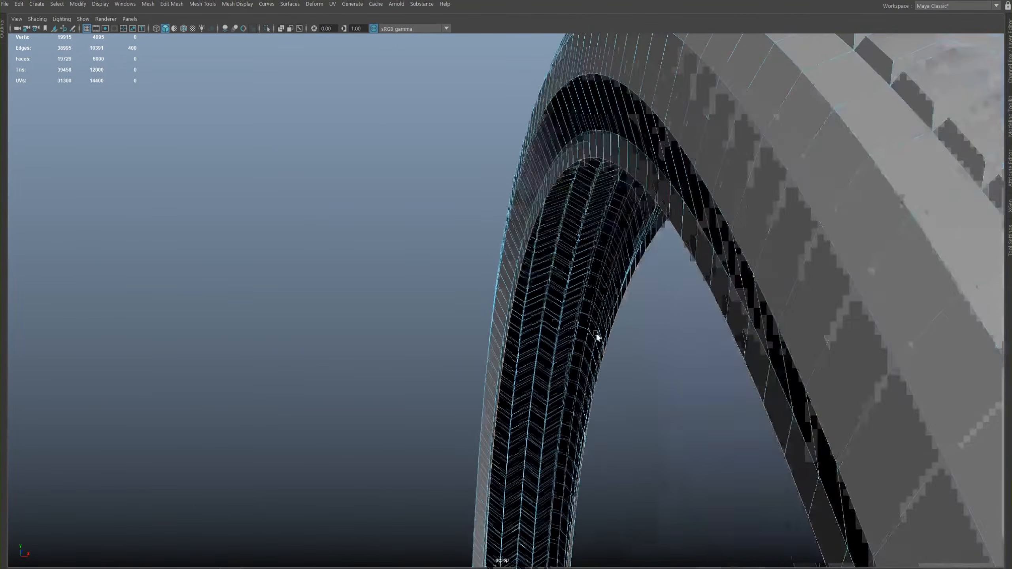
- Extrude a sixth band from the tire's inner border edges and scale it slightly toward the ring's center
right_click_drag(585, 326, 547, 263, "alt")
left_click_drag(547, 263, 692, 183, "alt")
right_click(627, 288, "shift")
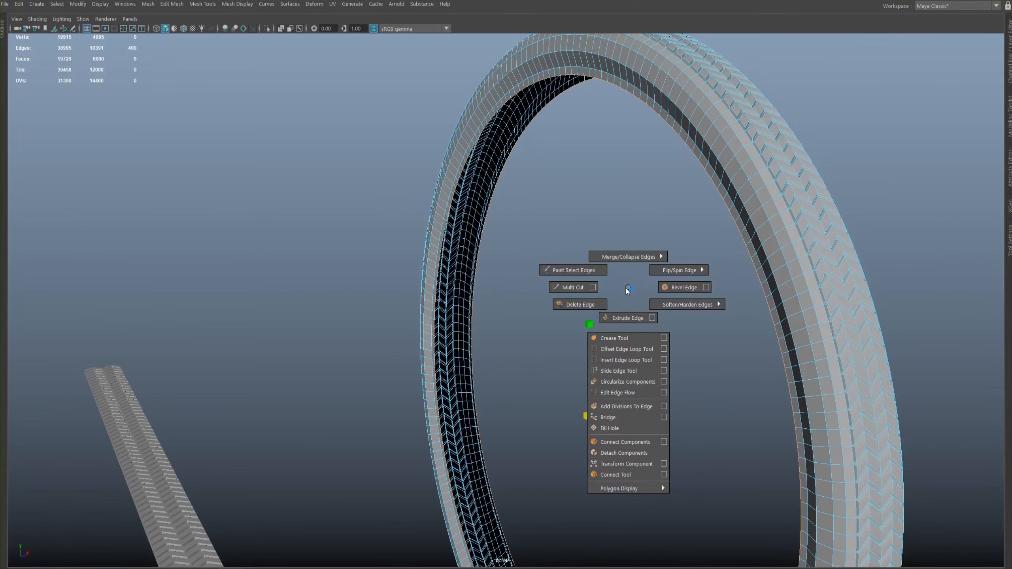
left_click(626, 318)
key("r")
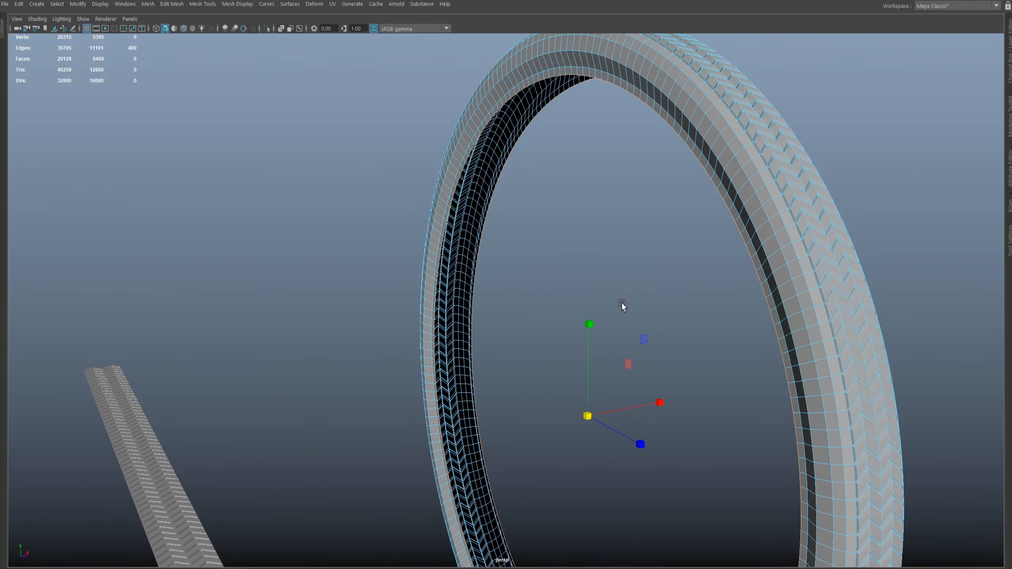
left_click_drag(588, 416, 586, 415)
- Examine the narrow sixth band along the tire's inner rim from close up and from the side
left_click_drag(594, 222, 549, 368, "alt")
right_click_drag(549, 368, 850, 400, "alt")
left_click_drag(685, 323, 689, 227, "alt")
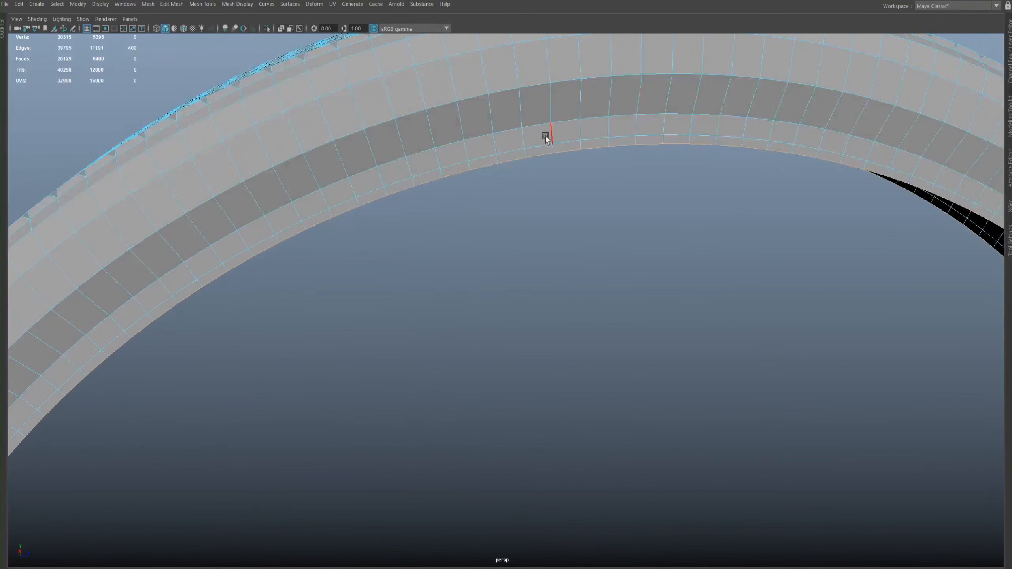
right_click_drag(546, 137, 436, 160, "alt")
left_click_drag(436, 160, 587, 187, "alt")
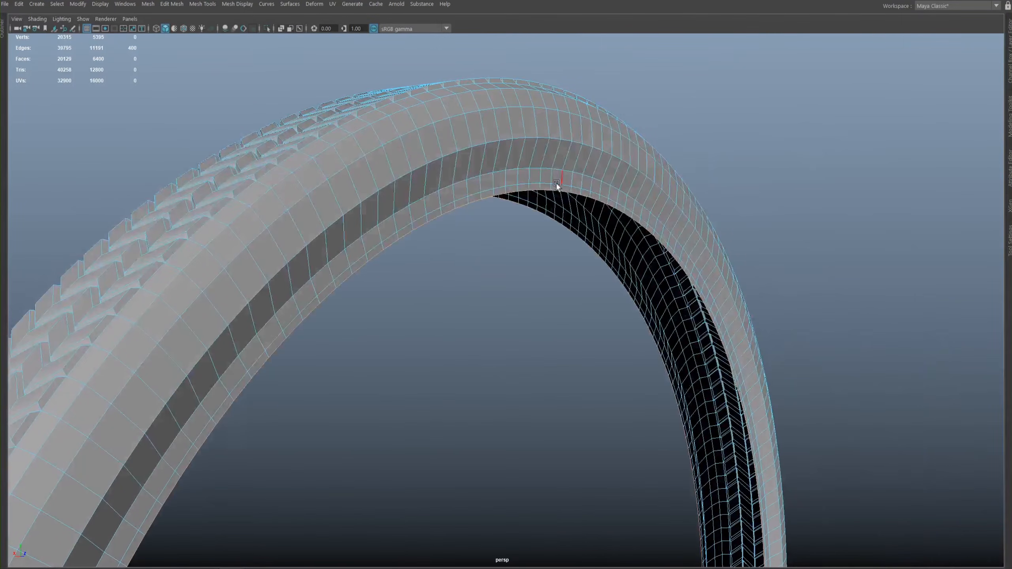
mouse_move(449, 185)
right_mouse_down("alt")
mouse_move(479, 184)
mouse_move(432, 189)
right_mouse_up("alt")
middle_click_drag(569, 249, 494, 132, "alt")
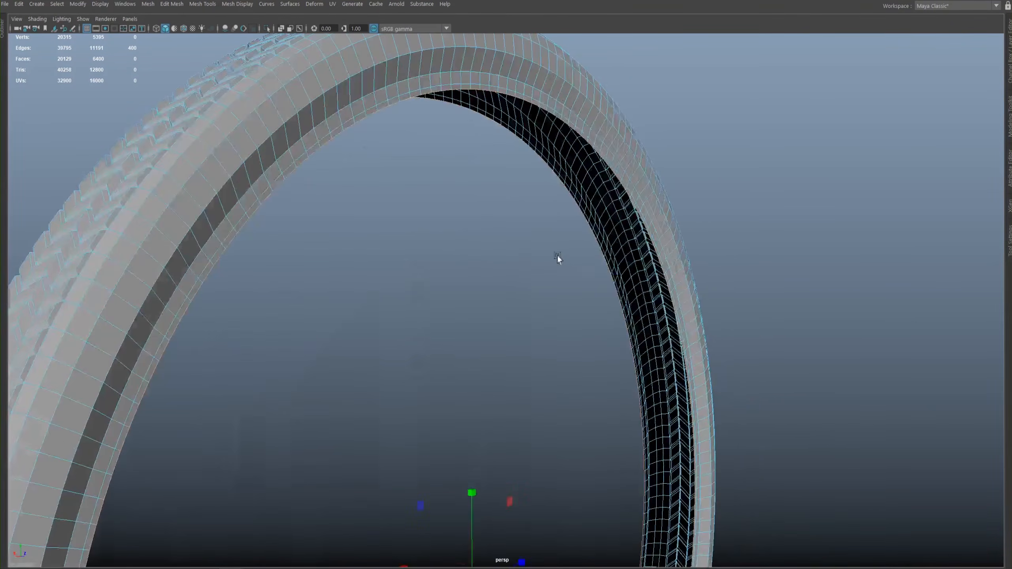
right_click_drag(557, 255, 520, 262, "alt")
left_click_drag(520, 262, 481, 274, "alt")
left_click_drag(606, 96, 440, 132, "alt")
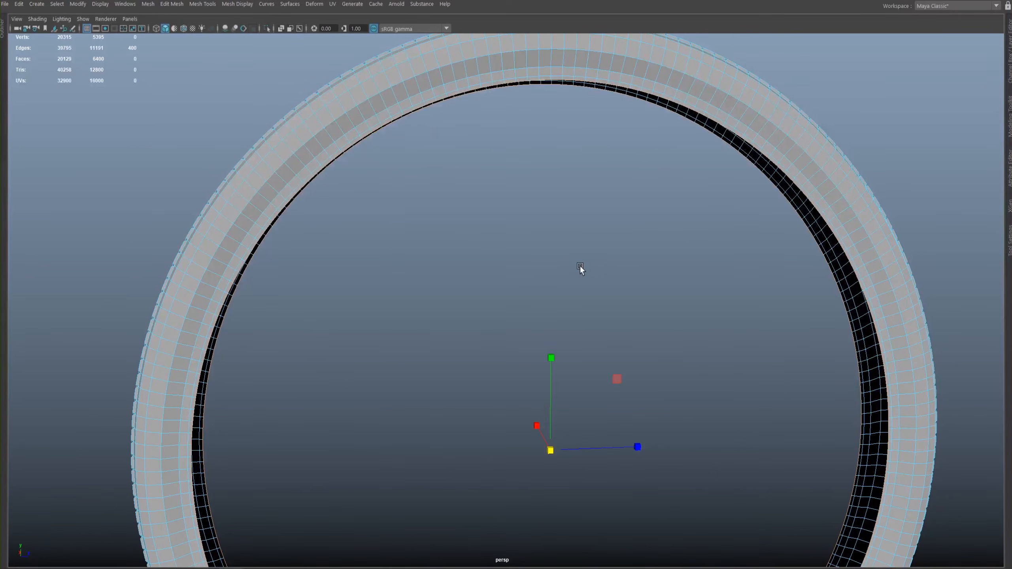
- Extrude a seventh band from the inner border edges and scale it inward along X to form a lip
key("ctrl+e")
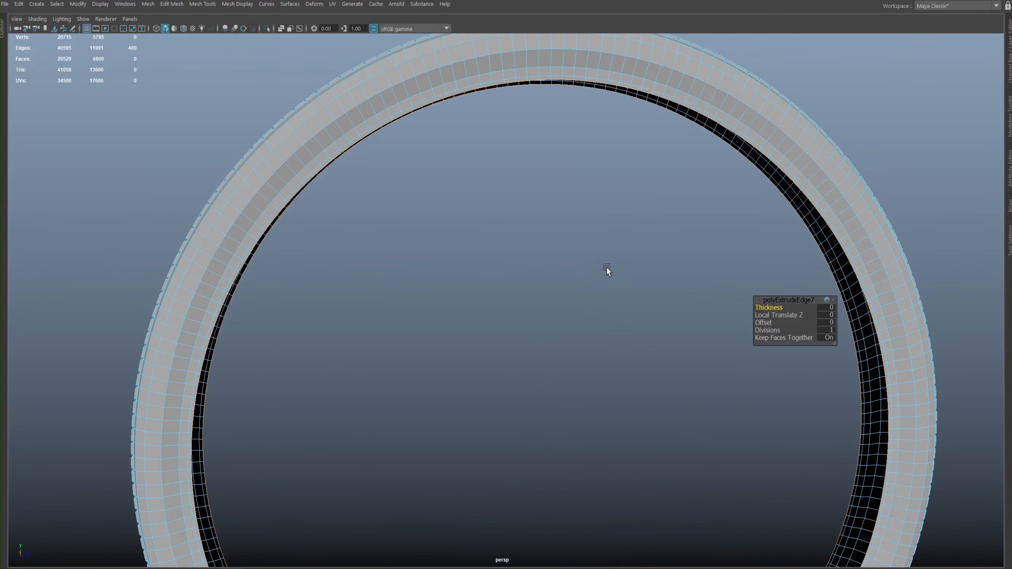
left_click_drag(561, 316, 506, 271, "alt")
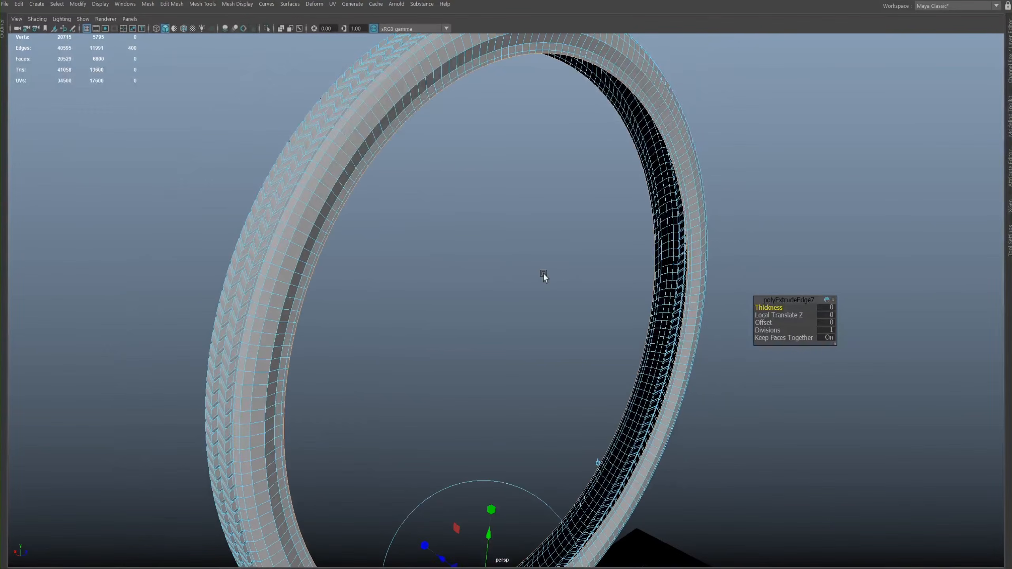
key("r")
right_click_drag(546, 275, 638, 330, "alt")
middle_click_drag(505, 289, 531, 345, "alt")
left_click(472, 389)
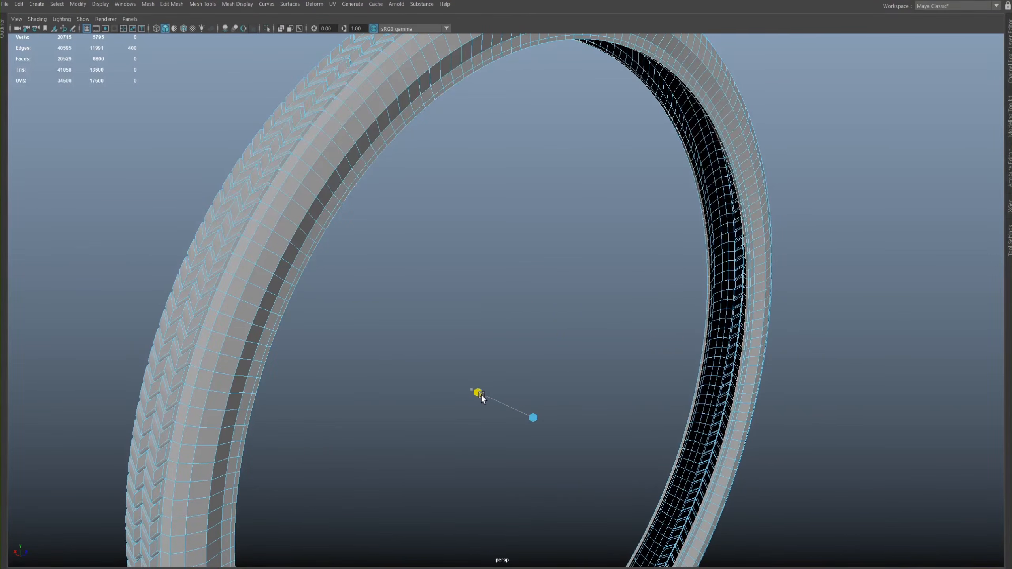
- Check the inner lip from inside the ring and widen its border edges slightly along X
middle_click_drag(512, 355, 509, 379, "alt")
left_click_drag(508, 380, 528, 231, "alt")
middle_click_drag(528, 231, 514, 271, "alt")
right_click_drag(514, 271, 642, 321, "alt")
left_click_drag(642, 321, 586, 111, "alt")
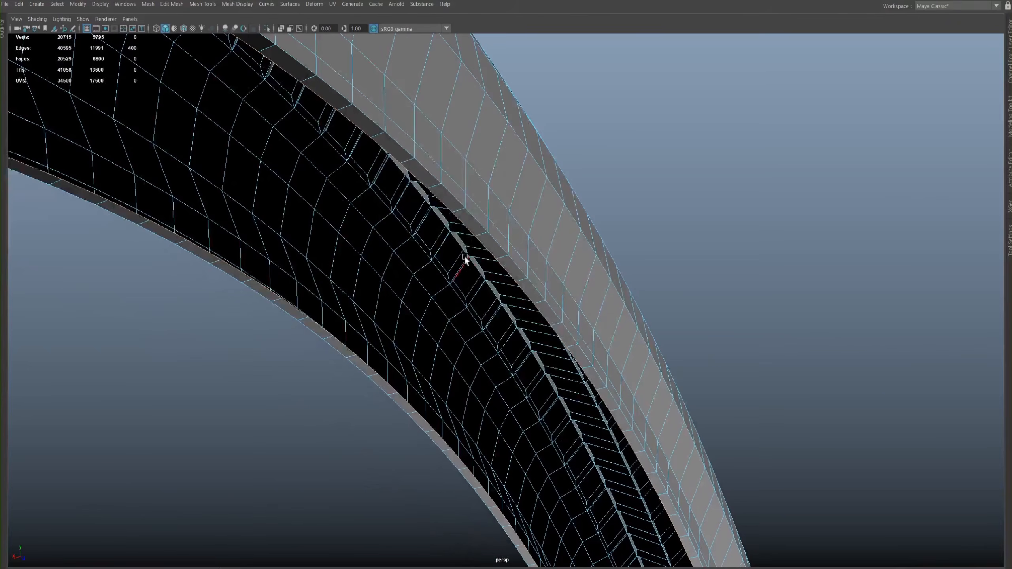
right_click_drag(483, 282, 281, 219, "alt")
middle_click_drag(578, 327, 591, 168, "alt")
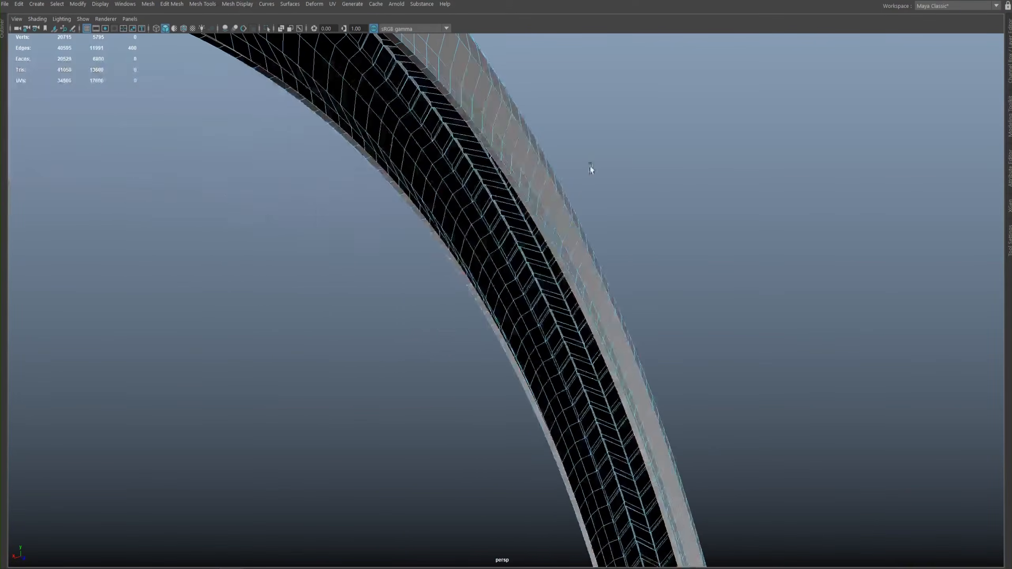
right_click_drag(591, 167, 457, 295, "alt")
mouse_move(553, 317)
left_mouse_down("alt")
mouse_move(573, 311)
mouse_move(571, 328)
mouse_move(560, 328)
left_mouse_up("alt")
middle_click_drag(489, 343, 566, 286, "alt")
middle_click_drag(472, 424, 437, 448)
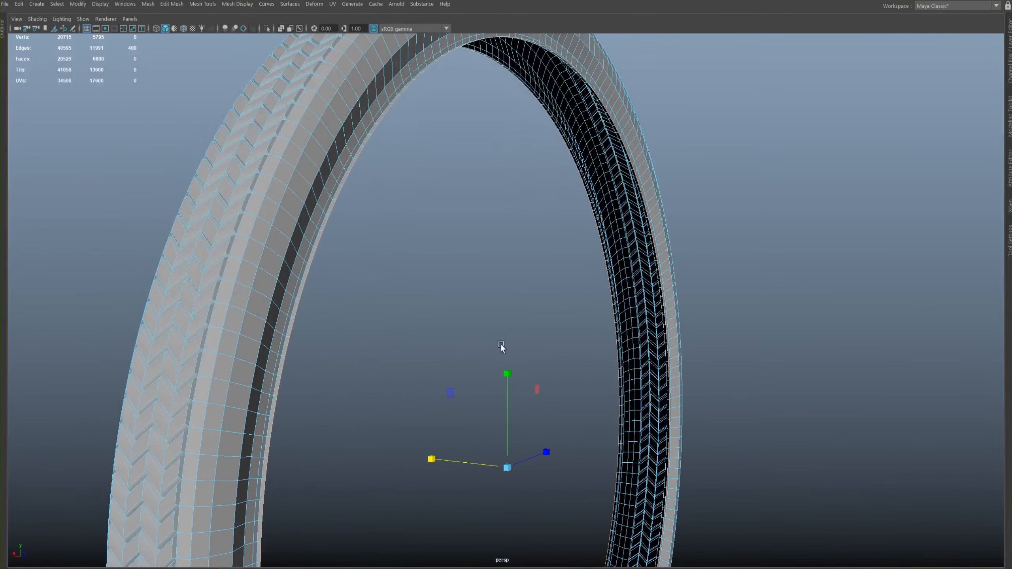
mouse_move(428, 461)
left_mouse_down()
mouse_move(442, 463)
mouse_move(425, 459)
left_mouse_up()
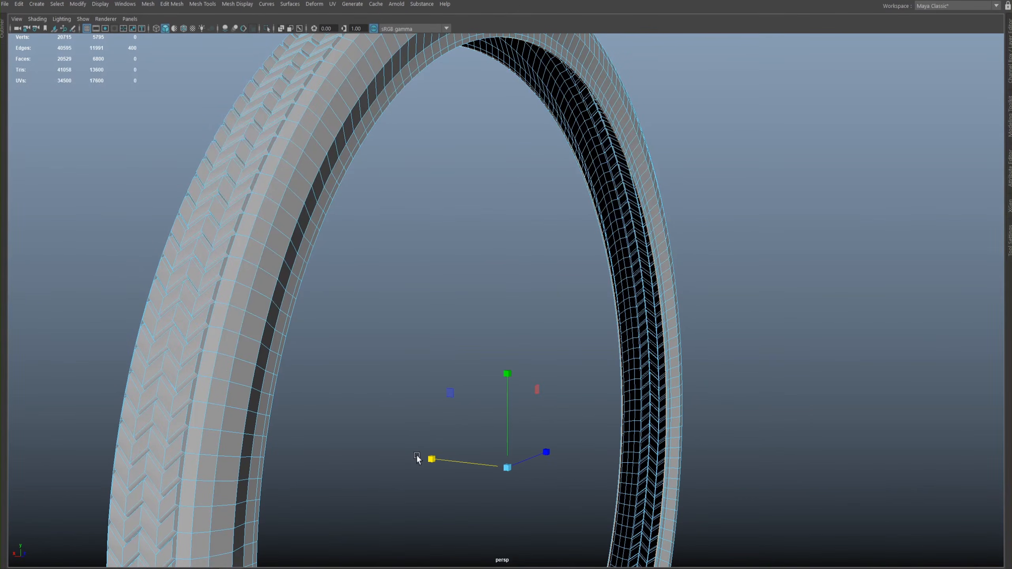
- Extrude an eighth band from the lip's border edges and narrow it slightly along X
key("ctrl+e")
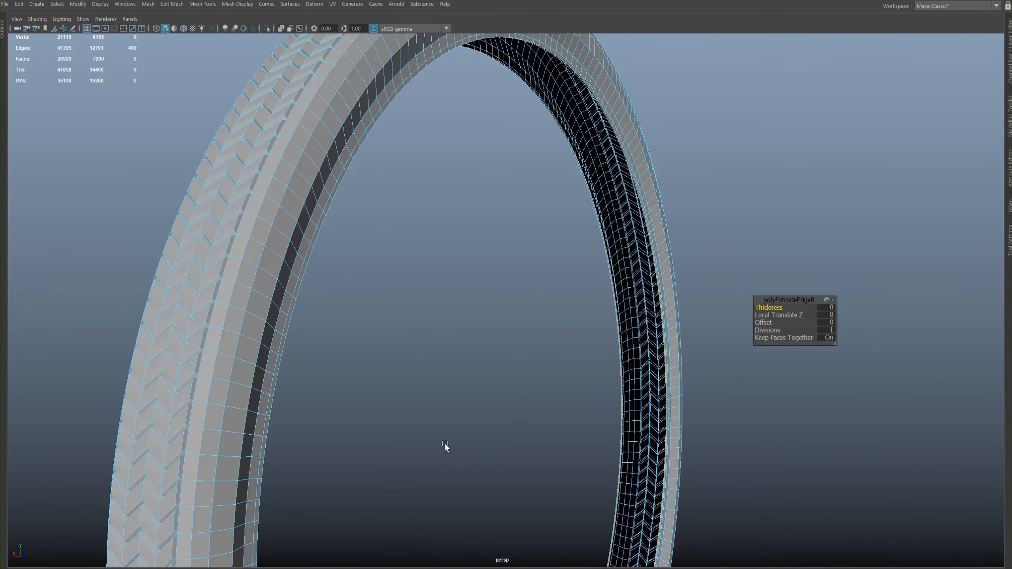
left_click_drag(431, 459, 440, 462)
middle_click_drag(529, 260, 518, 295, "alt")
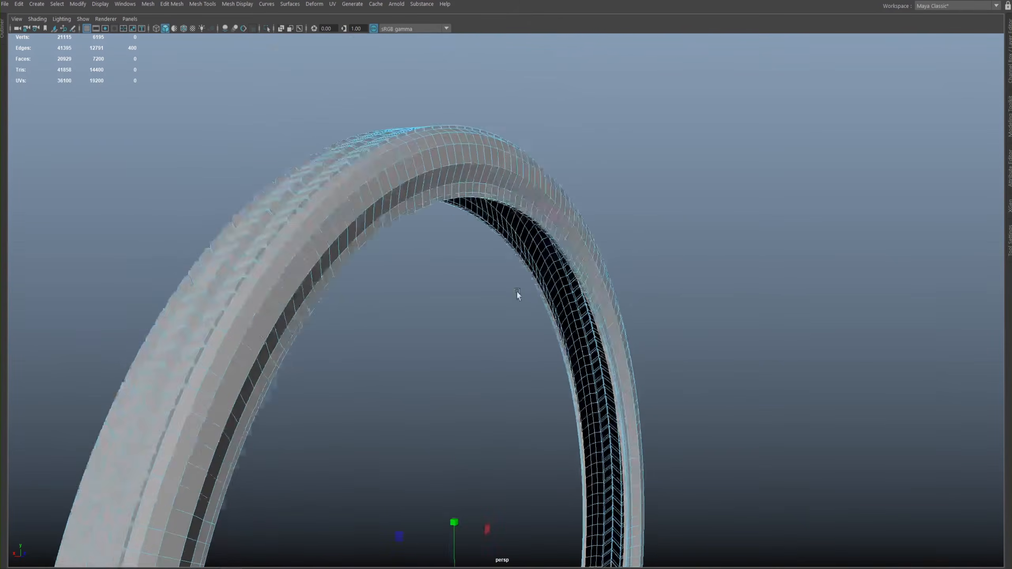
- Examine the inner lip's edge bands and the inside of the tread around the ring
left_click_drag(518, 295, 470, 146, "alt")
right_click_drag(470, 146, 677, 282, "alt")
left_click_drag(677, 281, 537, 317, "alt")
right_click_drag(537, 316, 691, 382, "alt")
left_click_drag(573, 376, 588, 279, "alt")
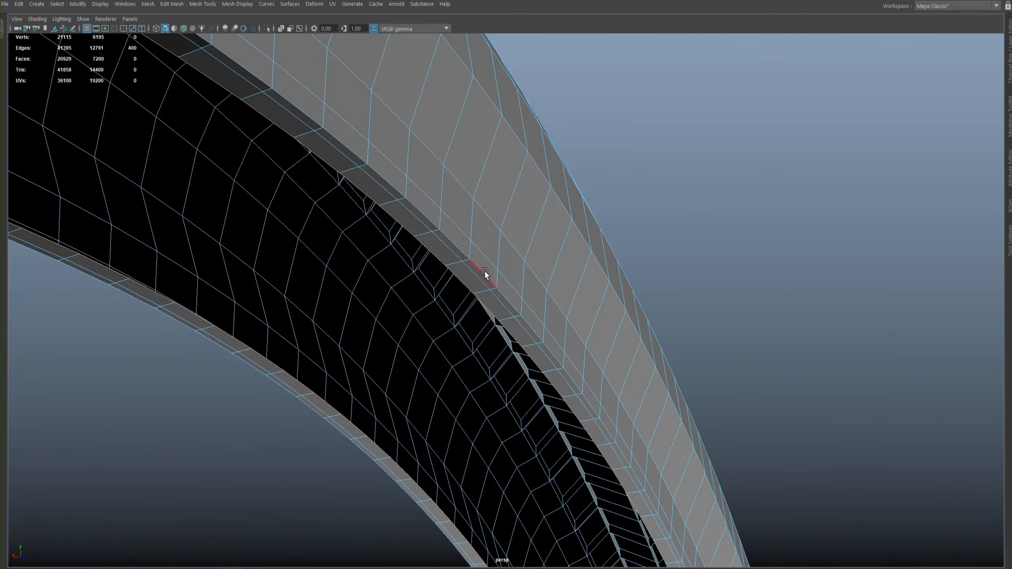
scroll(490, 259, "down", 5)
left_click_drag(476, 285, 461, 156, "alt")
scroll(529, 202, "up", 5)
scroll(529, 202, "down", 4)
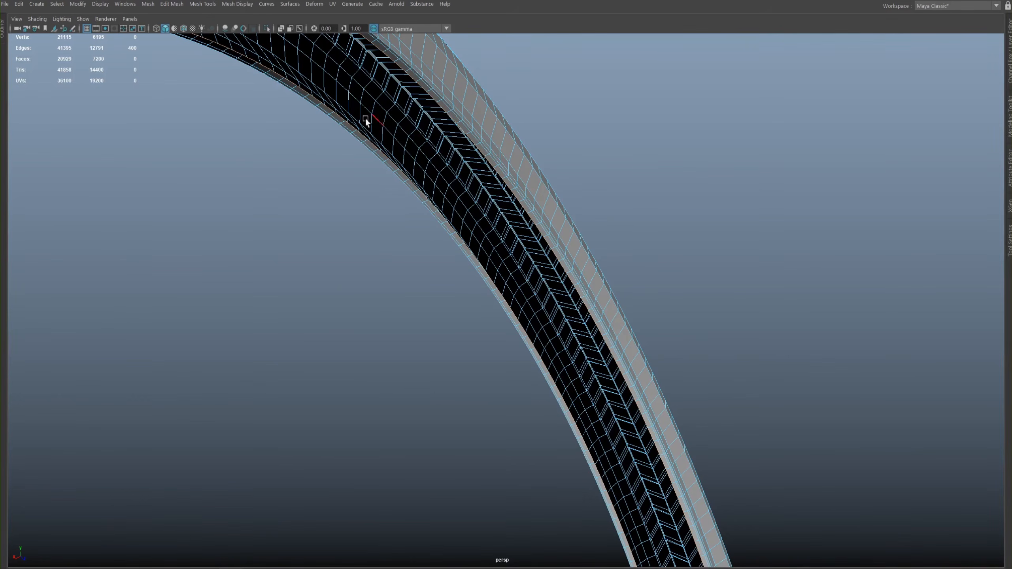
scroll(390, 195, "down", 3)
scroll(453, 207, "up", 2)
scroll(464, 220, "down", 3)
left_click_drag(471, 228, 587, 184, "alt")
right_click_drag(587, 181, 638, 168)
left_click_drag(629, 227, 577, 247, "alt")
- Leave edge editing, select the whole tire object and soften its edges
left_click(602, 233)
left_click(387, 187)
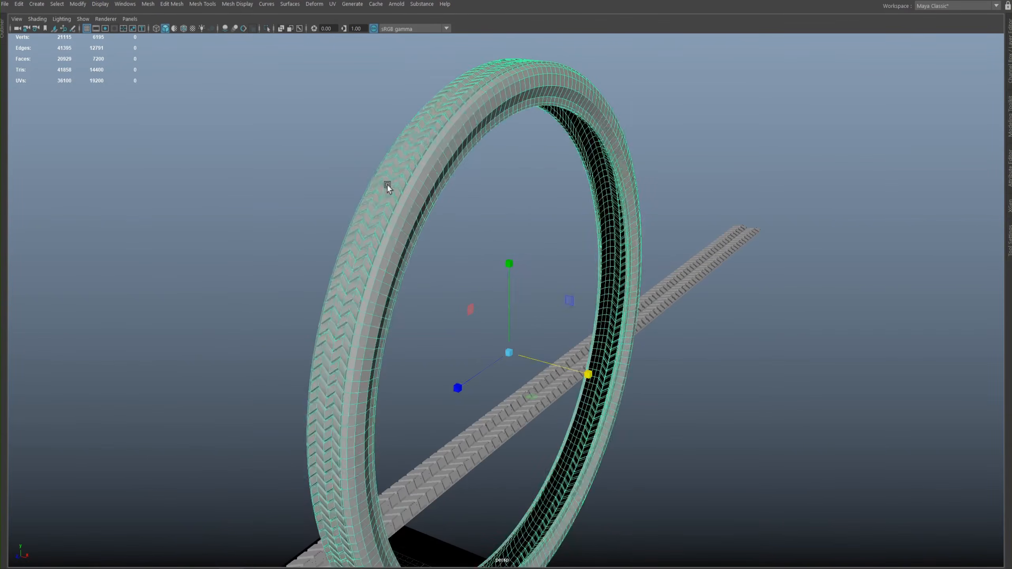
left_click(460, 224)
left_click_drag(448, 170, 428, 142, "alt")
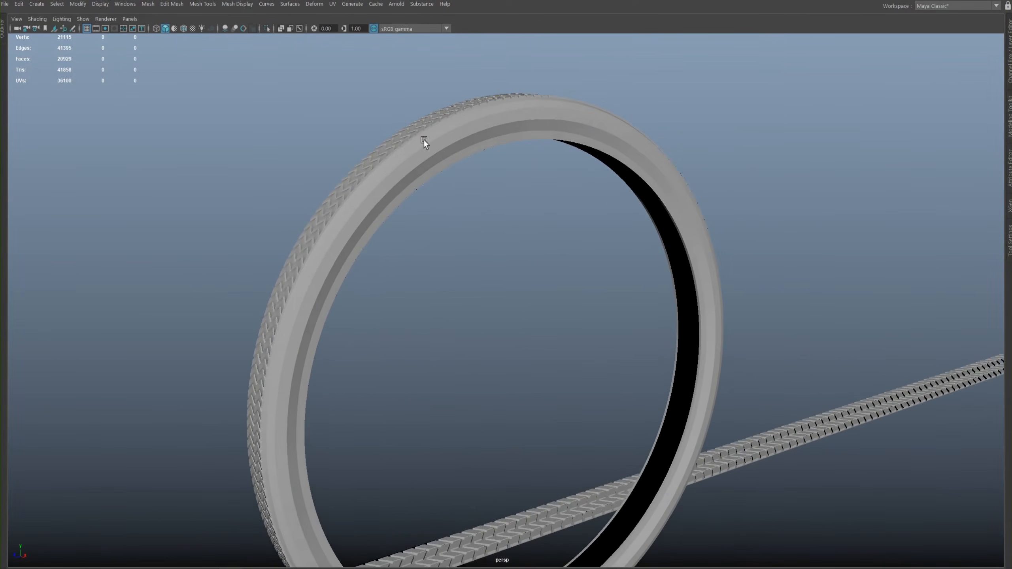
left_click(386, 151)
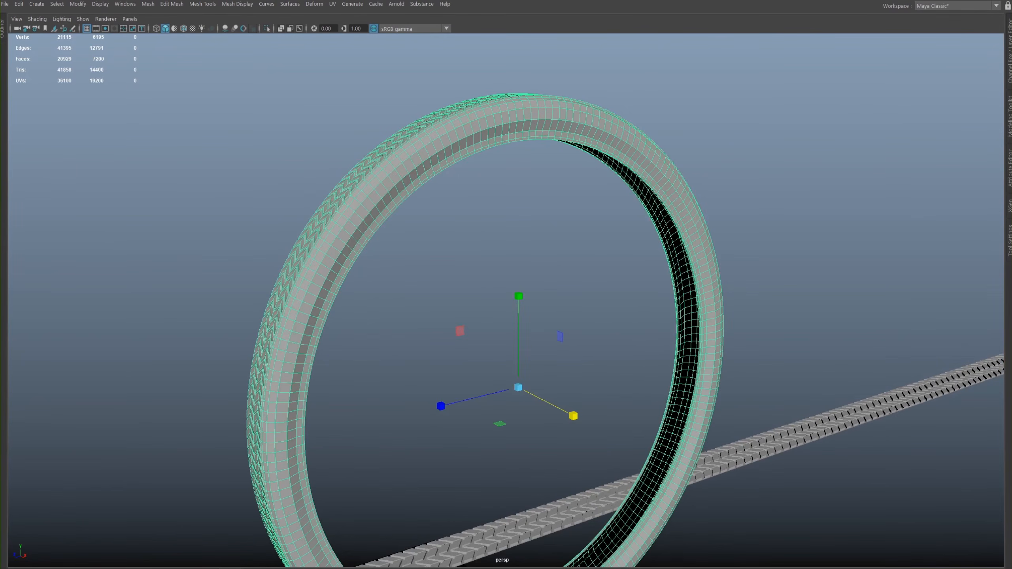
left_click(237, 4)
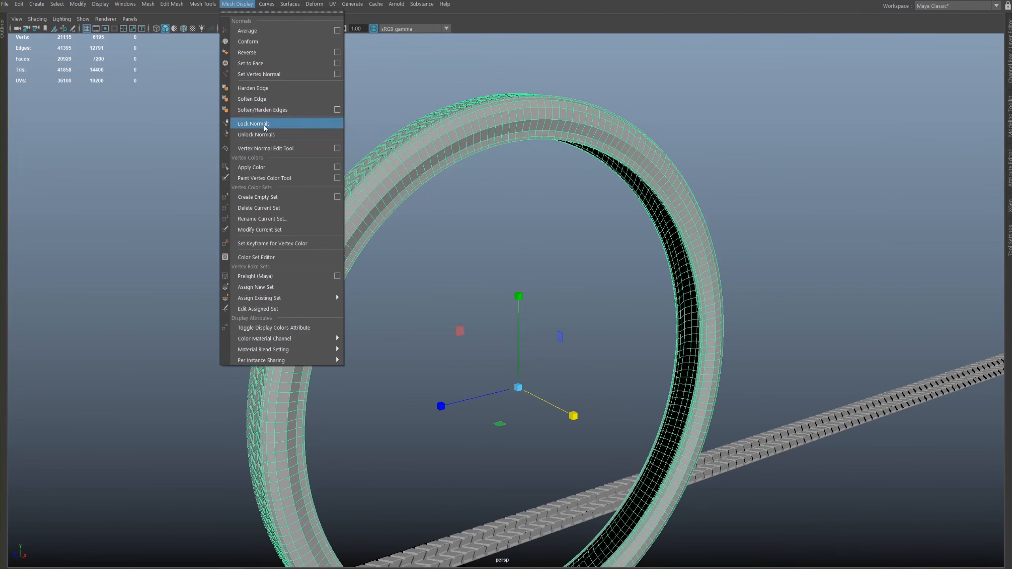
left_click(257, 99)
left_click(490, 211)
left_click_drag(489, 210, 525, 191, "alt")
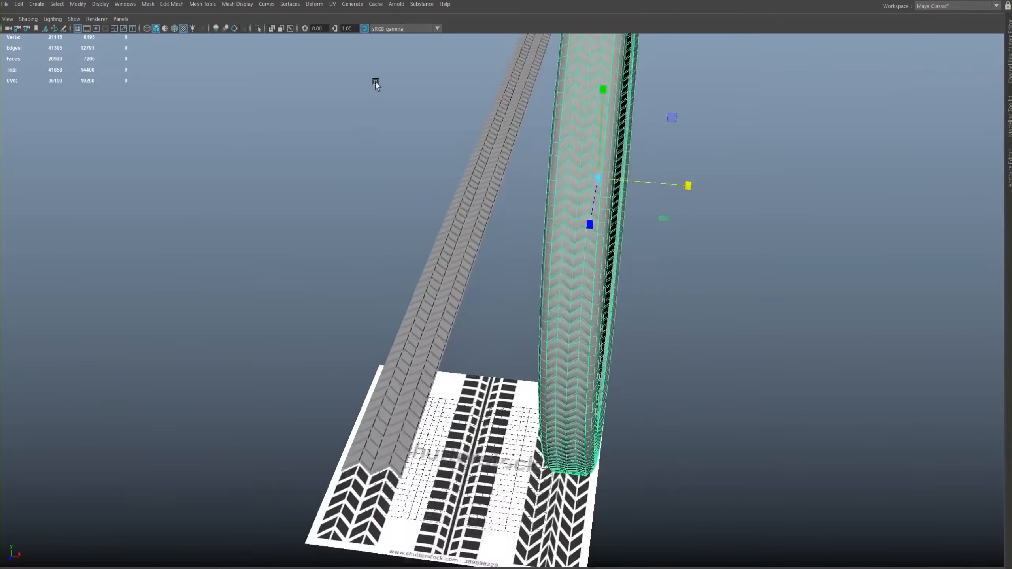
- Compare the tire's tread with the flat tread strip and the tread reference image
middle_click_drag(374, 81, 391, 268, "alt")
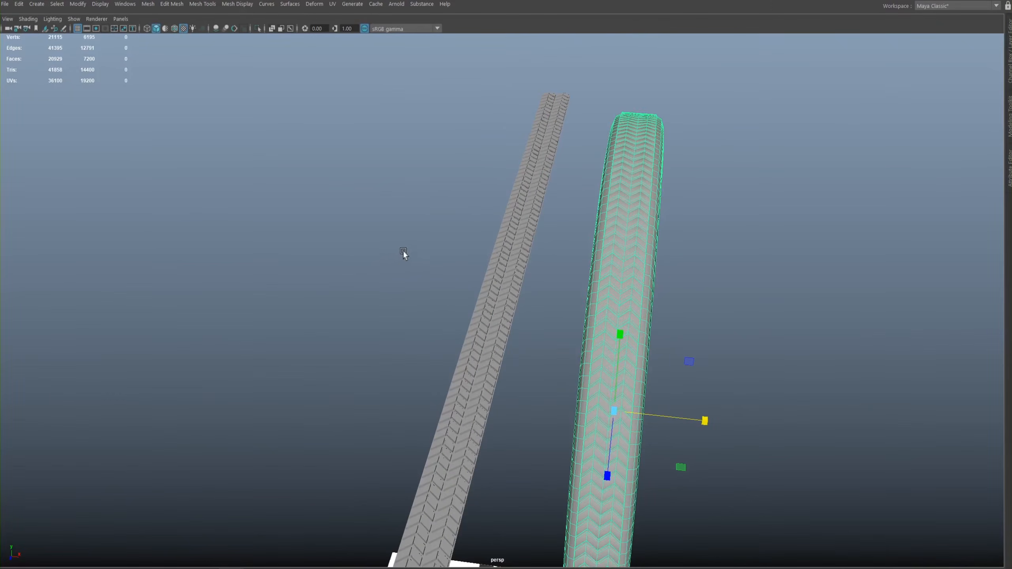
mouse_move(440, 233)
left_mouse_down("alt")
mouse_move(398, 221)
mouse_move(427, 264)
mouse_move(443, 220)
mouse_move(450, 240)
left_mouse_up("alt")
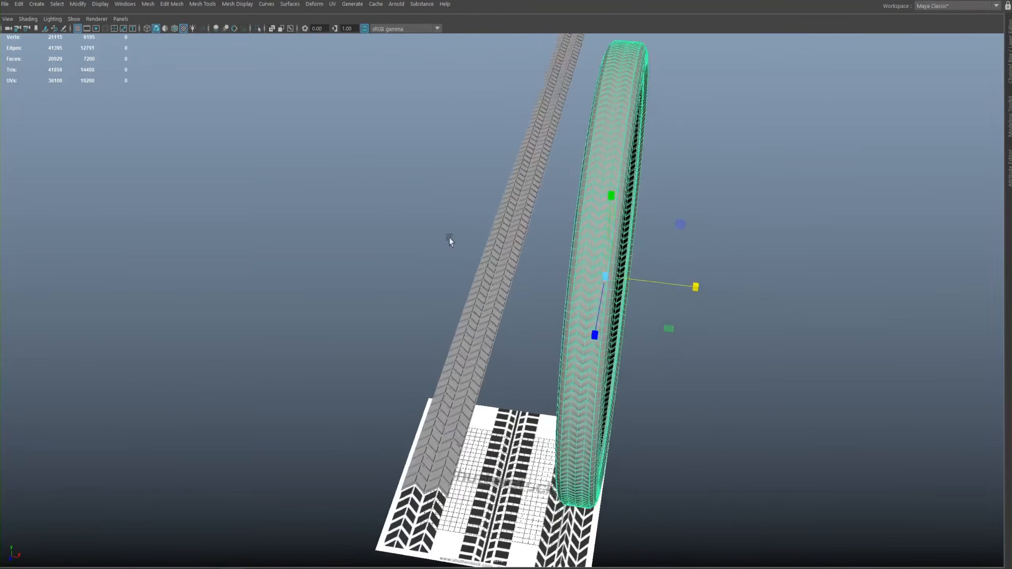
right_click_drag(449, 240, 603, 311, "alt")
right_click_drag(514, 219, 416, 220, "alt")
left_click_drag(415, 219, 489, 226, "alt")
left_click_drag(443, 244, 368, 188, "alt")
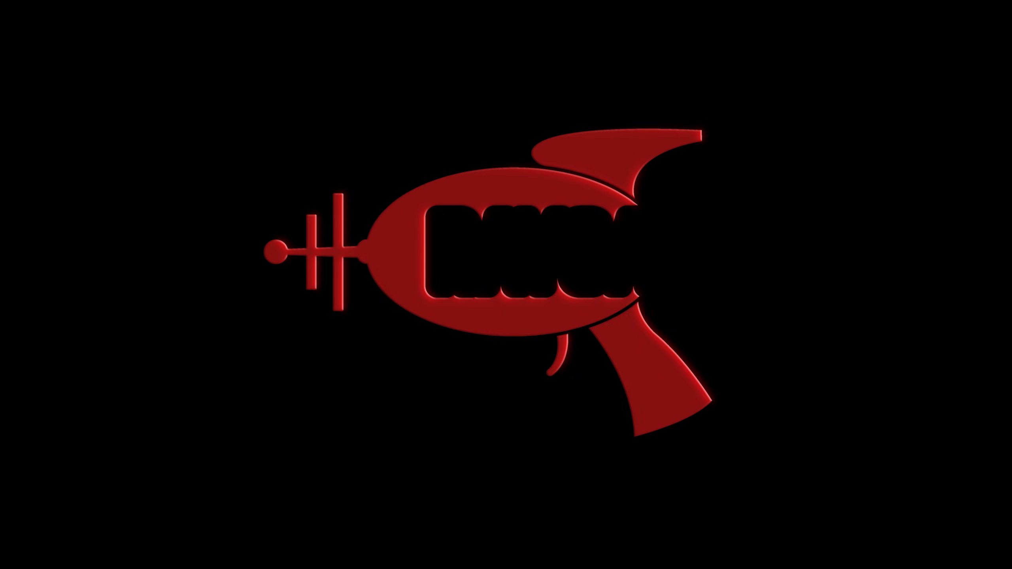